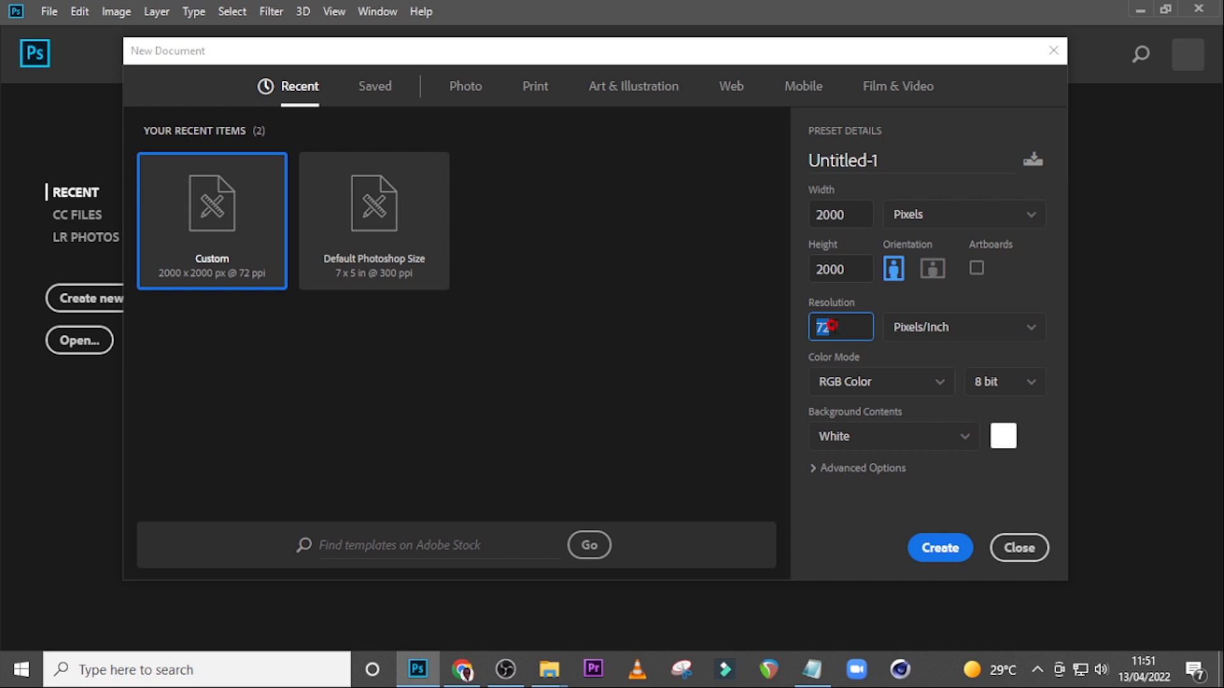
Create a new document named EASTER FLYER, 2000 x 2000 pixels at 72 pixels/inch, in RGB Color with a white background.
left_click(832, 328)
key("Tab")
key("Tab")
left_click_drag(838, 326, 777, 324)
left_click_drag(894, 160, 759, 158)
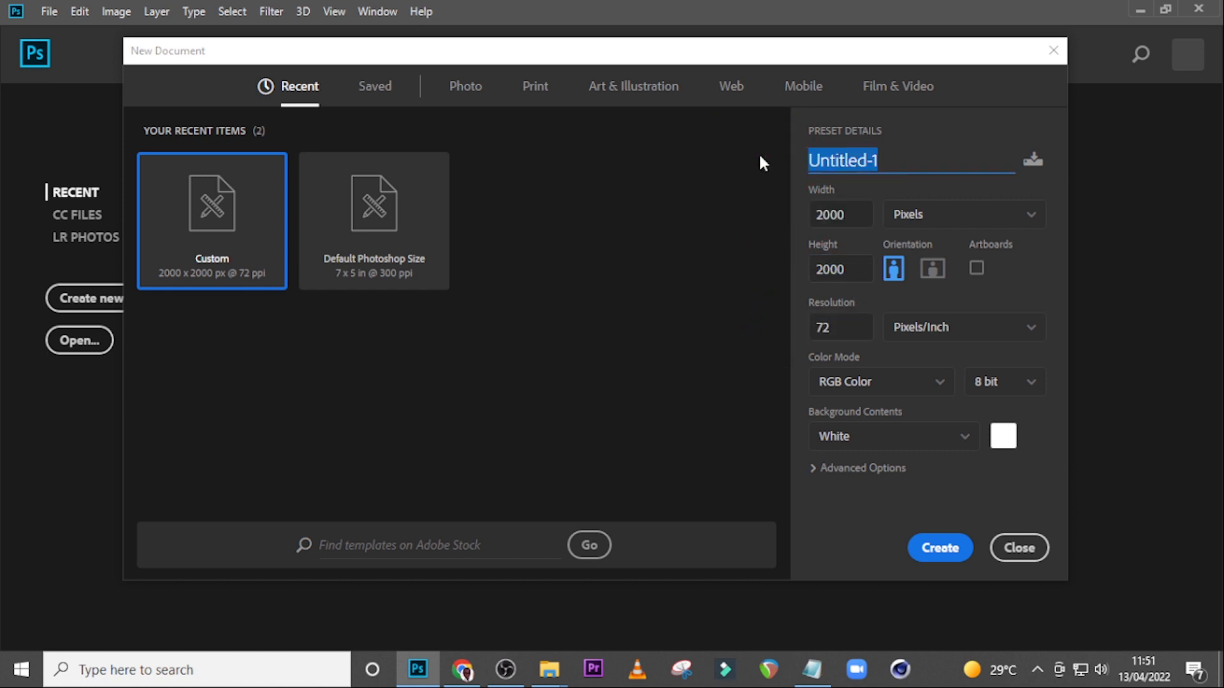
type("EASTER F")
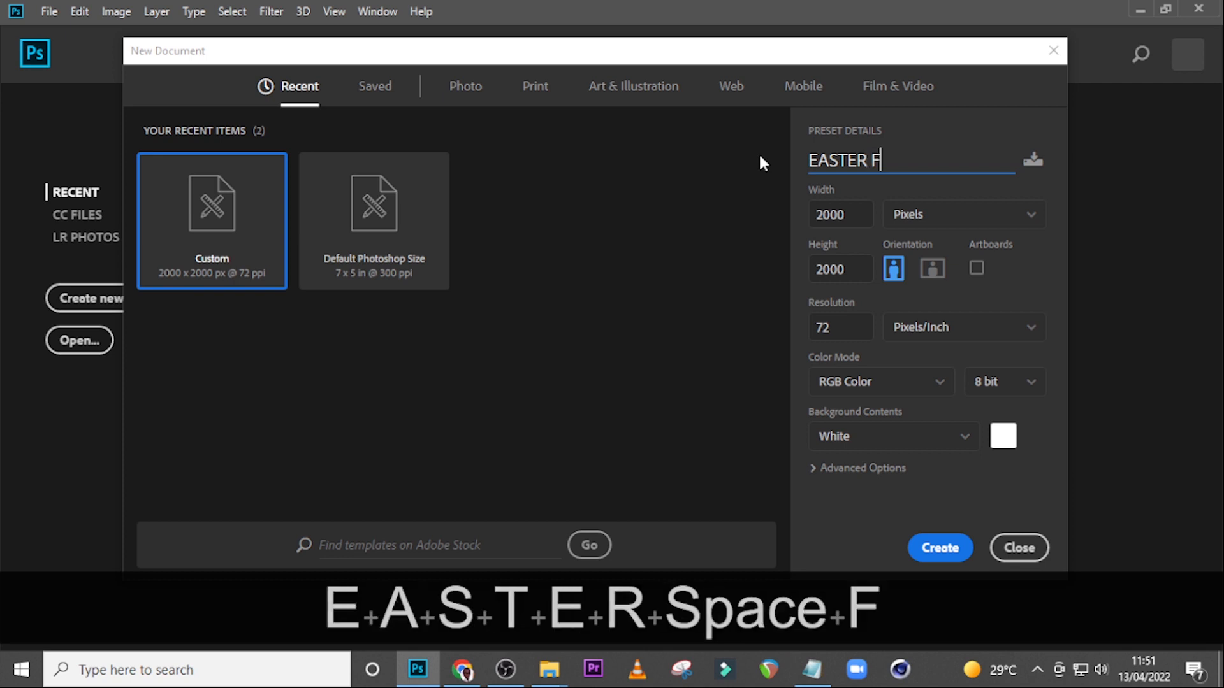
type("LYER")
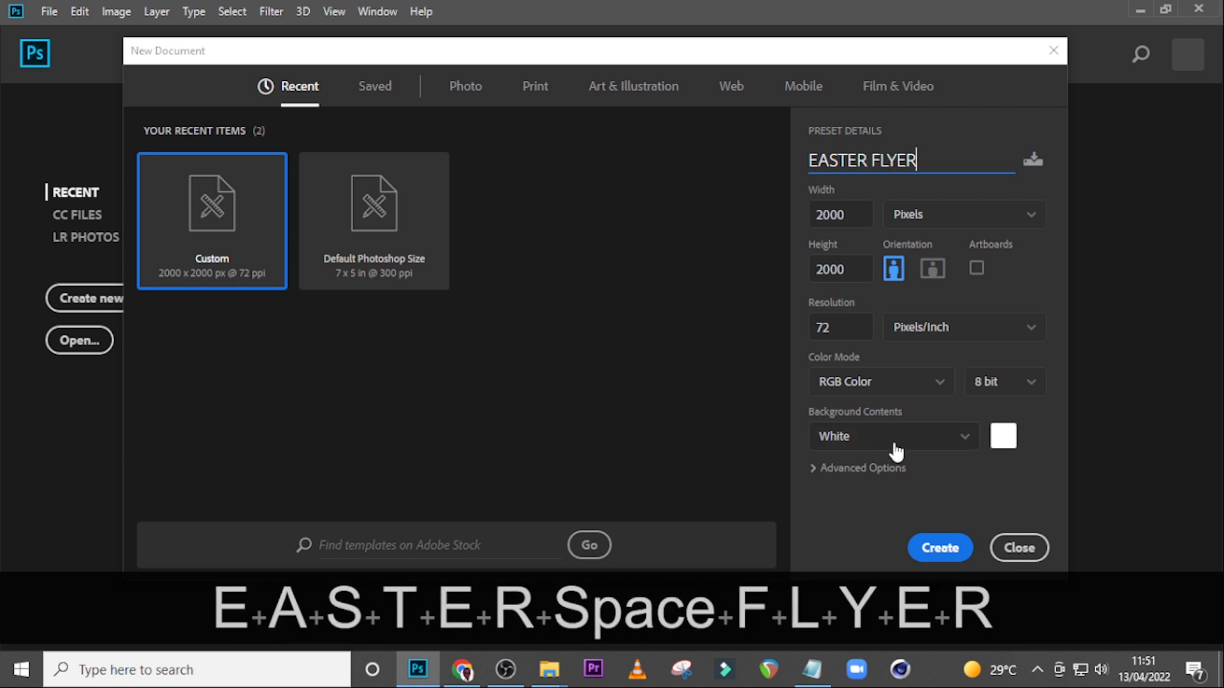
left_click(947, 554)
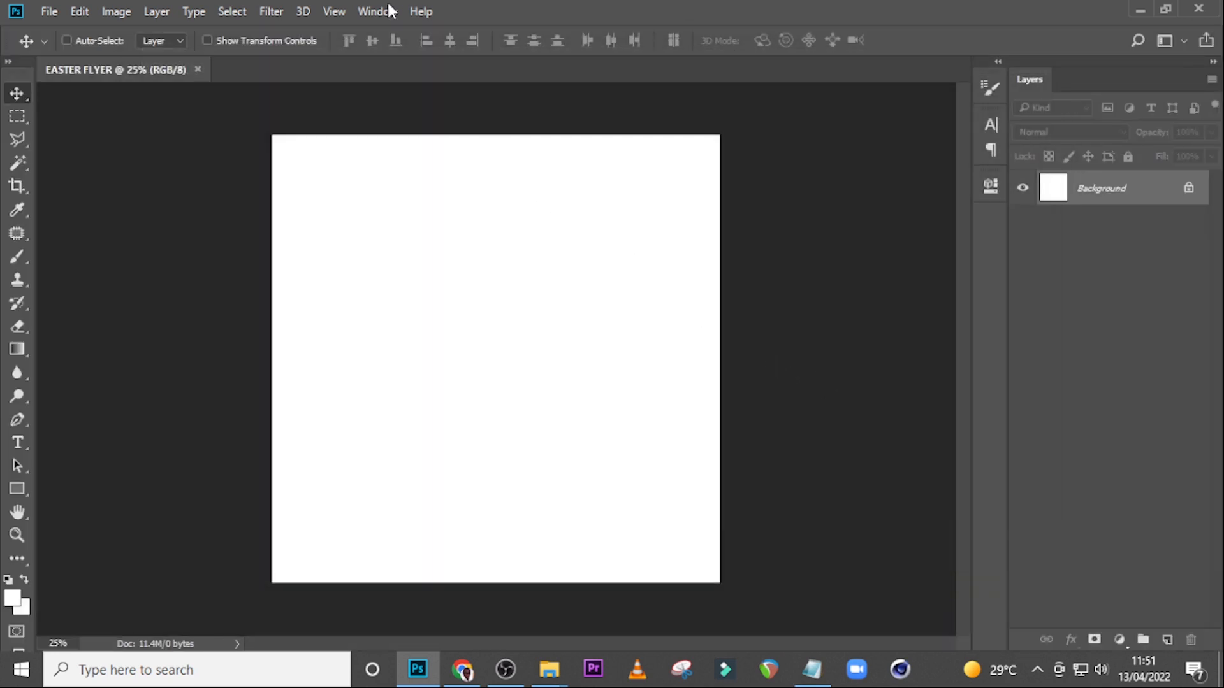
Add a guide layout with 10 columns, 10 rows and 1 in margins on all sides, clearing existing guides.
left_click(333, 11)
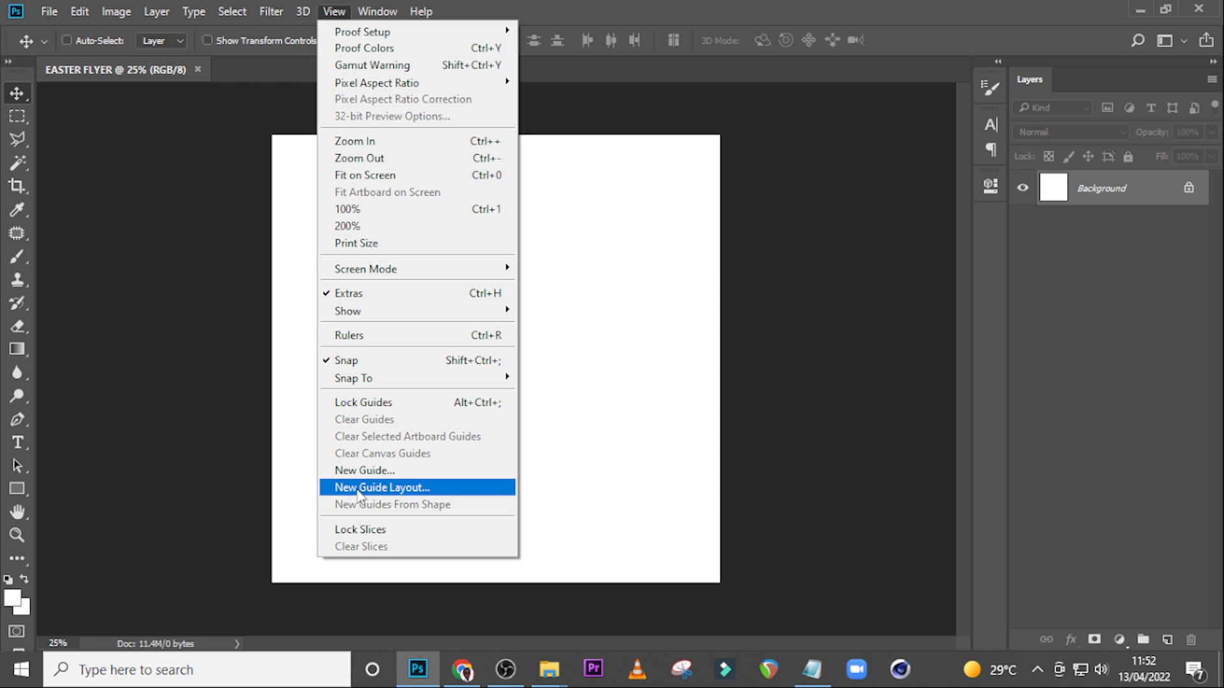
left_click(367, 489)
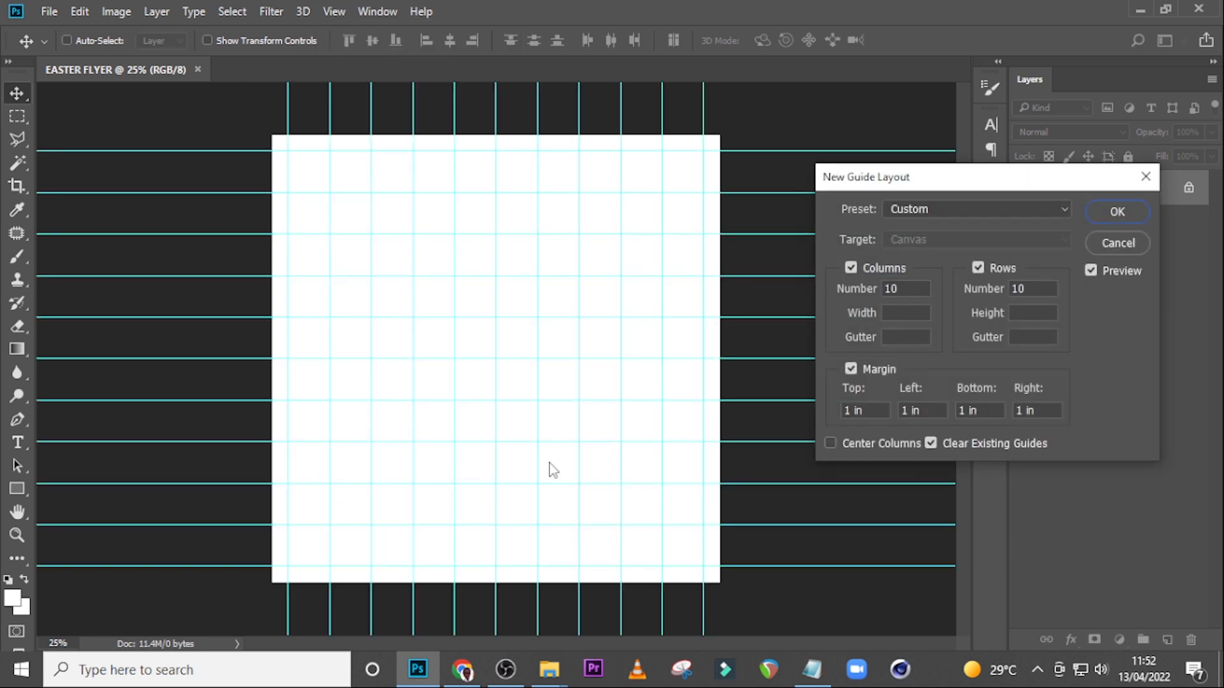
double_click(902, 290)
type("1")
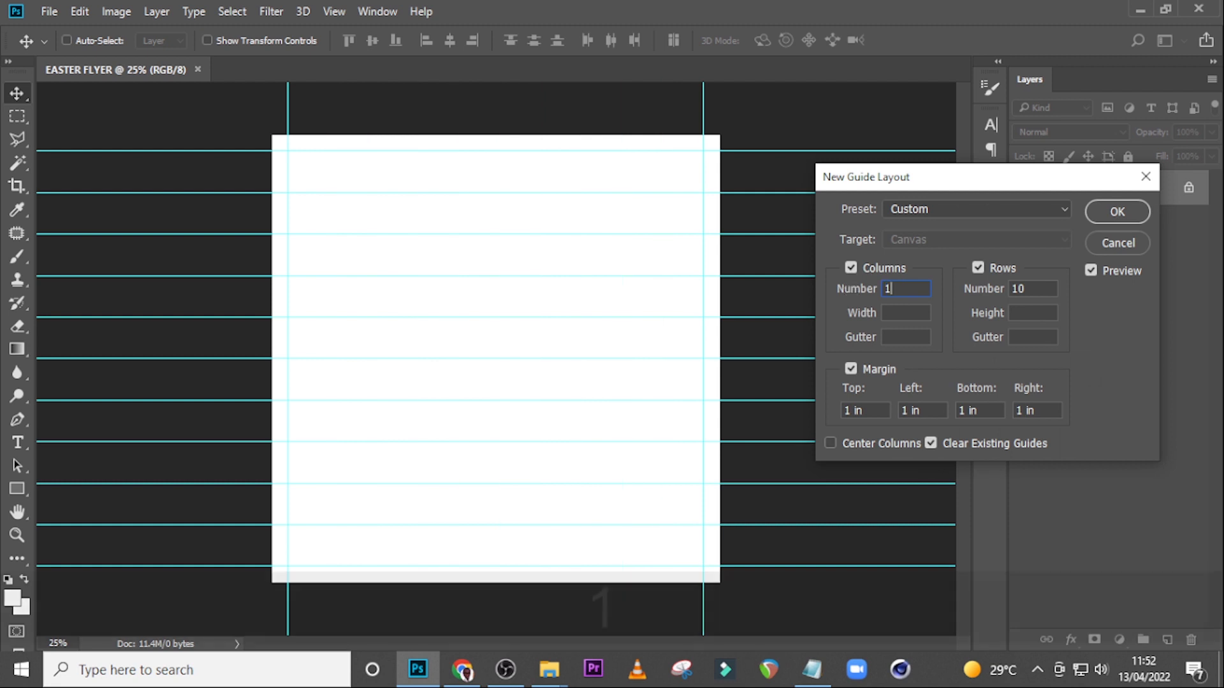
type("0")
double_click(1023, 289)
type("10")
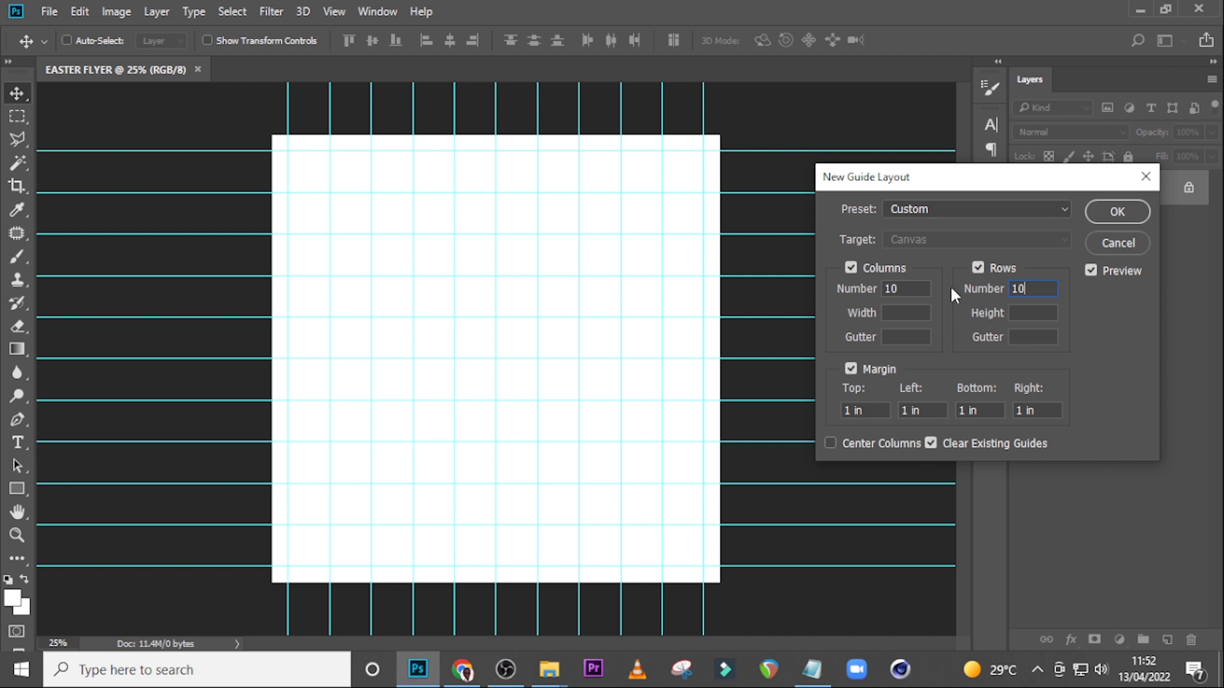
left_click(915, 292)
left_click(1048, 290)
left_click_drag(938, 185, 885, 154)
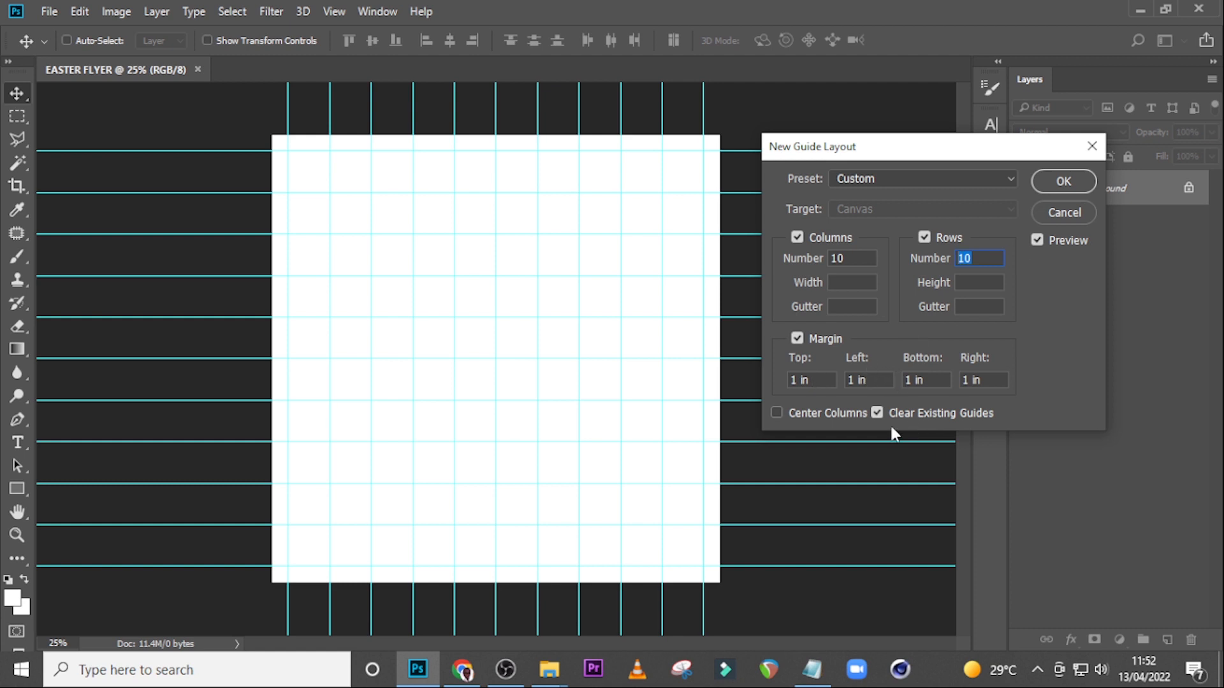
left_click(1057, 180)
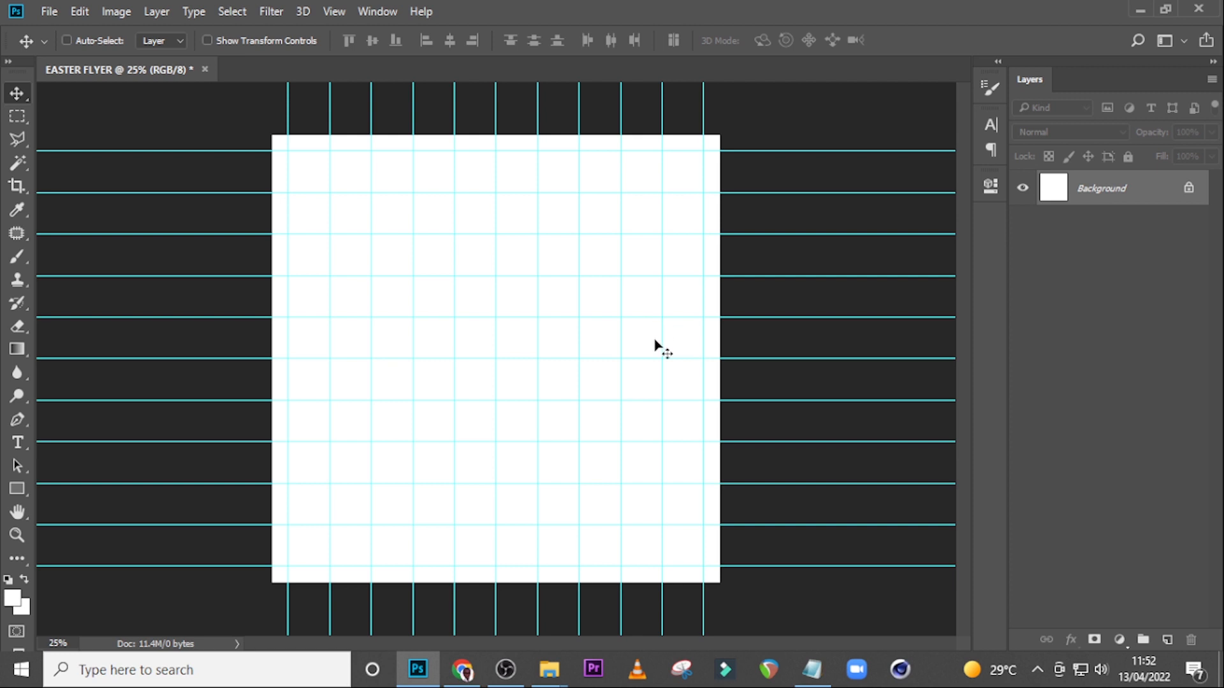
Place the LOGO 2 image from the EASTER FLYER folder and scale it proportionally about its centre to about 25.7%.
mouse_move(563, 677)
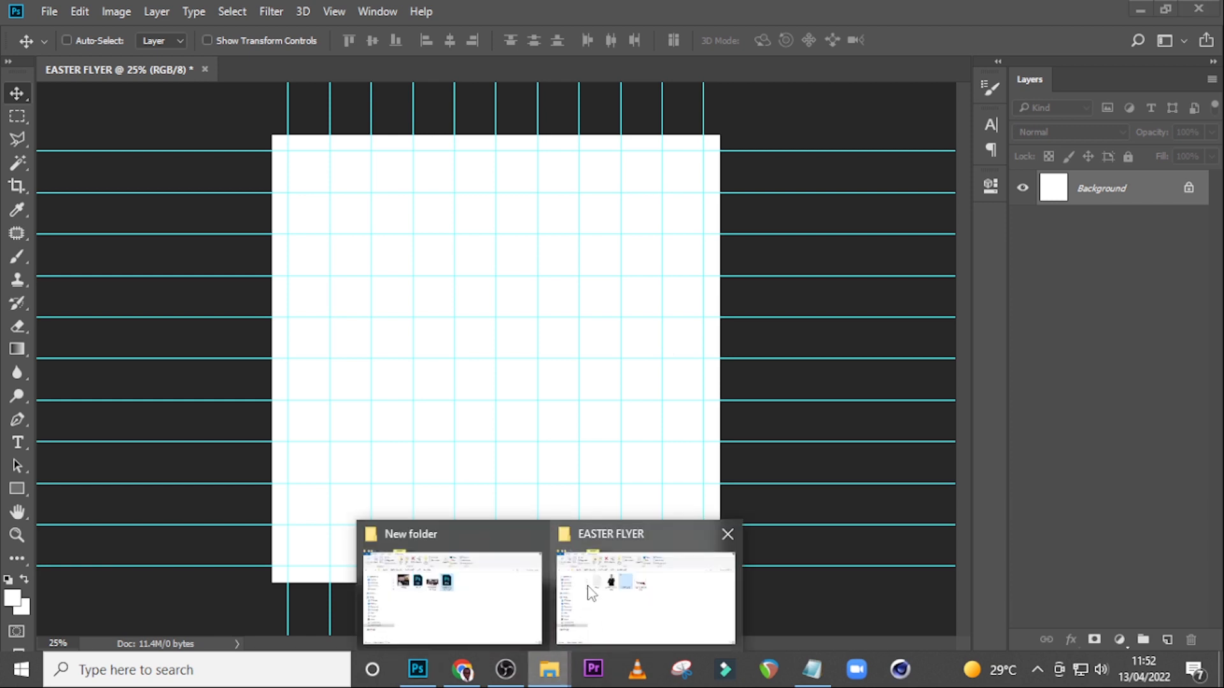
left_click(564, 548)
left_click_drag(467, 255, 489, 271)
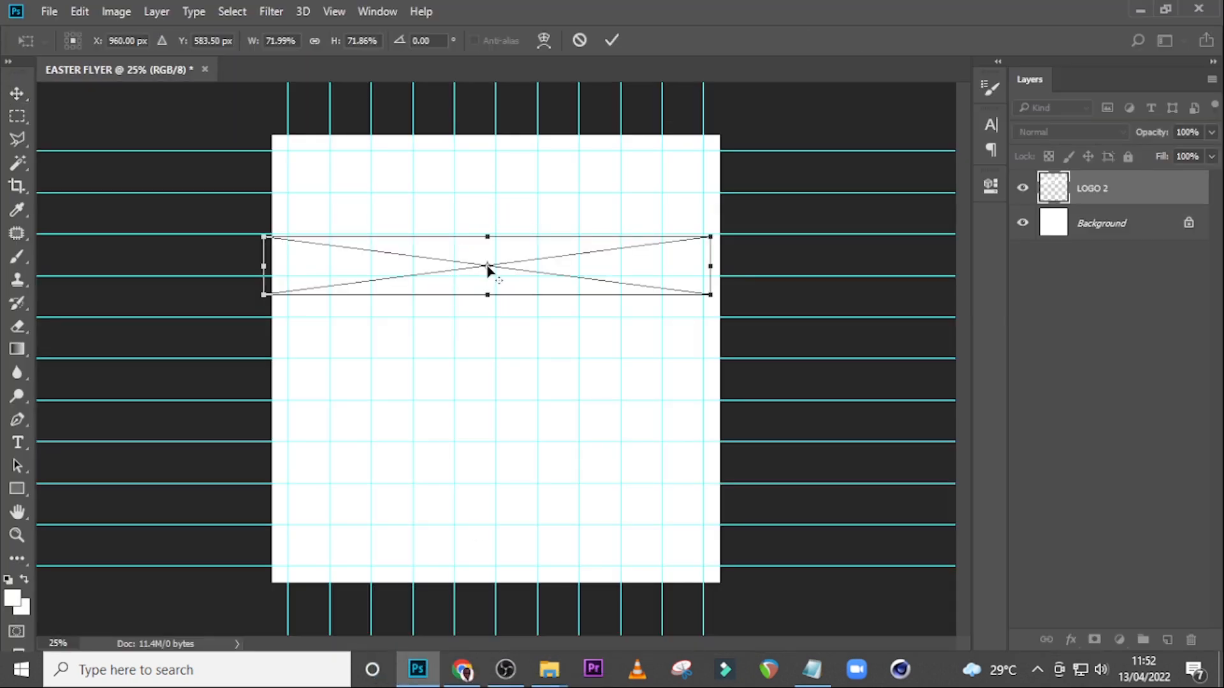
key("alt")
key("shift")
left_click_drag(710, 296, 572, 224)
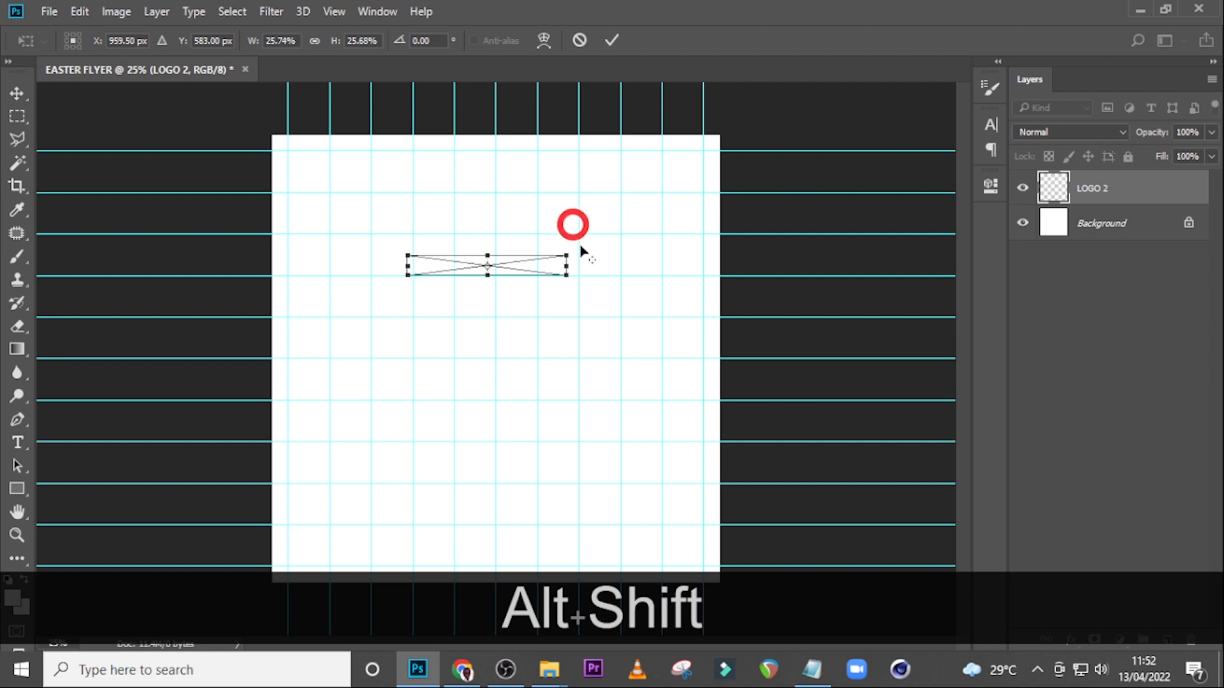
key("alt+shift+Return")
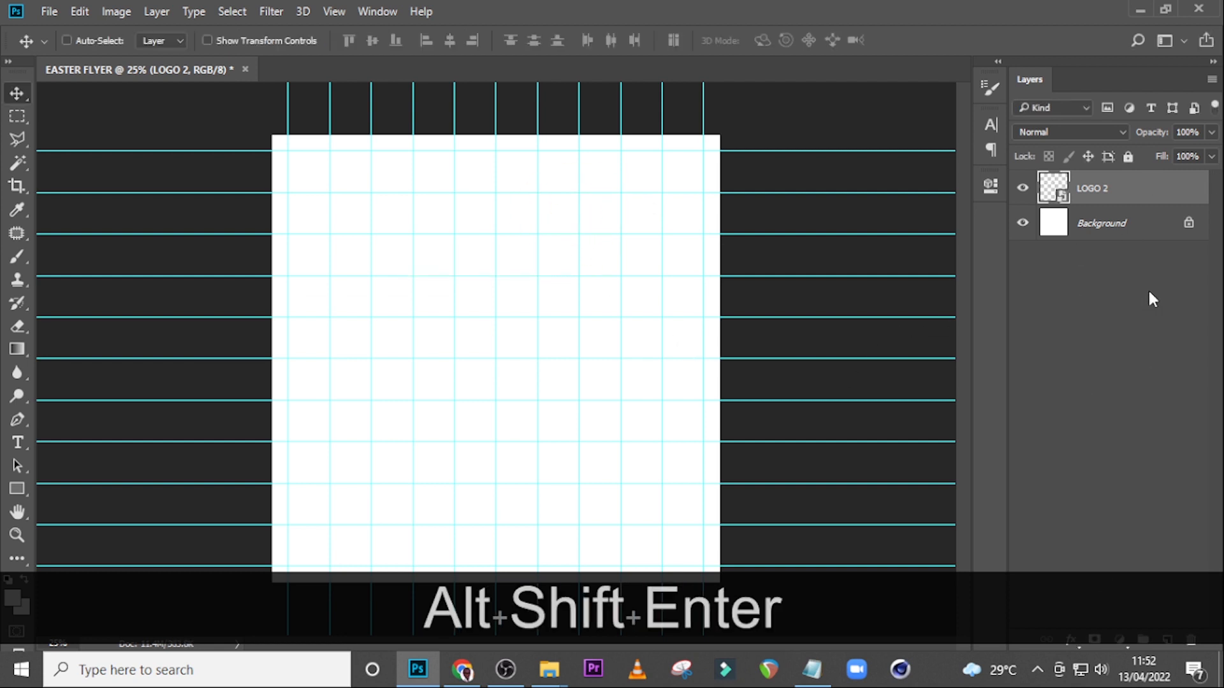
Apply a black Color Overlay at 100% opacity in Normal mode to the LOGO 2 layer.
left_click(1176, 193)
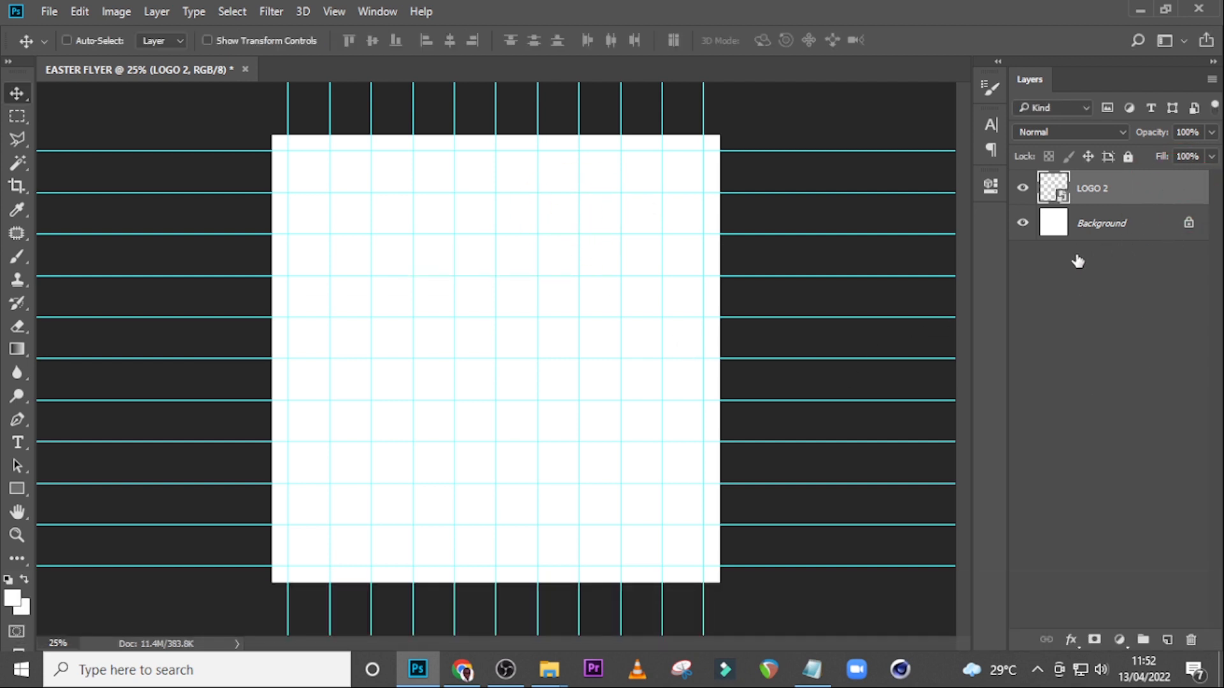
left_click_drag(711, 53, 707, 43)
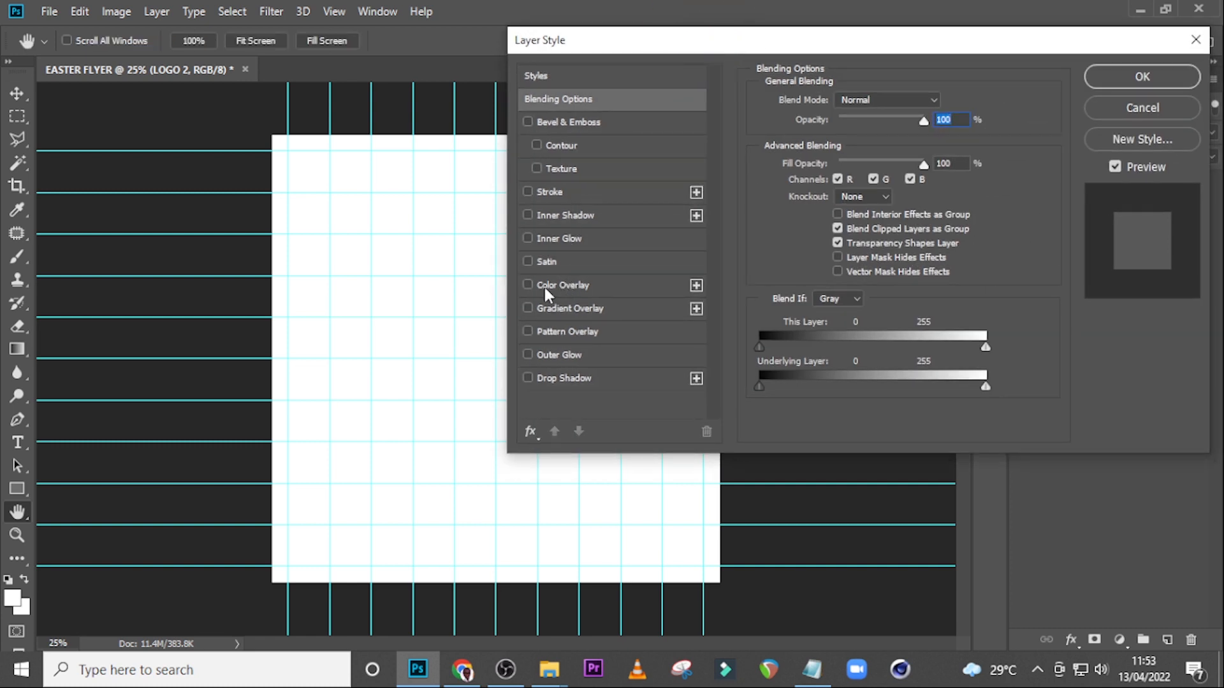
left_click(578, 287)
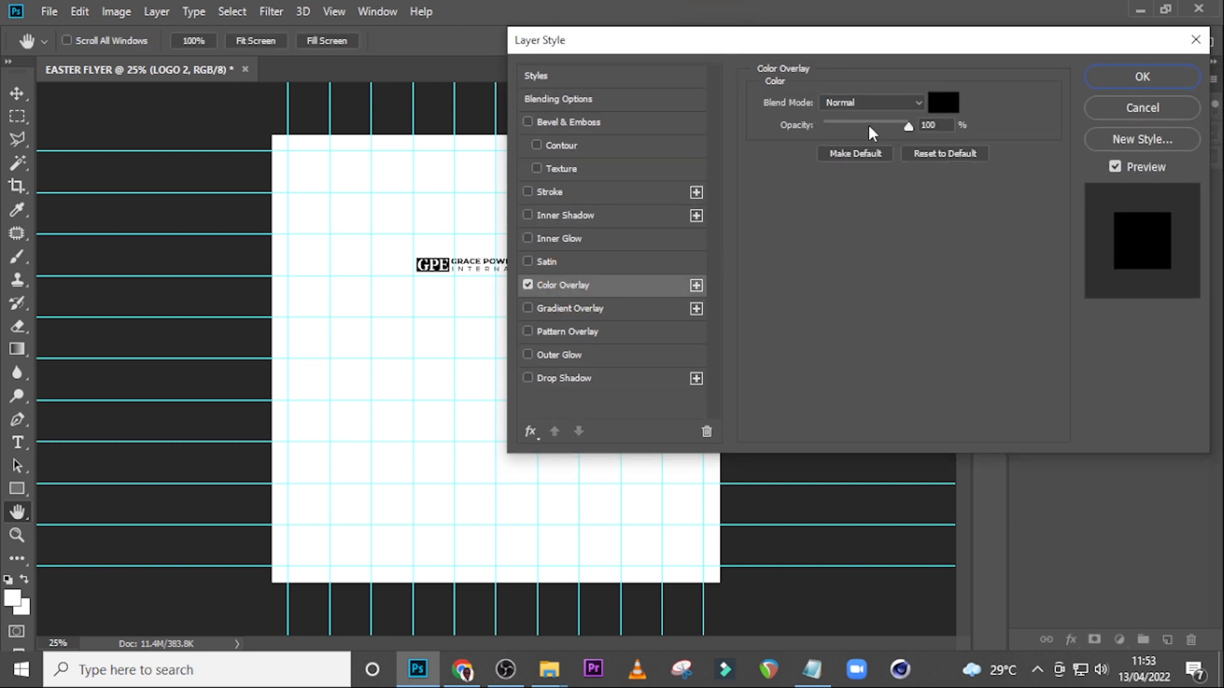
left_click(1131, 80)
Move the logo up to the top margin guide and enlarge it proportionally to span the four middle grid columns.
key("v")
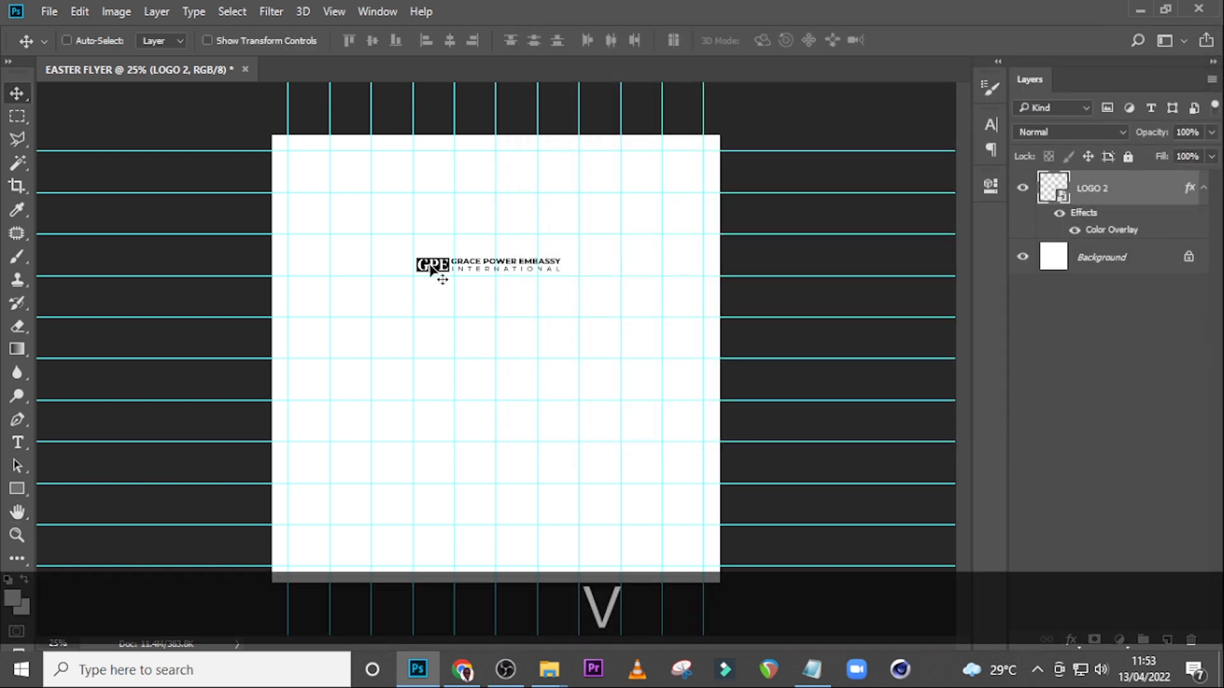
left_click_drag(487, 268, 486, 161)
key("ctrl+equal")
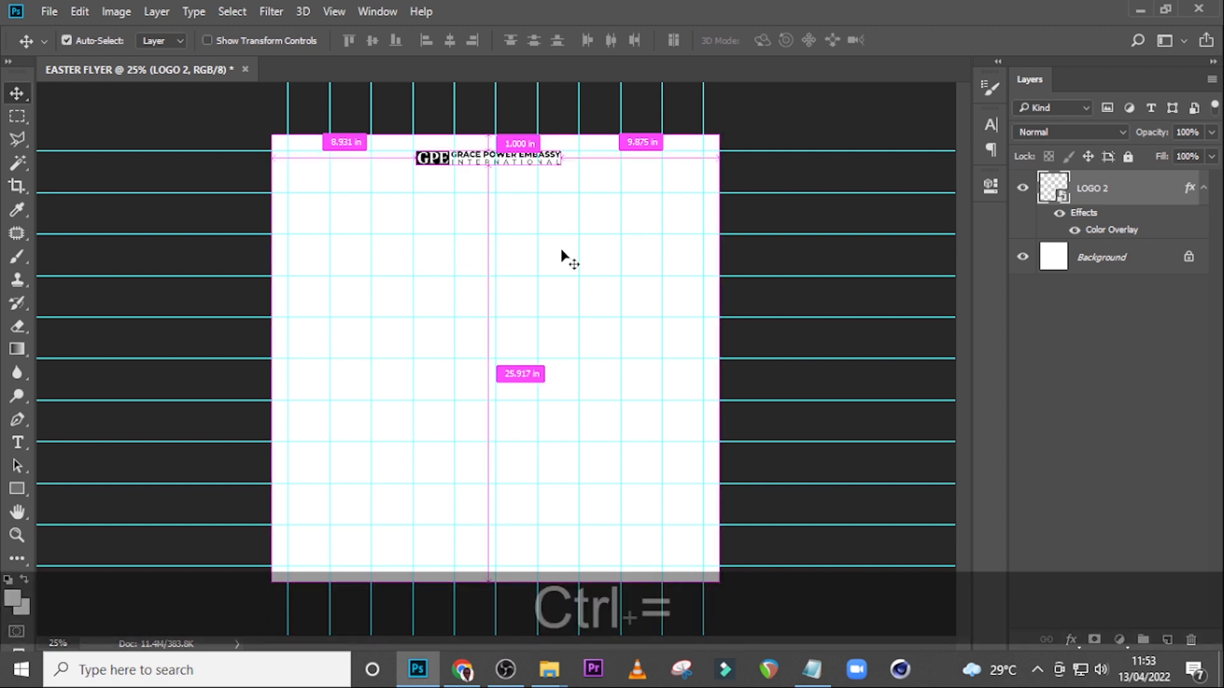
scroll(561, 251, "up", 5)
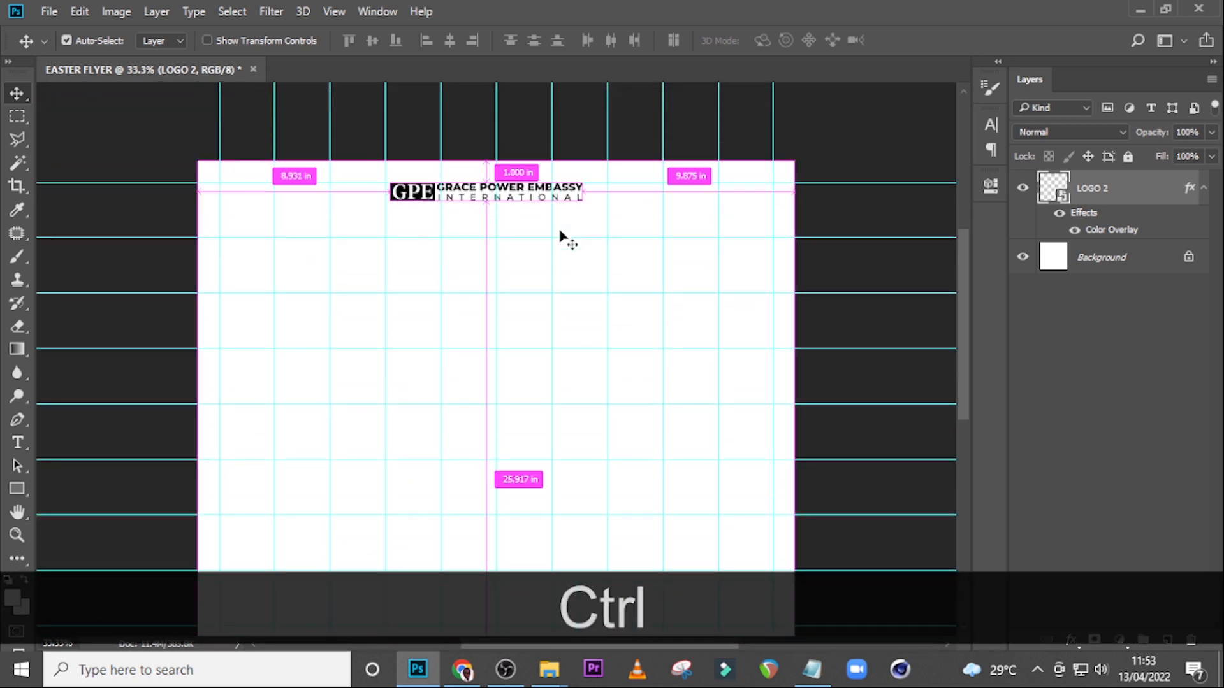
key("ctrl+t")
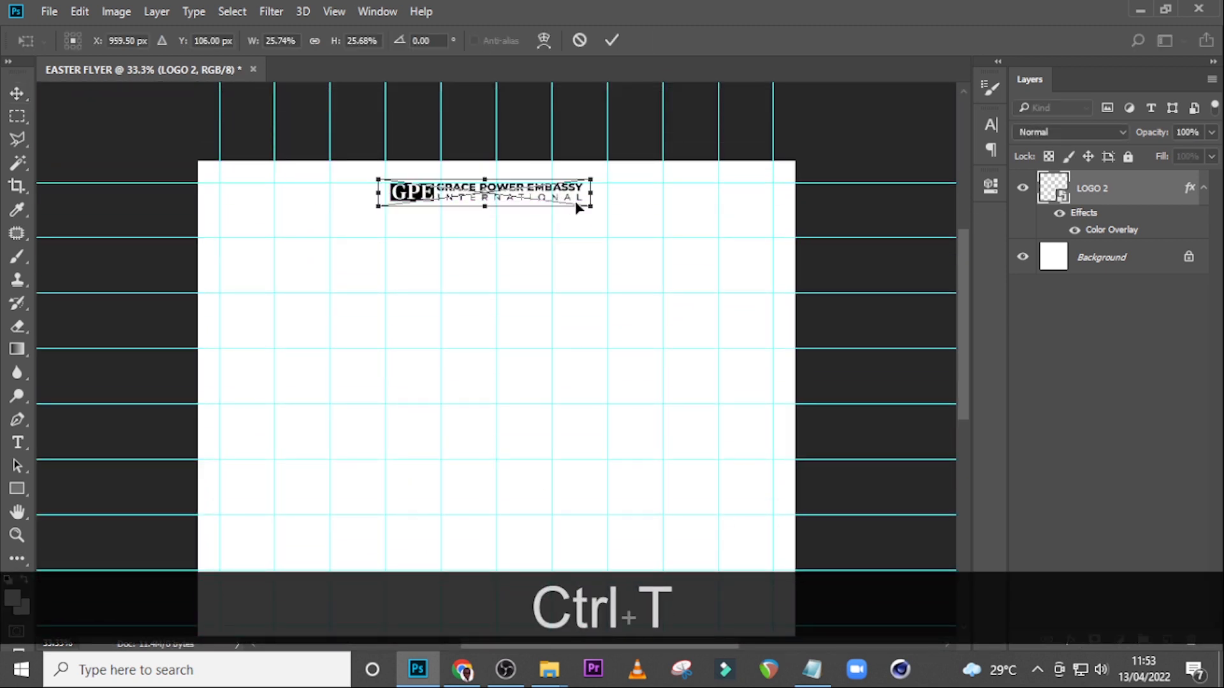
left_click_drag(590, 207, 614, 217)
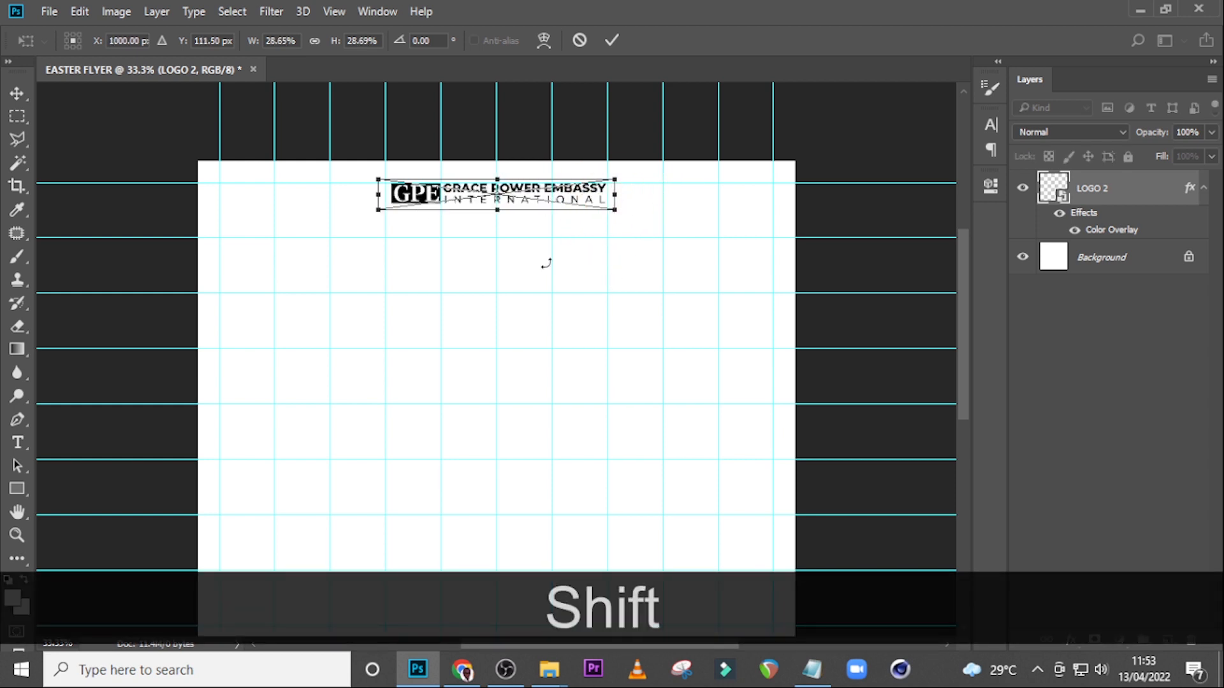
left_click_drag(377, 215, 371, 214)
key("Return")
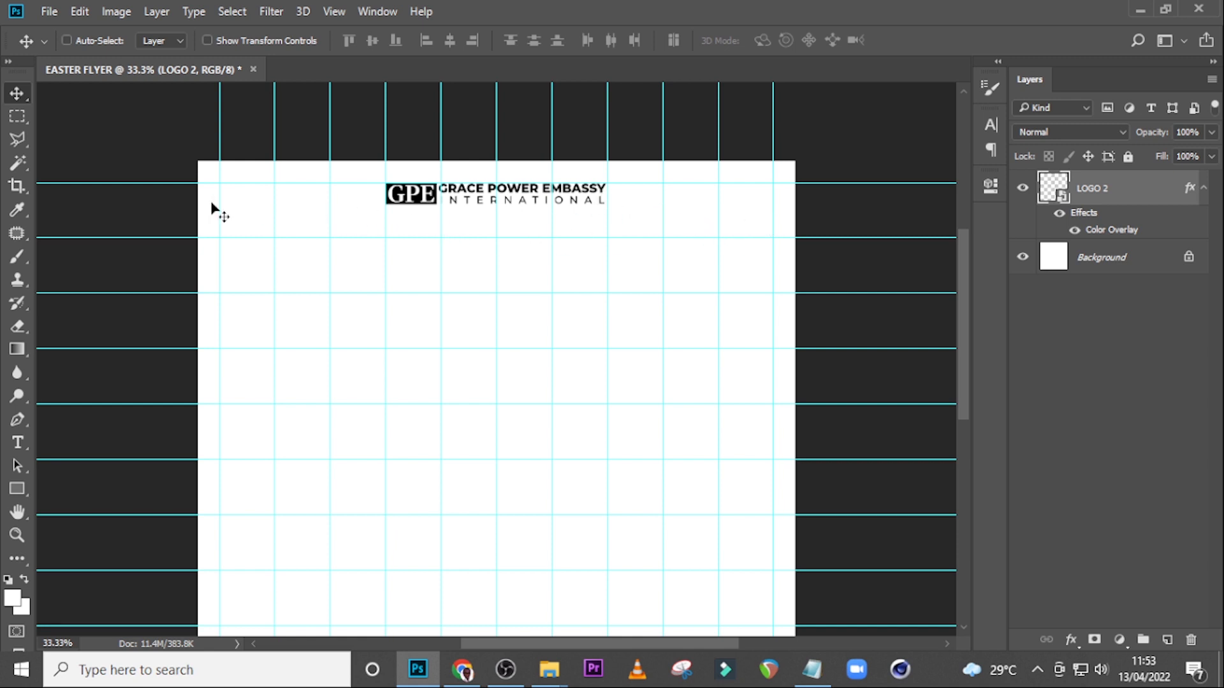
Nudge the logo down until it sits vertically centred in the first grid row.
key("ctrl+minus")
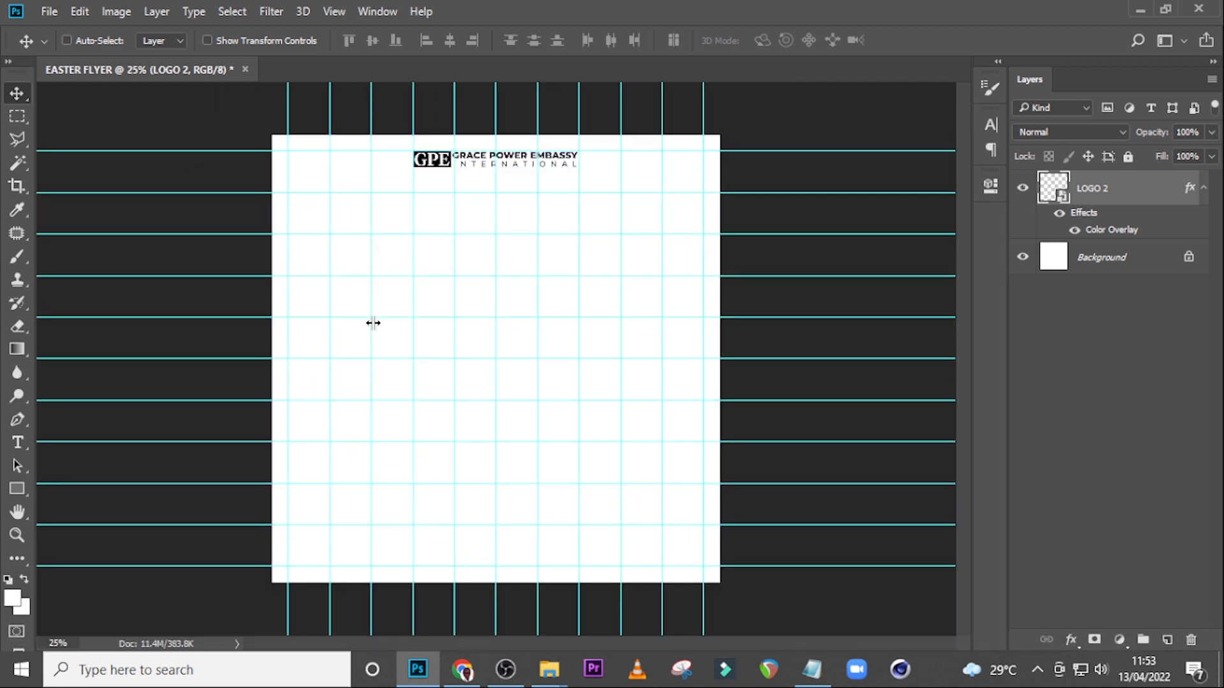
key("v")
key("Down")
key("Down")
key("Down")
key("Down")
key("Down")
key("Down")
key("Down")
key("Down")
key("Down")
key("Down")
key("Down")
key("Down")
key("Down")
key("Down")
key("Down")
key("Down")
key("Down")
key("Down")
key("Down")
key("Down")
key("Down")
key("Down")
key("Down")
key("Down")
key("Down")
key("Down")
key("Down")
key("Down")
key("Down")
key("Down")
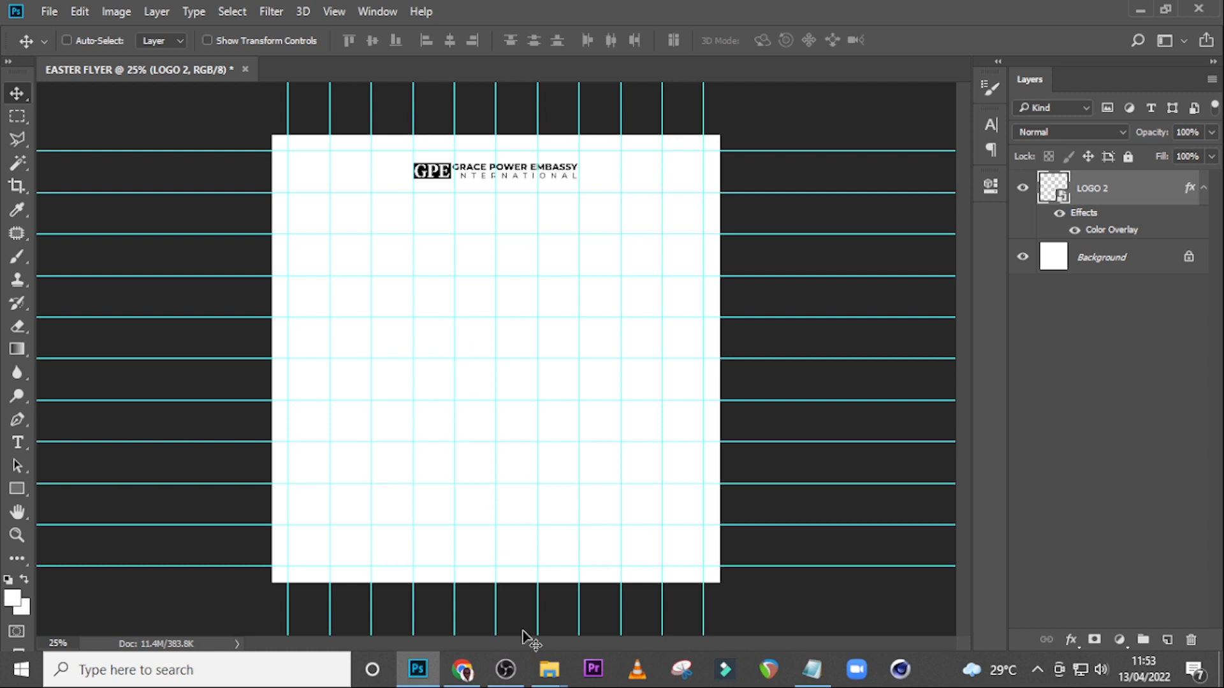
Copy the words "THE ONLY" from 109.txt in Notepad and return to the flyer in Photoshop.
mouse_move(545, 684)
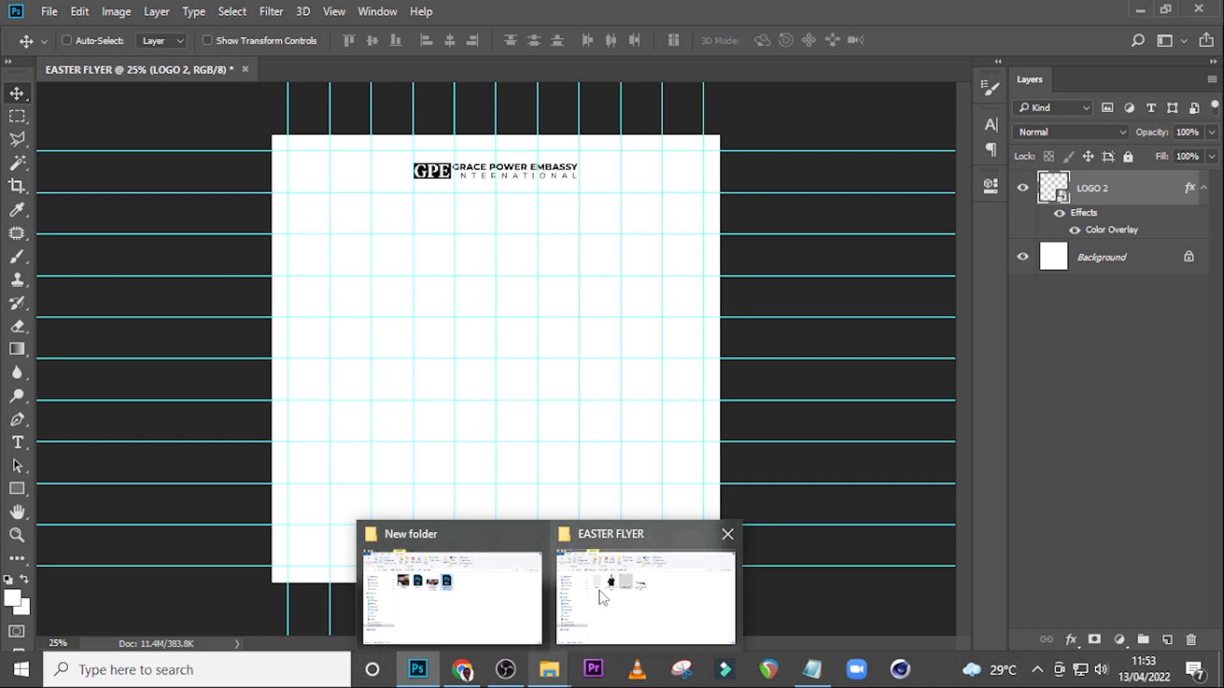
mouse_move(602, 598)
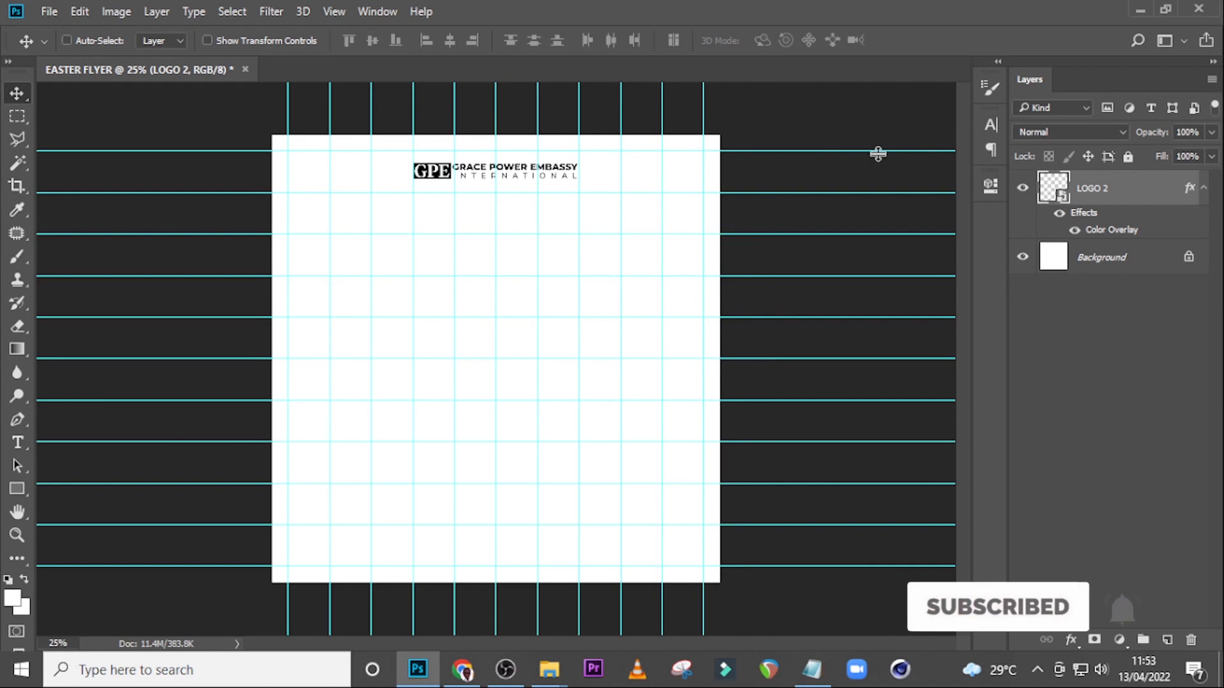
left_click(812, 669)
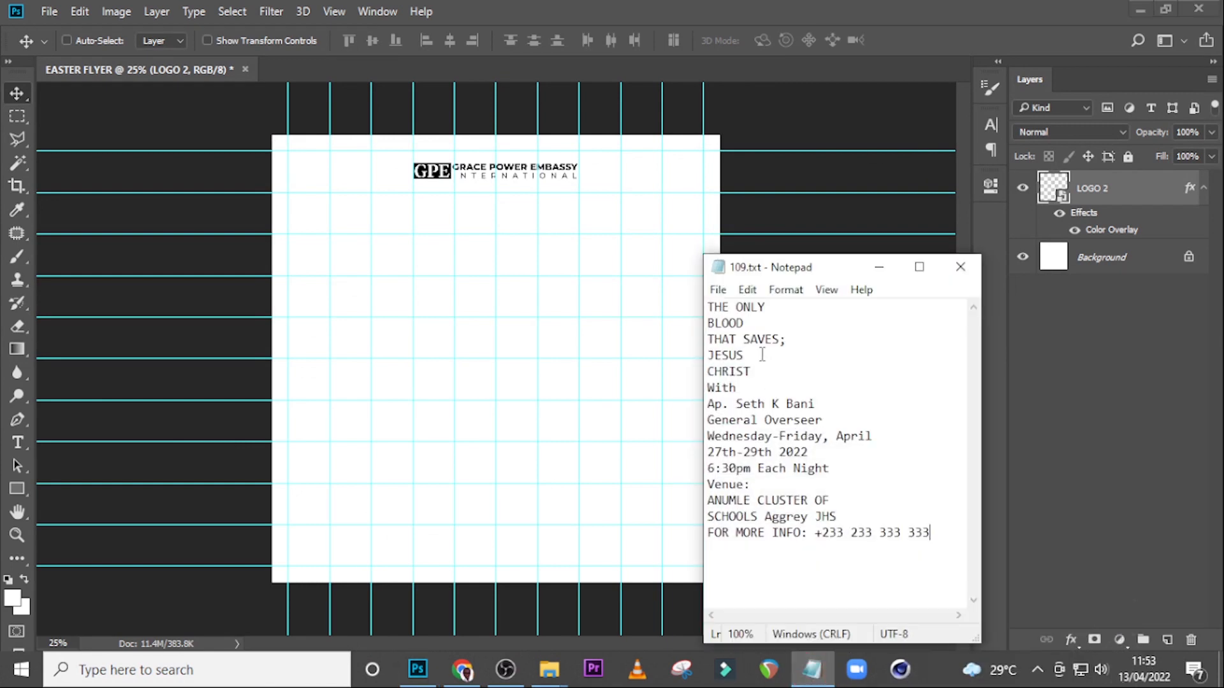
left_click_drag(765, 308, 695, 307)
key("ctrl+c")
type("T")
left_click(562, 4)
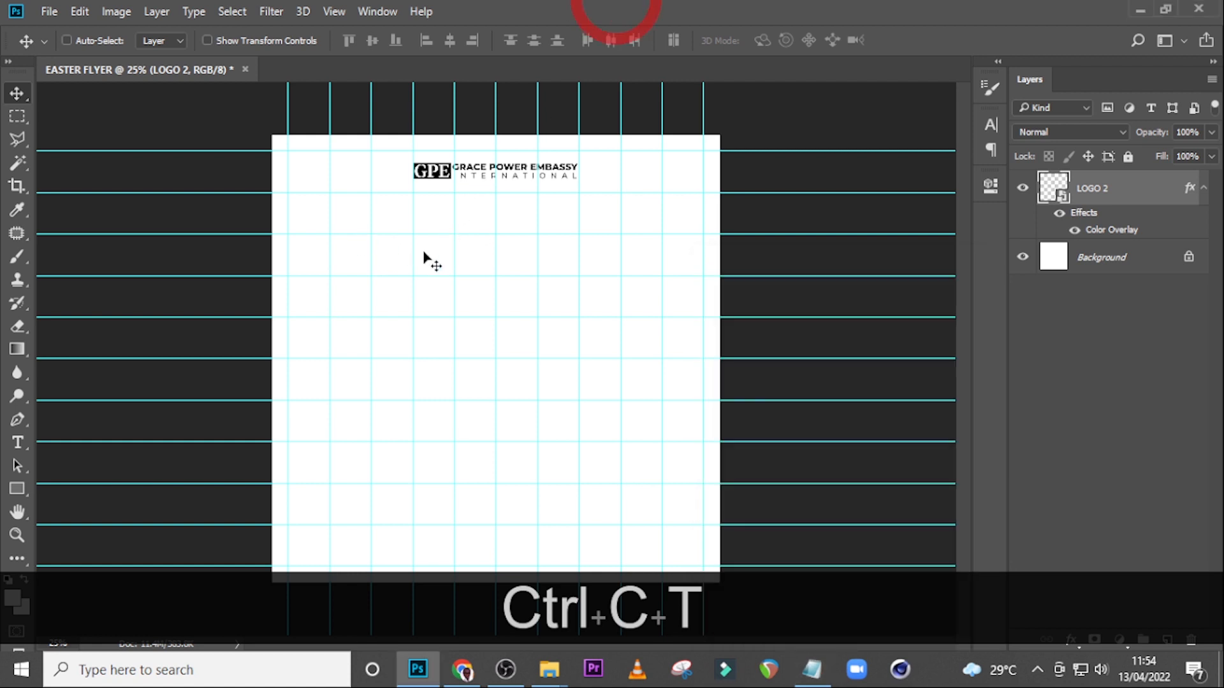
Paste "THE ONLY" as a new text layer below the logo, left of the canvas centre, and commit it.
key("r")
key("t")
left_click(391, 268)
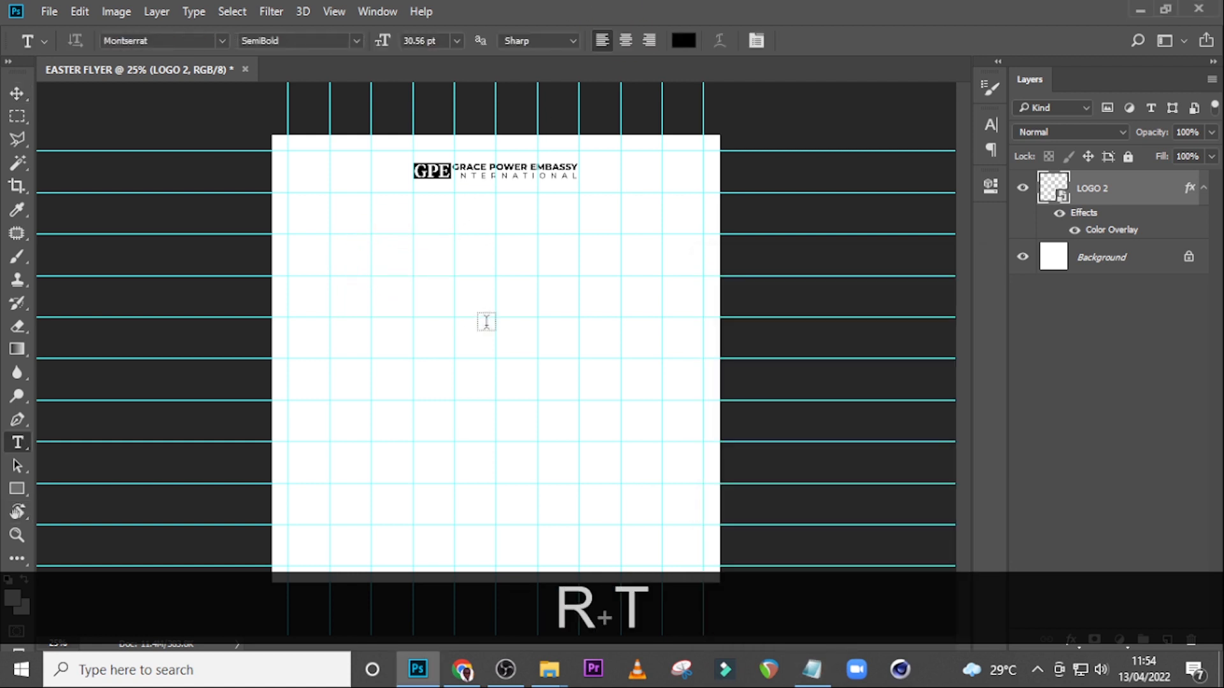
key("ctrl+v")
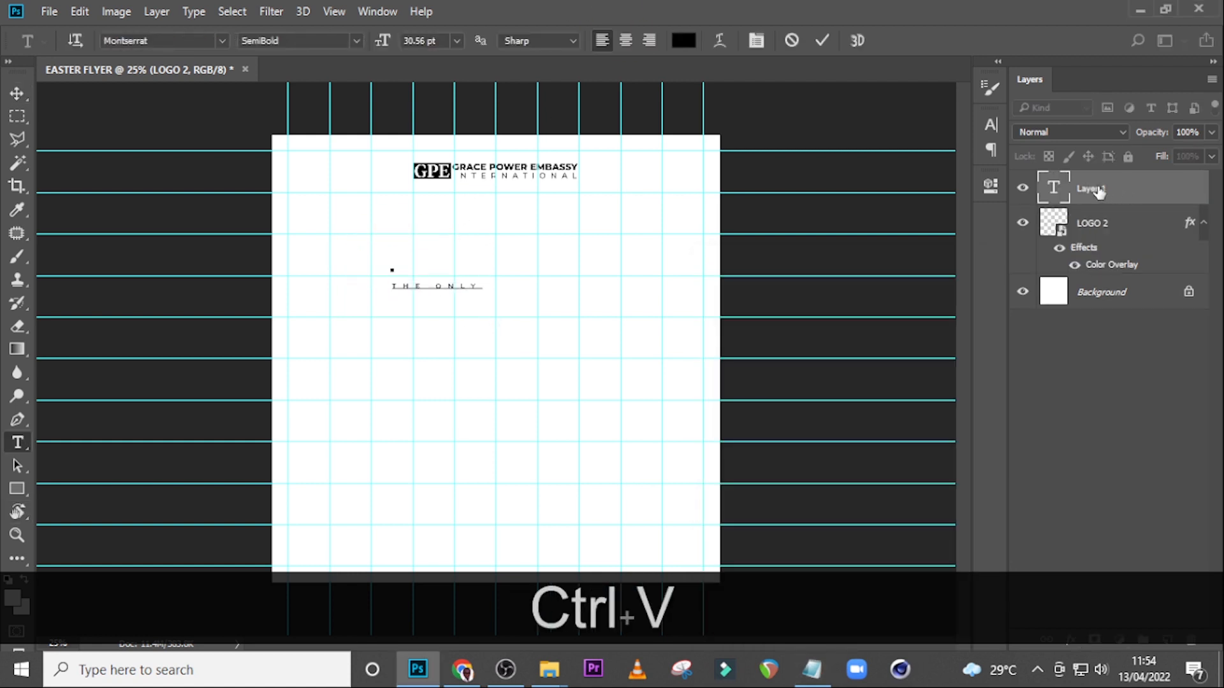
left_click(991, 124)
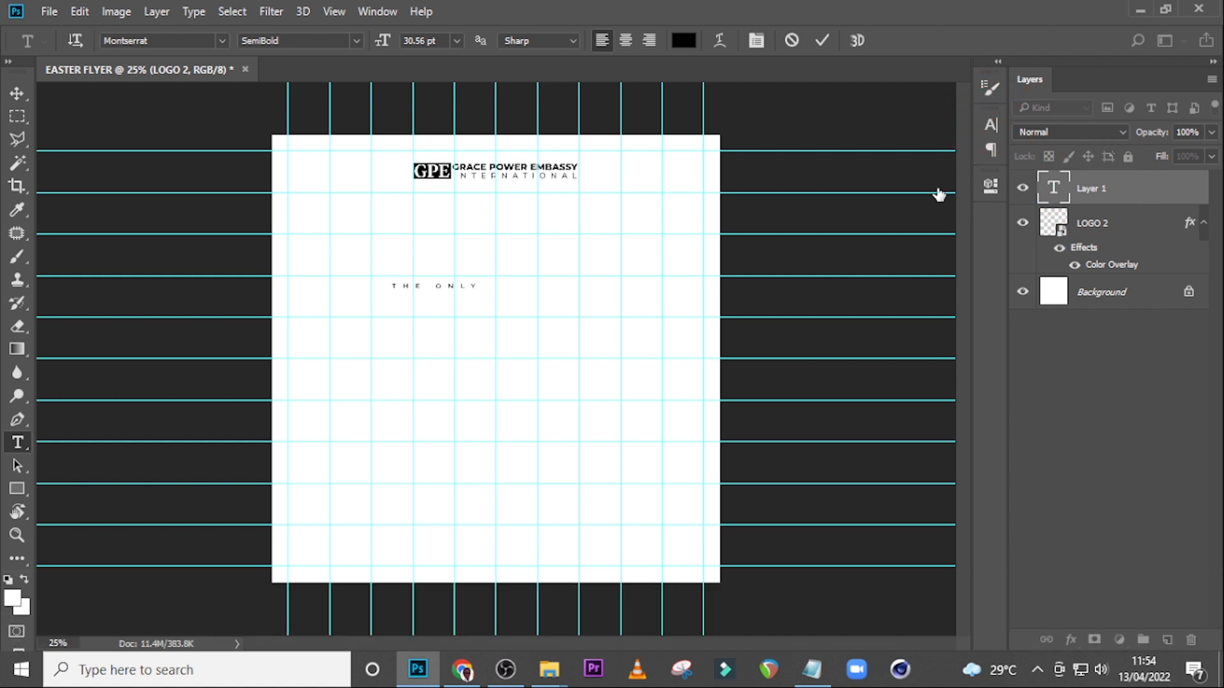
Change the font of the "THE ONLY" text to SoulMission.
left_click(991, 126)
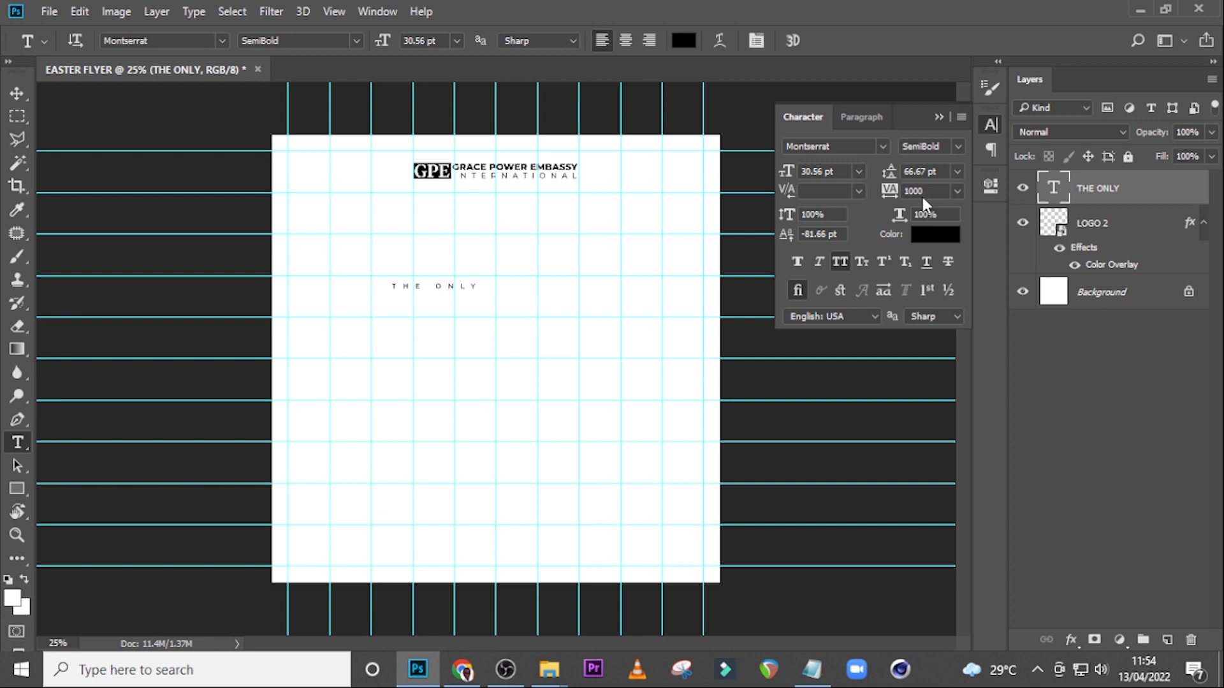
left_click(882, 147)
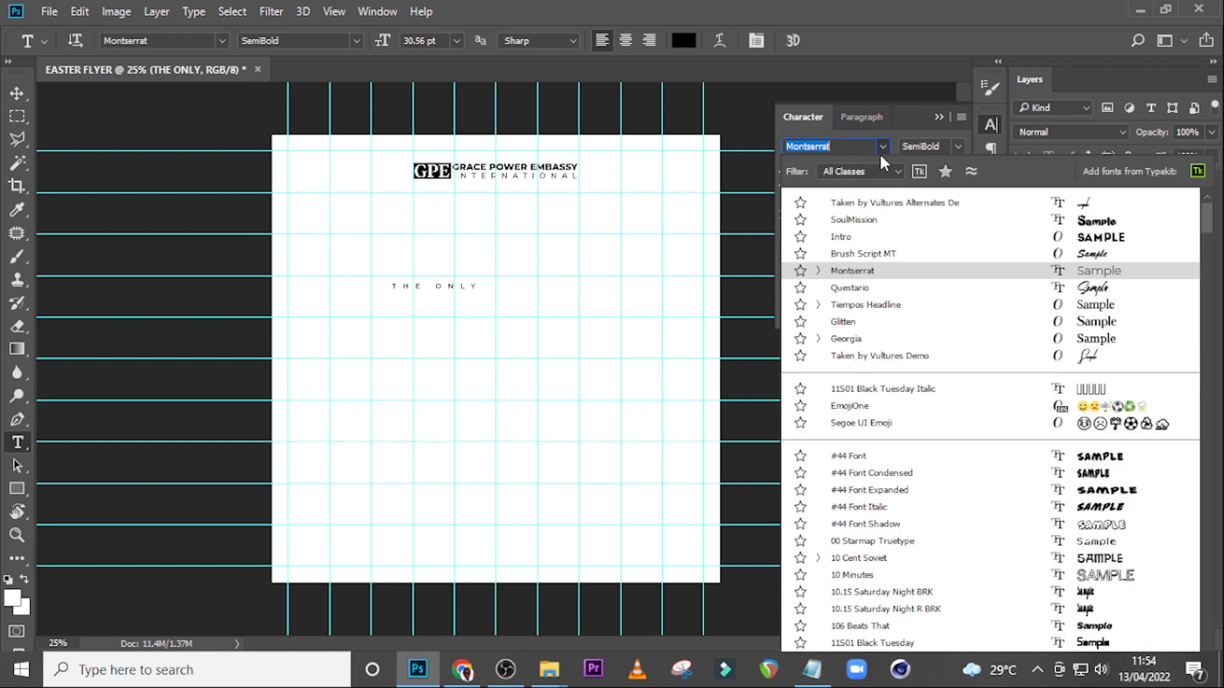
left_click(854, 219)
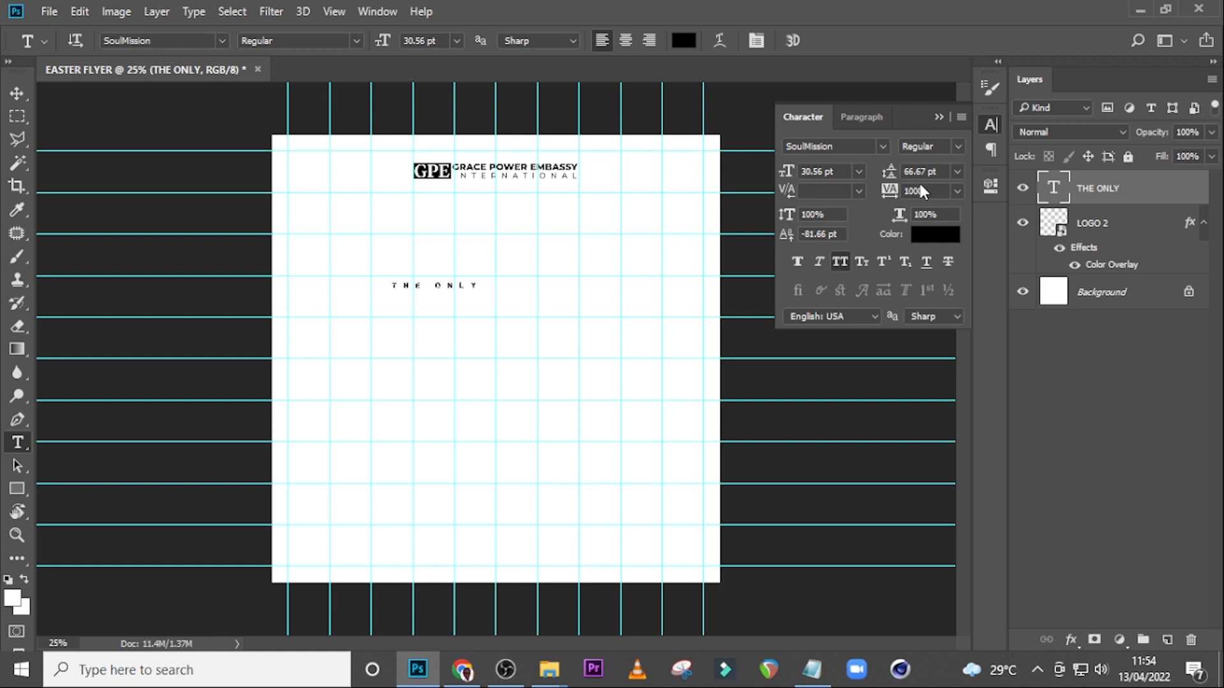
Set the "THE ONLY" text's tracking to 0 and its font size to 178 pt.
left_click(890, 192)
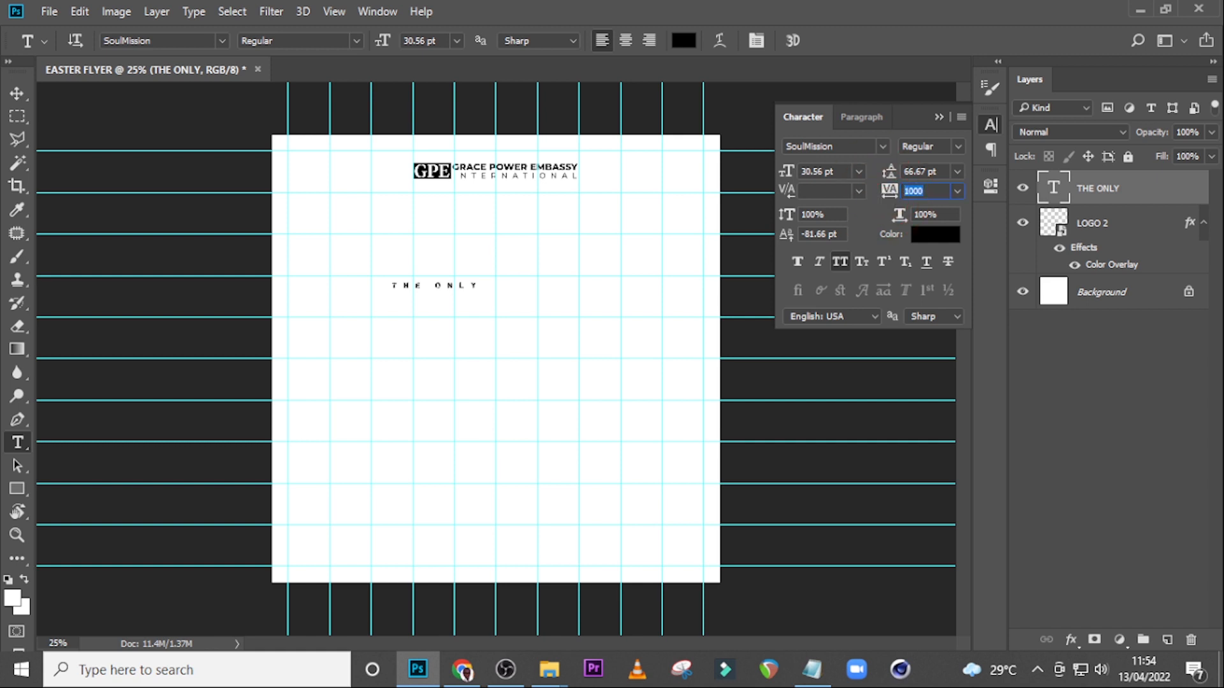
type("0")
key("Return")
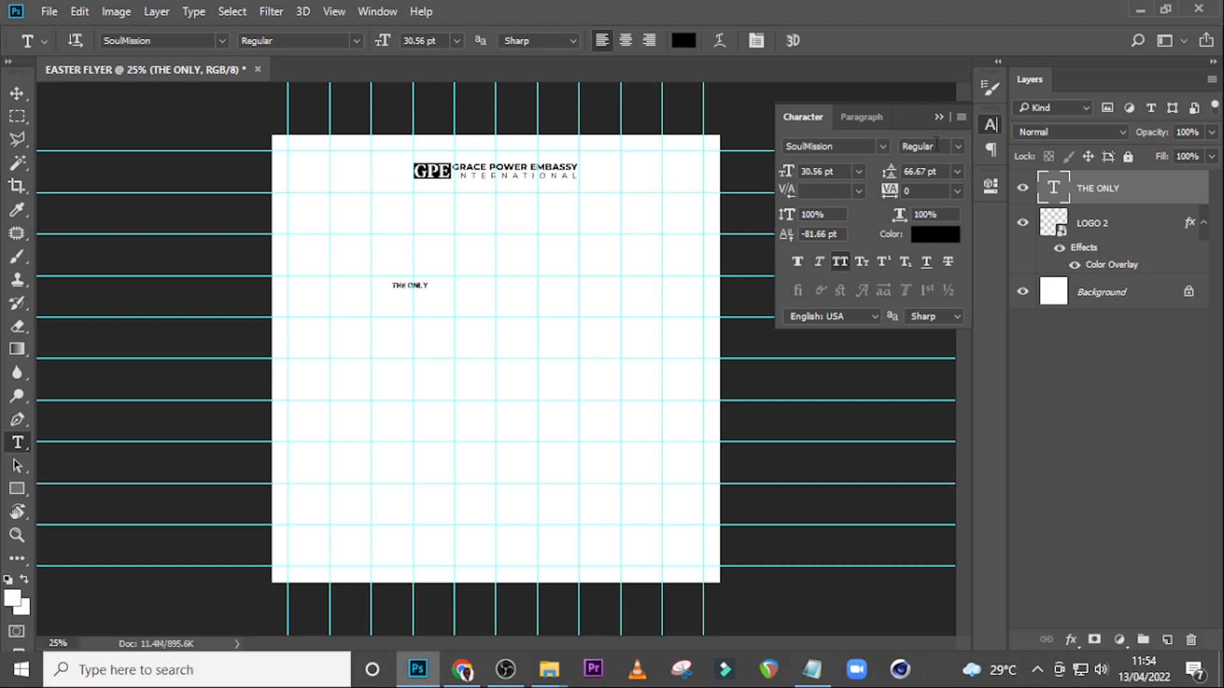
left_click(790, 171)
type("178")
key("Return")
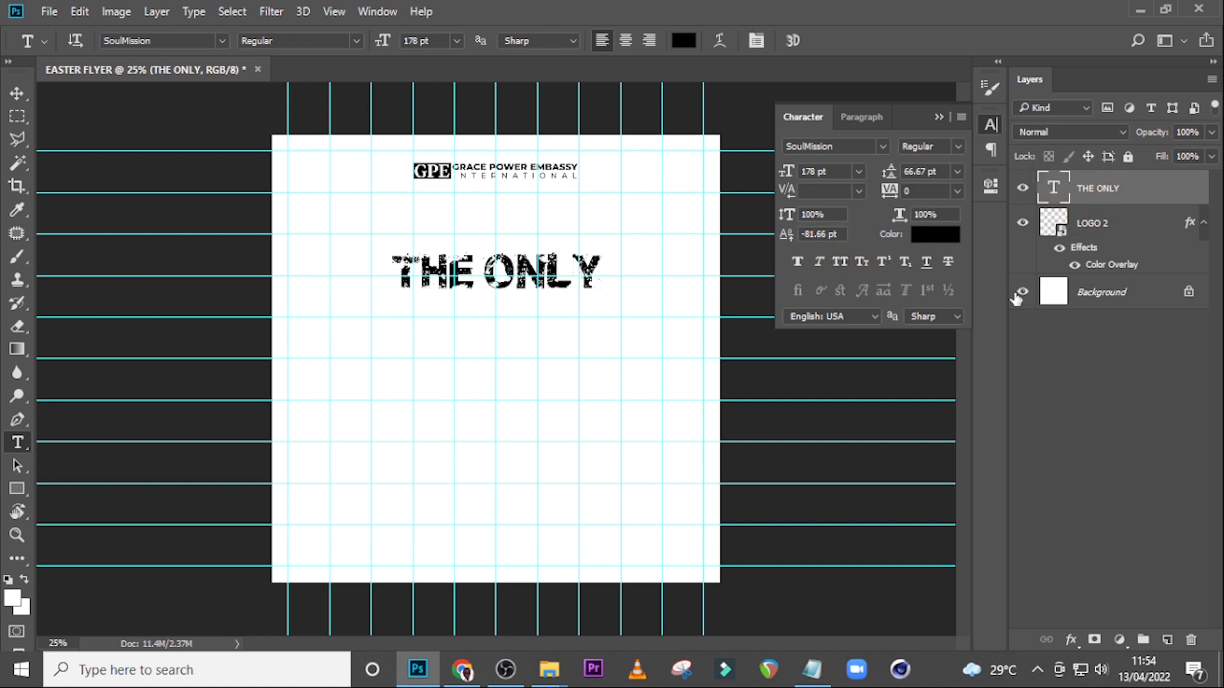
Move the "THE ONLY" text up and left beneath the logo, aligning its left edge with a vertical guide.
key("ctrl+t")
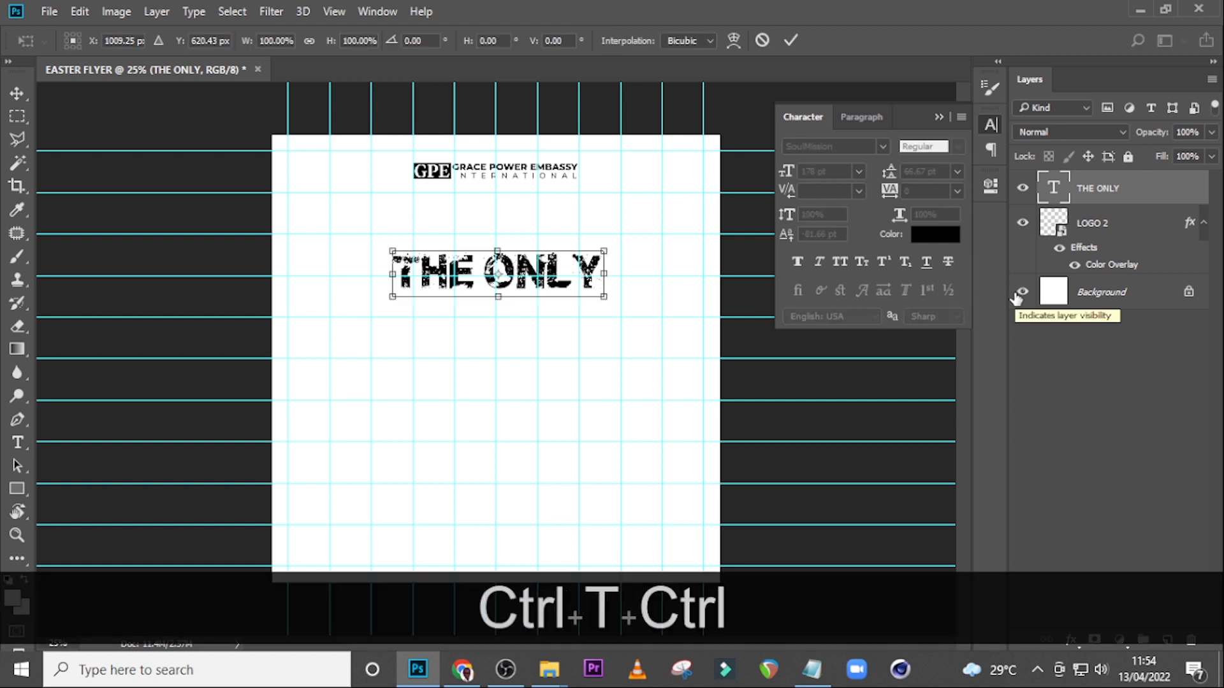
key("ctrl+equal")
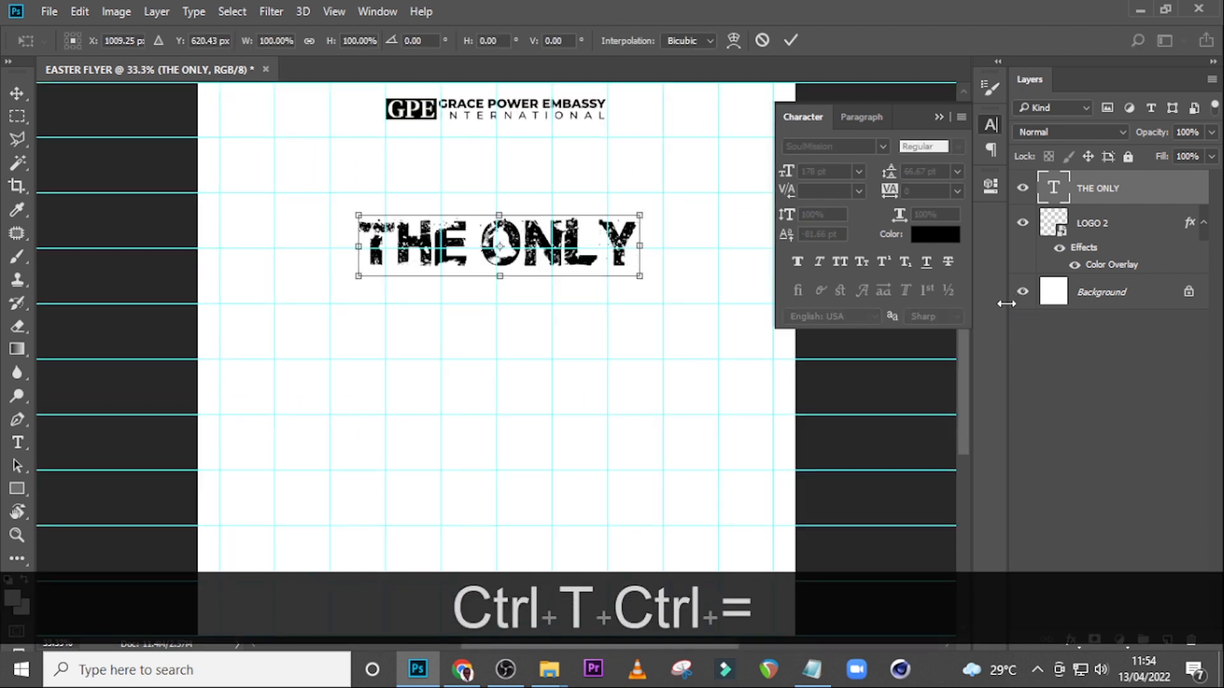
key("shift+Left")
key("shift+Left")
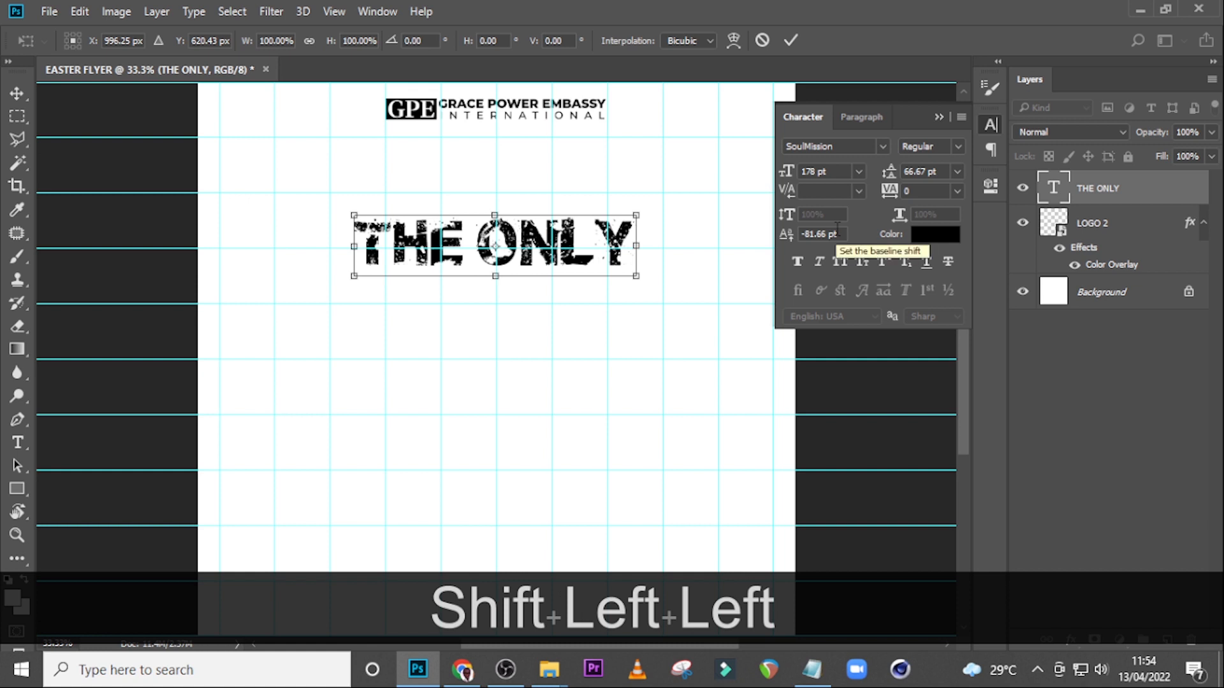
left_click_drag(459, 241, 440, 221)
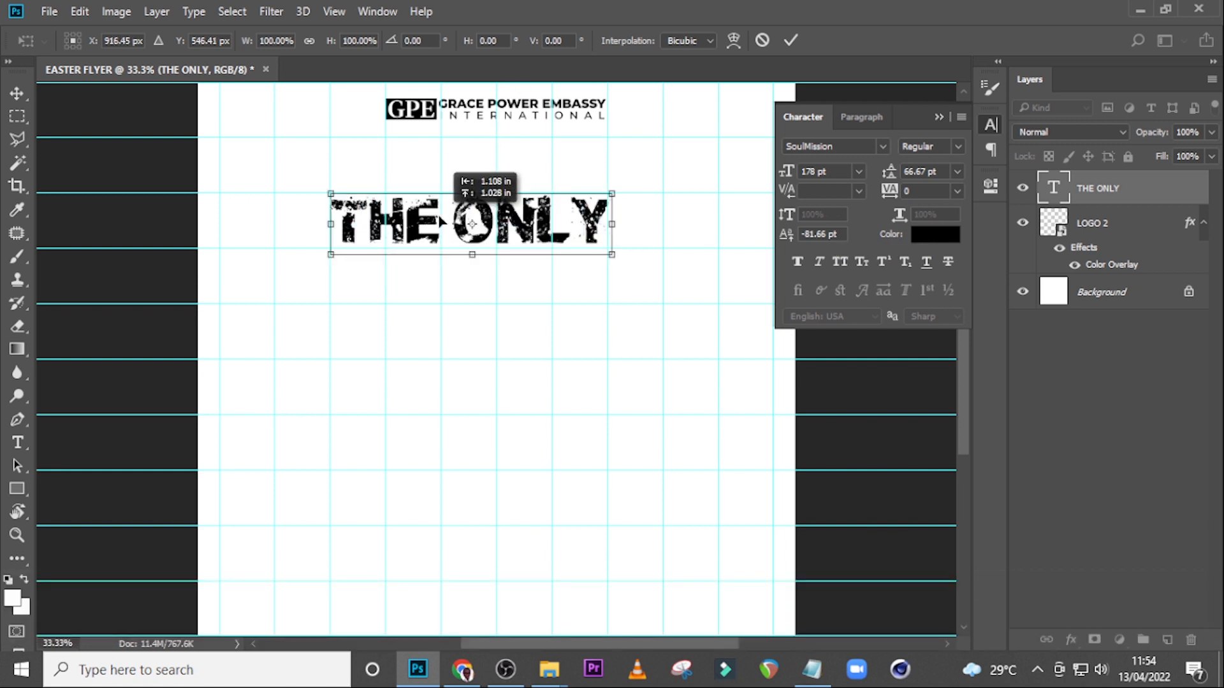
mouse_move(460, 220)
left_mouse_down()
mouse_move(460, 189)
mouse_move(473, 199)
left_mouse_up()
key("shift+Return")
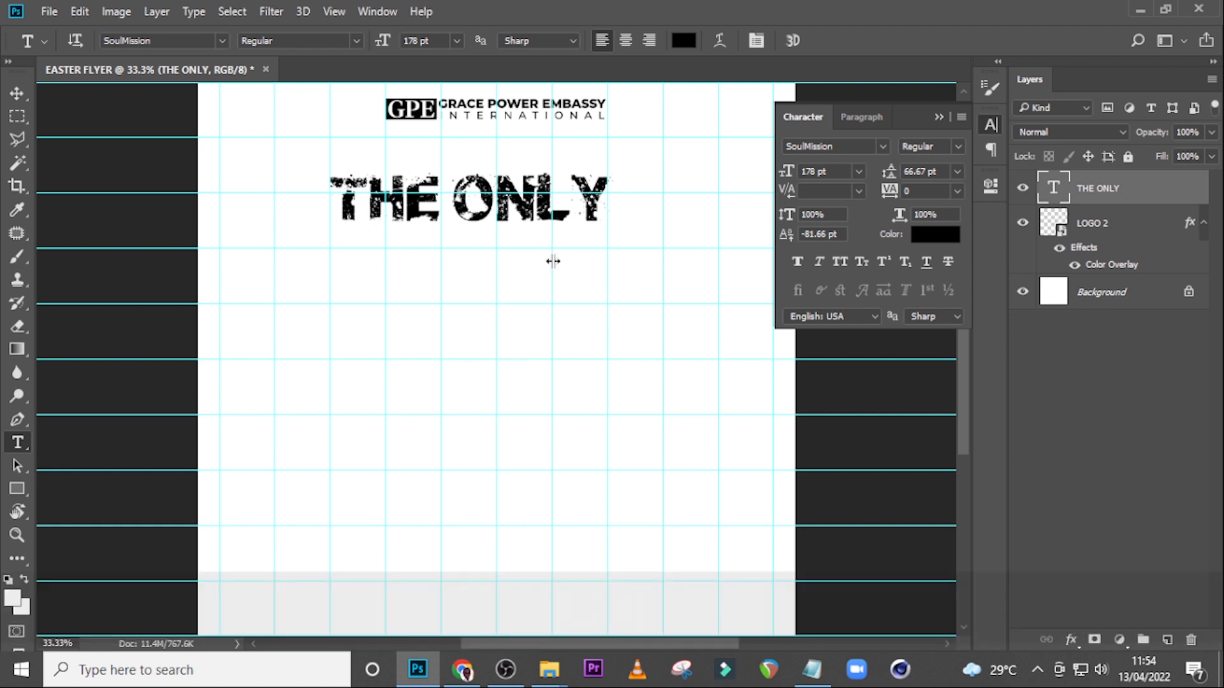
Duplicate the "THE ONLY" text, place the copy directly below it and change its wording to "BLOOD".
key("ctrl+j")
key("v")
left_click_drag(547, 224, 529, 271)
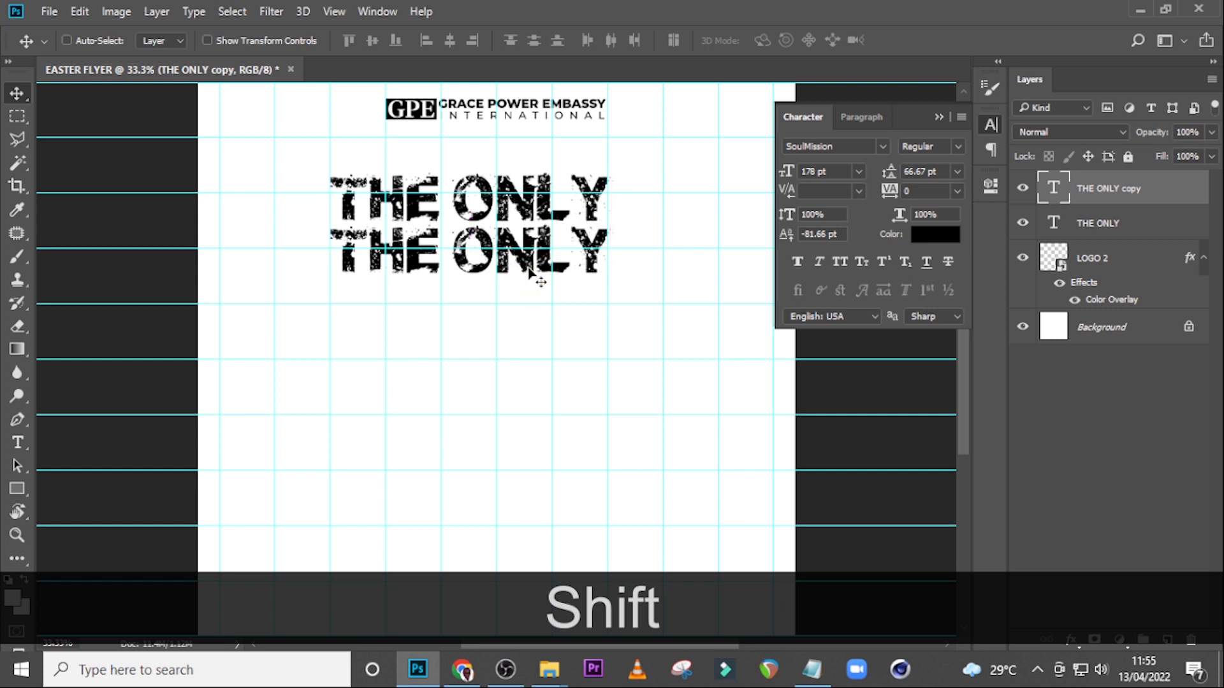
key("shift+Down")
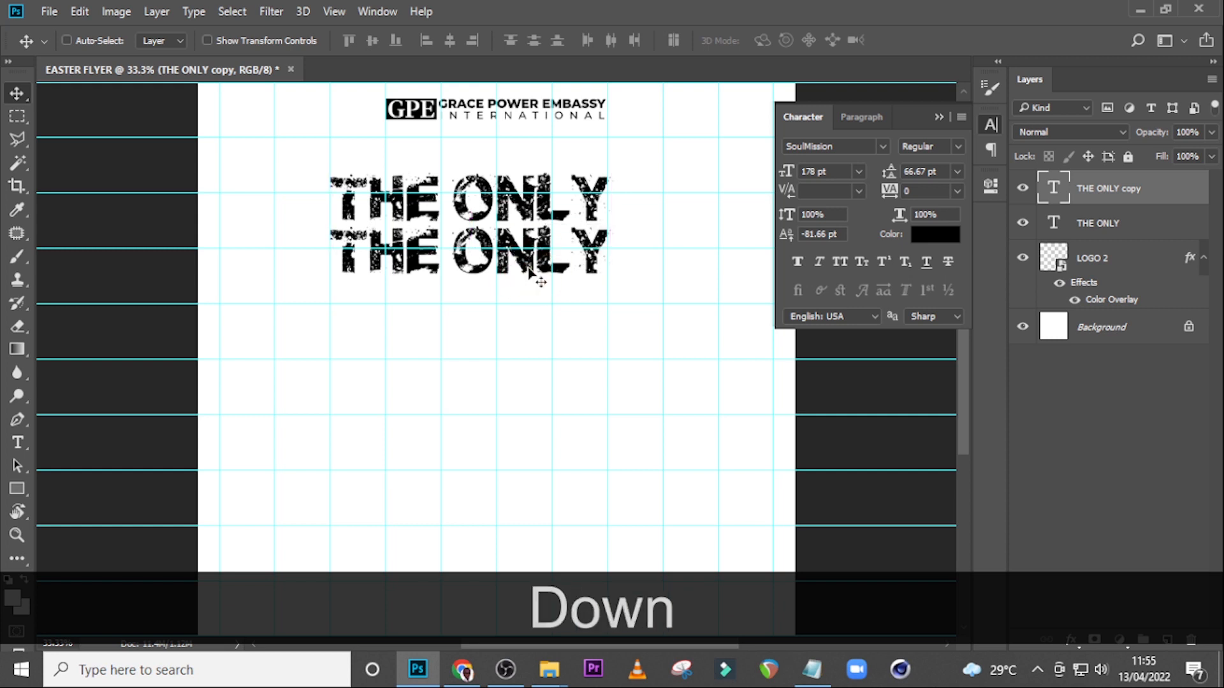
double_click(1054, 188)
type("BLOO")
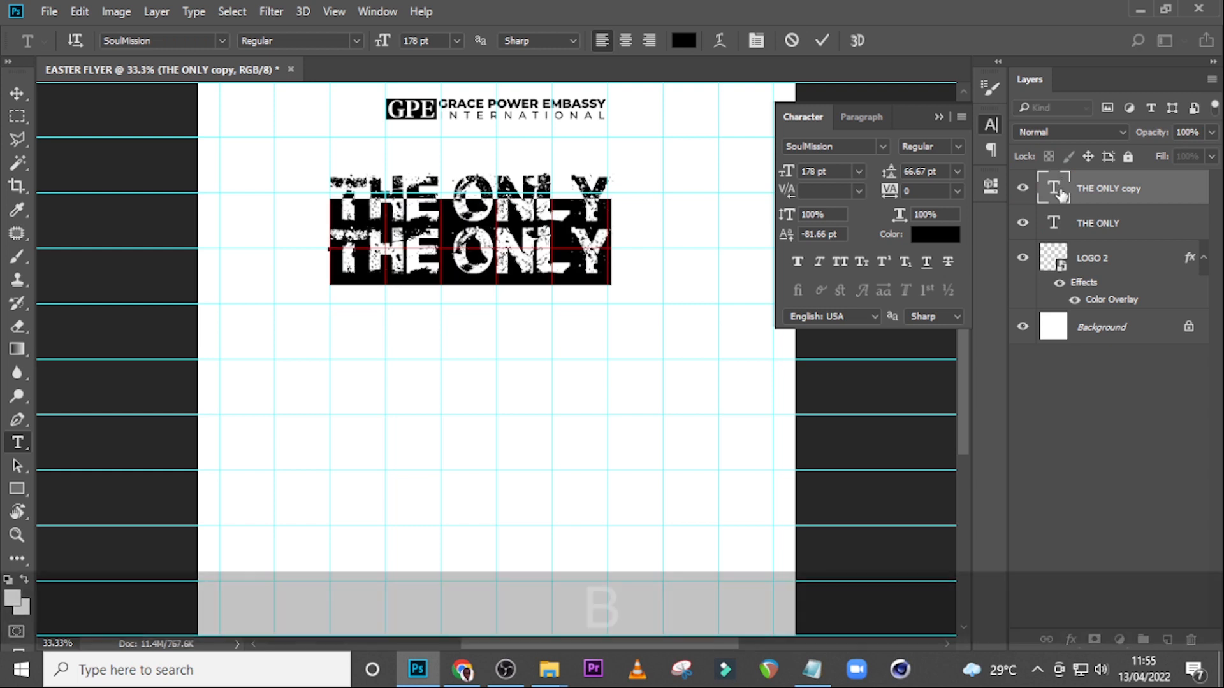
type("D")
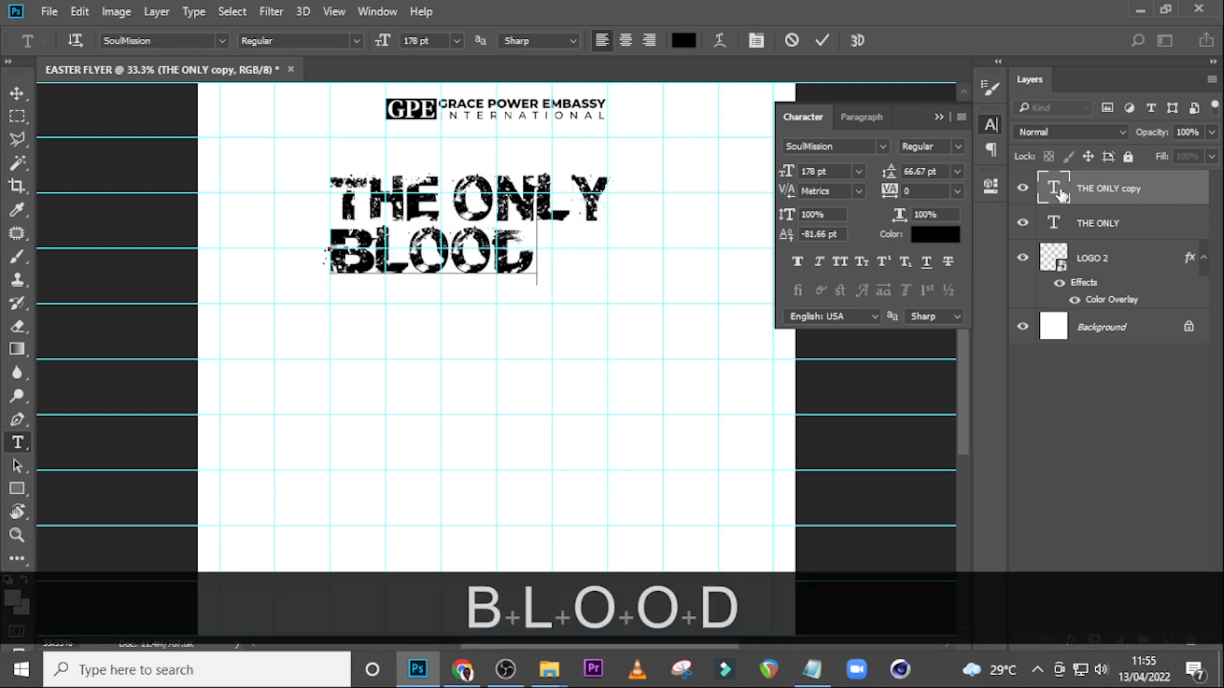
left_click(1058, 190)
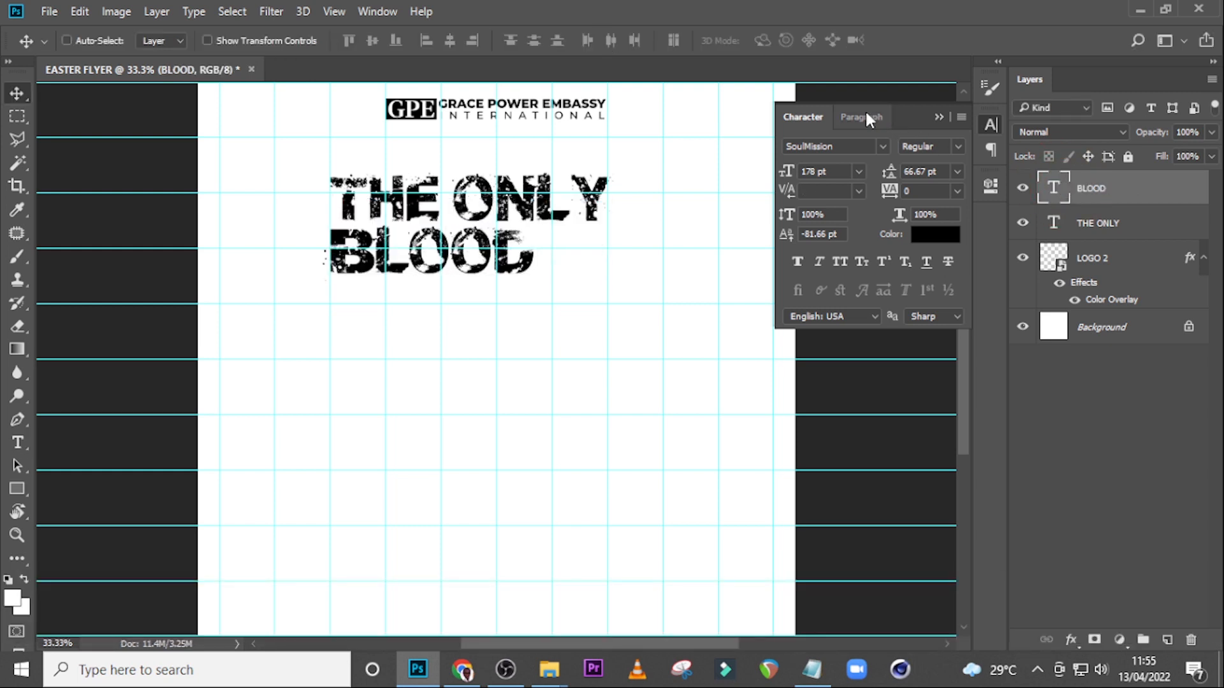
Scale the "BLOOD" text up to match the width of "THE ONLY" and nudge it slightly right and down.
left_click(865, 119)
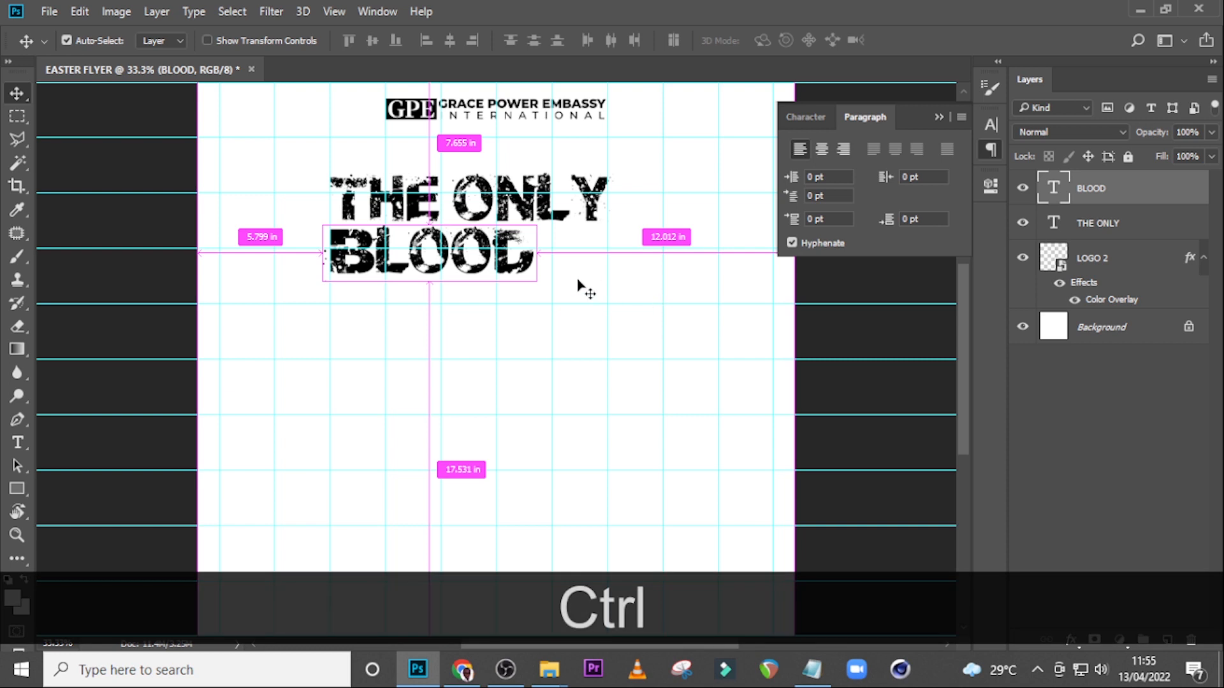
key("ctrl+t")
left_click_drag(539, 286, 613, 310)
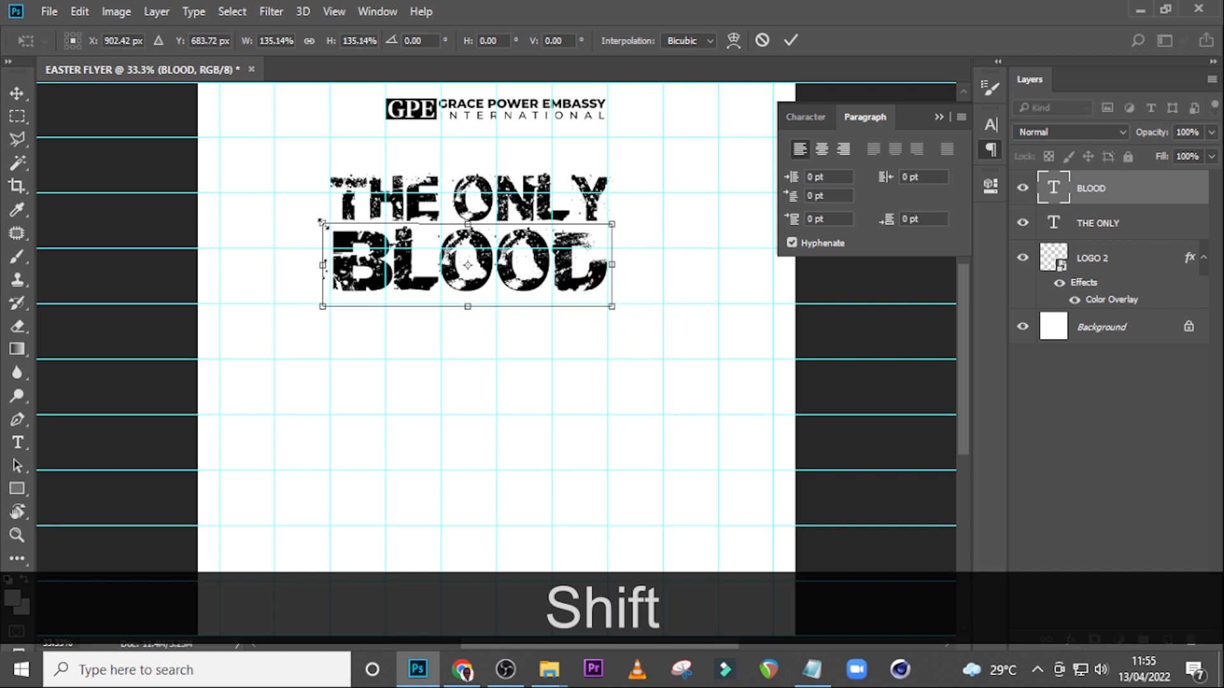
left_click_drag(320, 222, 318, 220)
key("shift+Return")
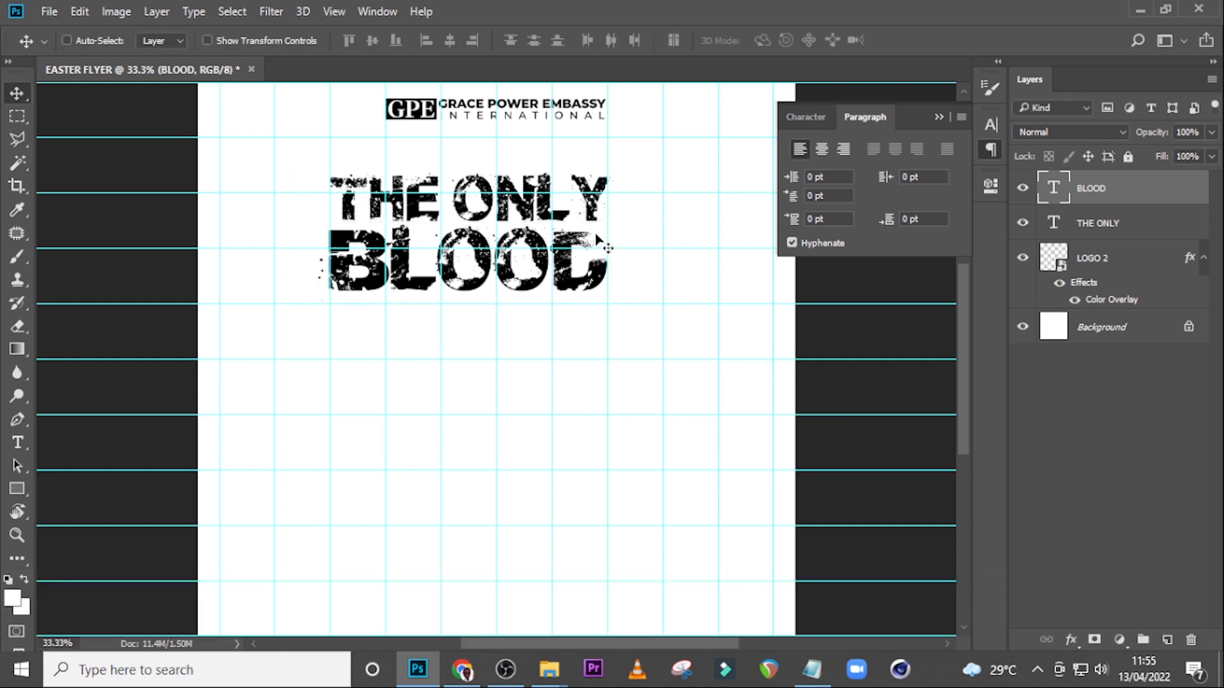
key("Right")
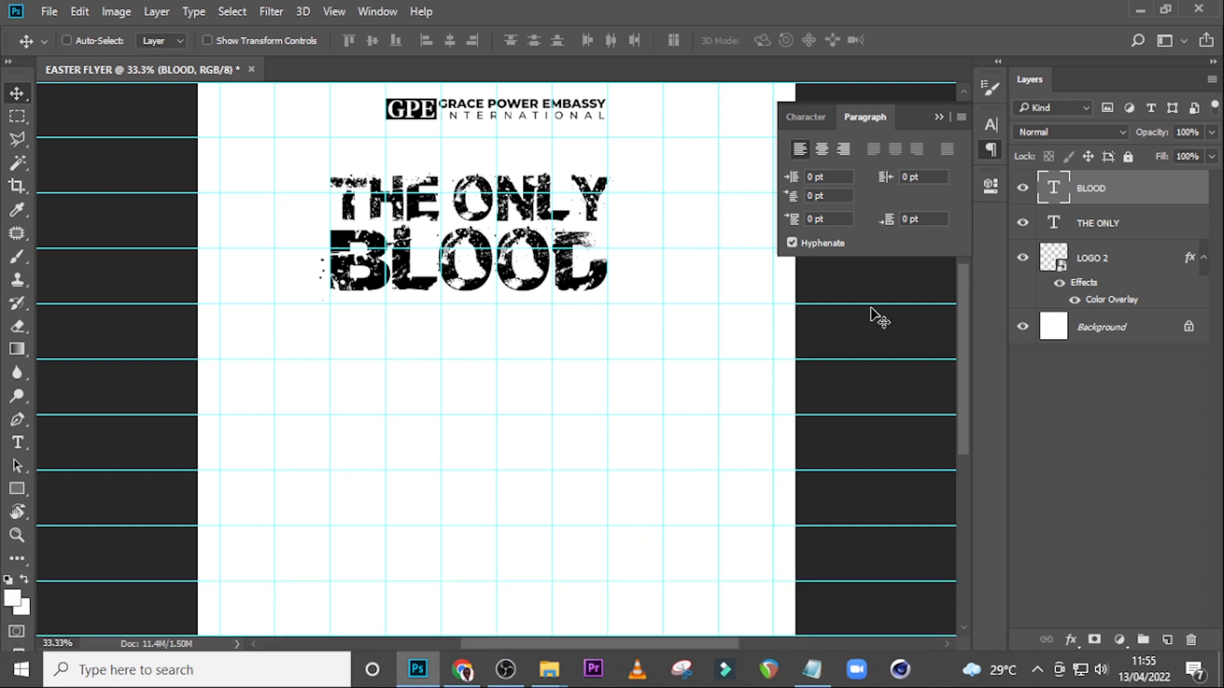
key("Down")
key("Down")
Duplicate the "BLOOD" text layer and place the copy straight below the original.
key("ctrl+j")
key("v")
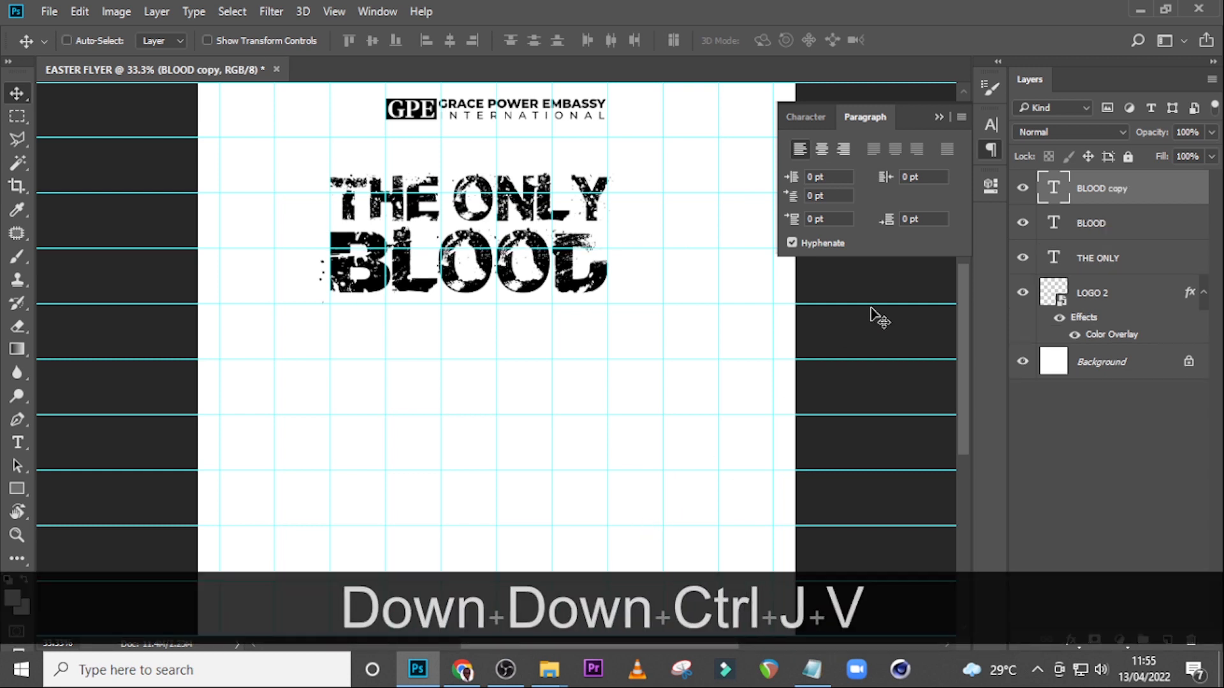
left_click_drag(455, 255, 457, 328)
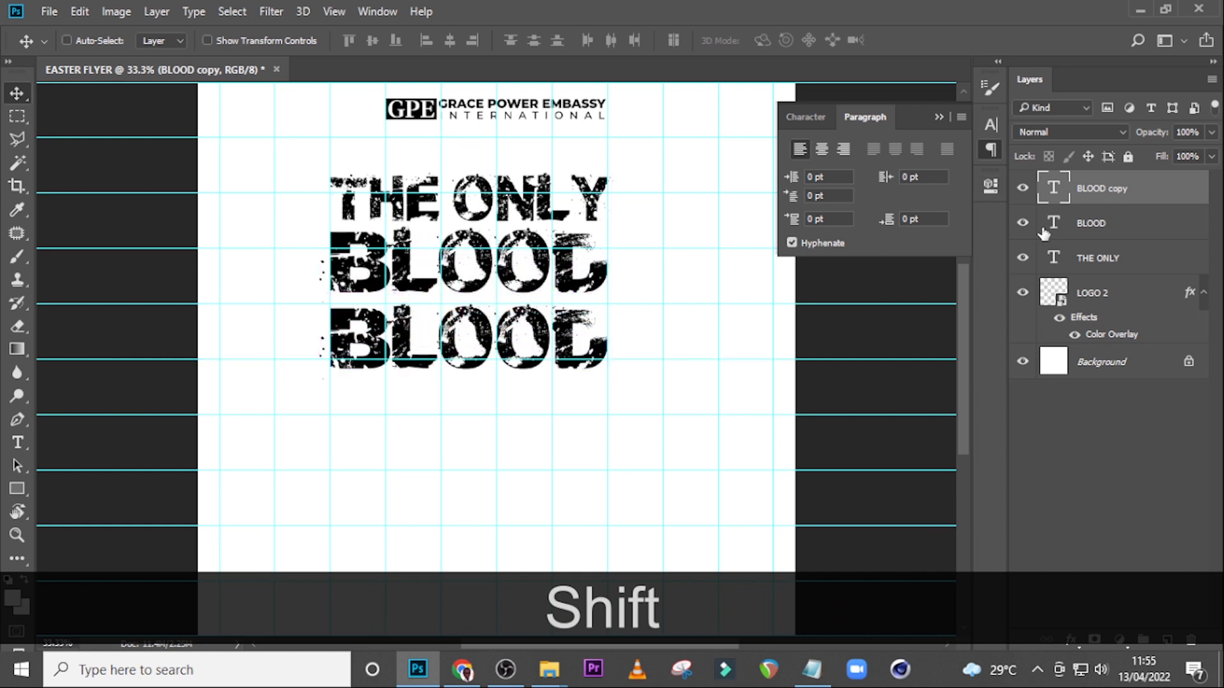
Copy "THAT SAVES;" from the notes in Notepad and replace the lower "BLOOD" text with it in Photoshop.
left_click(812, 669)
left_click_drag(782, 338, 684, 338)
key("ctrl+c")
left_click(836, 7)
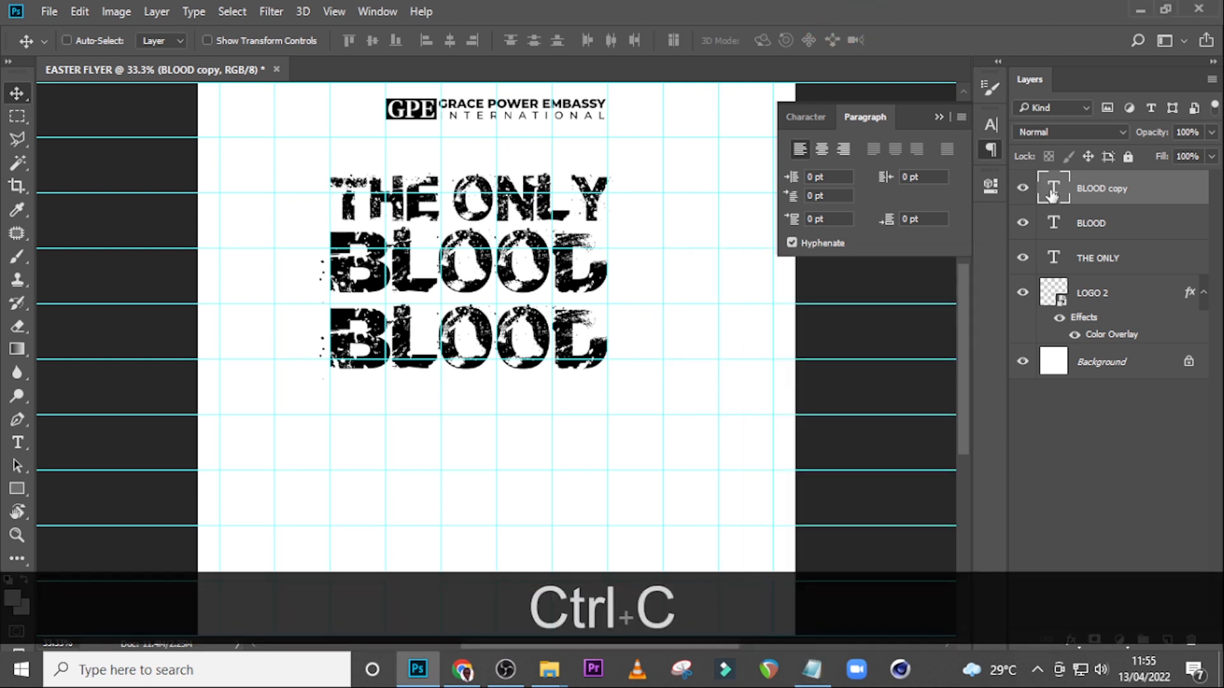
double_click(1053, 192)
key("ctrl+v")
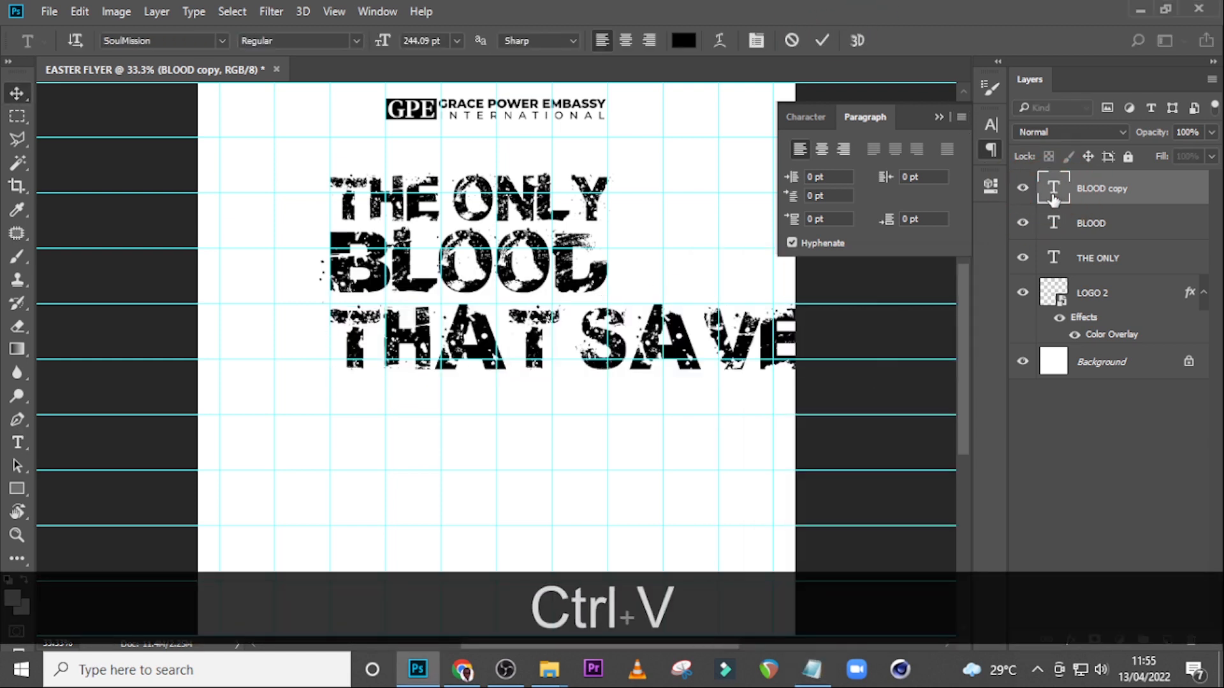
Scale the "THAT SAVES;" text down to about 51% so it matches the width of "BLOOD" above.
key("ctrl+t")
left_click_drag(877, 386, 617, 315)
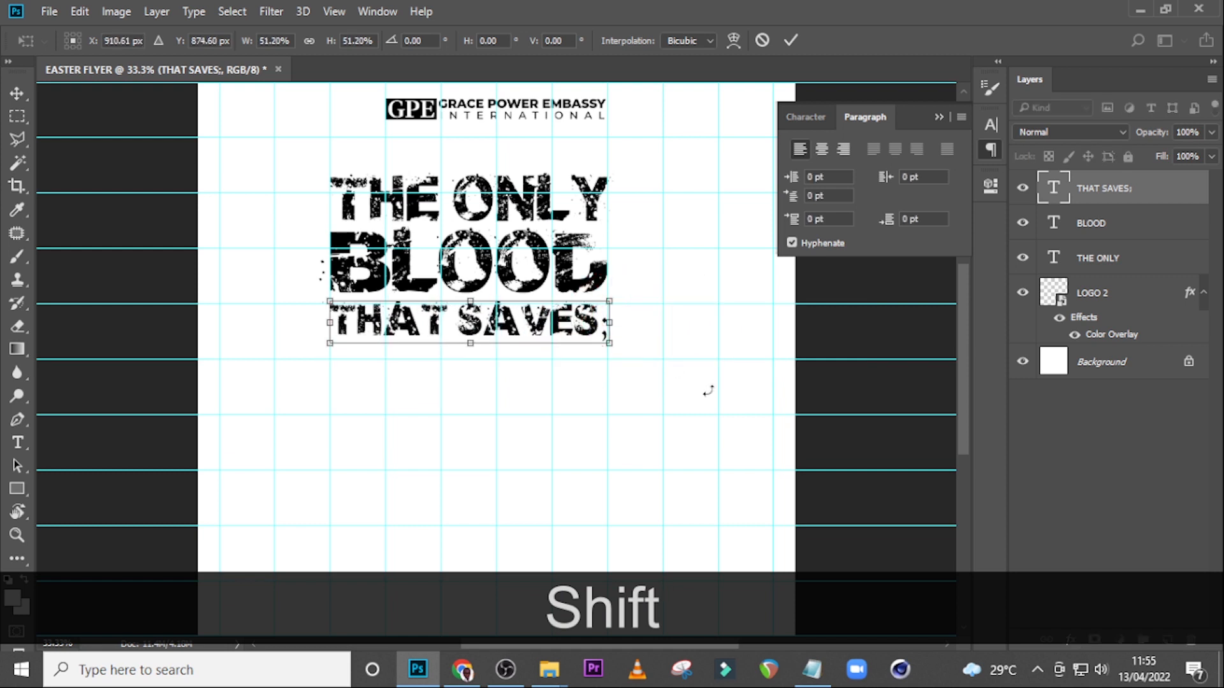
key("shift+Return")
Nudge the "THAT SAVES;" text up slightly with the guides temporarily hidden.
key("ctrl+equal")
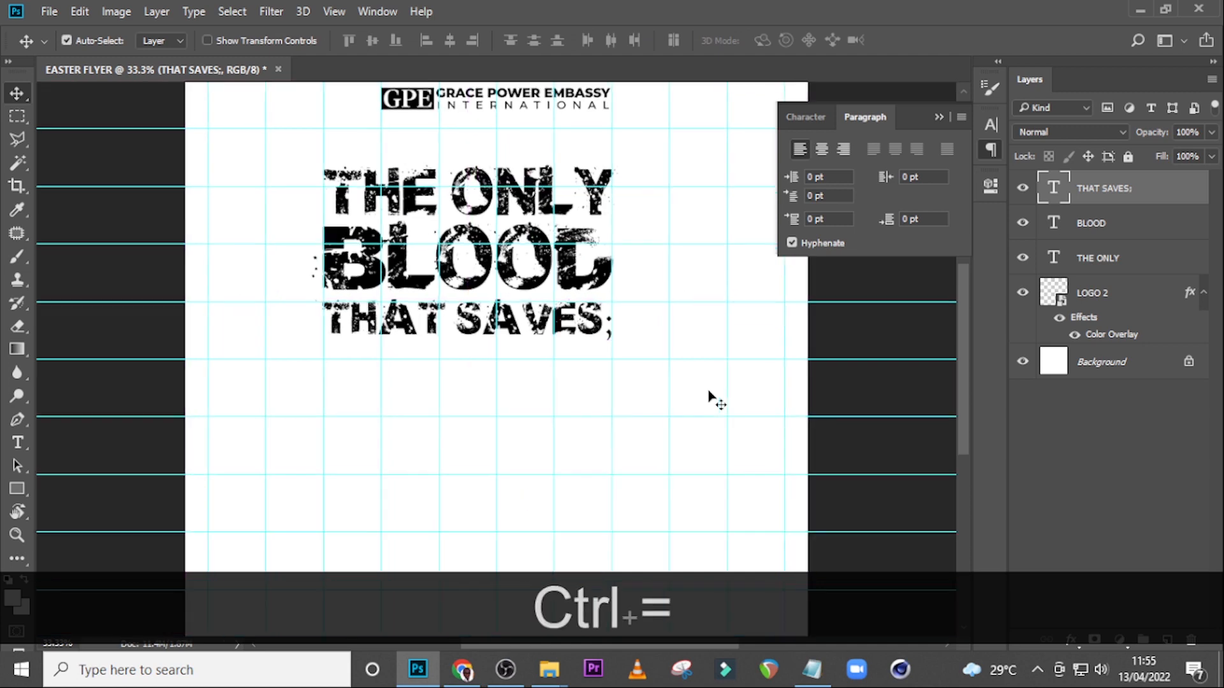
key("ctrl+h")
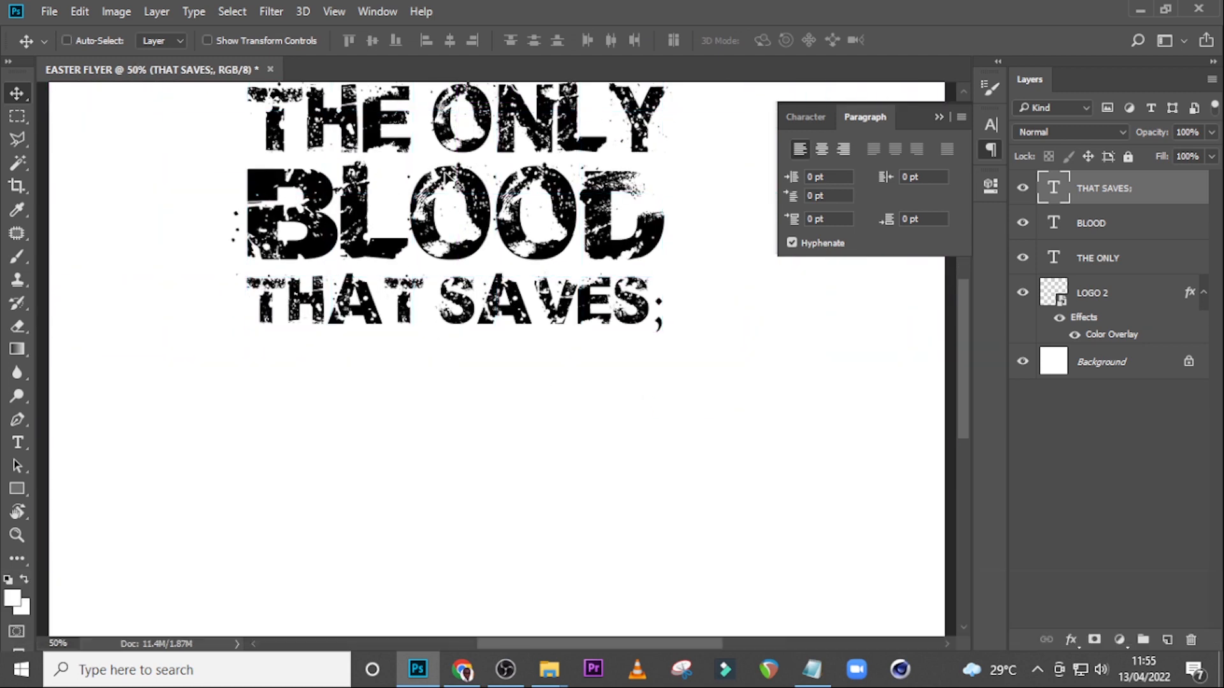
key("Up")
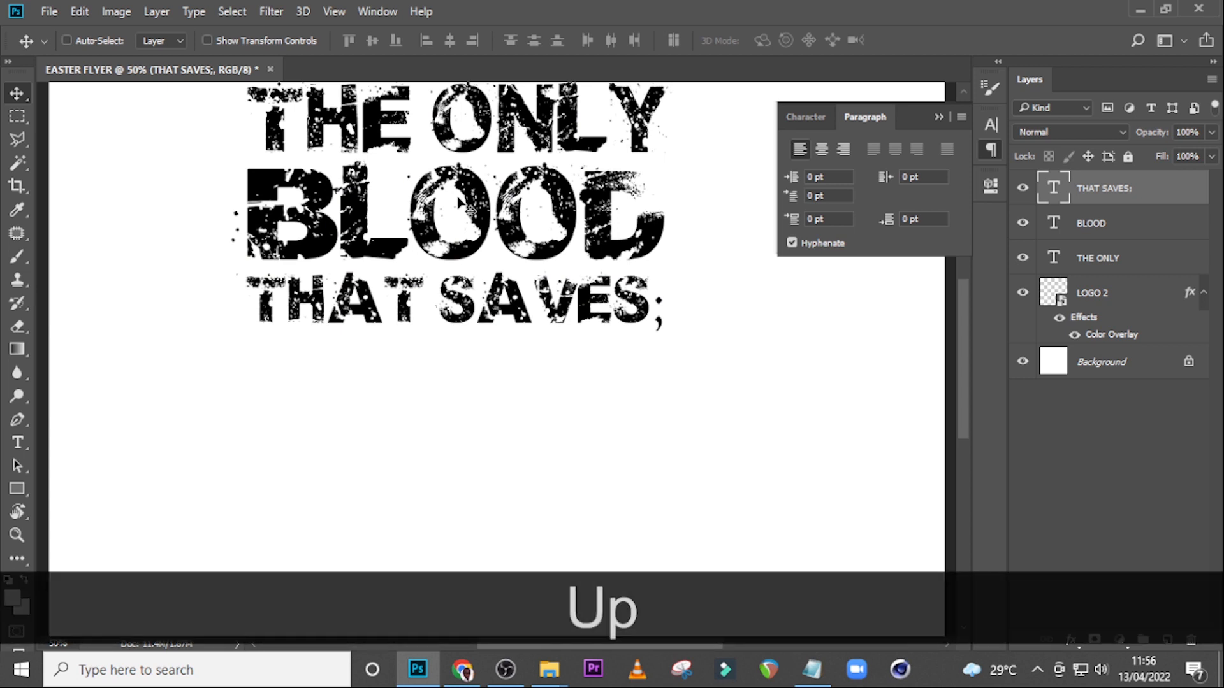
key("ctrl+0")
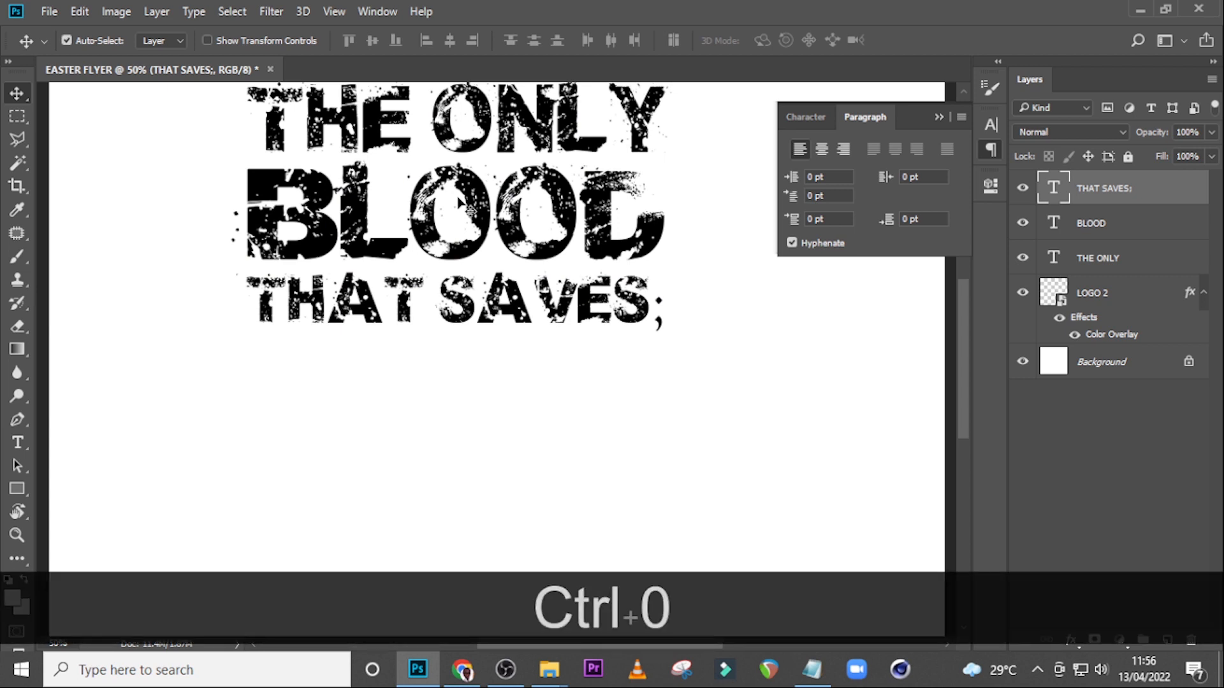
key("ctrl+h")
key("ctrl+equal")
key("ctrl+equal")
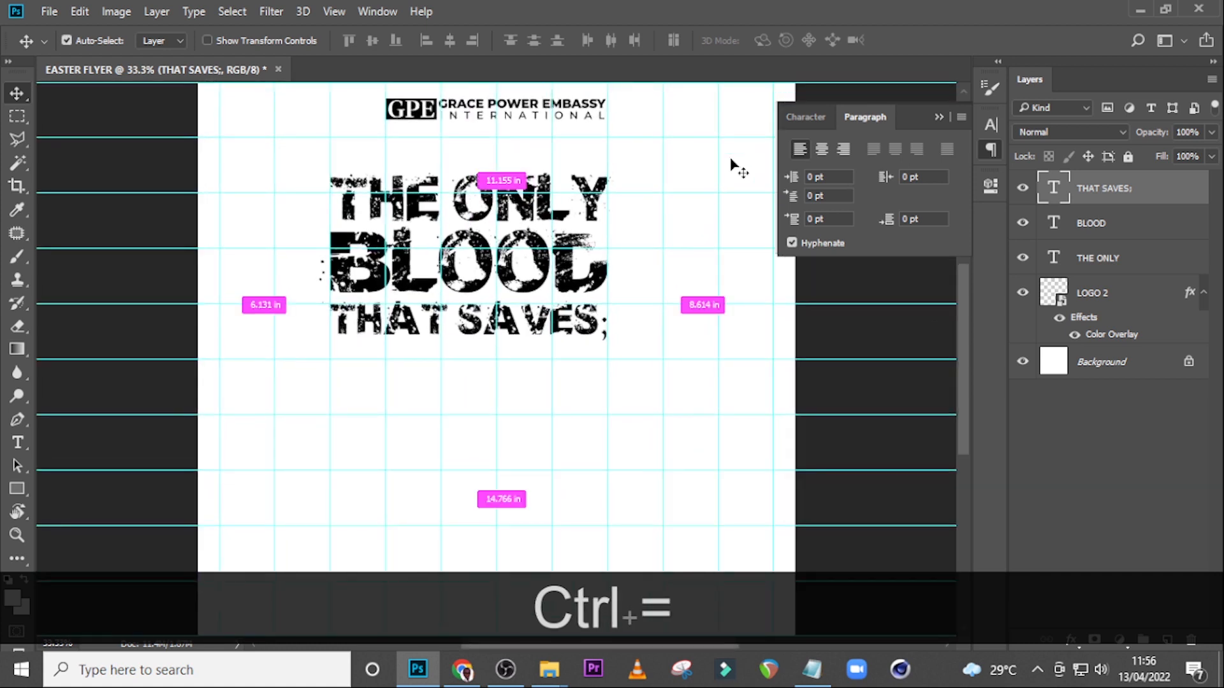
Duplicate the "THAT SAVES;" text, place the copy below it and change its wording to "JESUS".
key("ctrl+j")
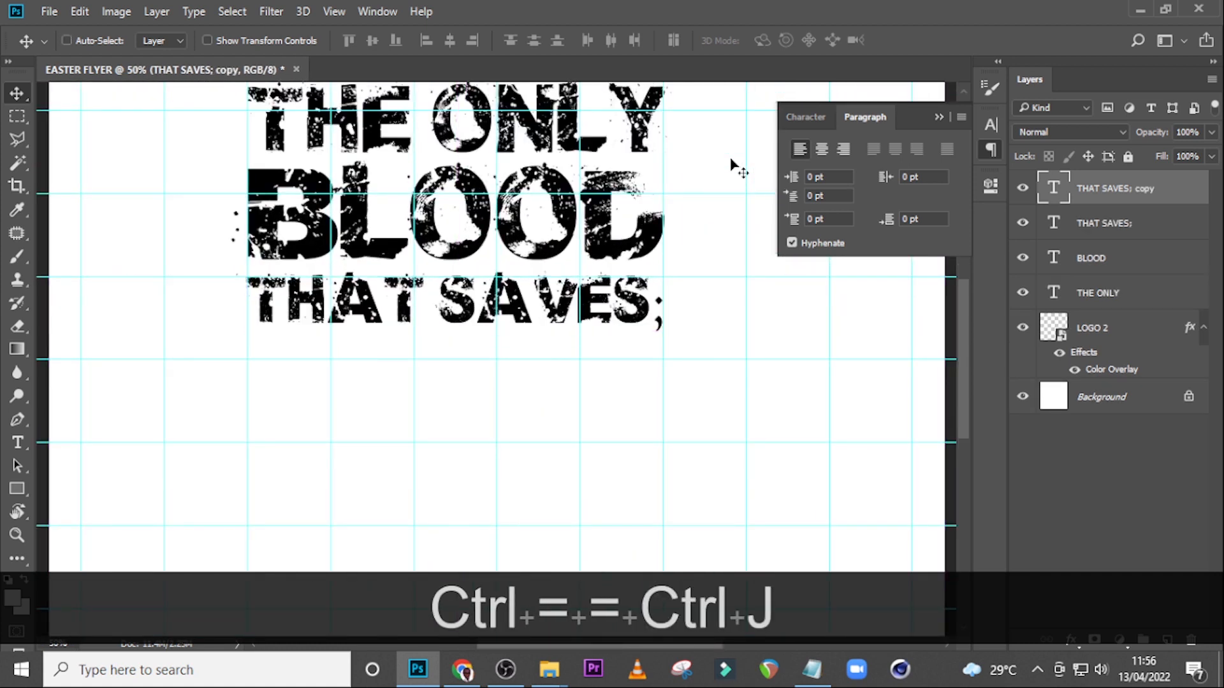
left_click_drag(523, 306, 519, 400)
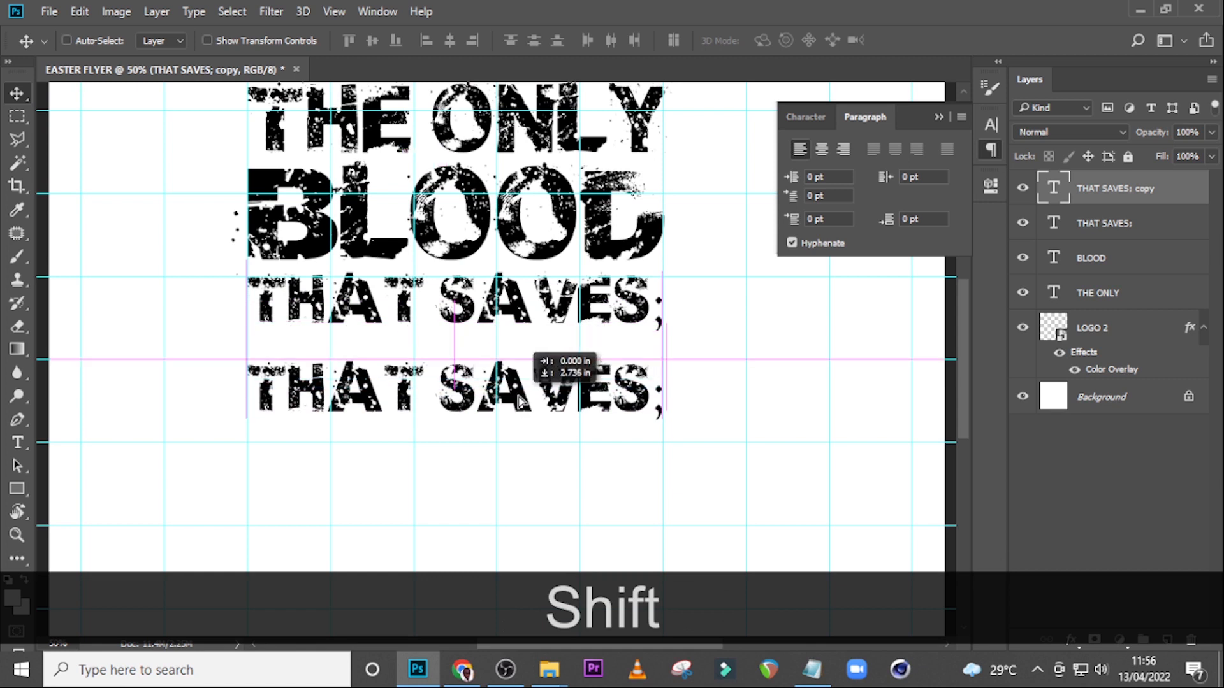
double_click(1055, 189)
type("JESUS")
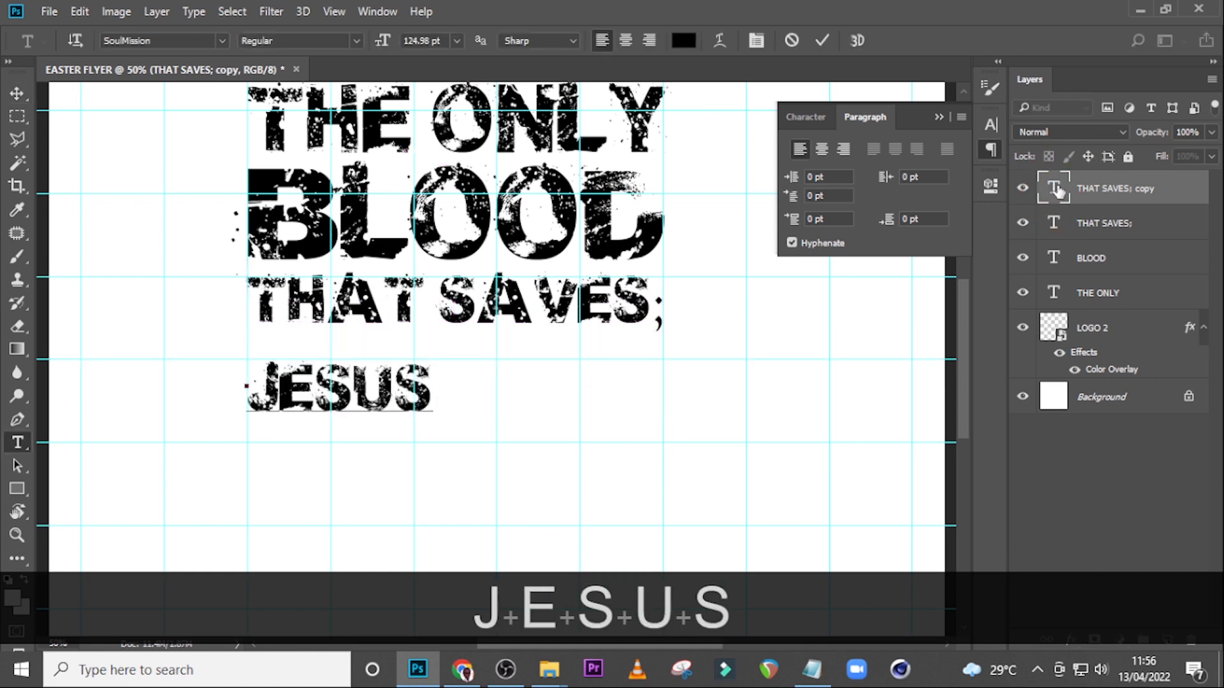
Scale the "JESUS" text up to the width of the lines above and nudge it up towards "THAT SAVES;".
key("ctrl+t")
left_click_drag(428, 429, 675, 488)
key("Return")
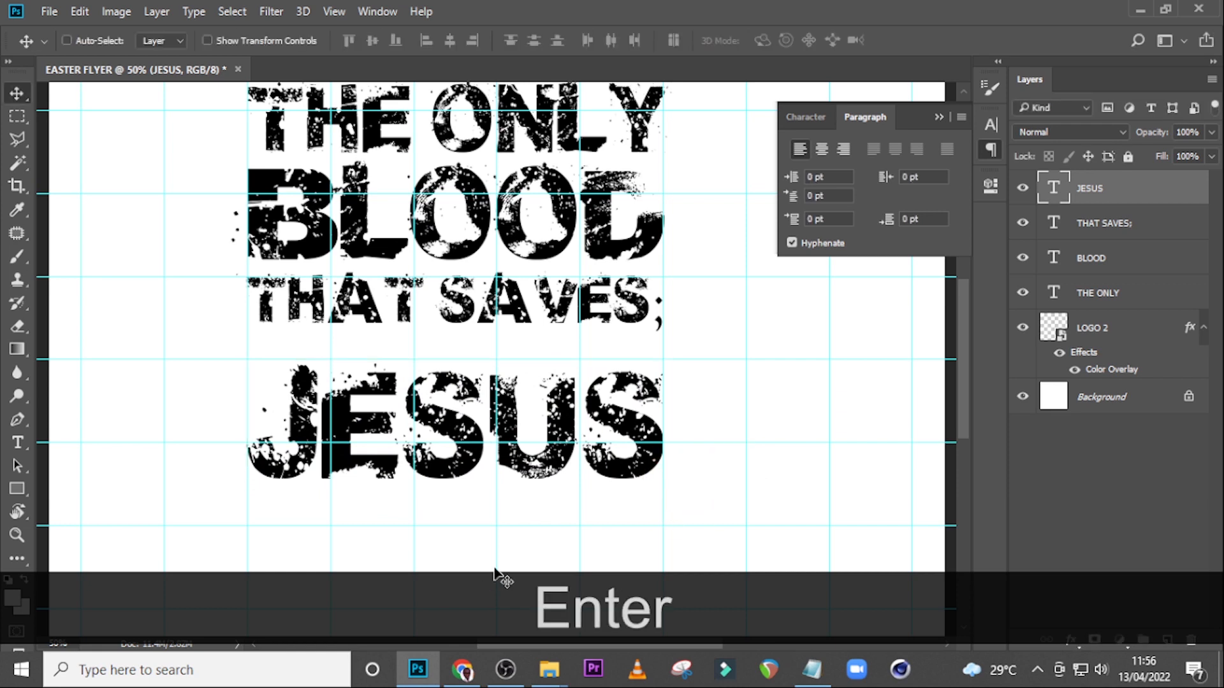
key("shift")
key("shift+Up")
key("shift+Up")
key("shift+Up")
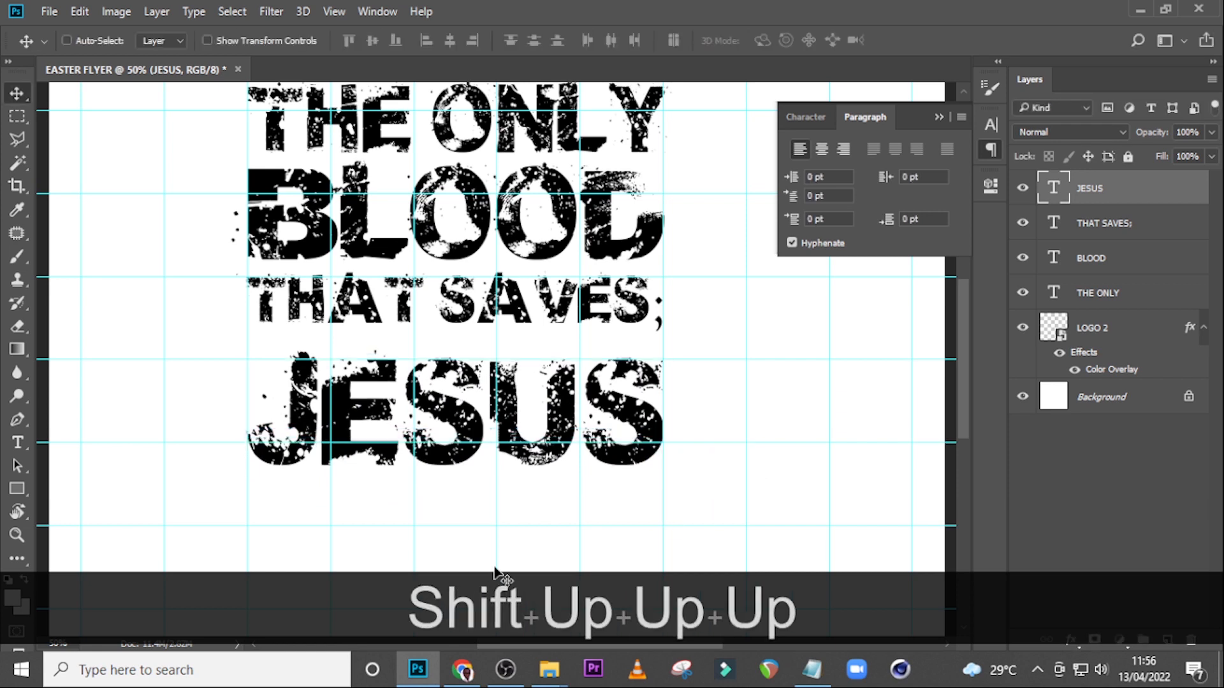
Duplicate the "JESUS" text, place the copy directly below it and change its wording to "CHRIST".
key("ctrl+j")
scroll(574, 347, "down", 3)
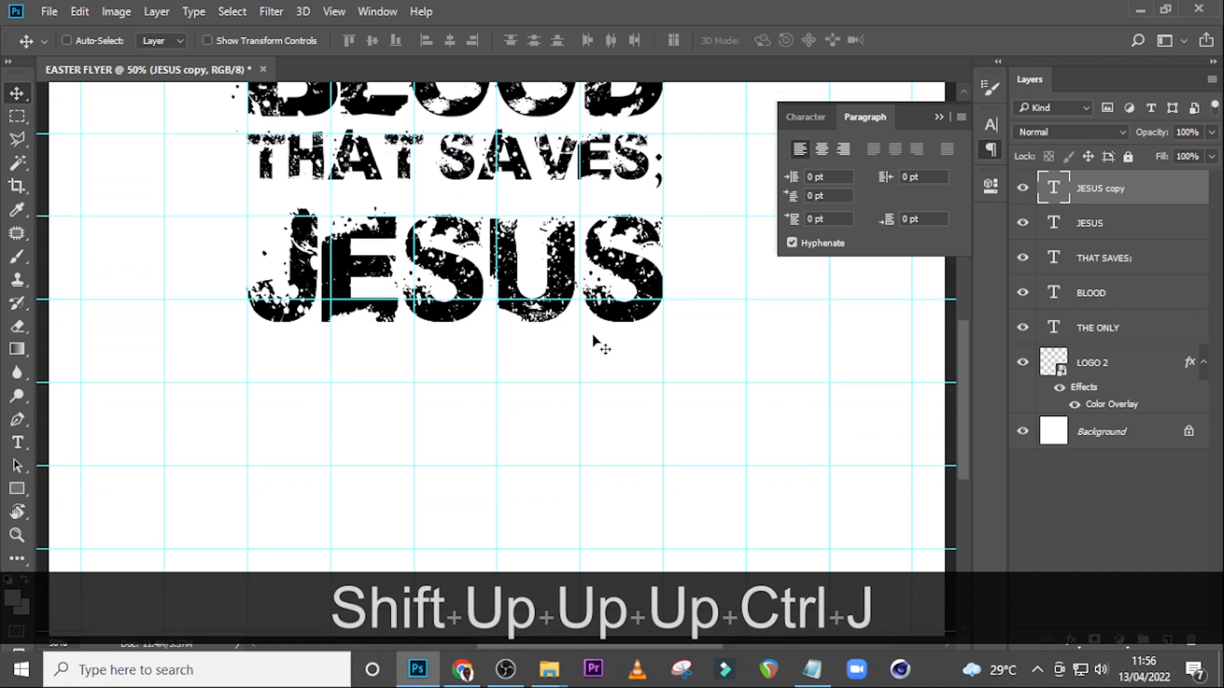
left_click_drag(484, 248, 456, 372)
double_click(1054, 188)
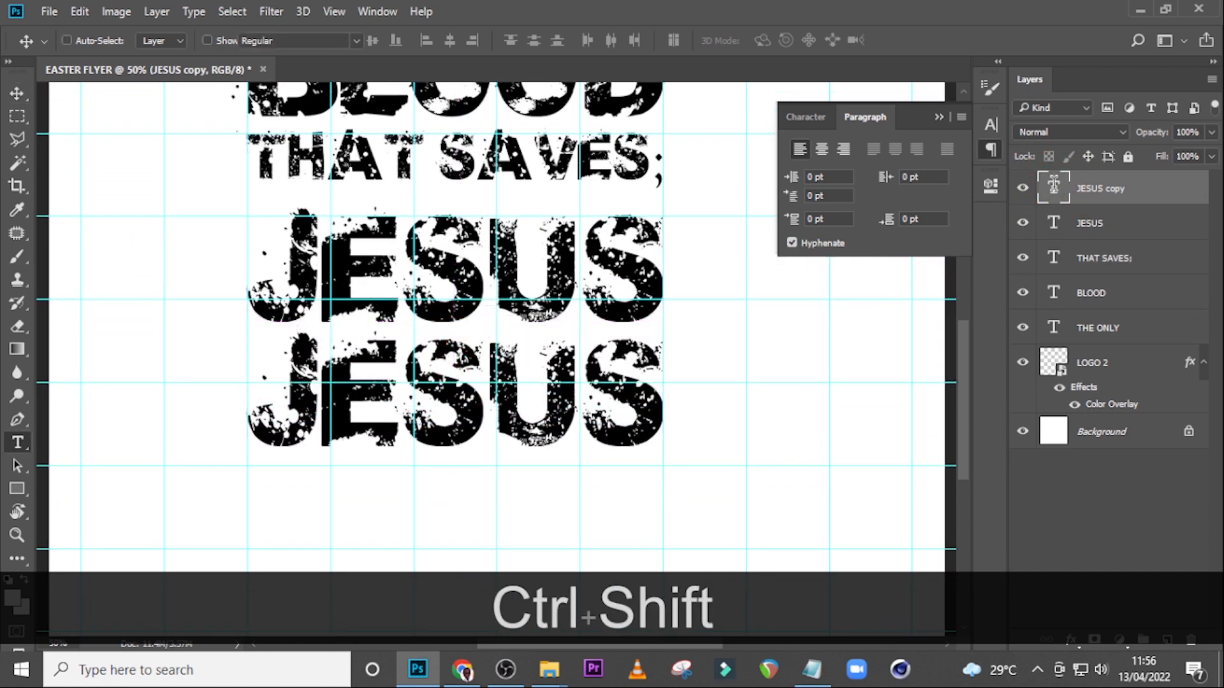
key("ctrl+h")
type("RIST")
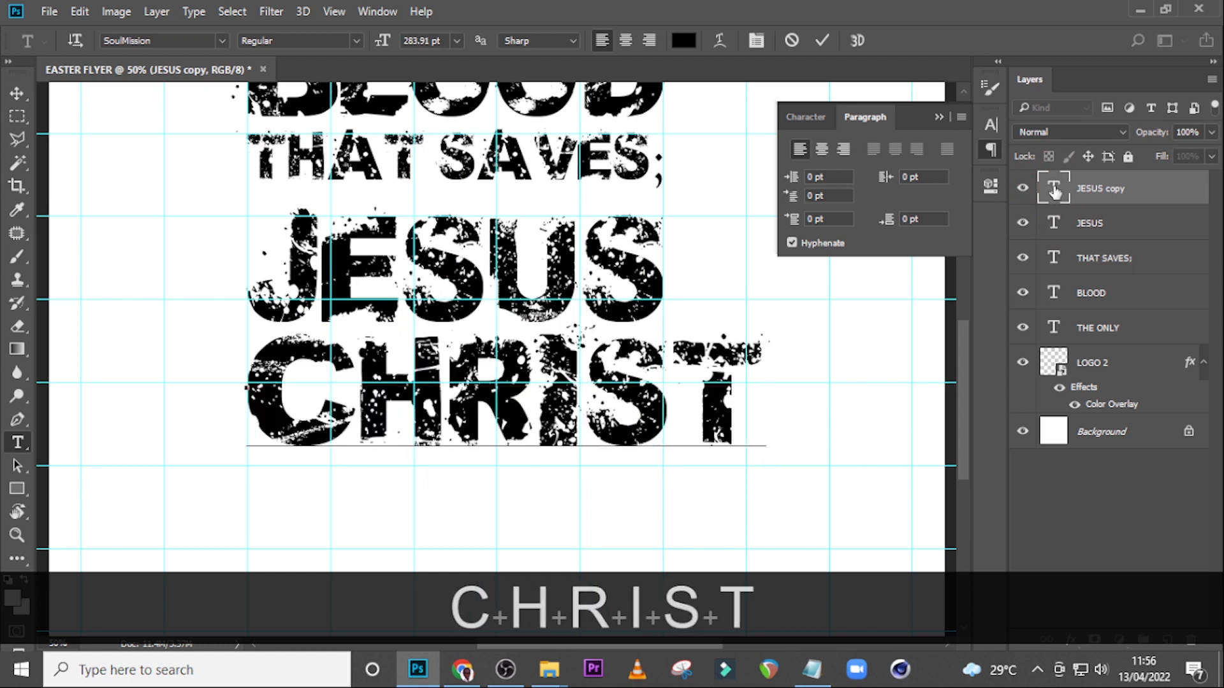
Scale the "CHRIST" text down proportionally to match the width of the lines above.
left_click(1055, 191)
key("ctrl+t")
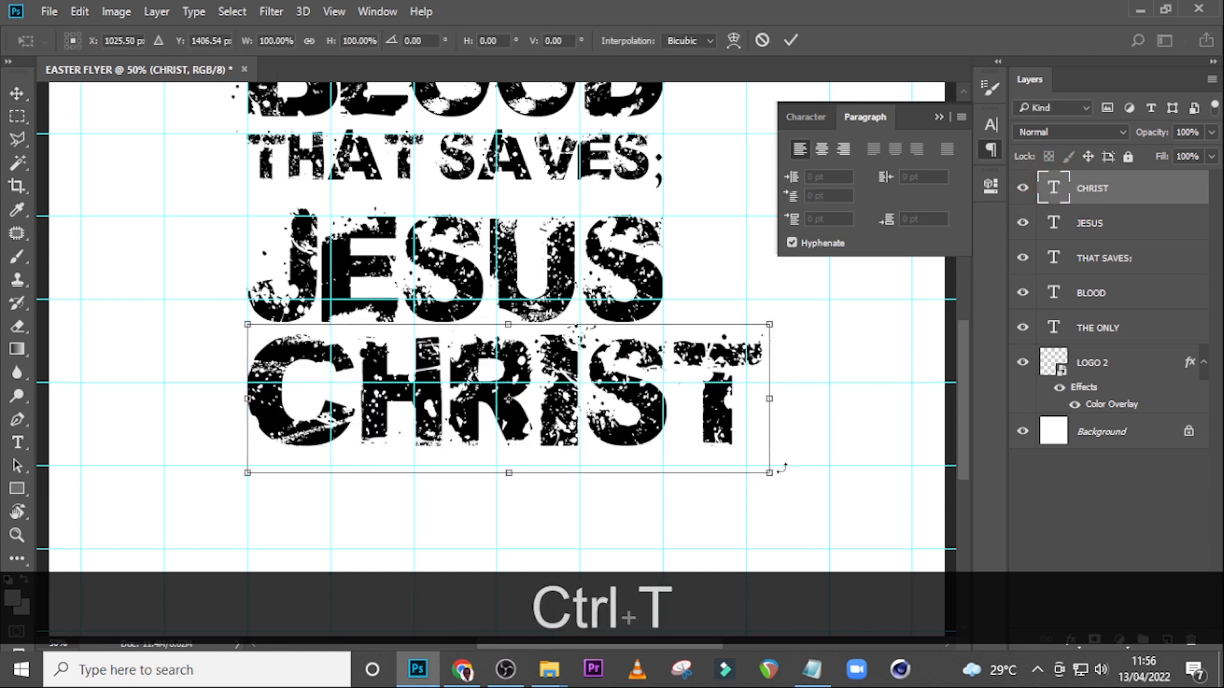
left_click_drag(770, 472, 691, 398)
key("shift+Return")
Check the stacked headline with the guides hidden, both on the full page and up close, and show the guides again.
scroll(675, 393, "up", 1)
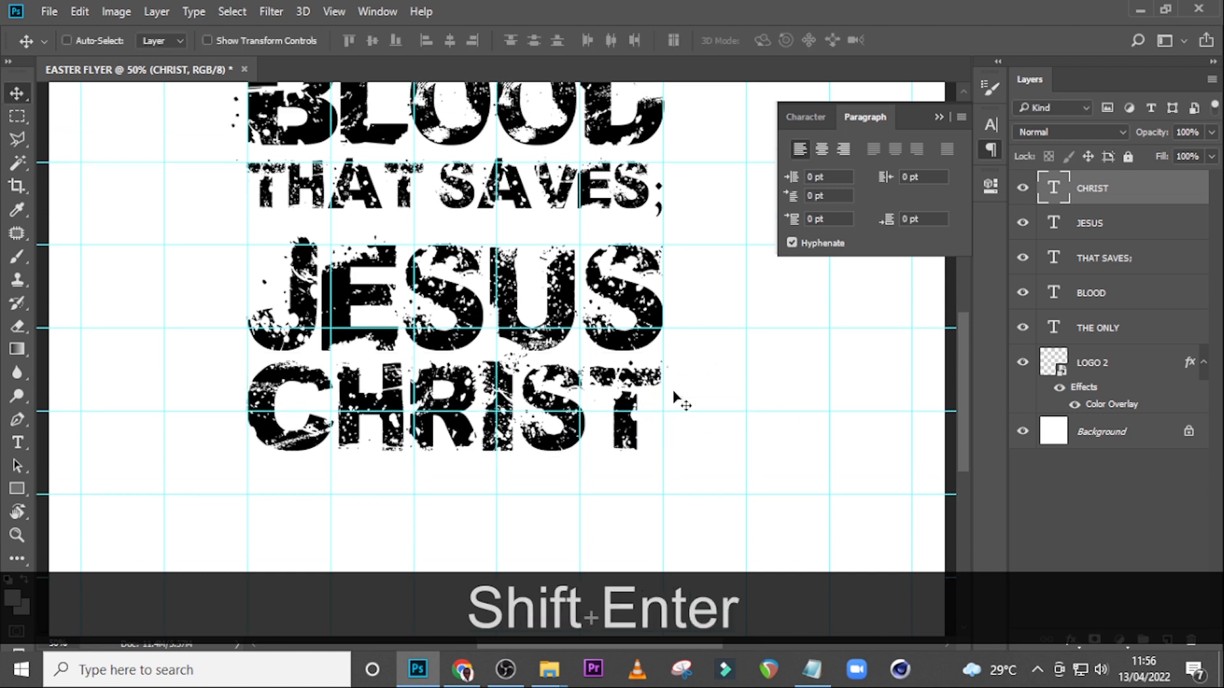
scroll(688, 376, "up", 2)
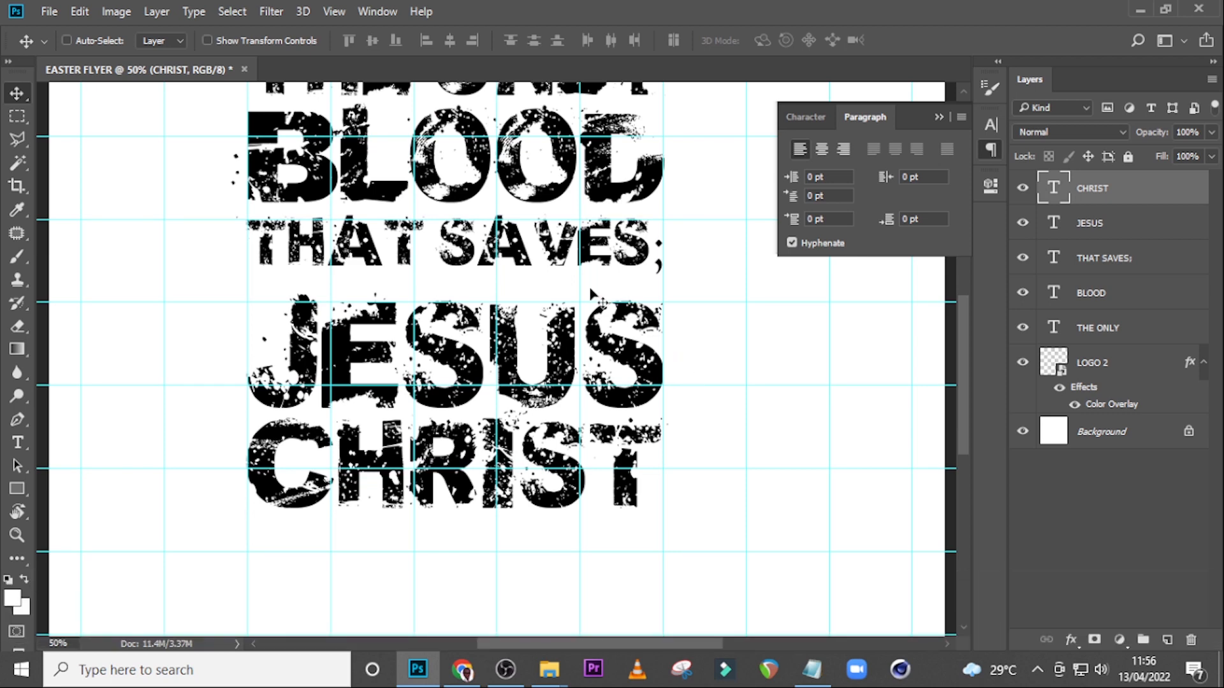
scroll(592, 294, "up", 1)
key("ctrl+h")
key("ctrl")
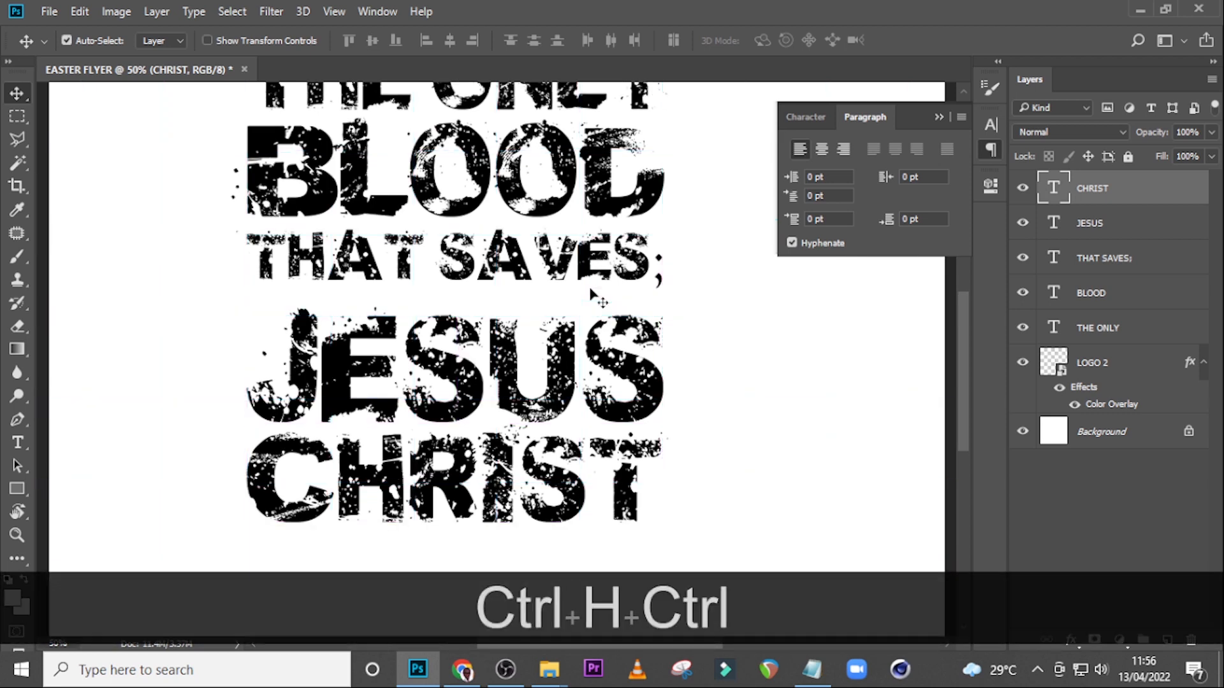
key("ctrl+minus")
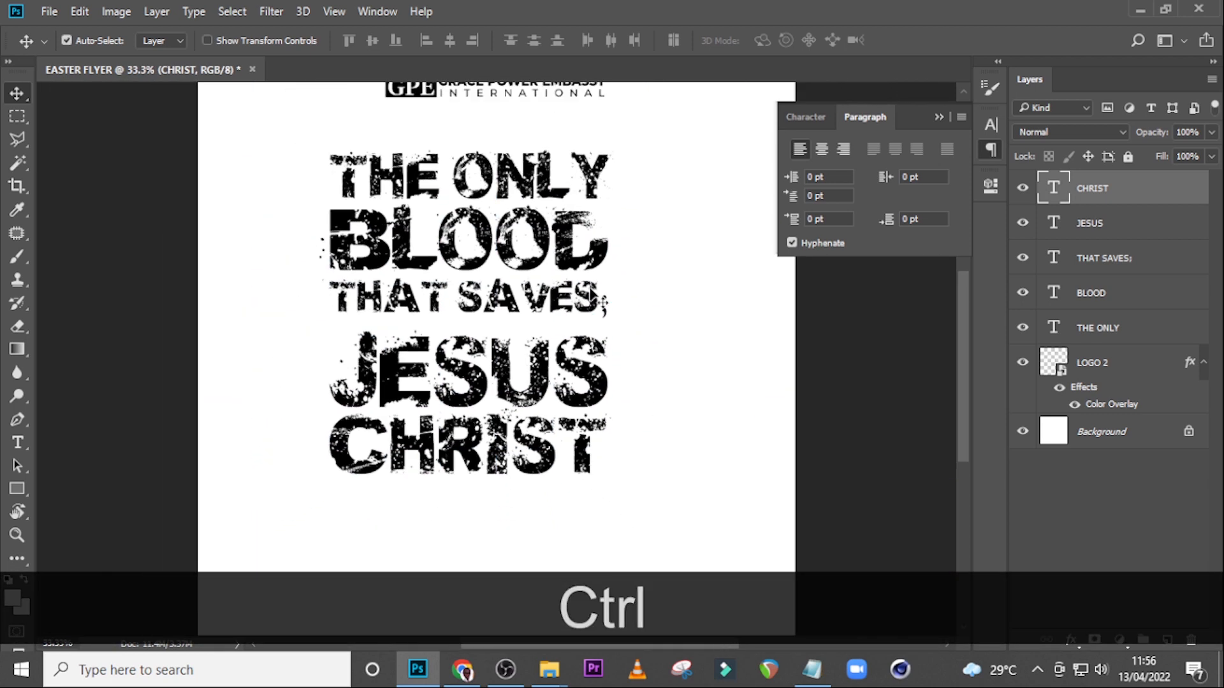
key("ctrl+0")
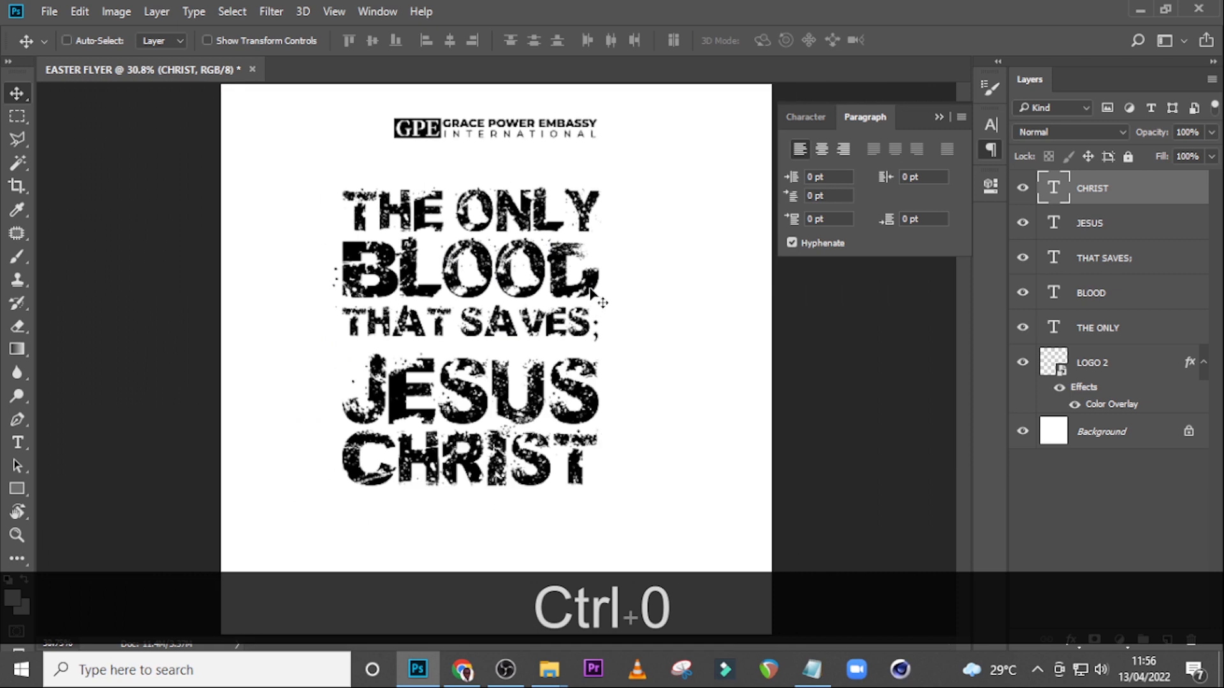
key("ctrl")
key("ctrl+equal")
key("ctrl+equal")
key("ctrl+equal")
key("ctrl+equal")
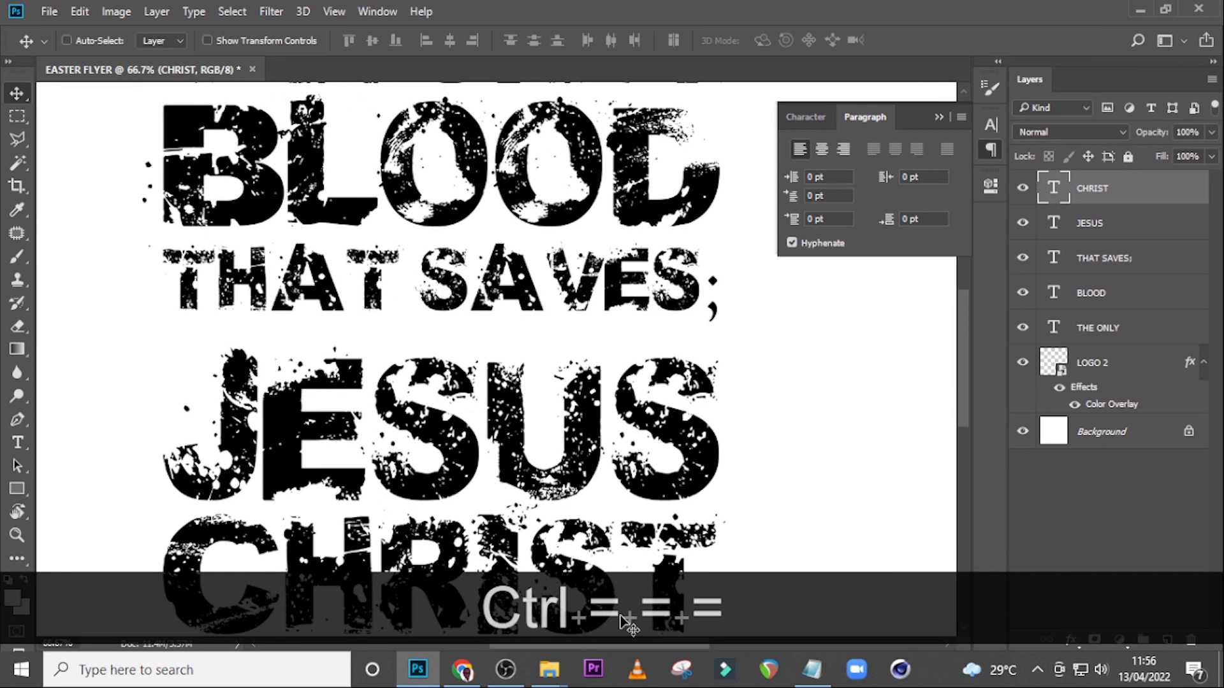
left_click_drag(617, 646, 590, 646)
scroll(517, 393, "down", 1)
key("ctrl+semicolon")
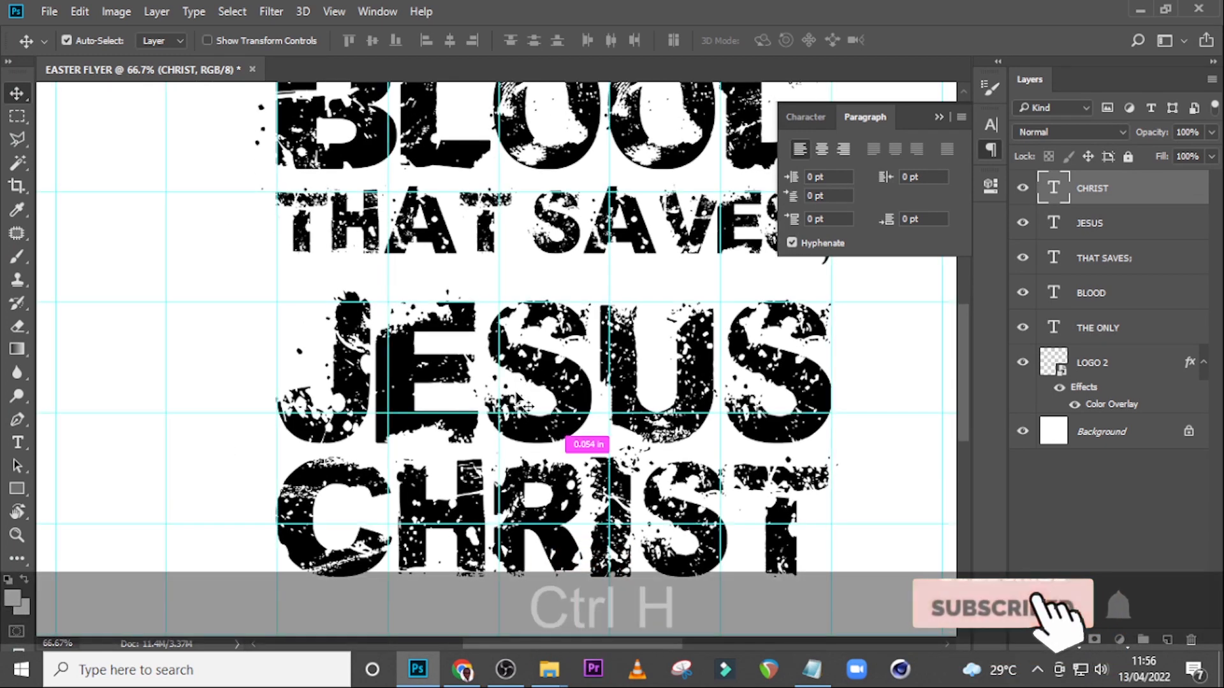
Draw a rectangle about 929 x 538 px around "JESUS CHRIST" and place its layer beneath both texts.
scroll(517, 394, "down", 3)
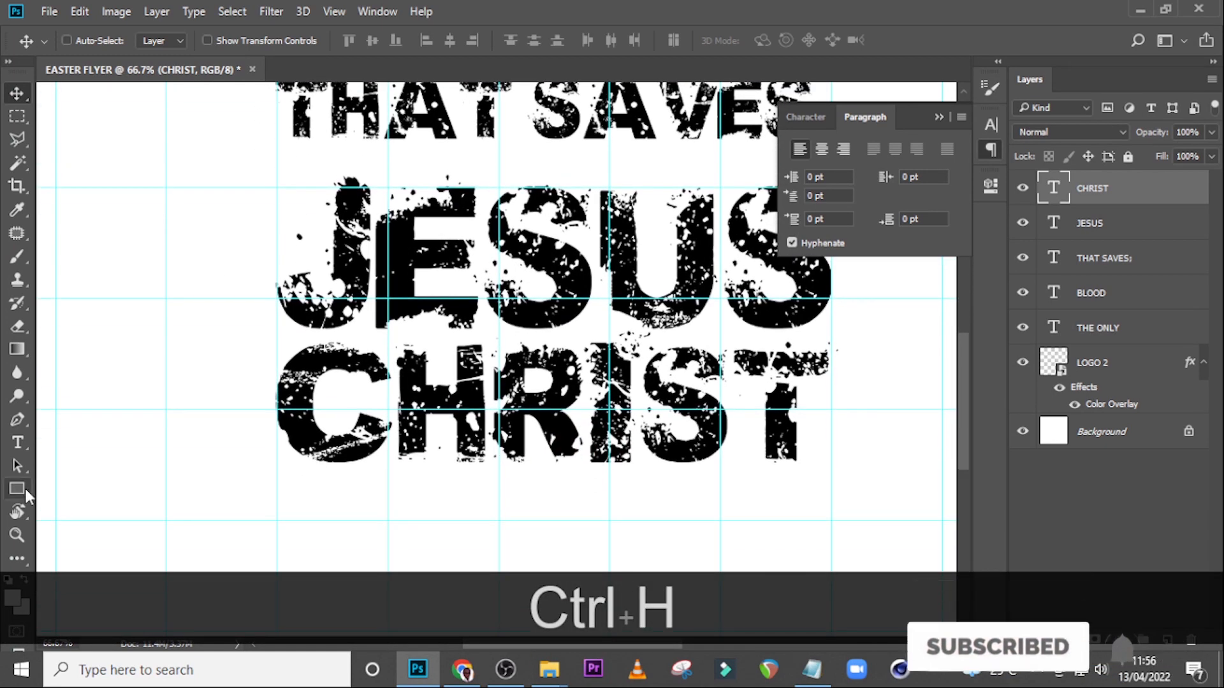
left_click(16, 489)
left_click_drag(277, 165, 831, 487)
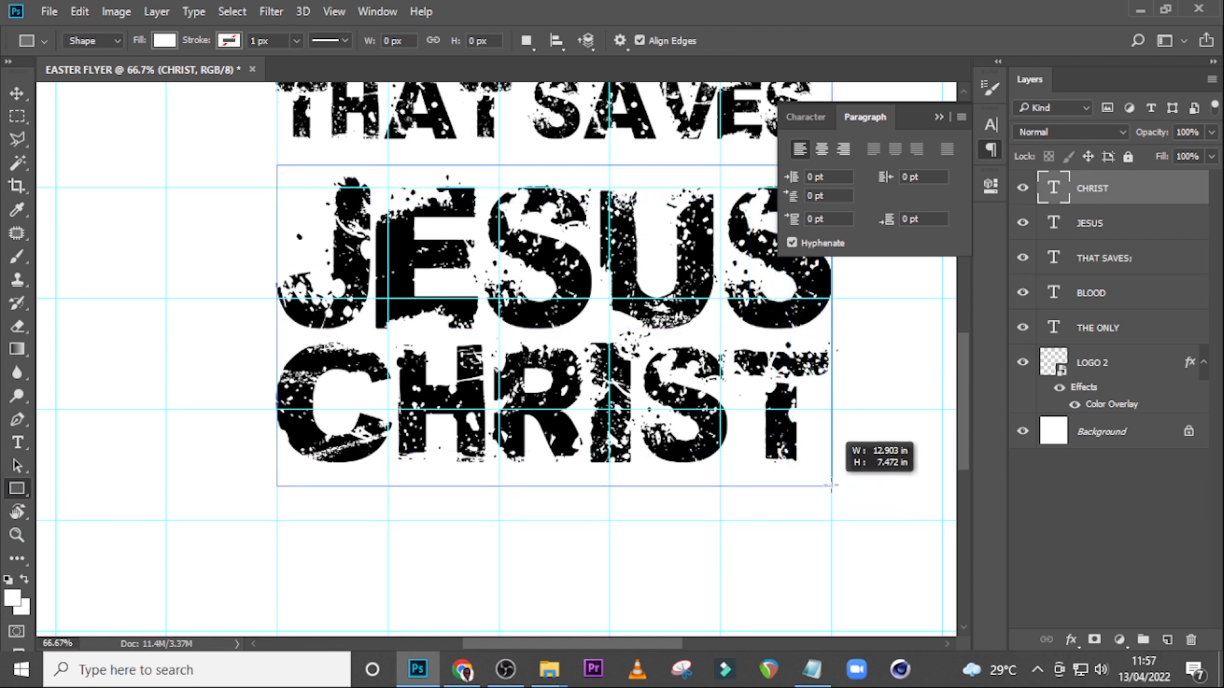
left_click_drag(831, 486, 831, 486)
left_click_drag(1103, 194, 1101, 273)
Fill the rectangle behind "JESUS CHRIST" with black.
double_click(1053, 256)
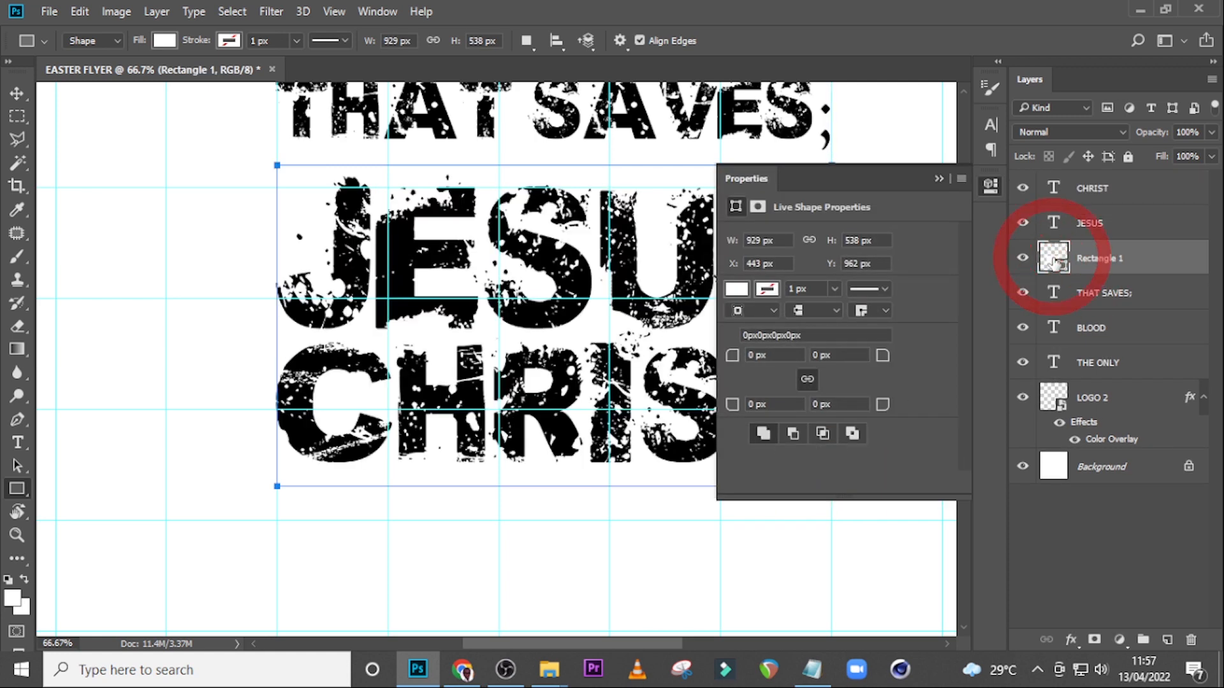
left_click_drag(744, 310, 676, 400)
left_click(1109, 138)
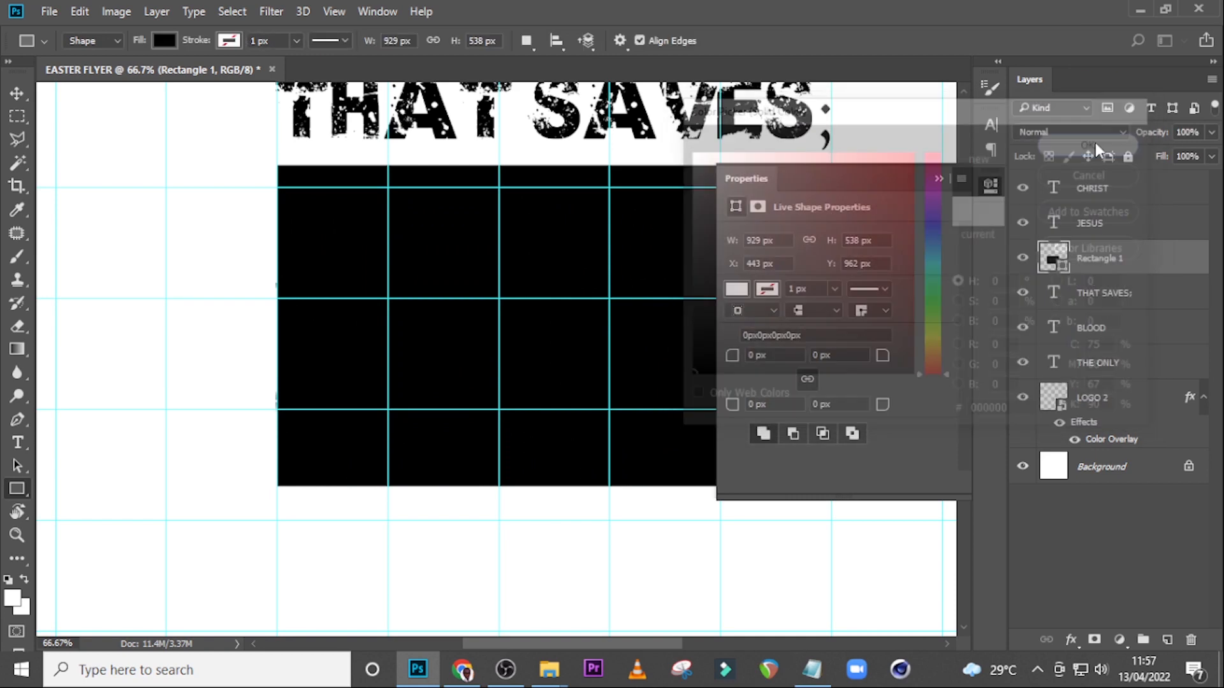
Change the colour of the "JESUS" and "CHRIST" texts together to white (ffffff).
left_click(1087, 223)
left_click(1089, 187, "ctrl")
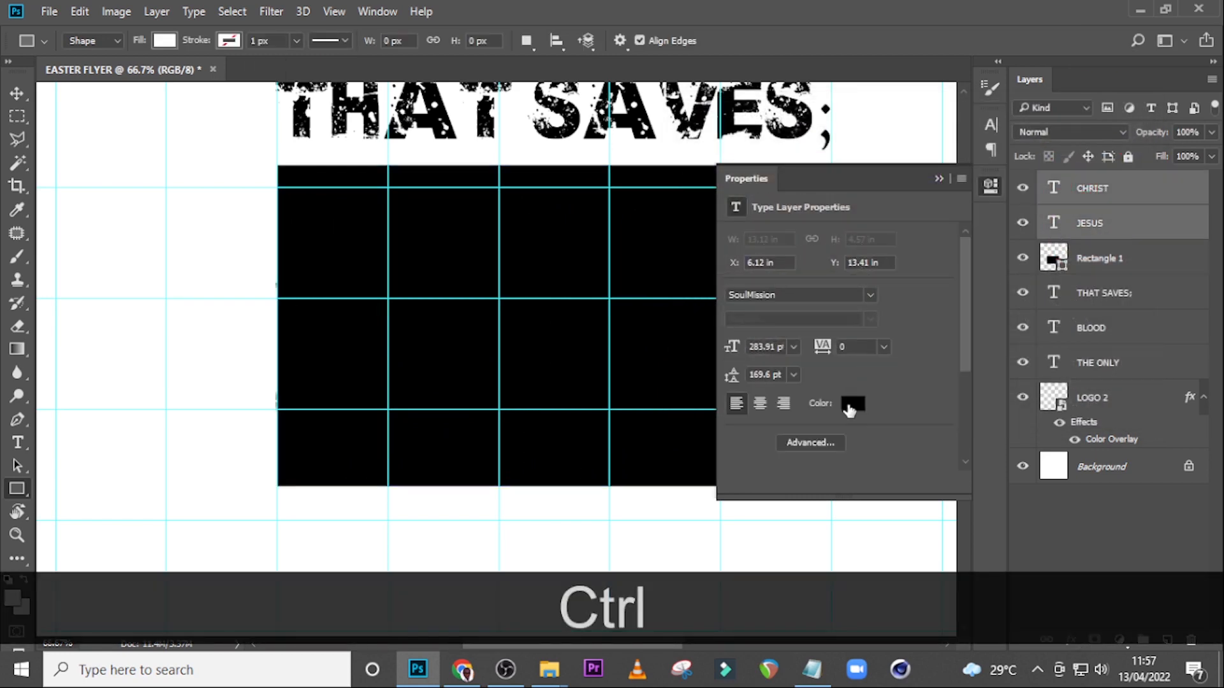
left_click(848, 401)
type("ffffff")
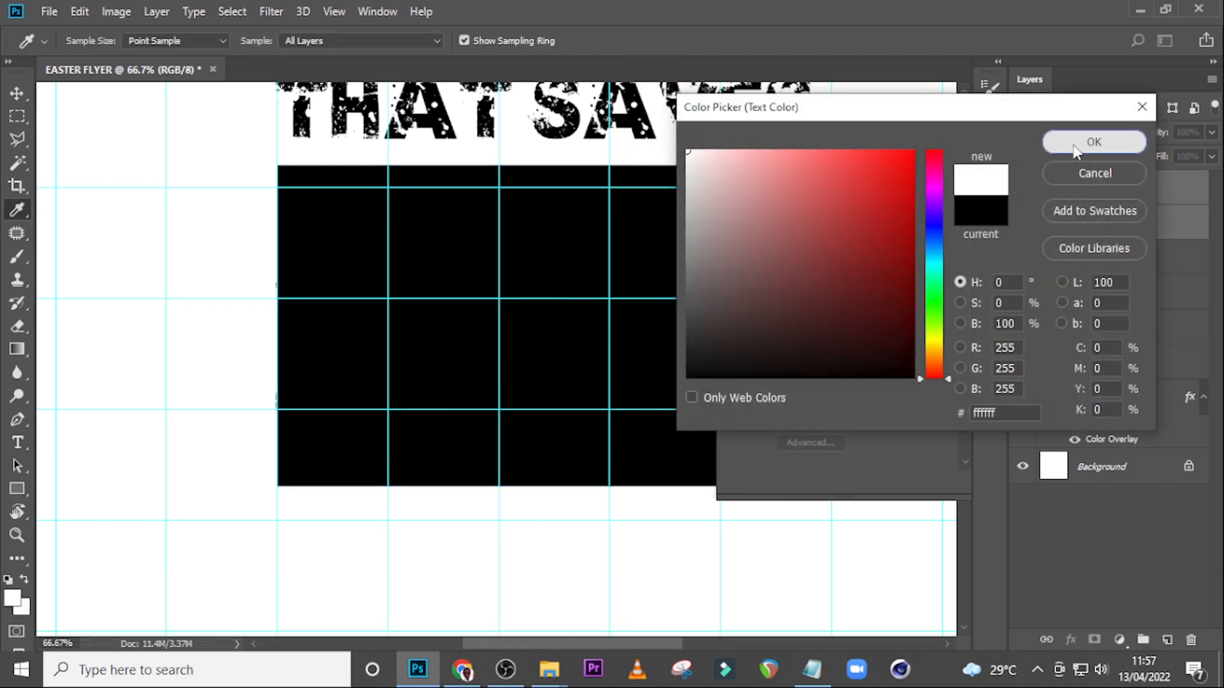
left_click(1091, 142)
left_click(936, 179)
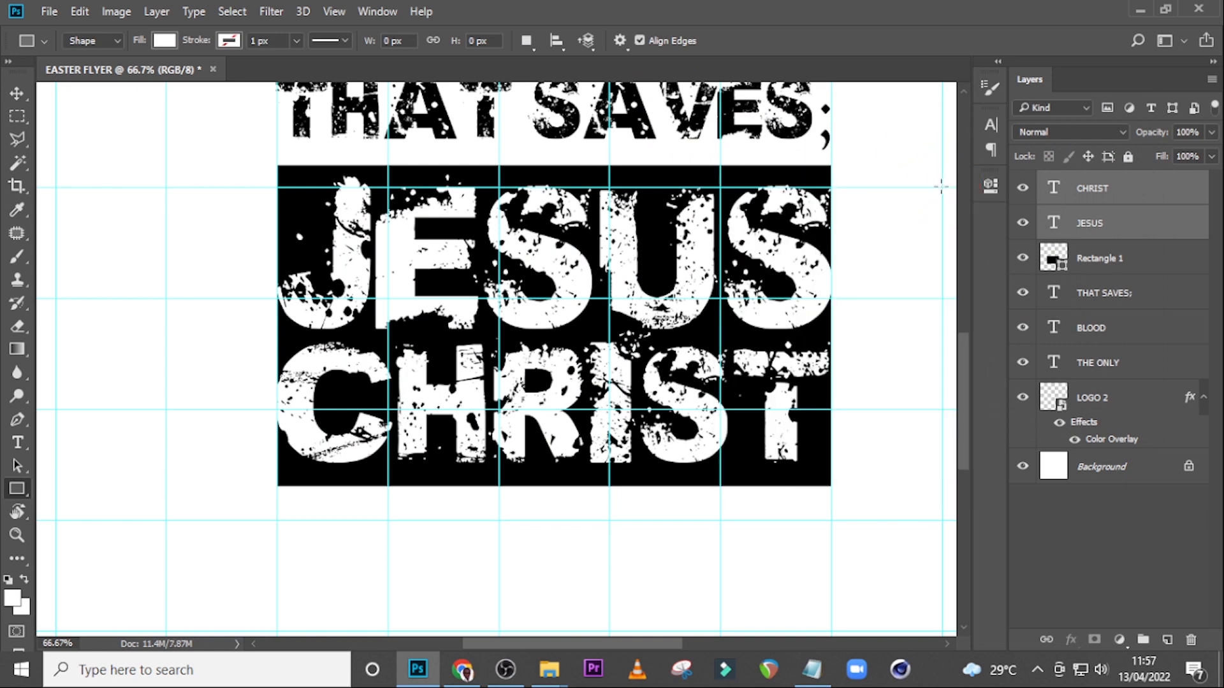
Set the text colour of "CHRIST" alone to the golden orange EAAF30.
left_click(1084, 185)
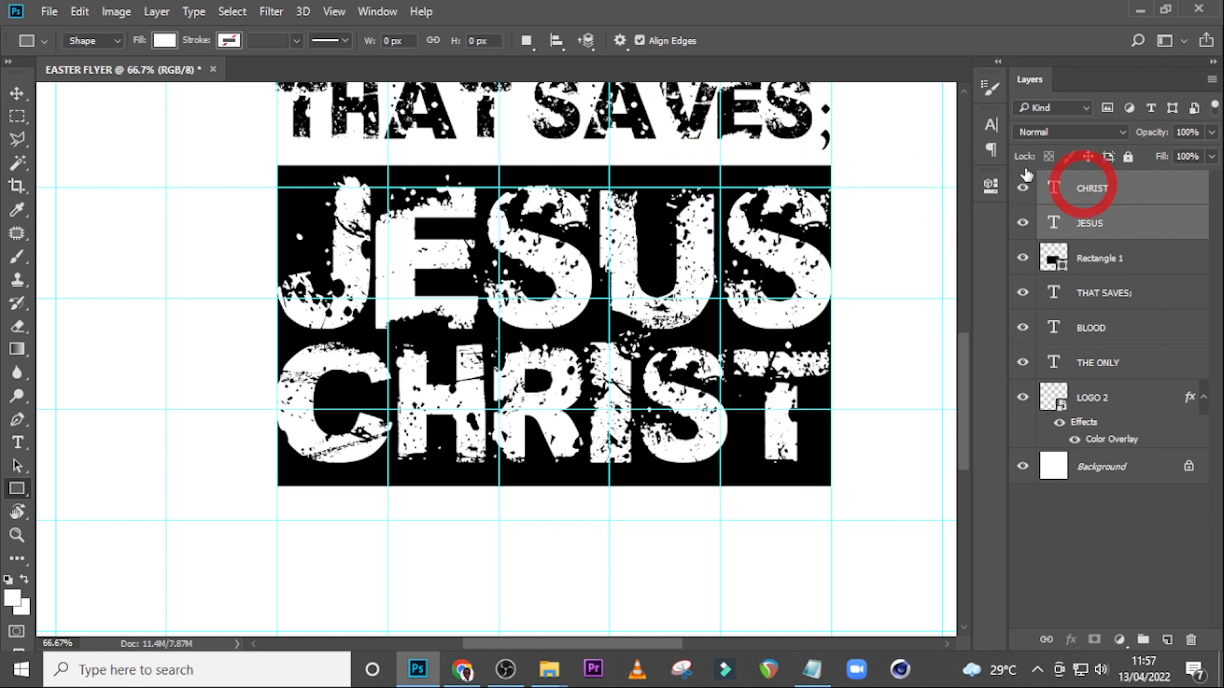
left_click(990, 123)
left_click(946, 245)
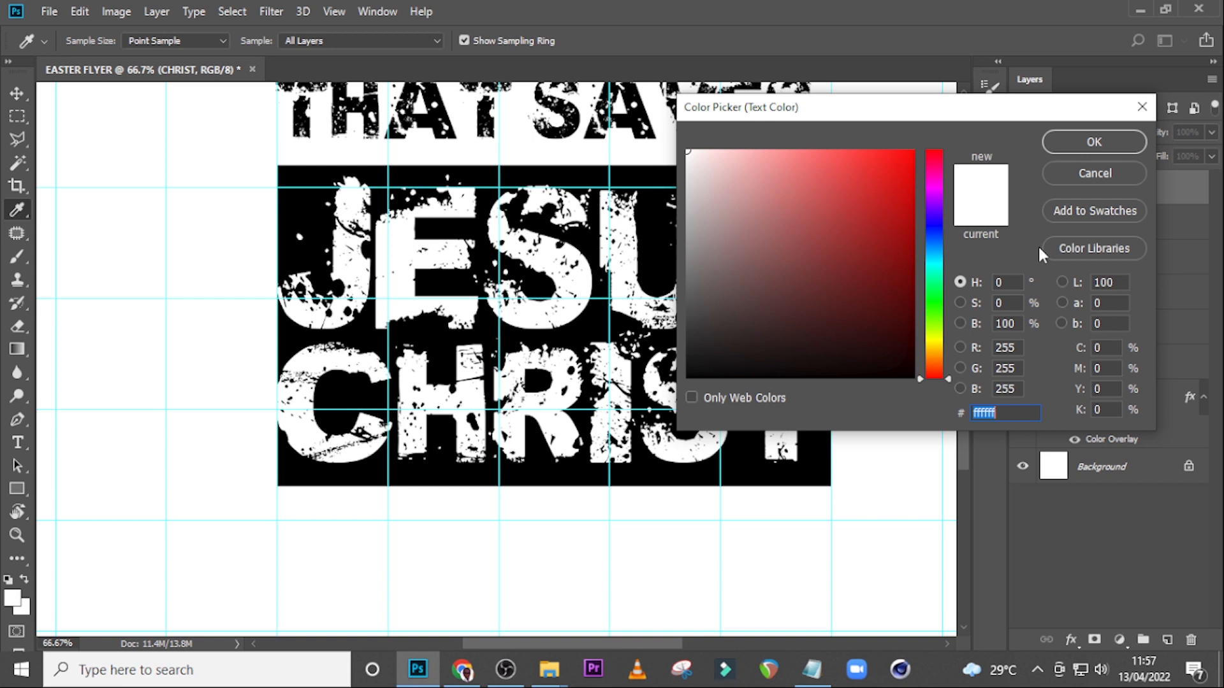
type("EAA")
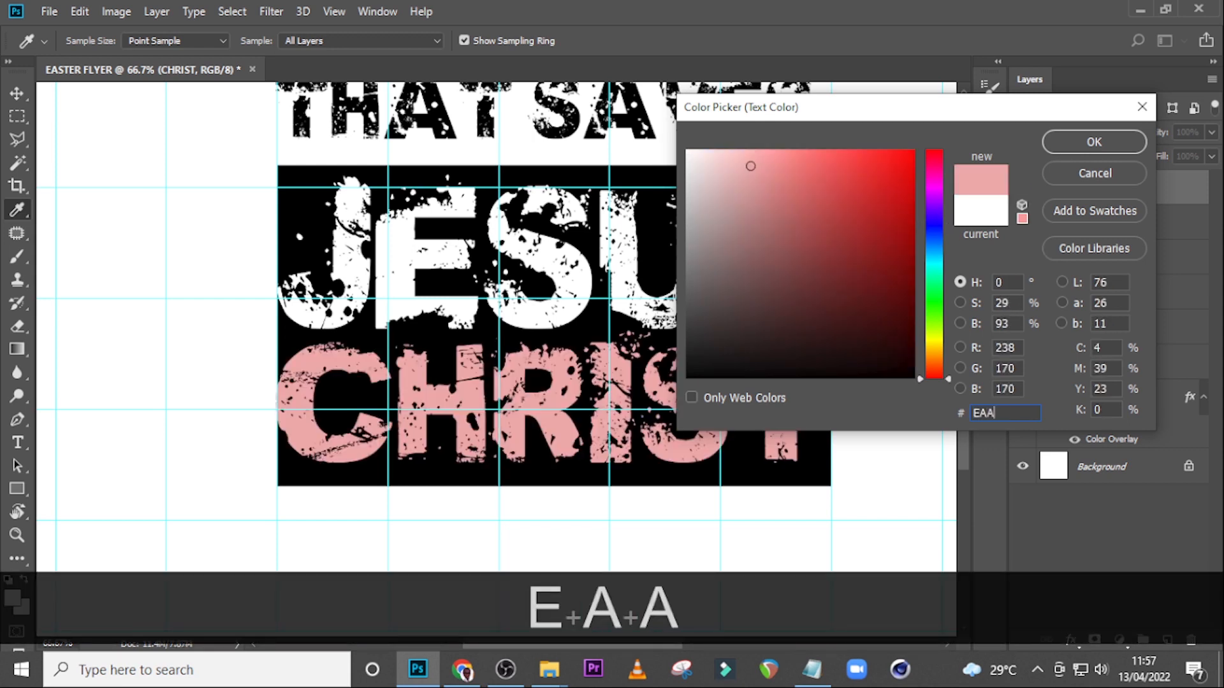
type("F30")
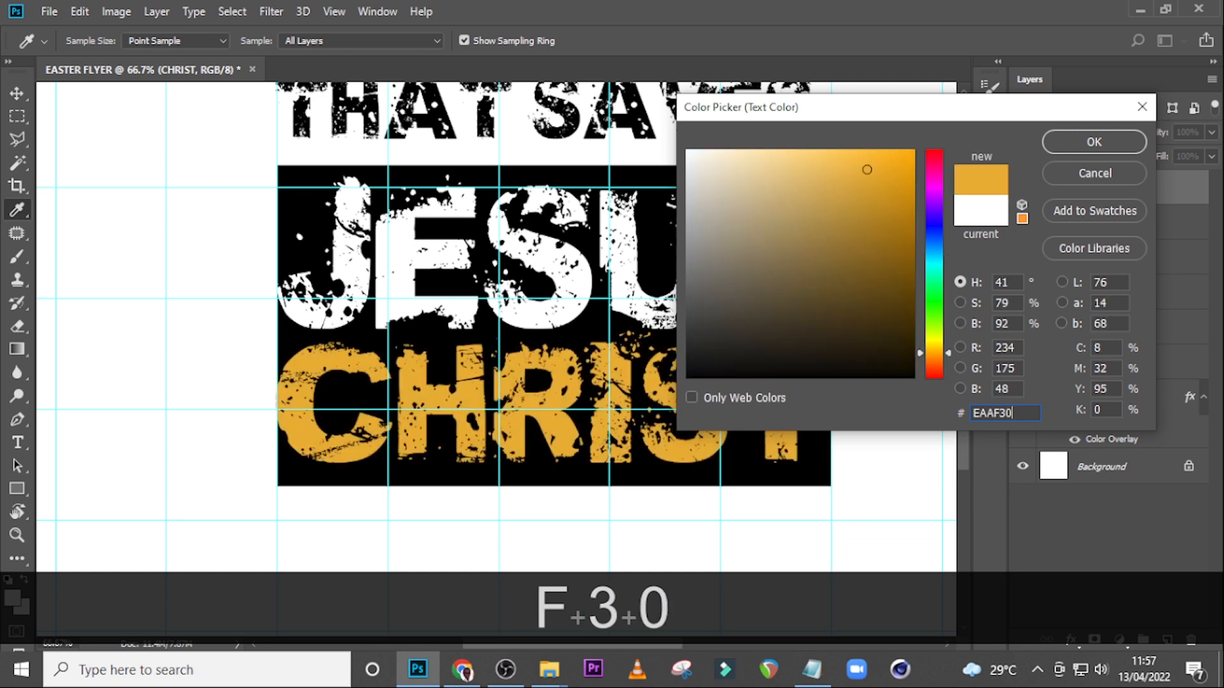
left_click(1054, 141)
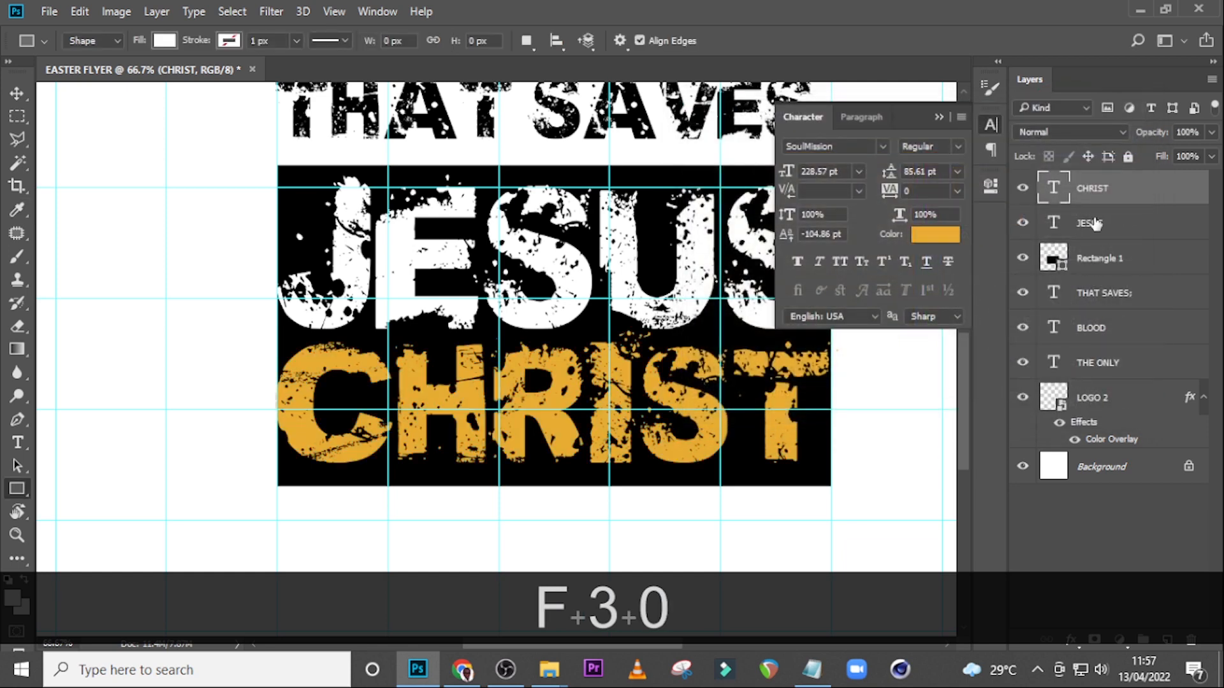
Give the "JESUS" text the same golden orange by sampling the colour from "CHRIST".
left_click(1093, 224)
left_click(946, 235)
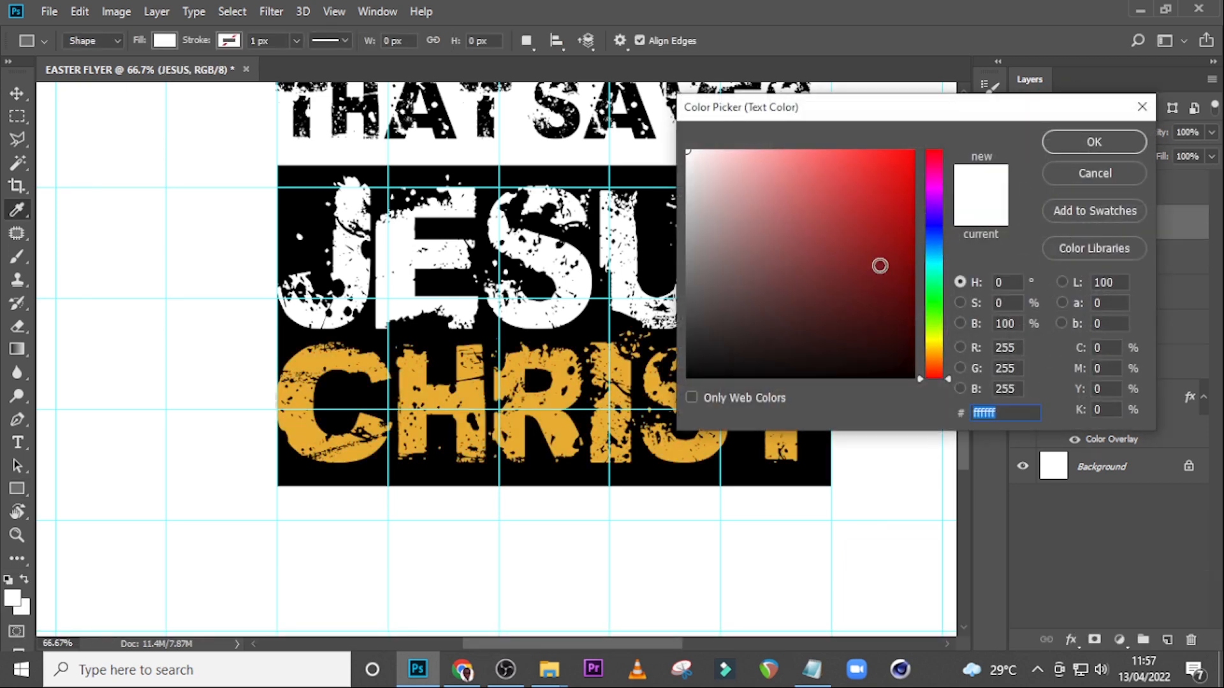
left_click(555, 401)
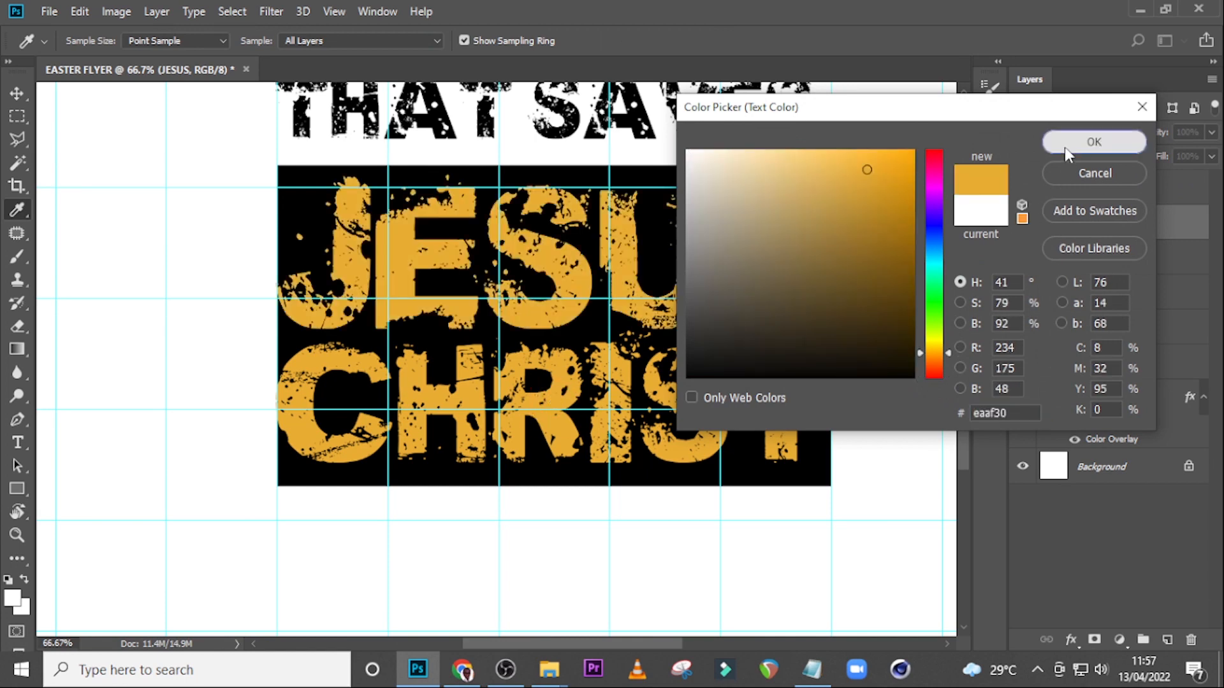
left_click(1091, 142)
Scale the "JESUS" and "CHRIST" texts together about their centre to about 92%.
left_click(1096, 190, "ctrl")
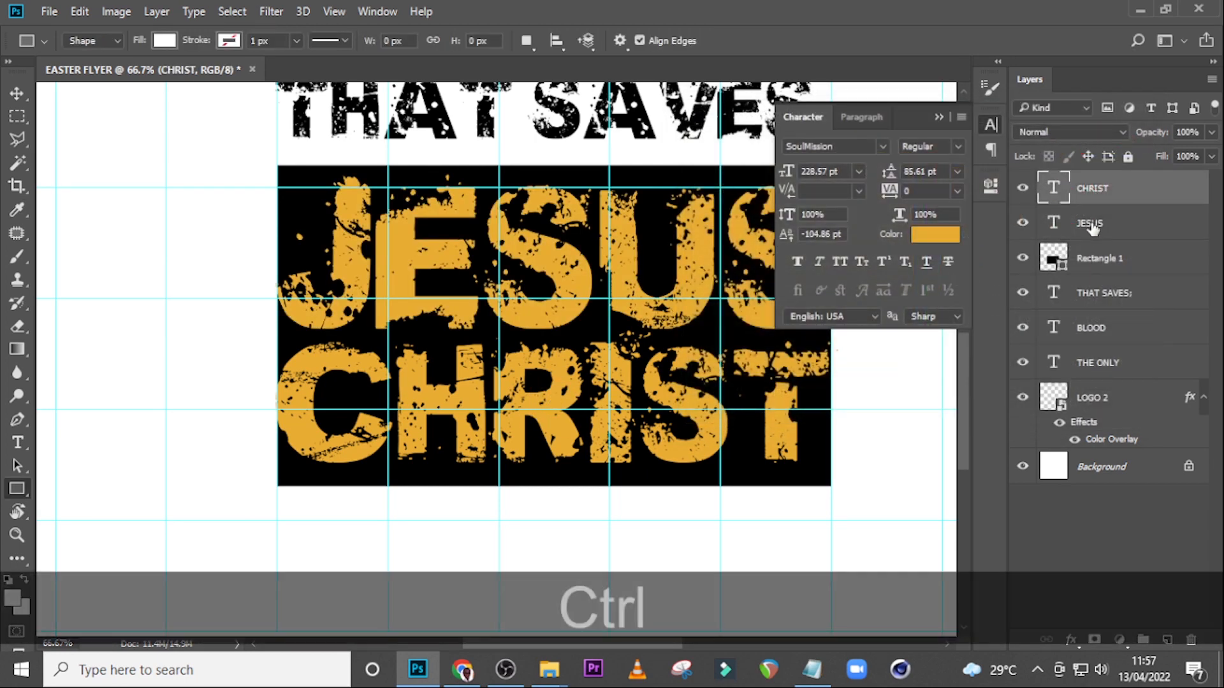
key("ctrl+t")
left_click(937, 114)
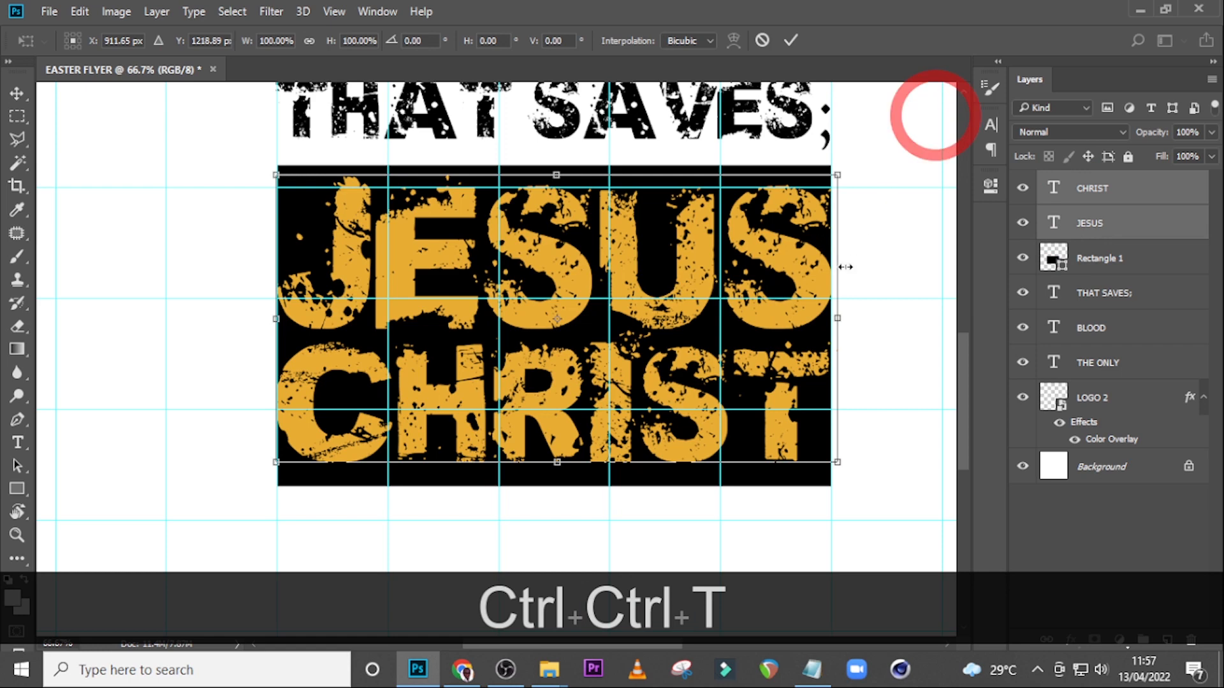
key("alt+shift")
left_click_drag(837, 464, 814, 453)
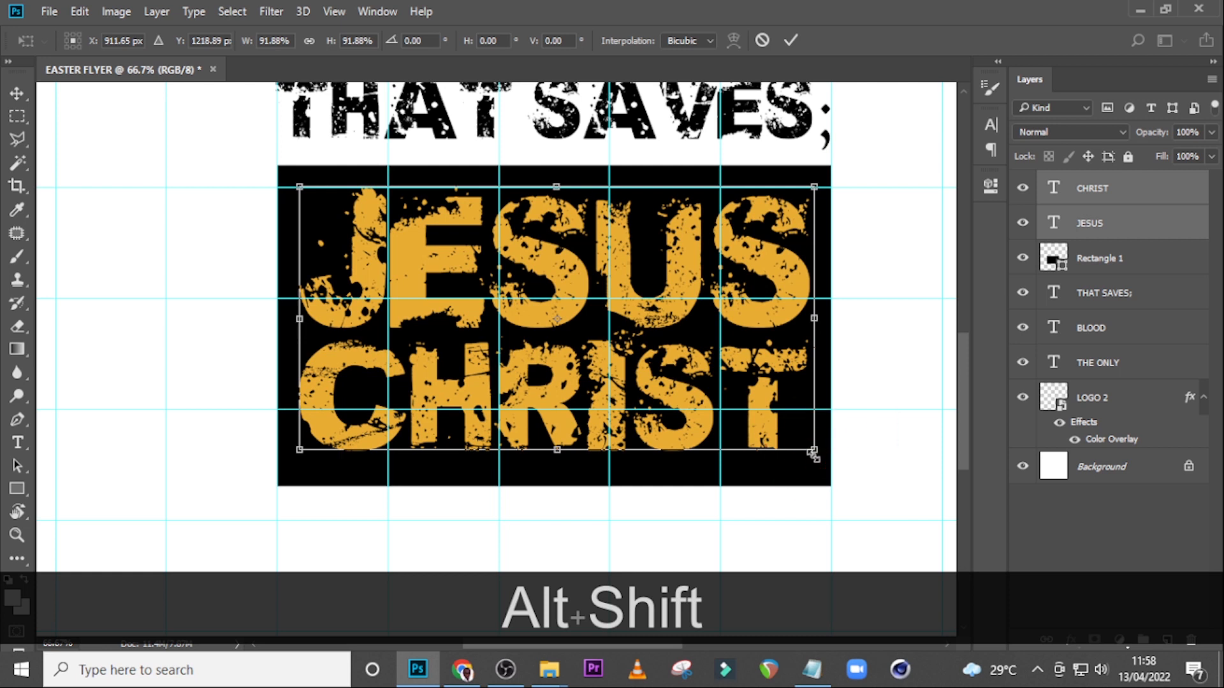
Nudge "JESUS" and "CHRIST" down and slightly left to centre them in the black rectangle, and apply the transform.
key("Down")
key("Down")
key("Down")
key("Down")
key("Down")
key("Down")
key("Down")
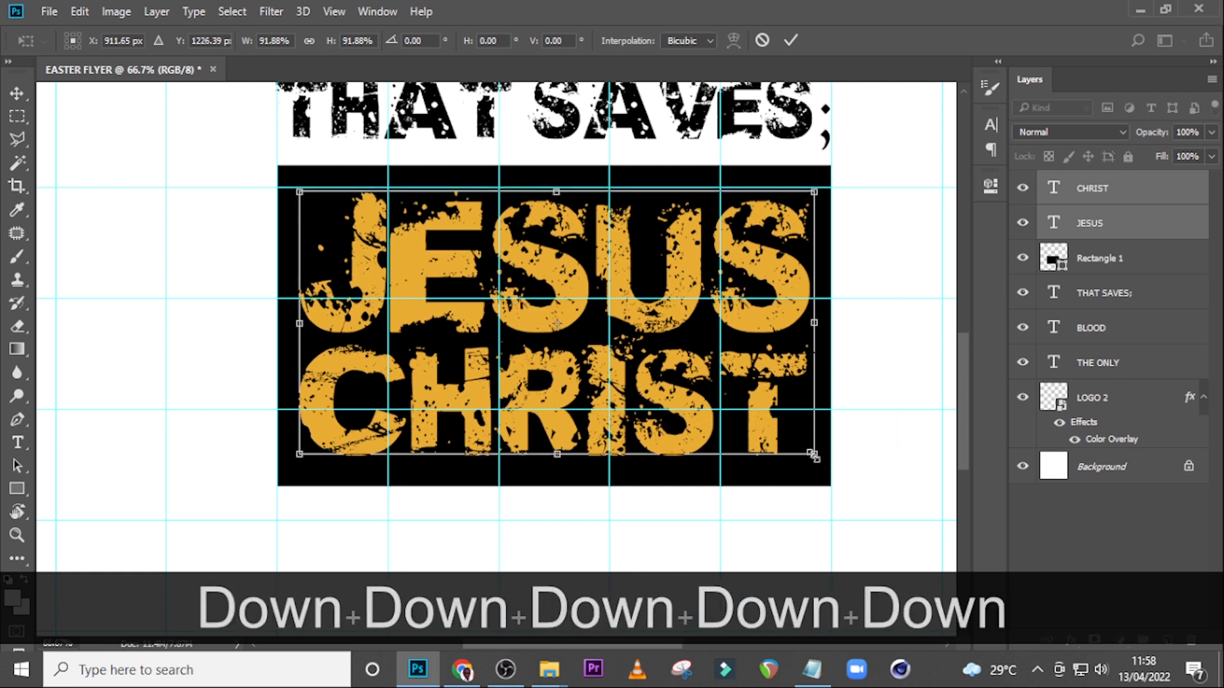
key("Down")
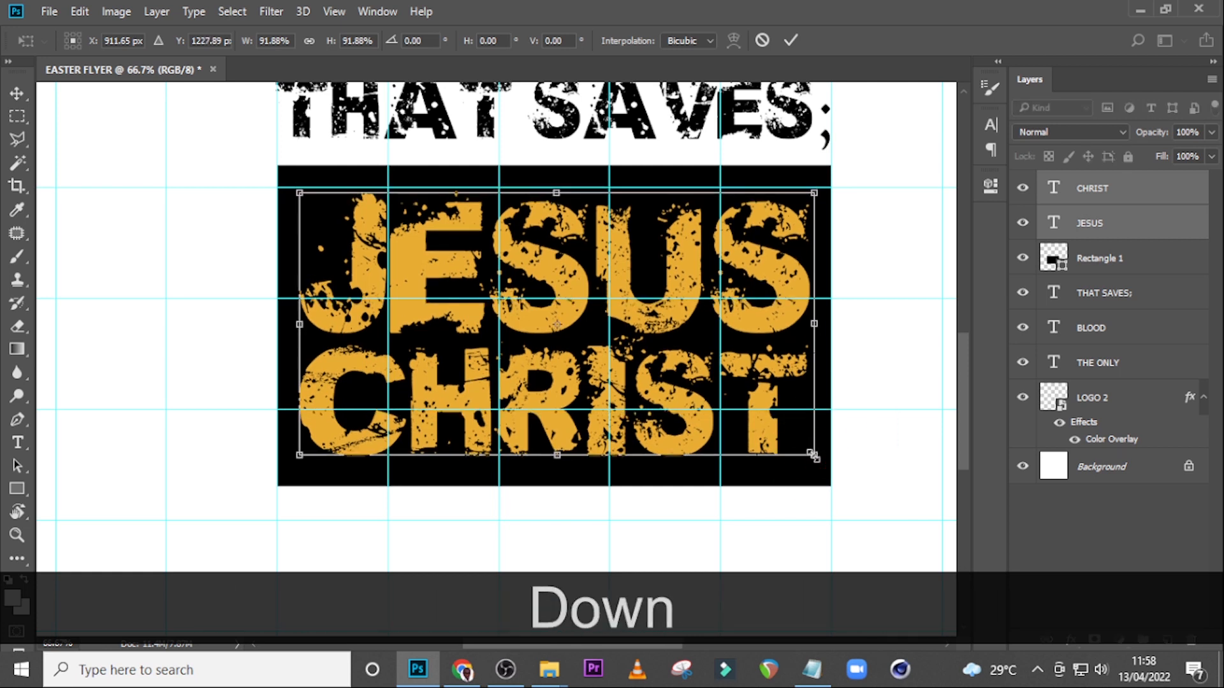
key("Left")
key("Left")
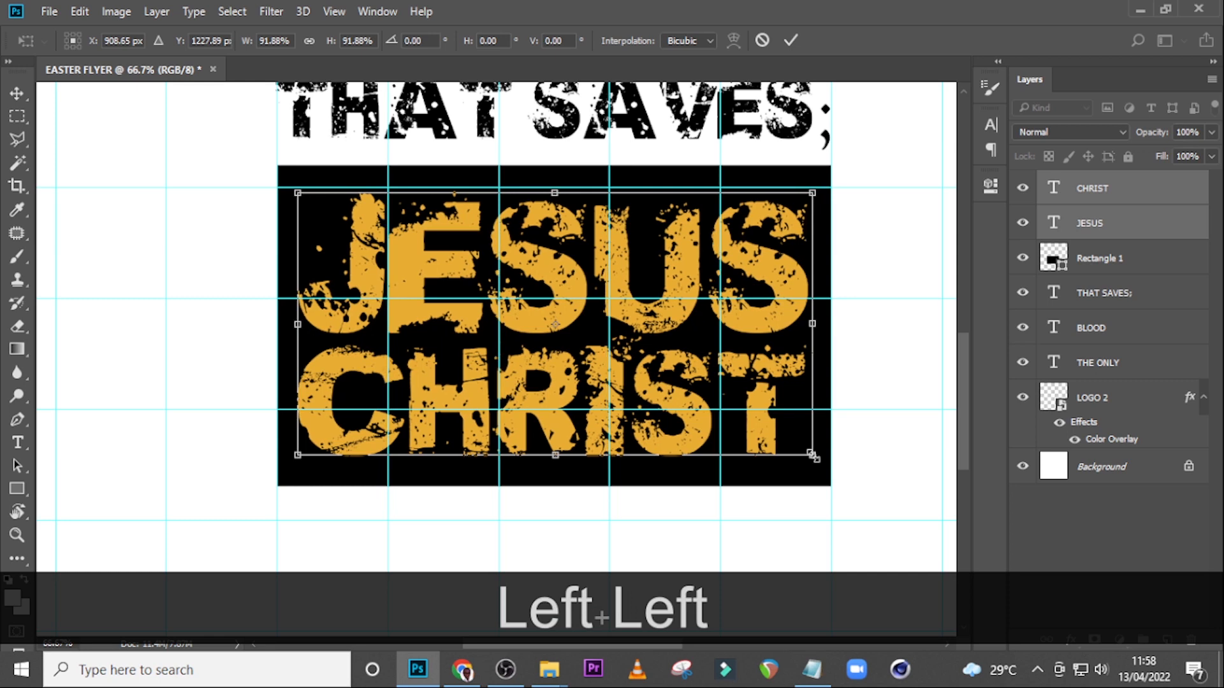
key("Down")
key("Return")
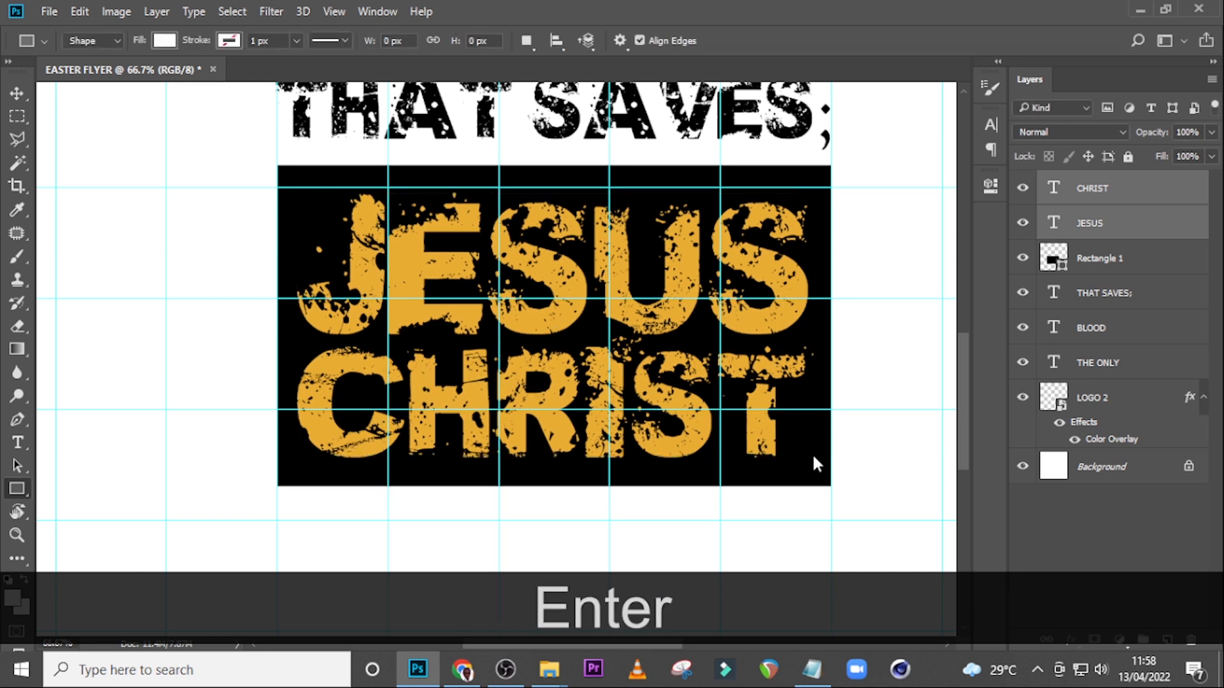
Hide the guides and nudge the black rectangle with "JESUS" and "CHRIST" up towards "THAT SAVES;".
key("ctrl")
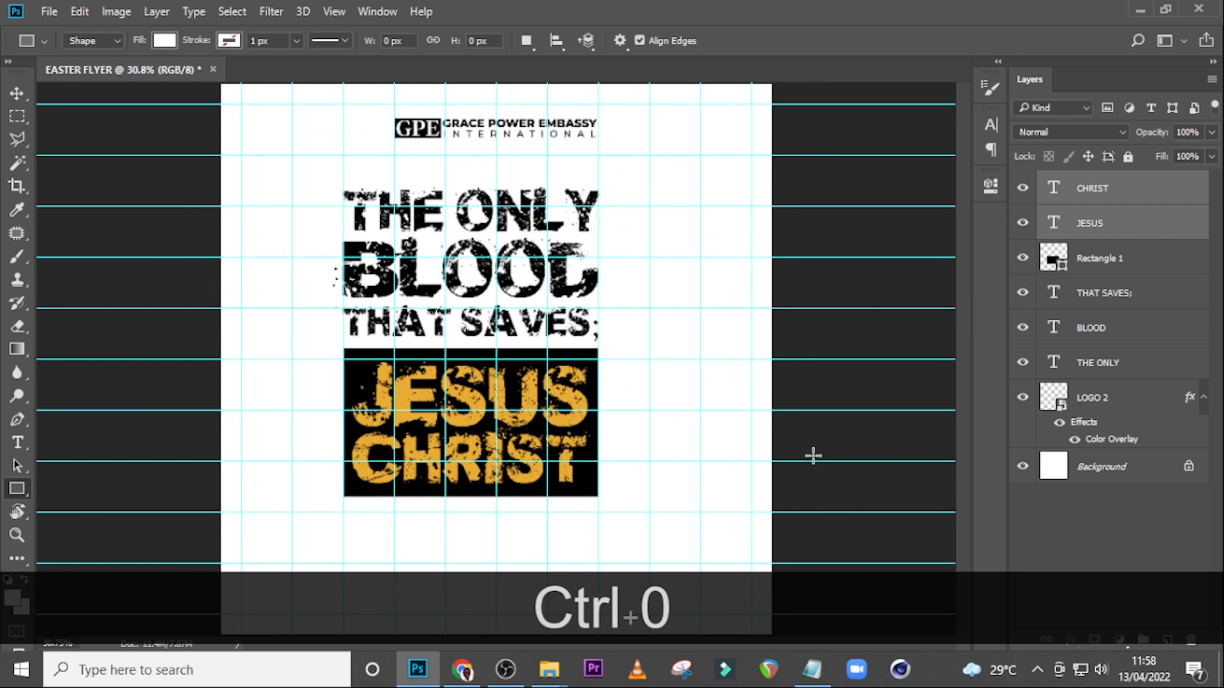
key("ctrl+h")
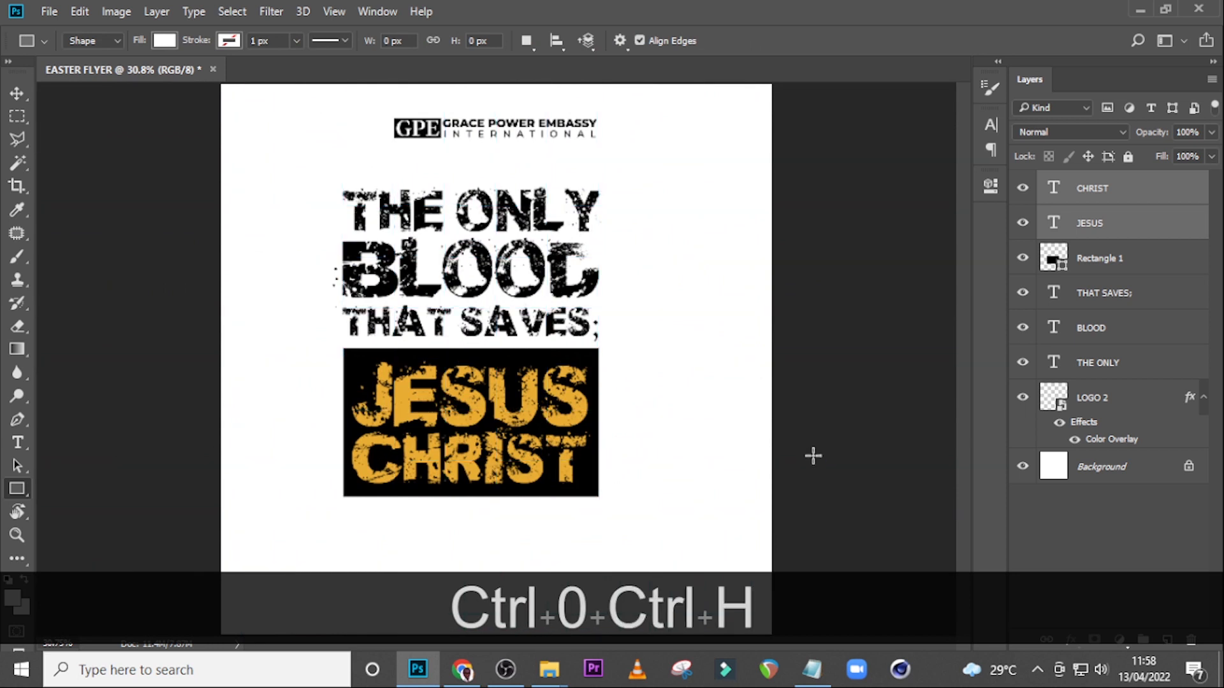
left_click(1108, 258, "ctrl")
key("Up")
key("Up")
key("v")
key("Up")
key("Up")
key("Up")
key("Up")
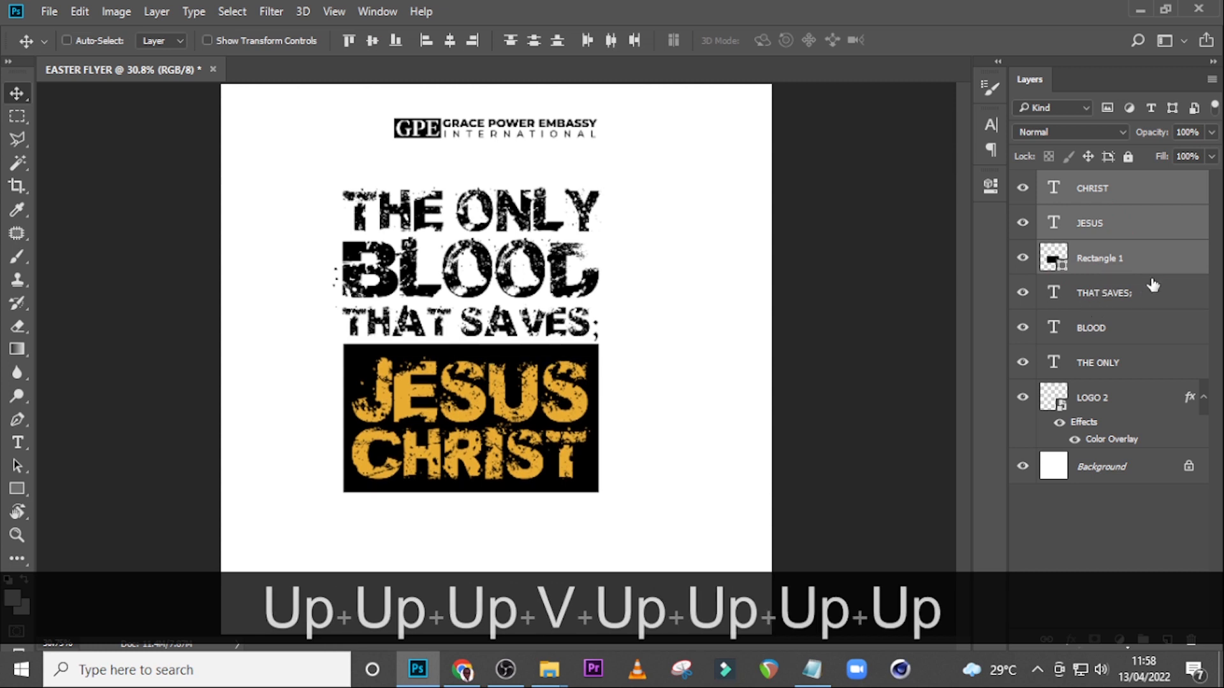
Nudge the "BLOOD" text down slightly towards "THAT SAVES;".
left_click(1087, 301)
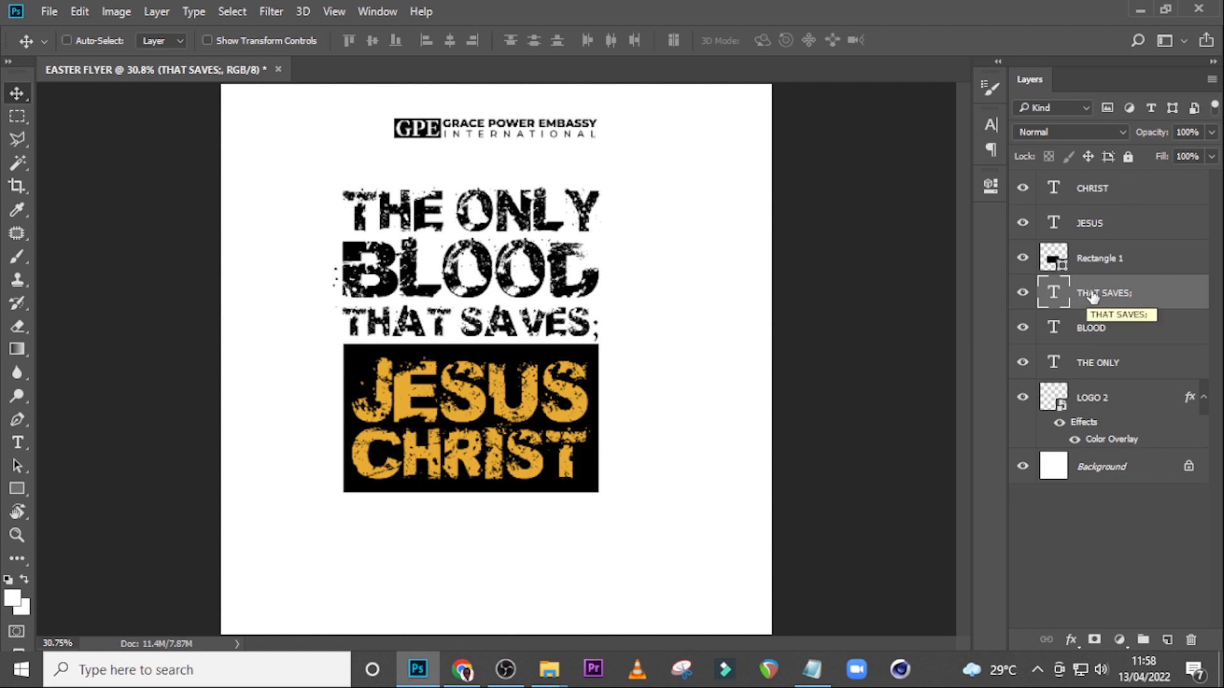
left_click(1080, 330)
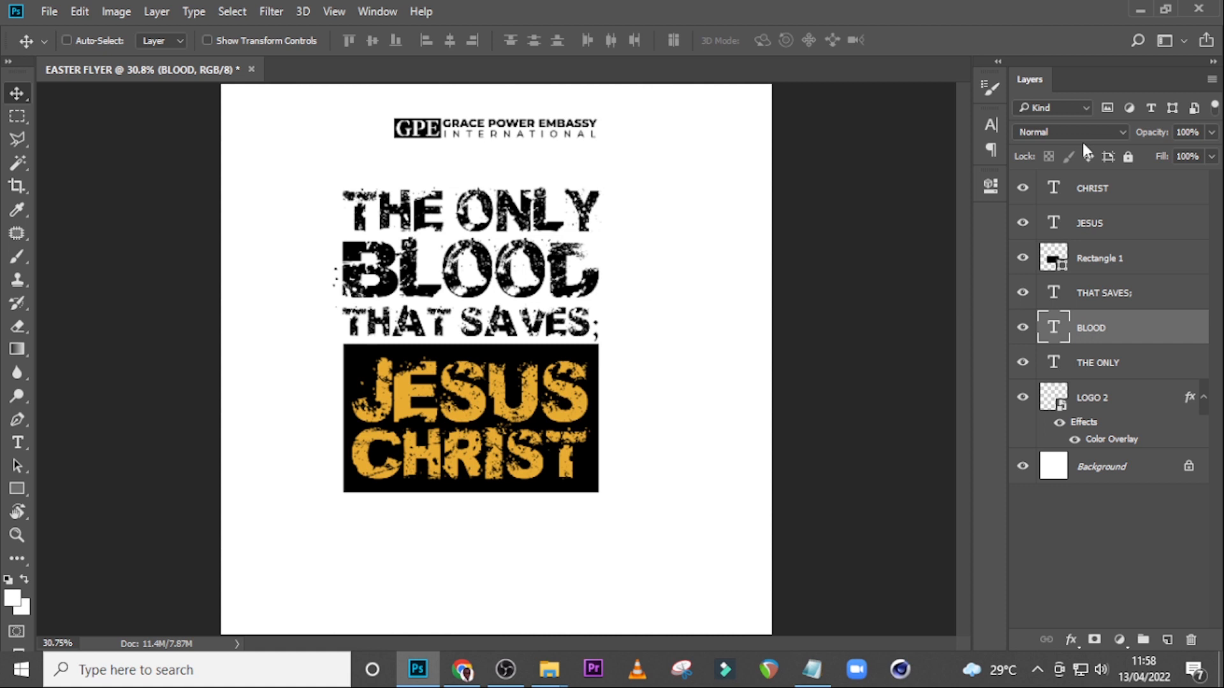
key("Down")
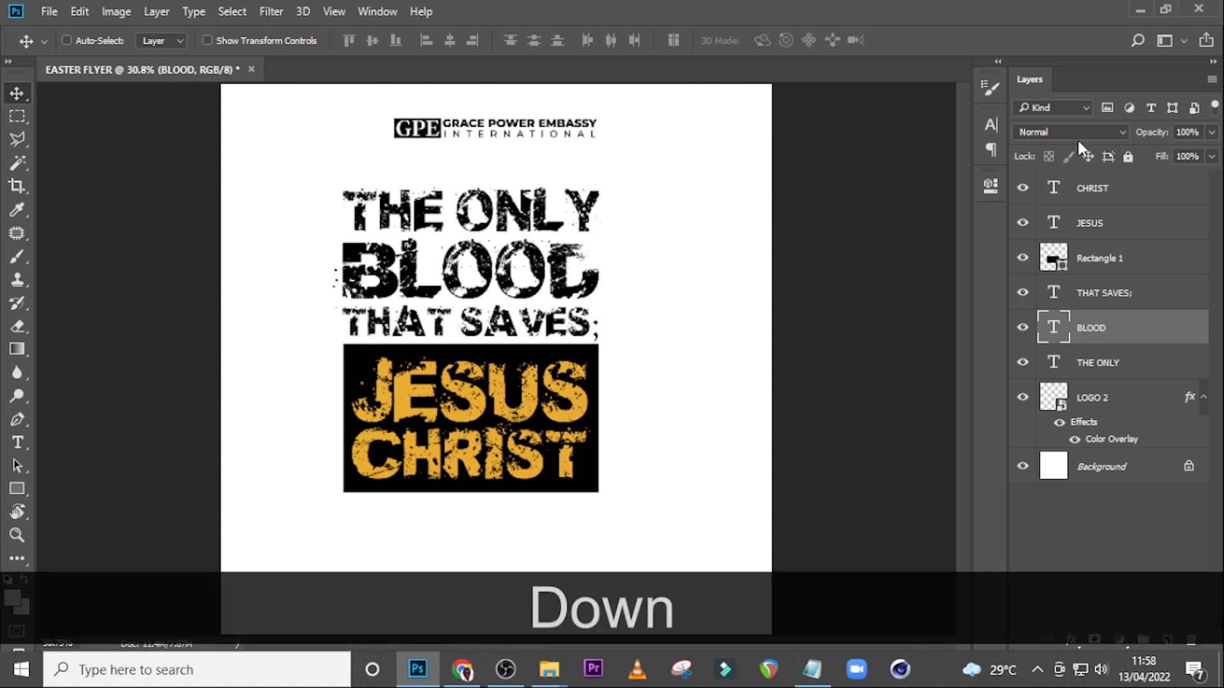
Nudge the "THE ONLY" text down slightly towards "BLOOD".
left_click(1089, 371)
key("Down")
key("Down")
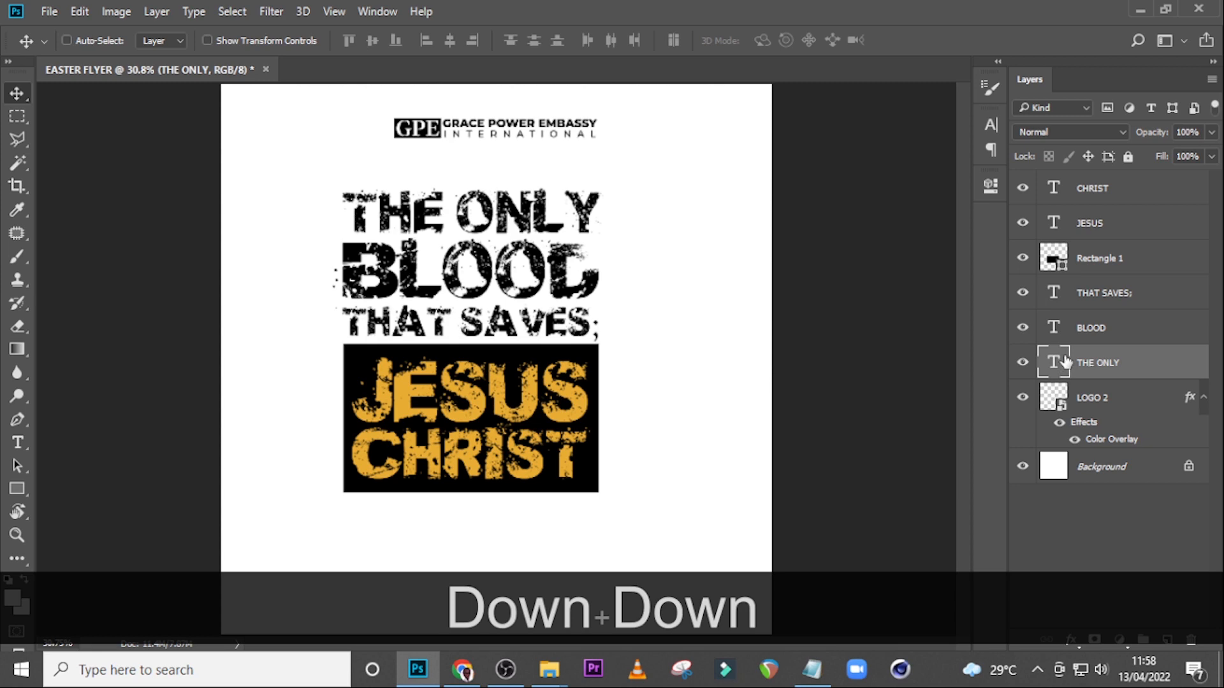
Change the colour of the "BLOOD" text to dark red A20606.
left_click(1088, 327)
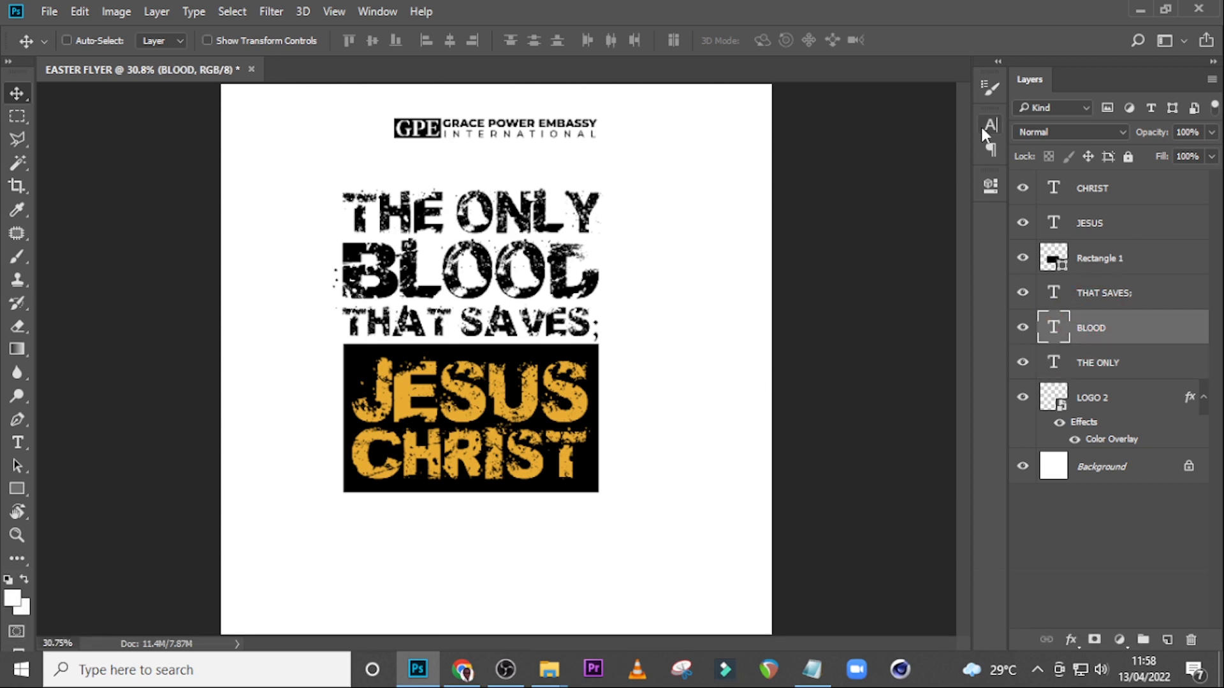
left_click(990, 125)
left_click(936, 237)
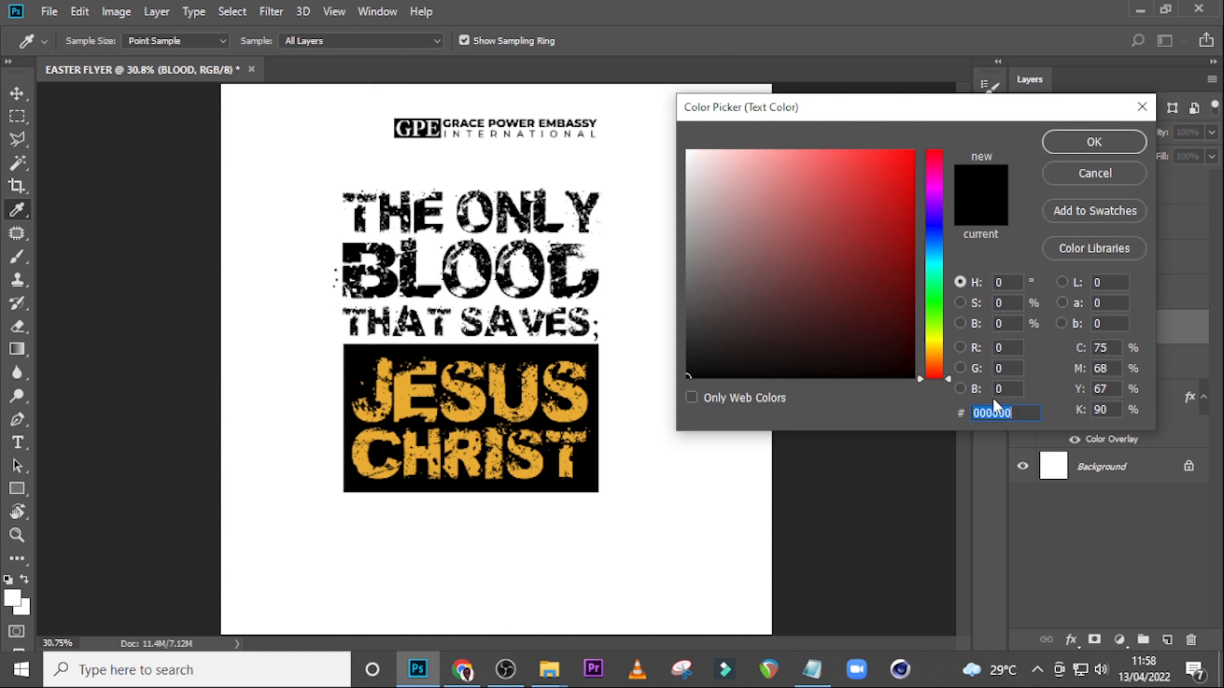
type("A")
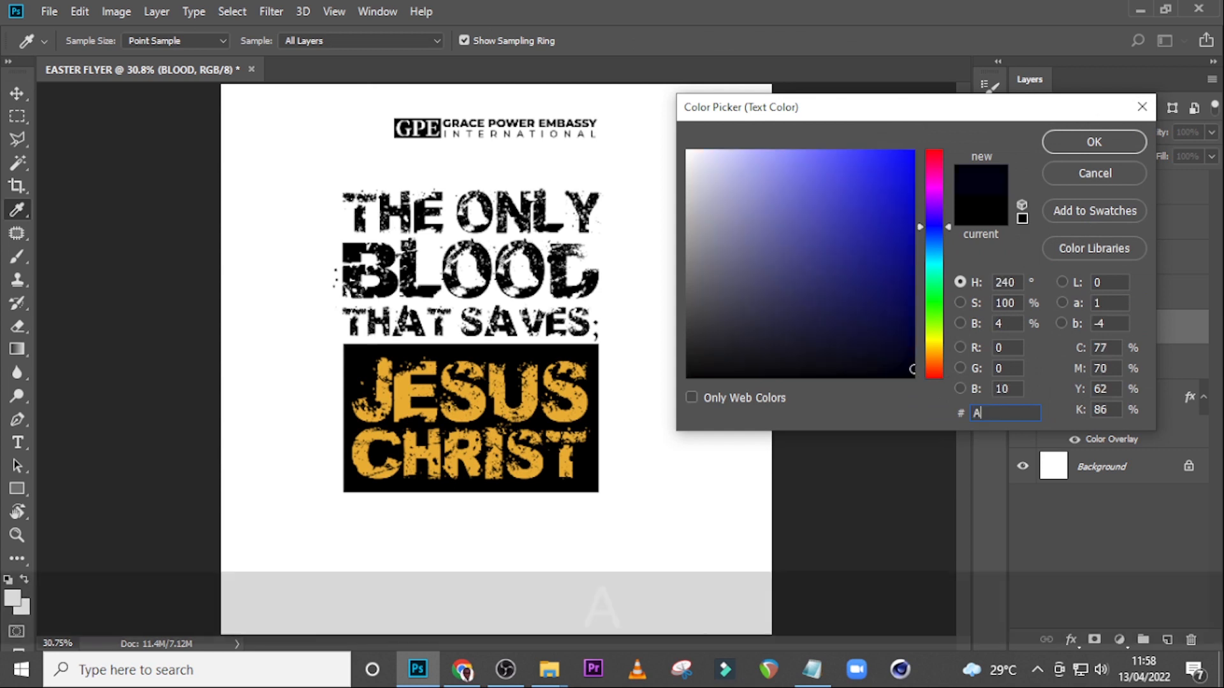
type("2")
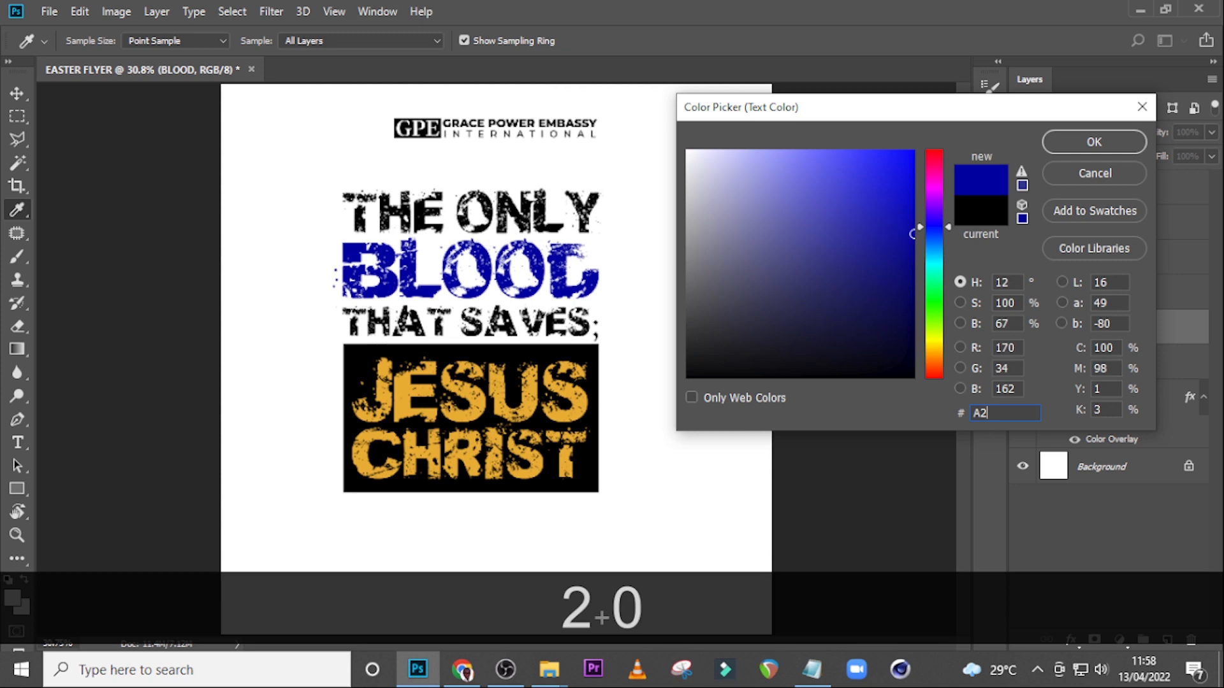
type("0606")
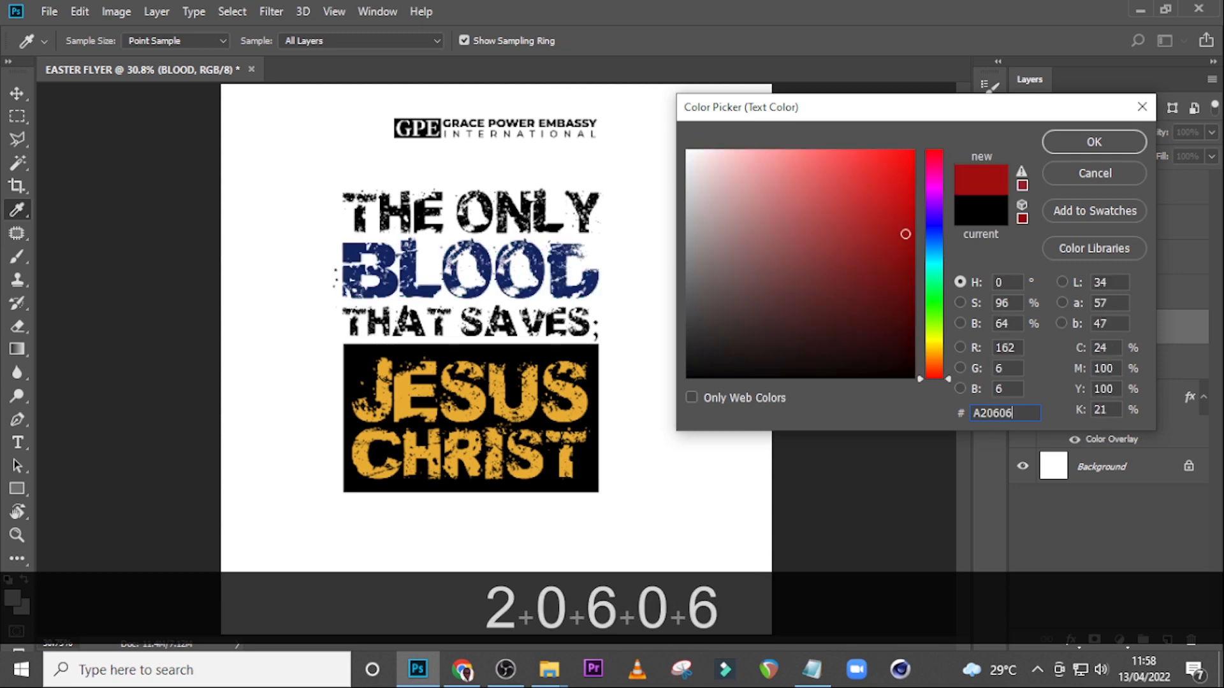
left_click(1094, 141)
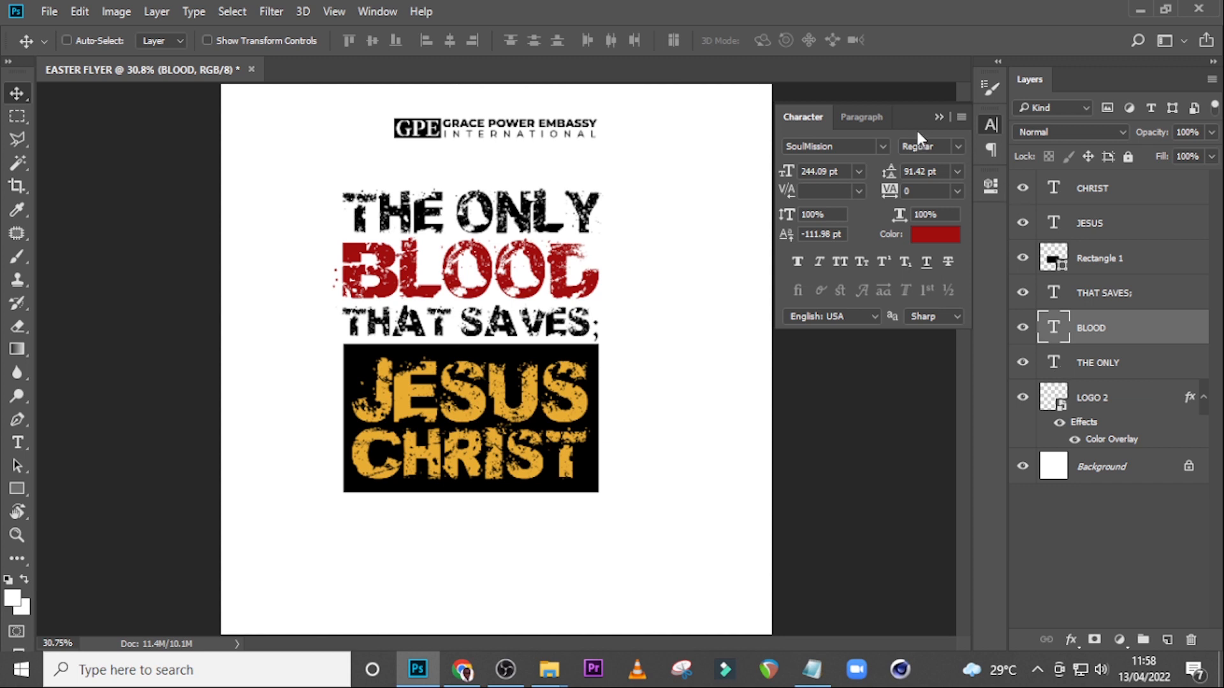
left_click(939, 118)
Place the blood splatter image PngItem_1867340 from the EASTER FLYER folder into the flyer and rotate it 90° clockwise.
mouse_move(549, 670)
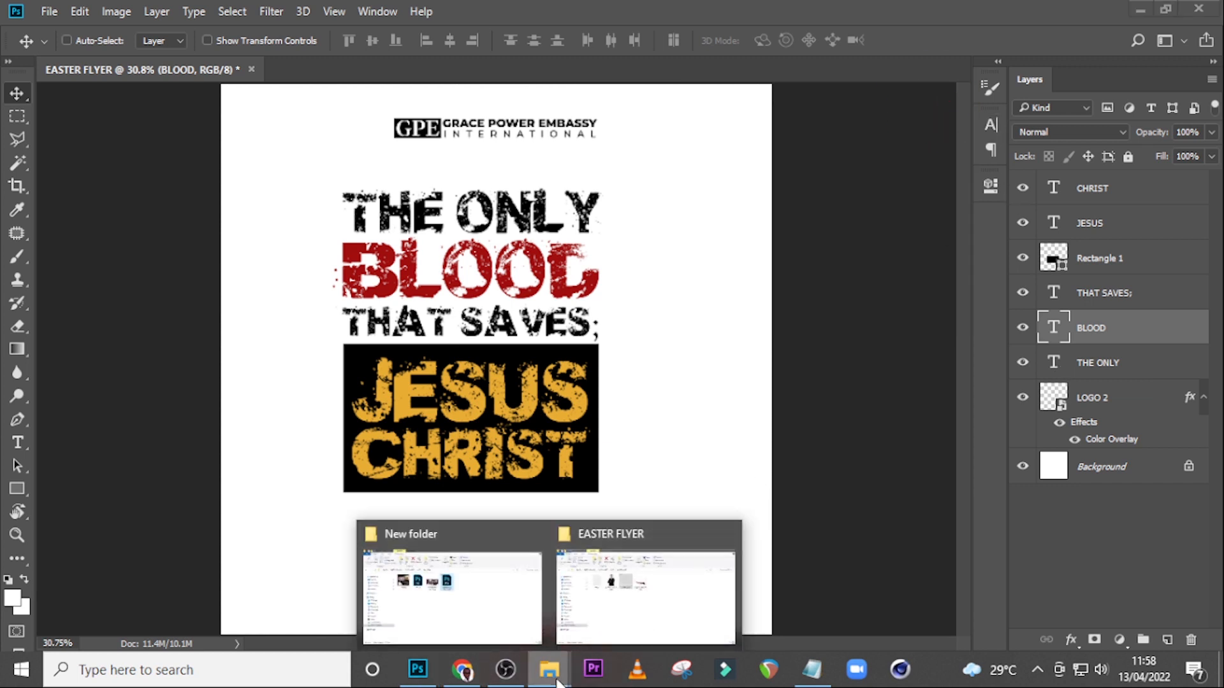
left_click(599, 597)
left_click_drag(573, 236, 538, 352)
right_click(604, 334)
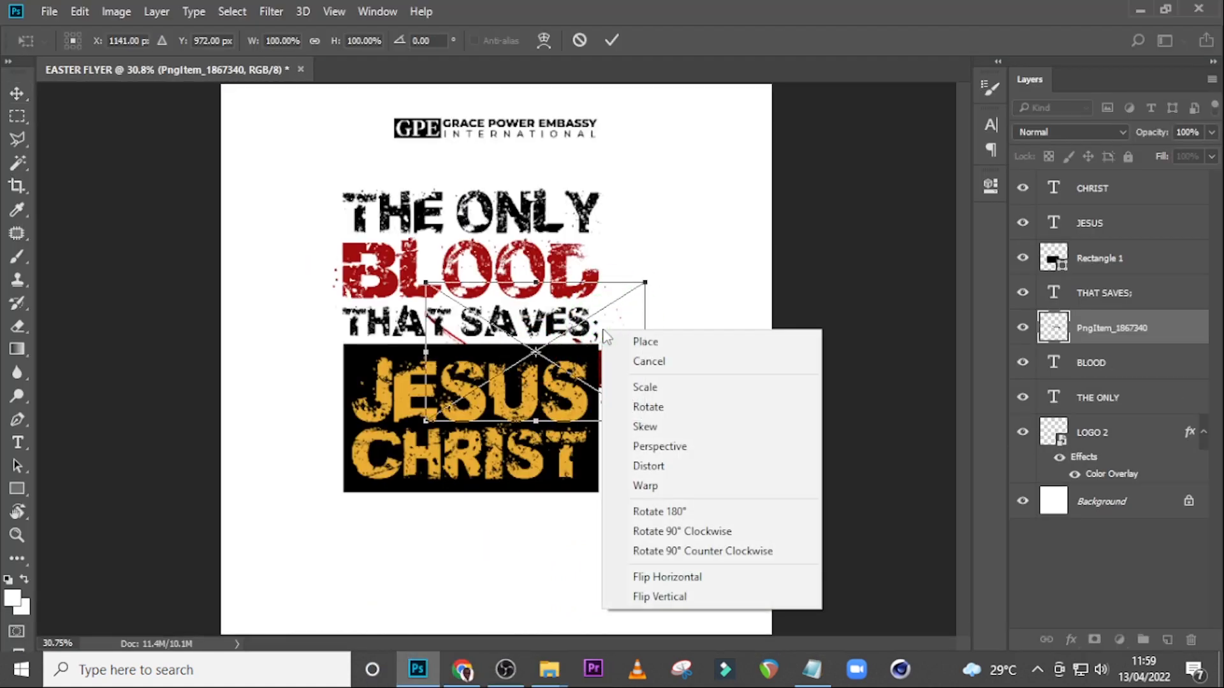
left_click(671, 531)
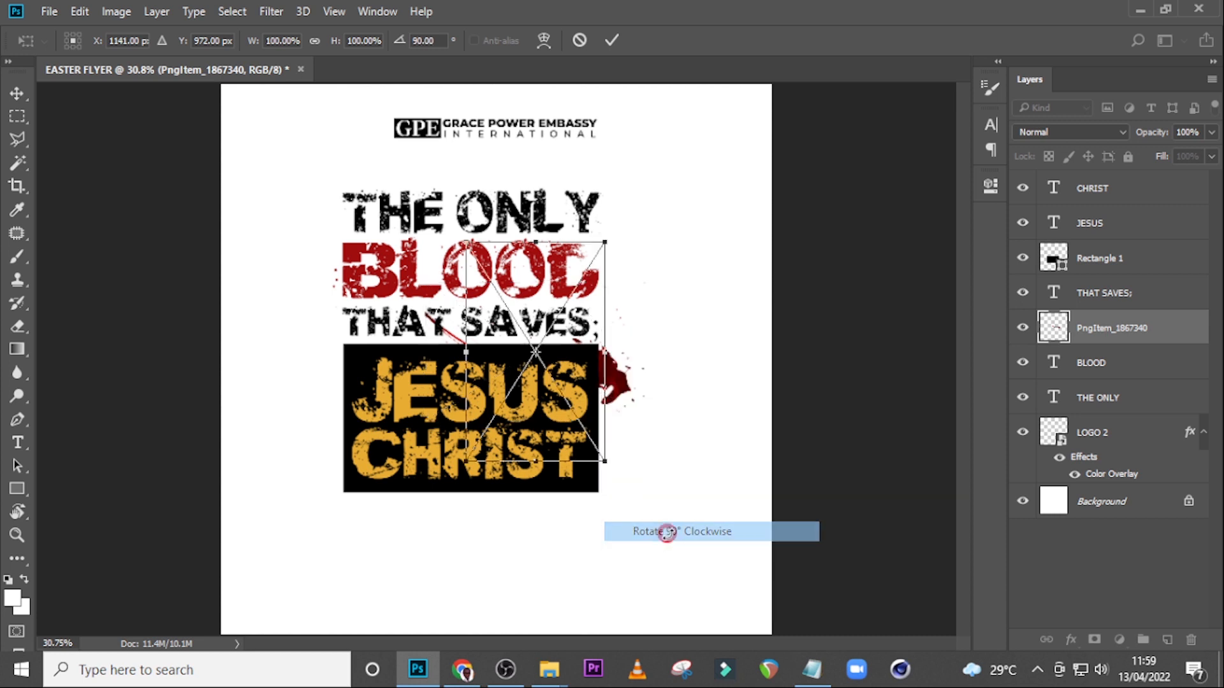
Move the blood splatter to the right of the headline and flip it horizontally.
left_click_drag(575, 356, 681, 271)
right_click(681, 270)
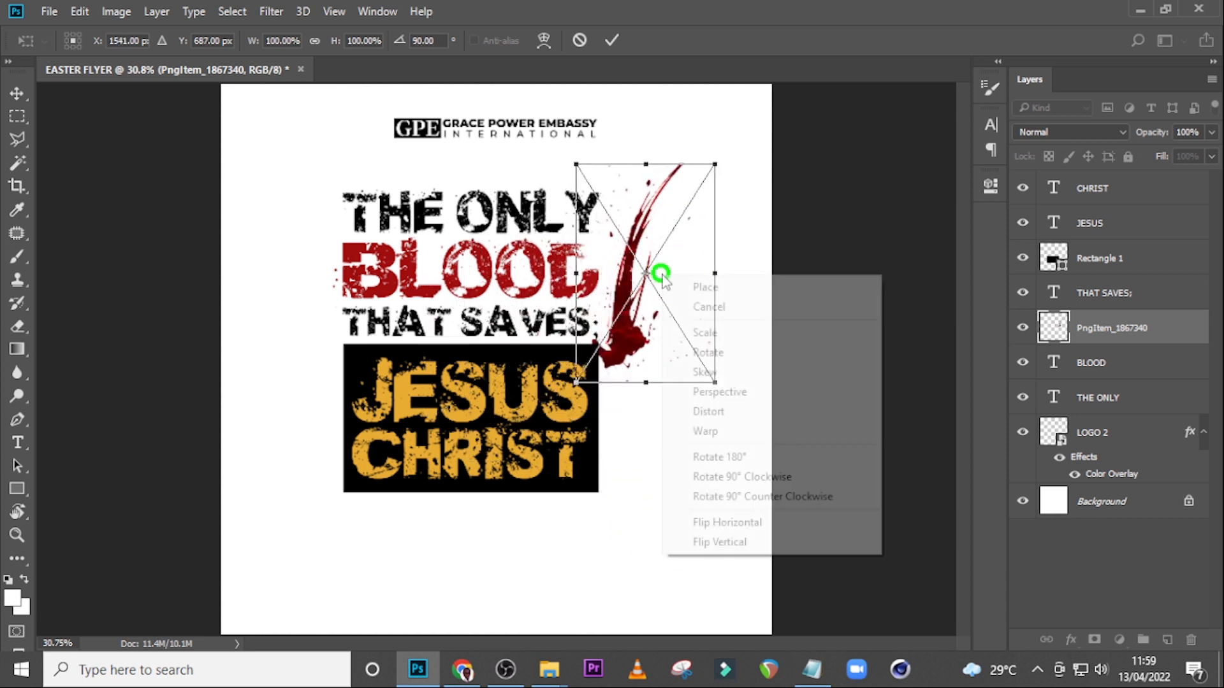
left_click(743, 521)
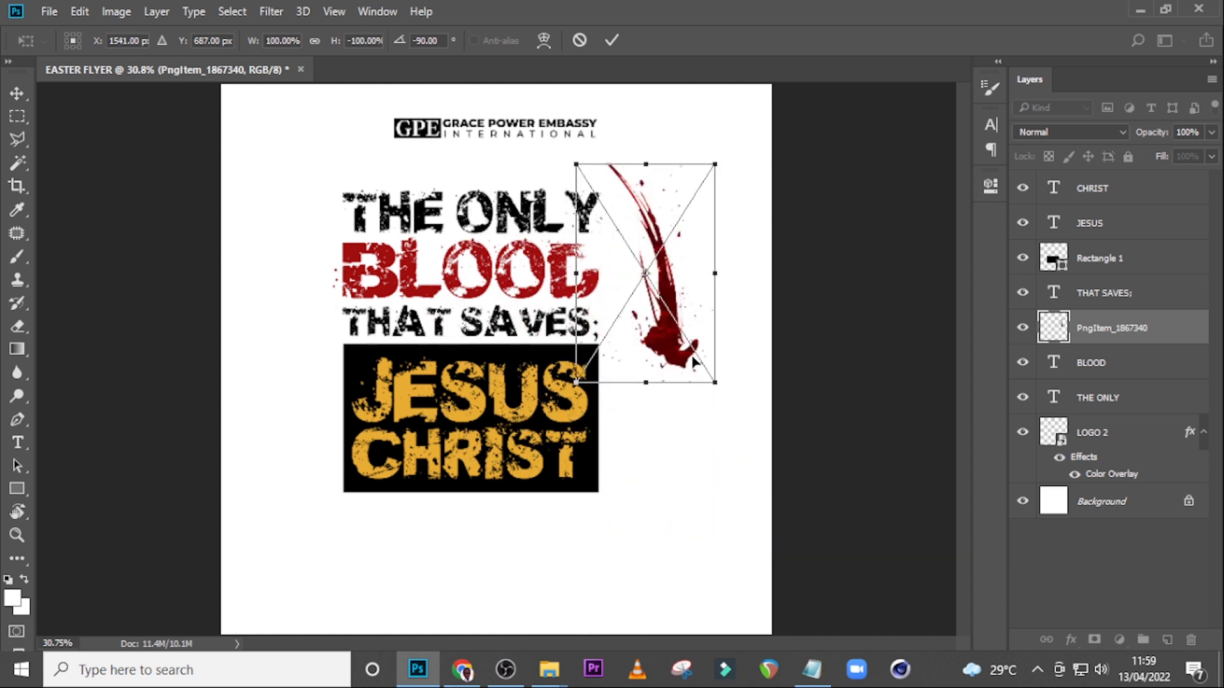
Show the guides, enlarge the blood splatter to roughly the headline block's height, tilt it to about -82° beside the text, and apply the transform.
key("Caps_Lock")
left_click_drag(715, 385, 743, 500)
key("ctrl+z")
key("ctrl+h")
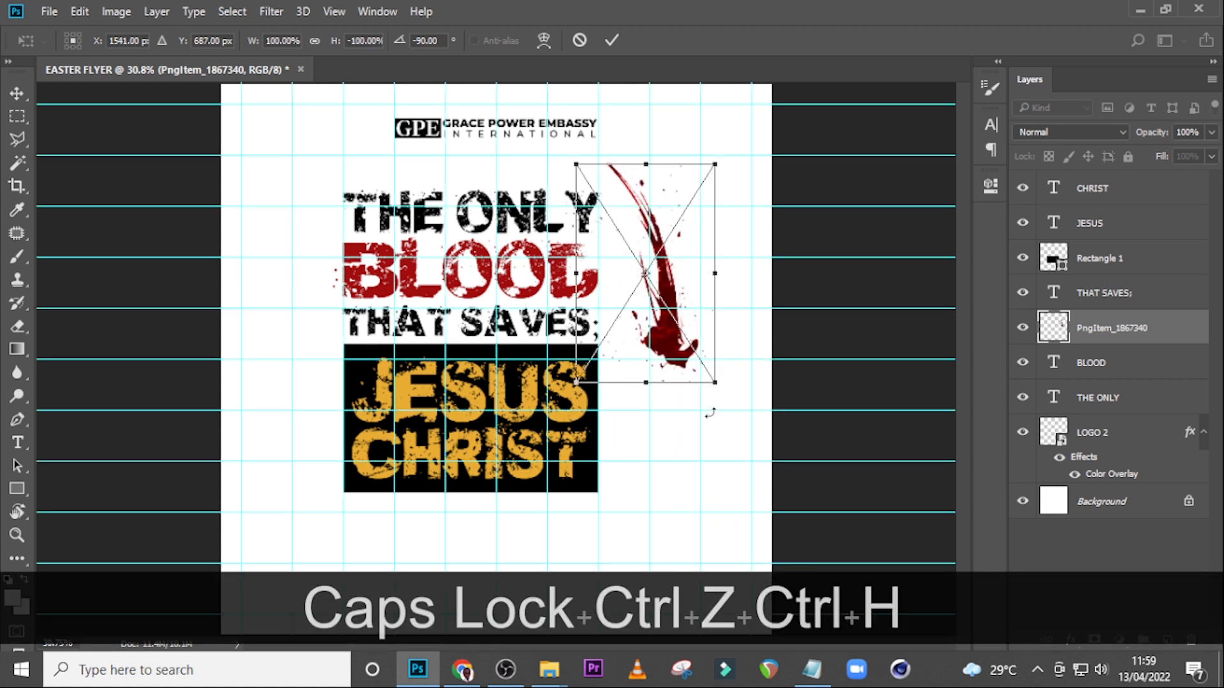
left_click_drag(715, 385, 748, 534)
left_click_drag(717, 426, 659, 430)
left_click_drag(724, 125, 753, 139)
left_click_drag(710, 285, 709, 297)
left_click_drag(767, 184, 761, 189)
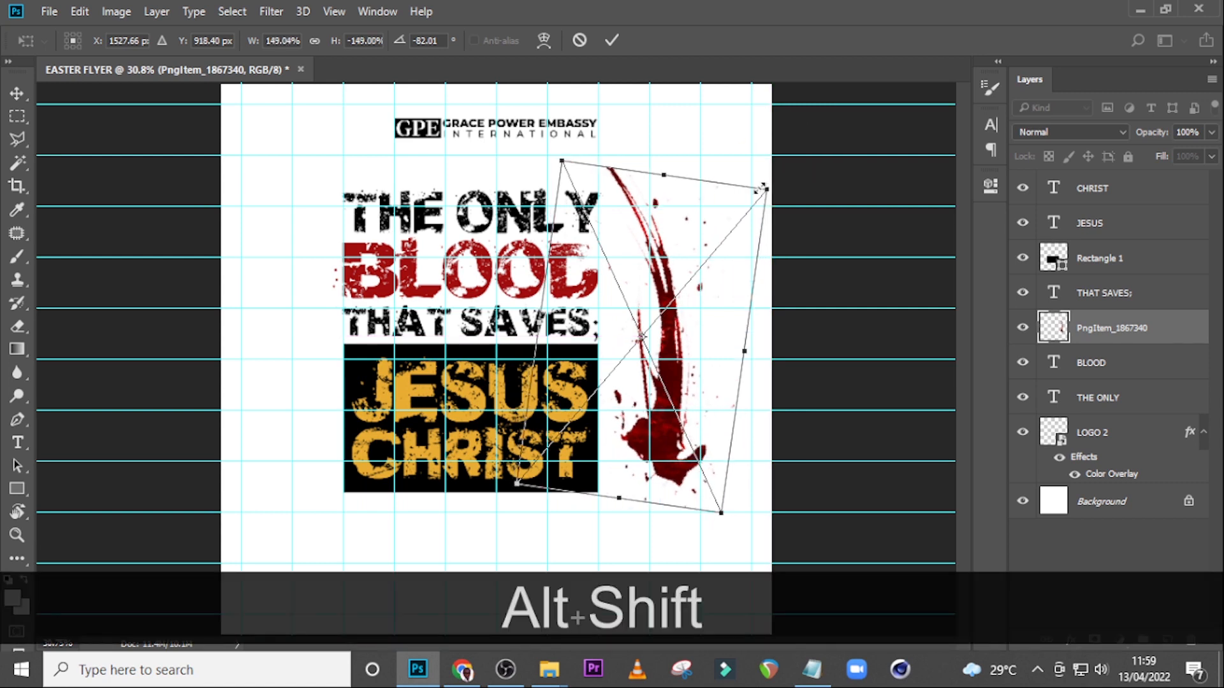
key("Return")
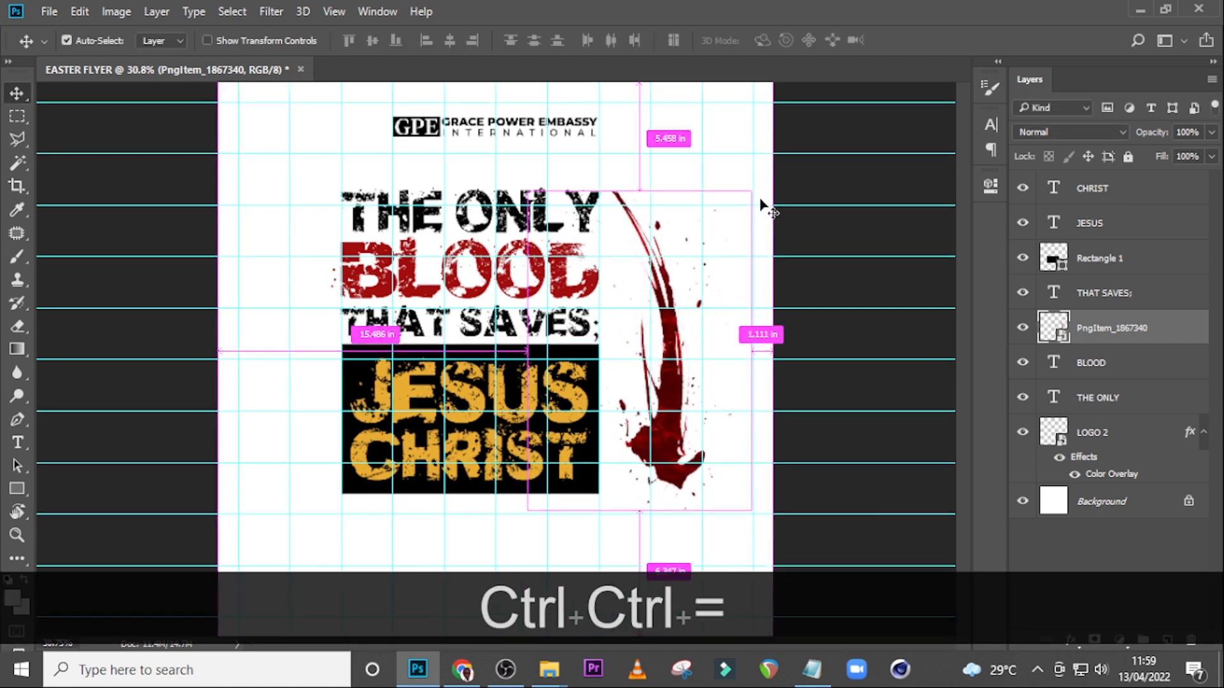
Move the PngItem_1867340 layer below the "THE ONLY" layer and add a layer mask to it.
key("ctrl+equal")
scroll(759, 204, "up", 3)
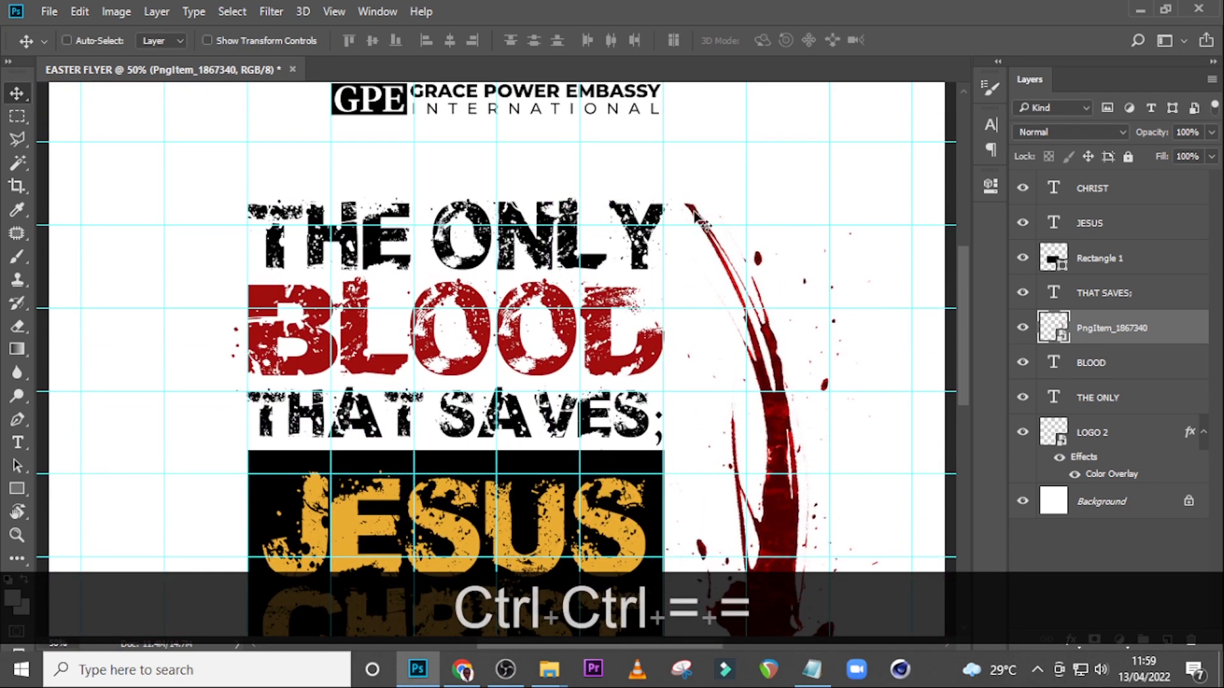
left_click_drag(1101, 338, 1103, 410)
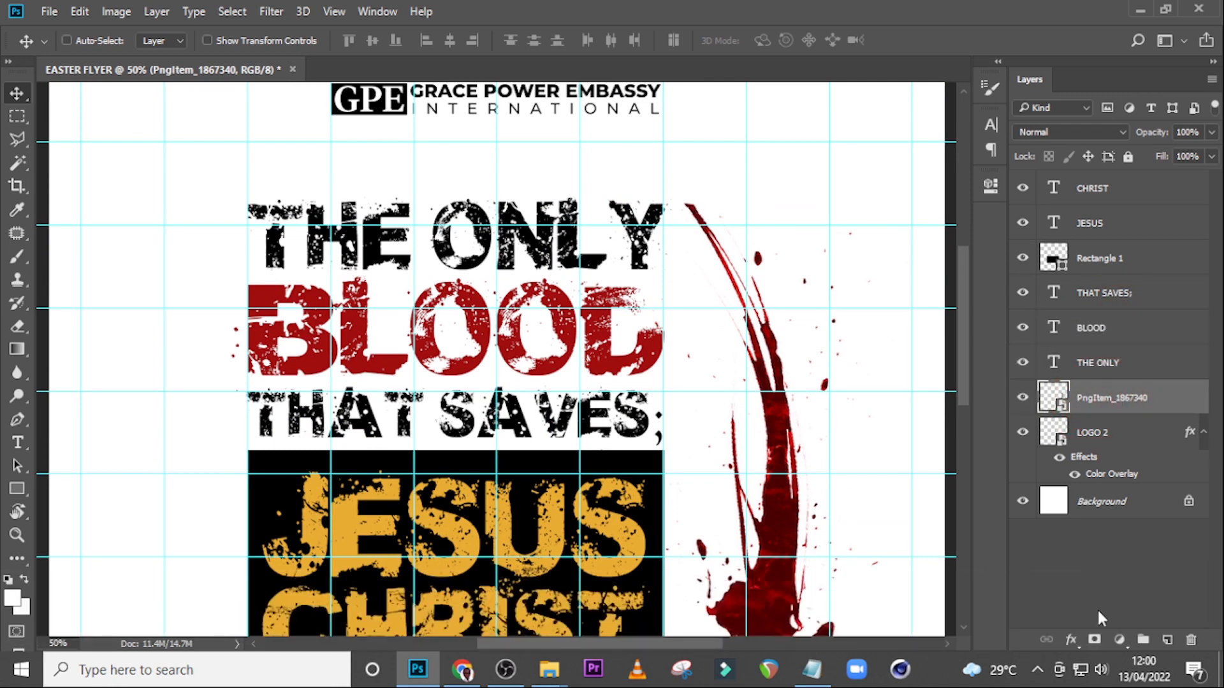
left_click(1094, 639)
Select the area around the splatter's upper tip with the Polygonal Lasso, brush black on the mask inside it, and deselect.
key("l")
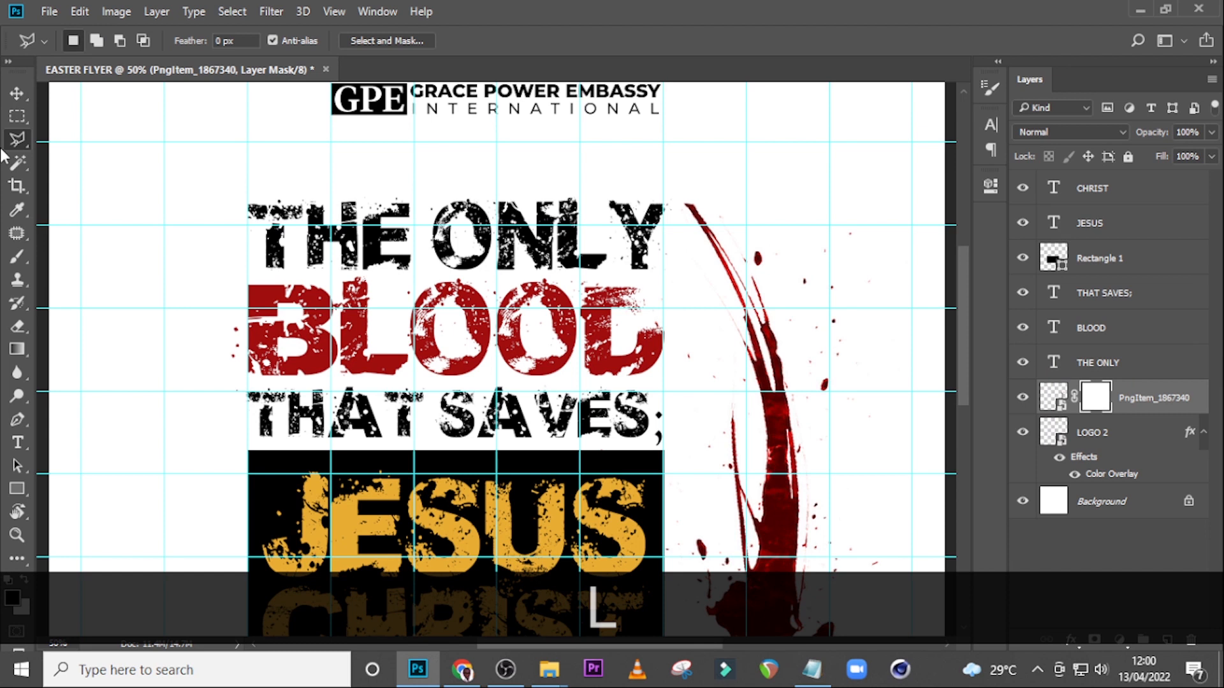
right_click(18, 142)
left_click(95, 158)
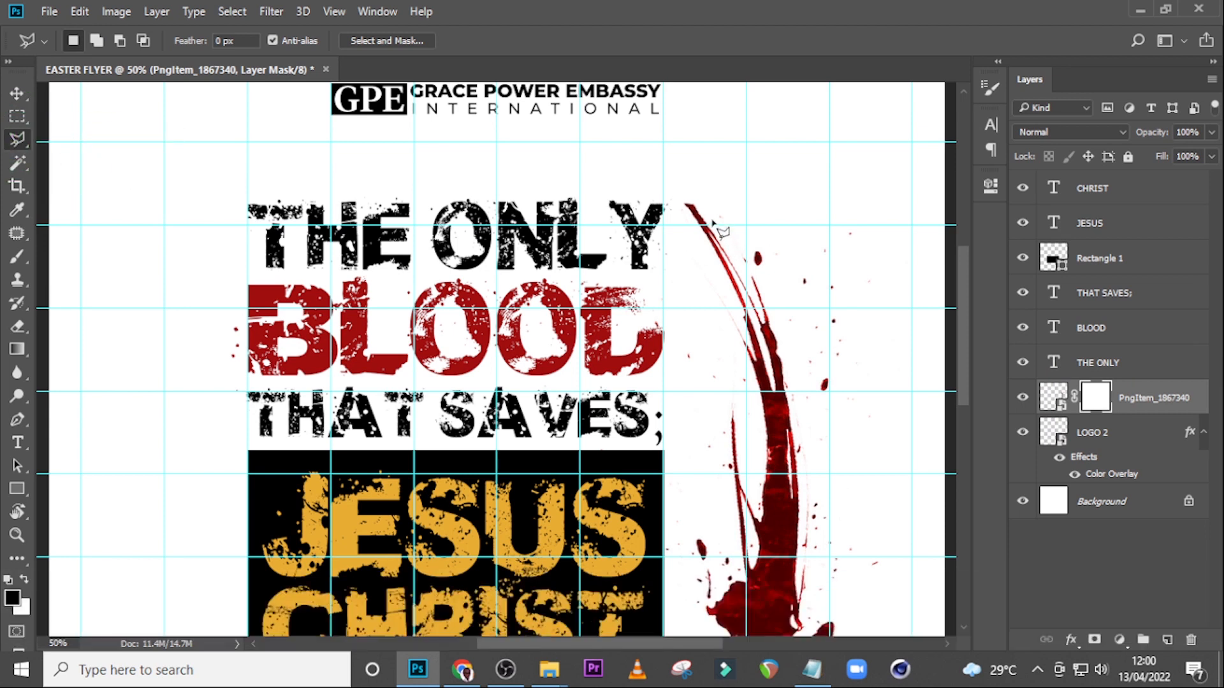
left_click(678, 202)
left_click(687, 172)
left_click(716, 181)
left_click(724, 196)
left_click(707, 215)
key("b")
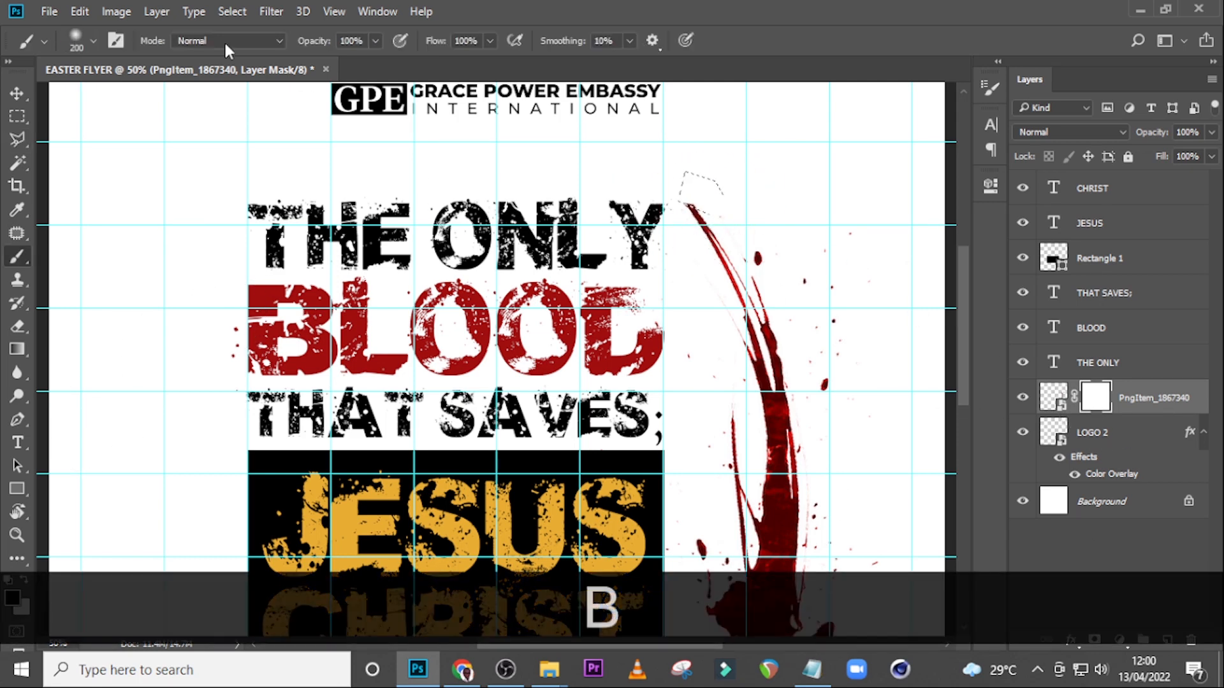
left_click(669, 172)
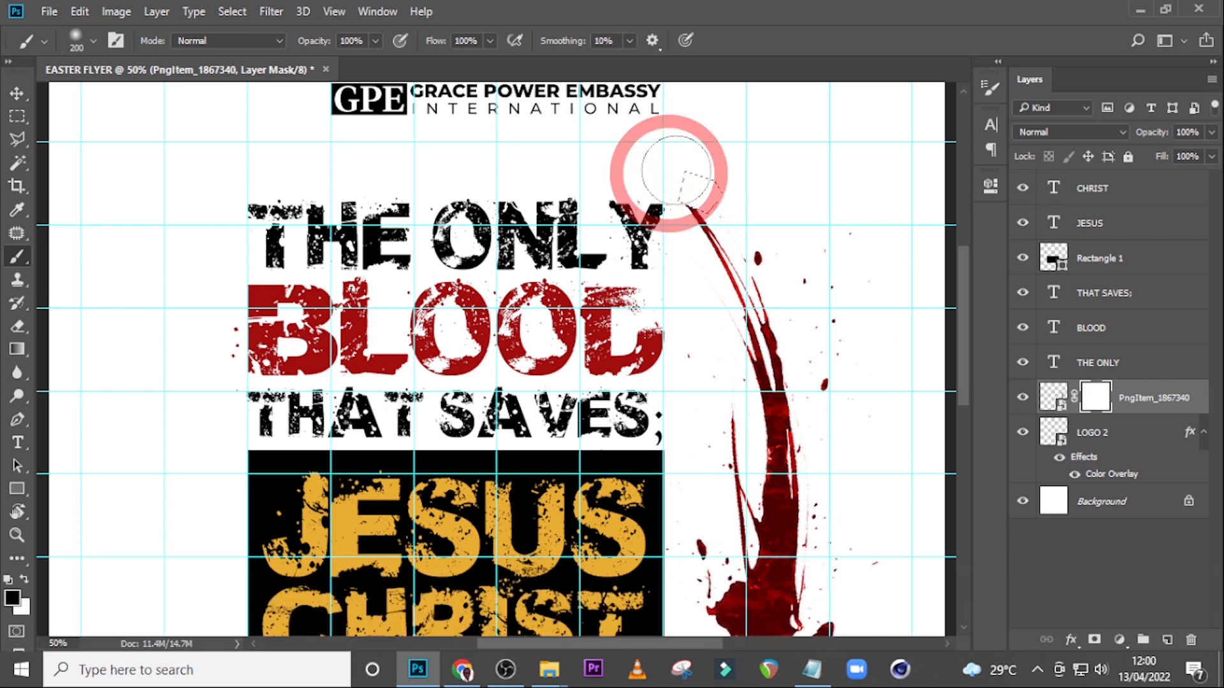
key("ctrl+d")
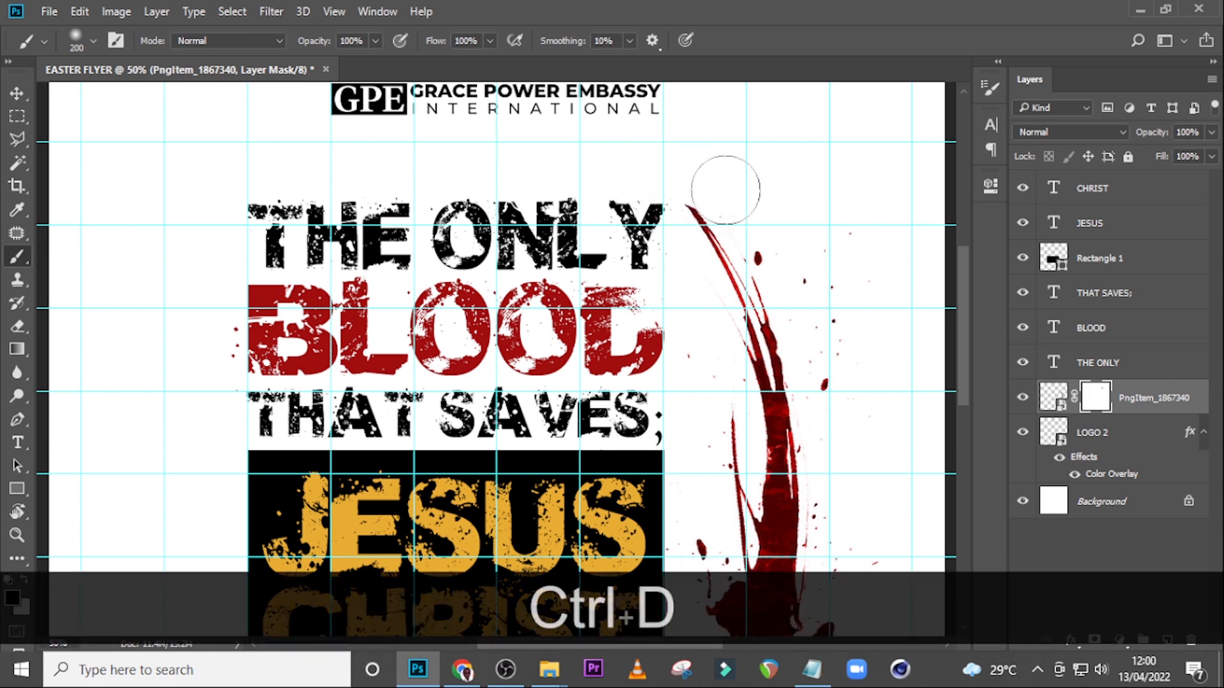
Reduce the brush size to 90, trim the splatter's upper tip on the mask within a second polygonal lasso selection, and deselect.
key("bracketleft")
key("bracketleft")
key("bracketleft")
key("bracketleft")
key("bracketleft")
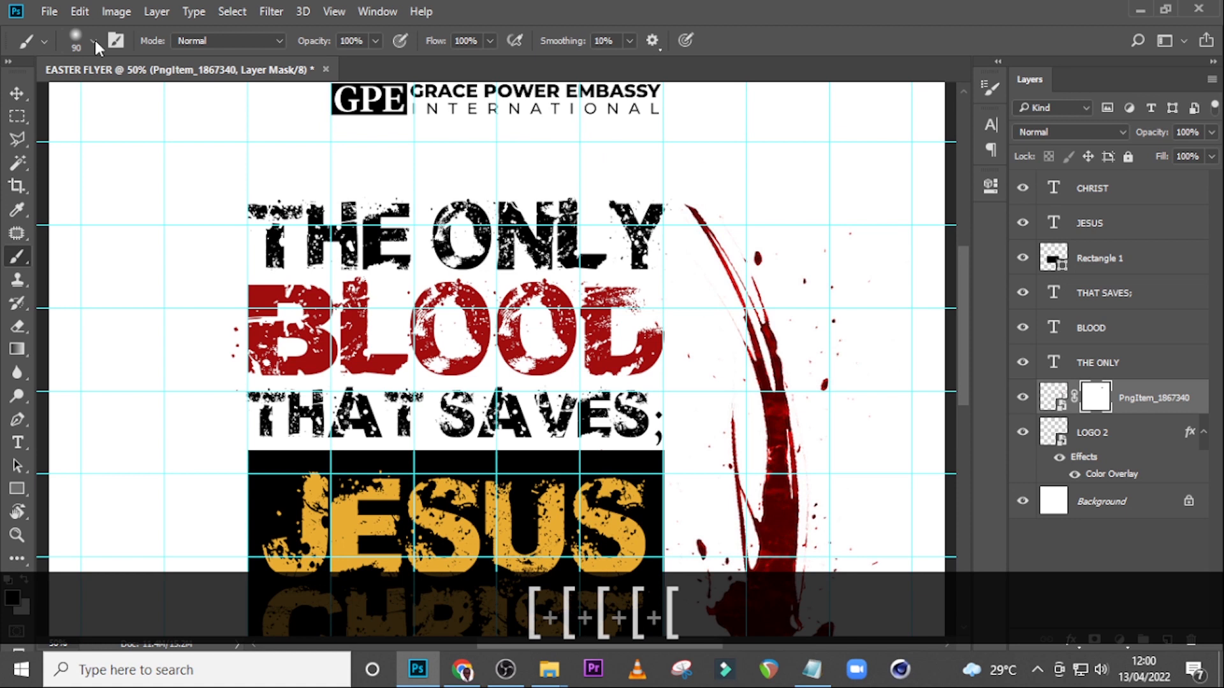
left_click(94, 44)
left_click(623, 9)
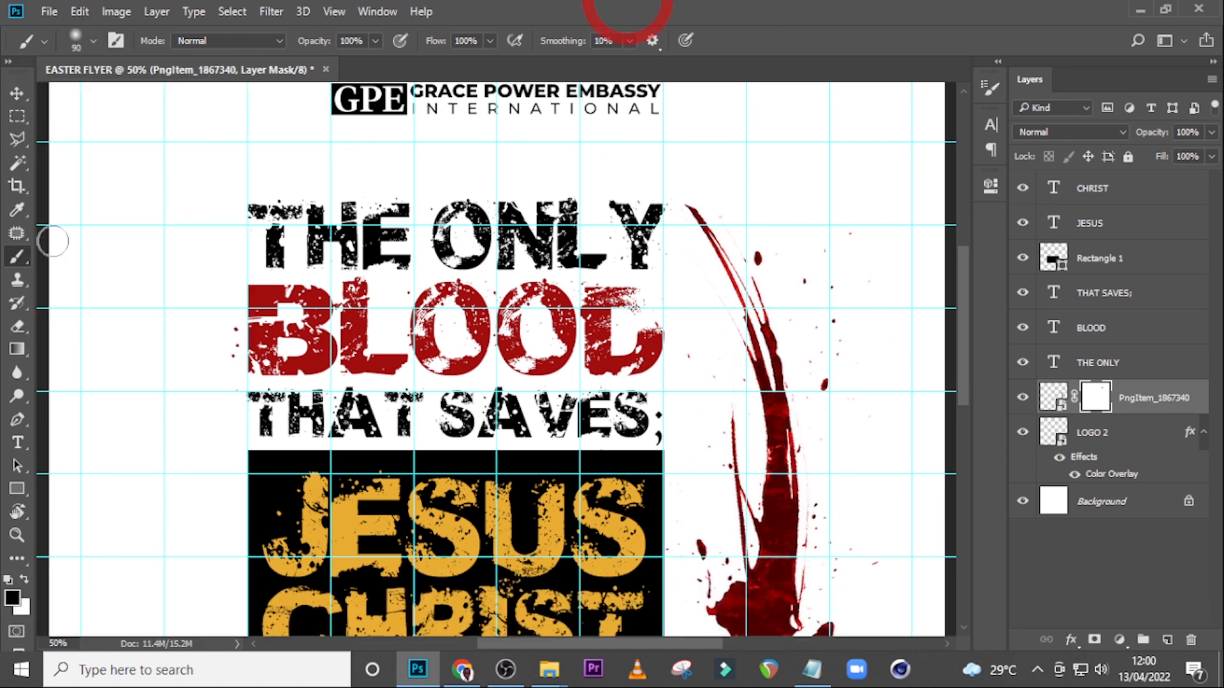
left_click(17, 137)
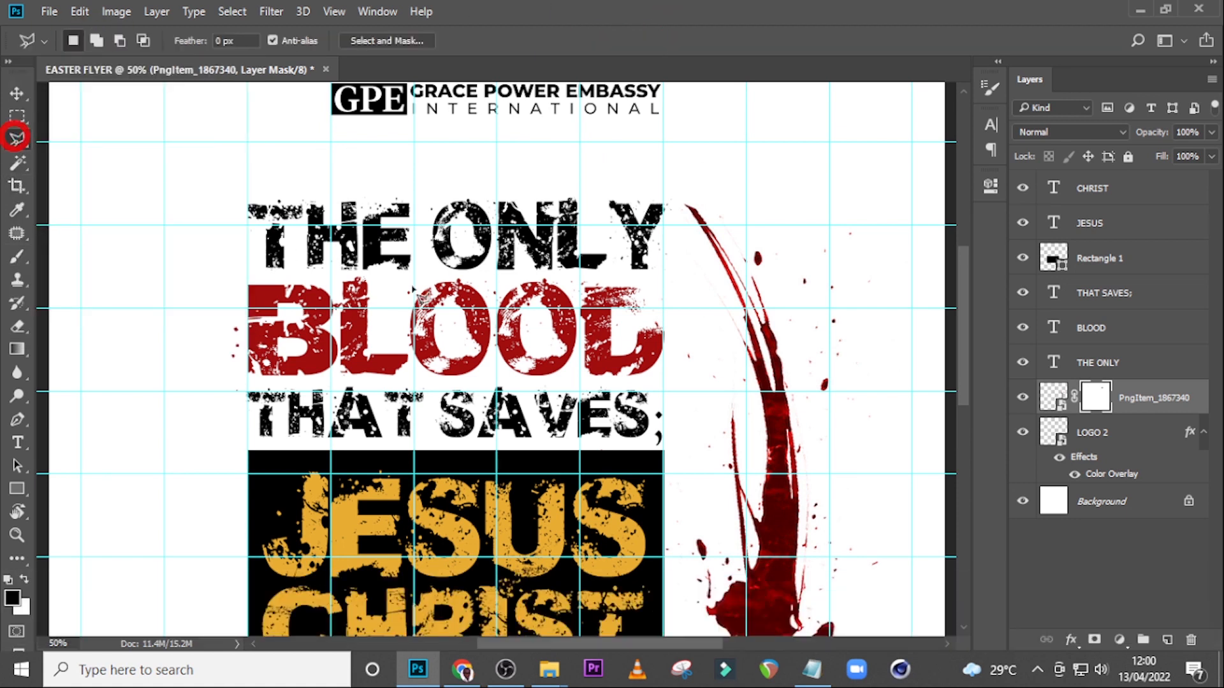
left_click(690, 205)
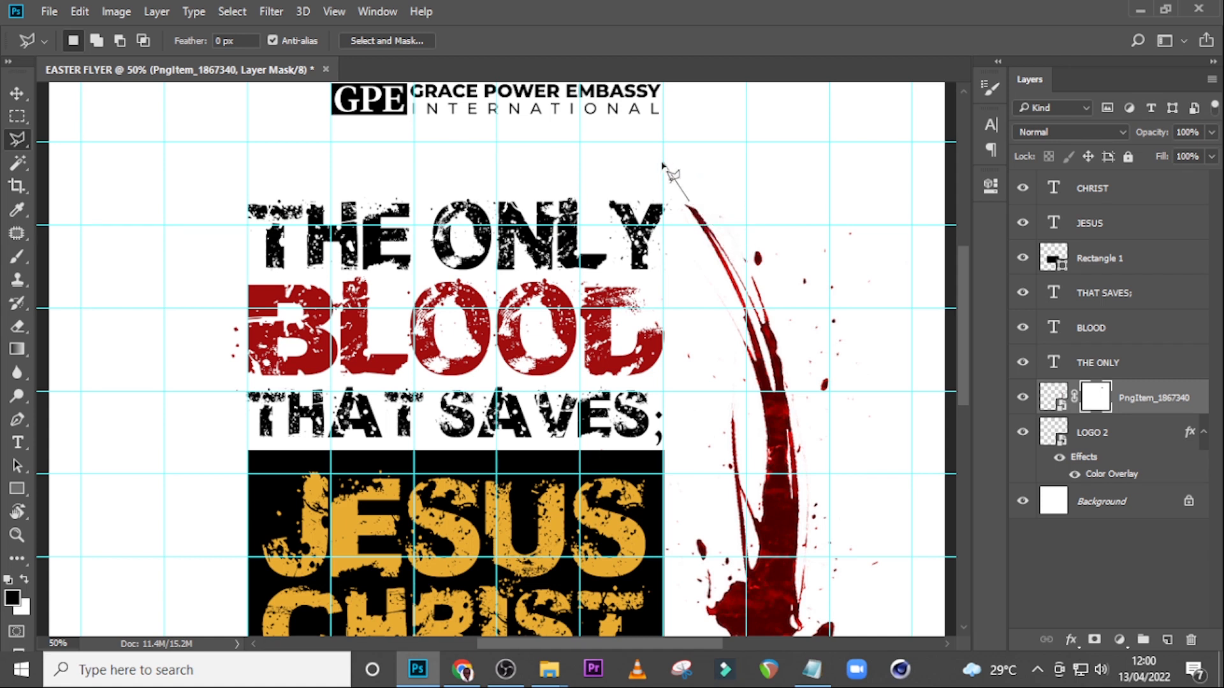
left_click(665, 187)
left_click(727, 239)
left_click(719, 180)
double_click(684, 165)
key("b")
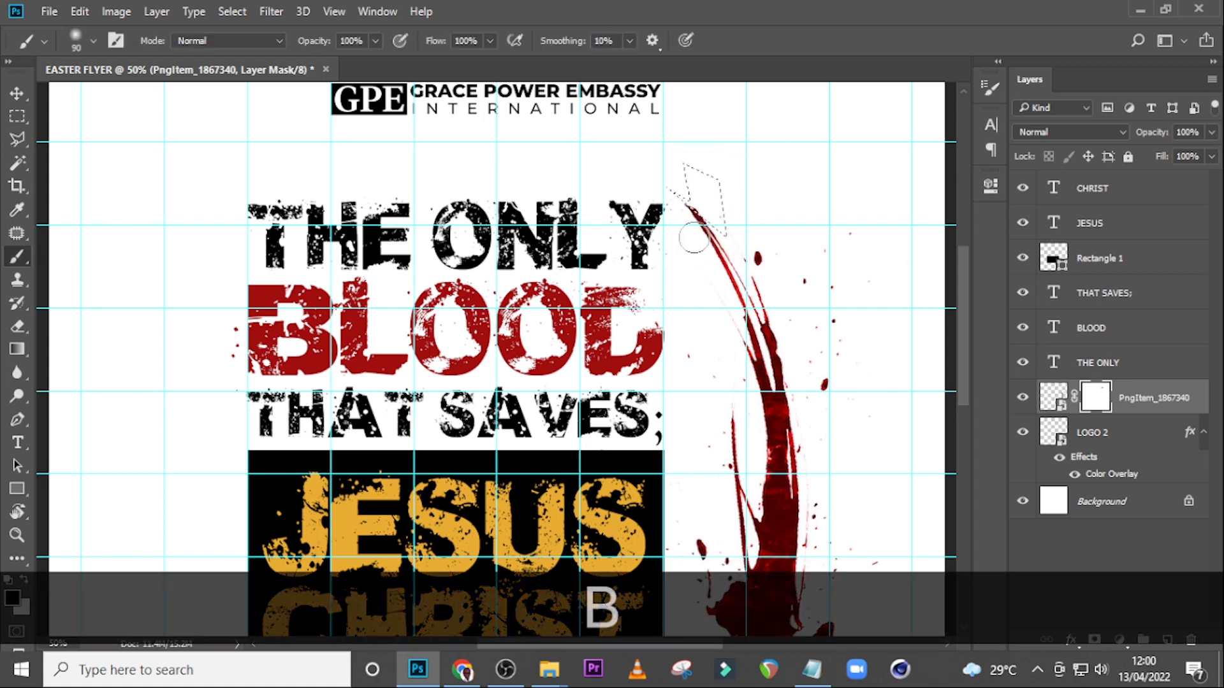
key("ctrl+d")
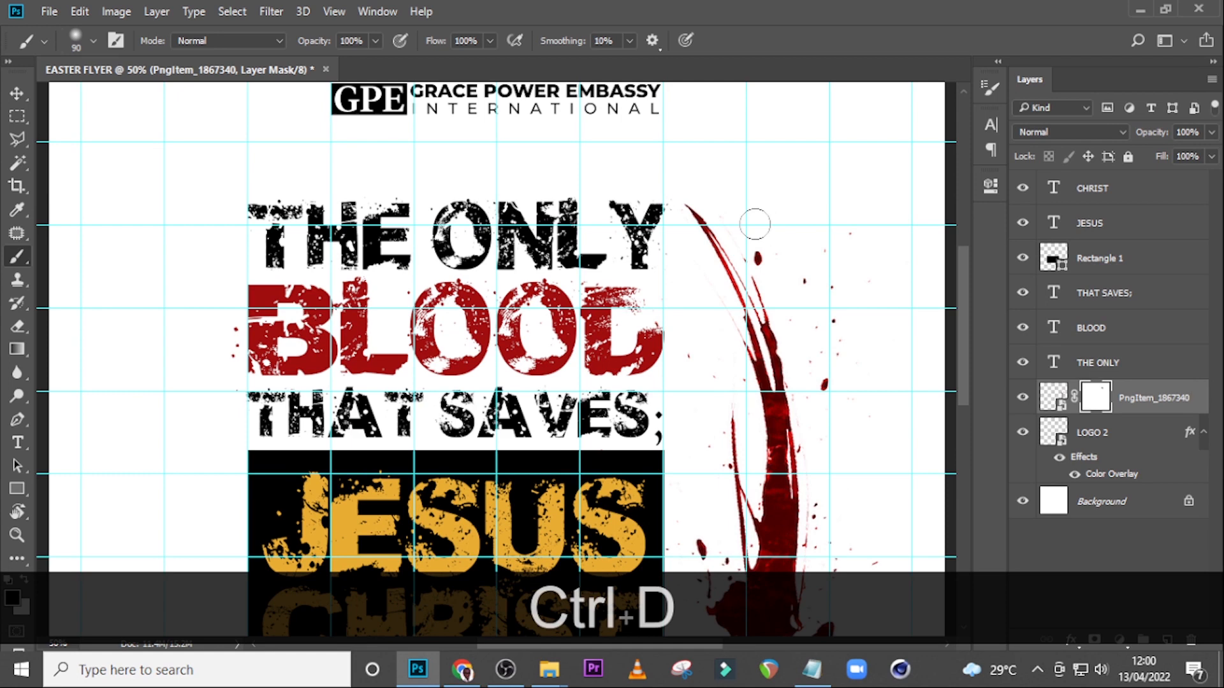
Convert the masked PngItem_1867340 layer to a smart object.
left_click(1053, 397)
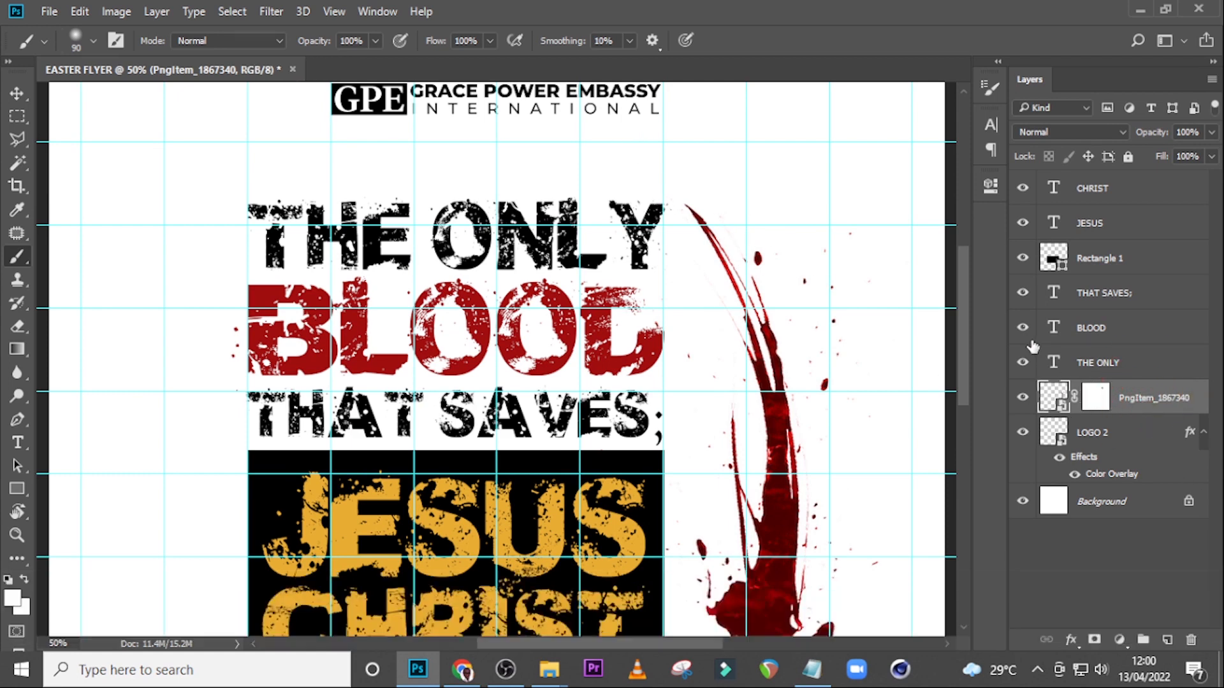
right_click(1130, 408)
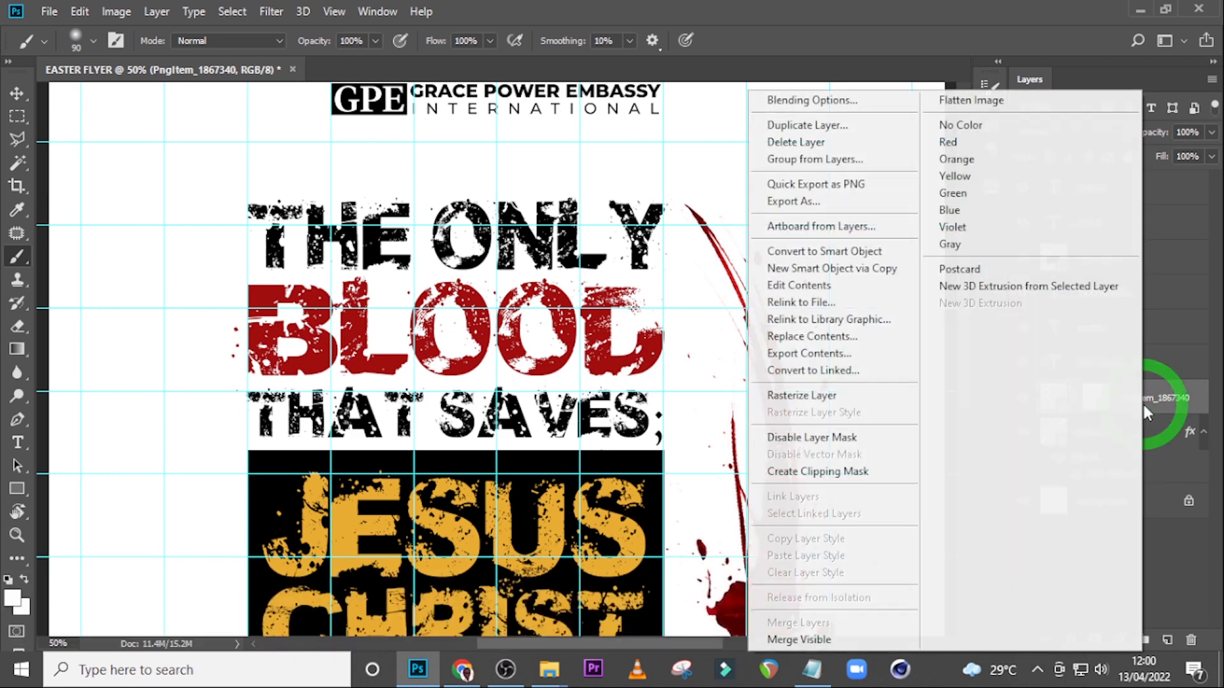
left_click(827, 255)
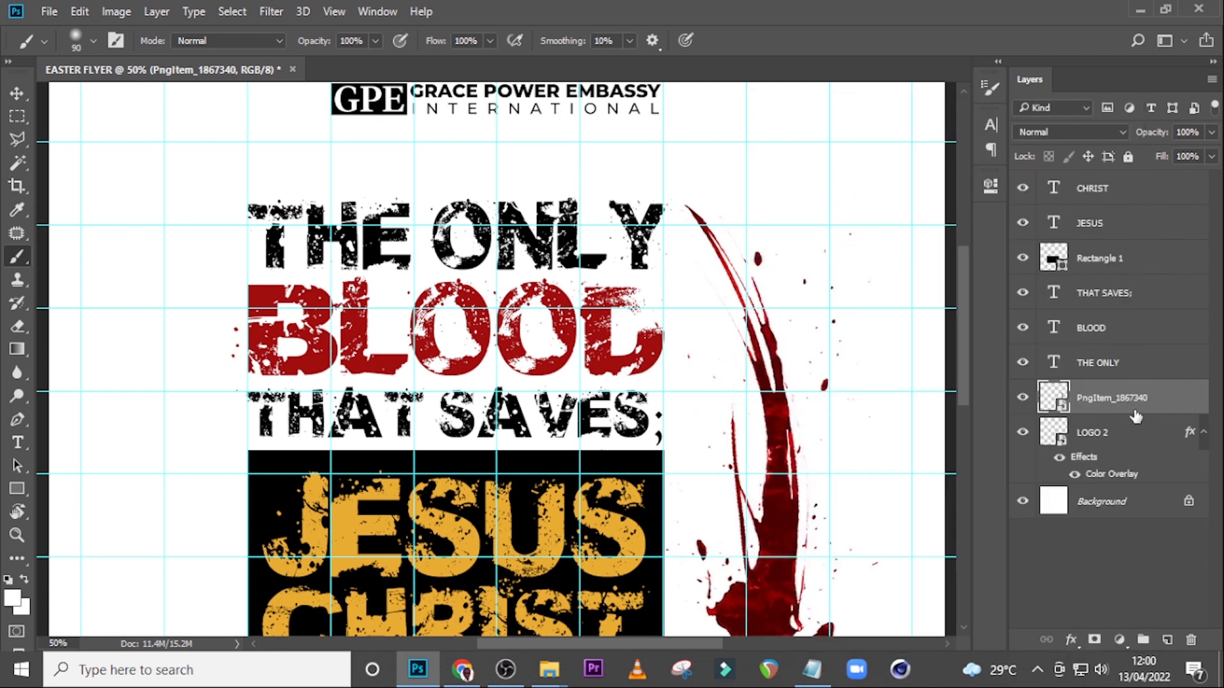
Group all layers from "CHRIST" down to LOGO 2, leaving out the Background.
left_click(1092, 191)
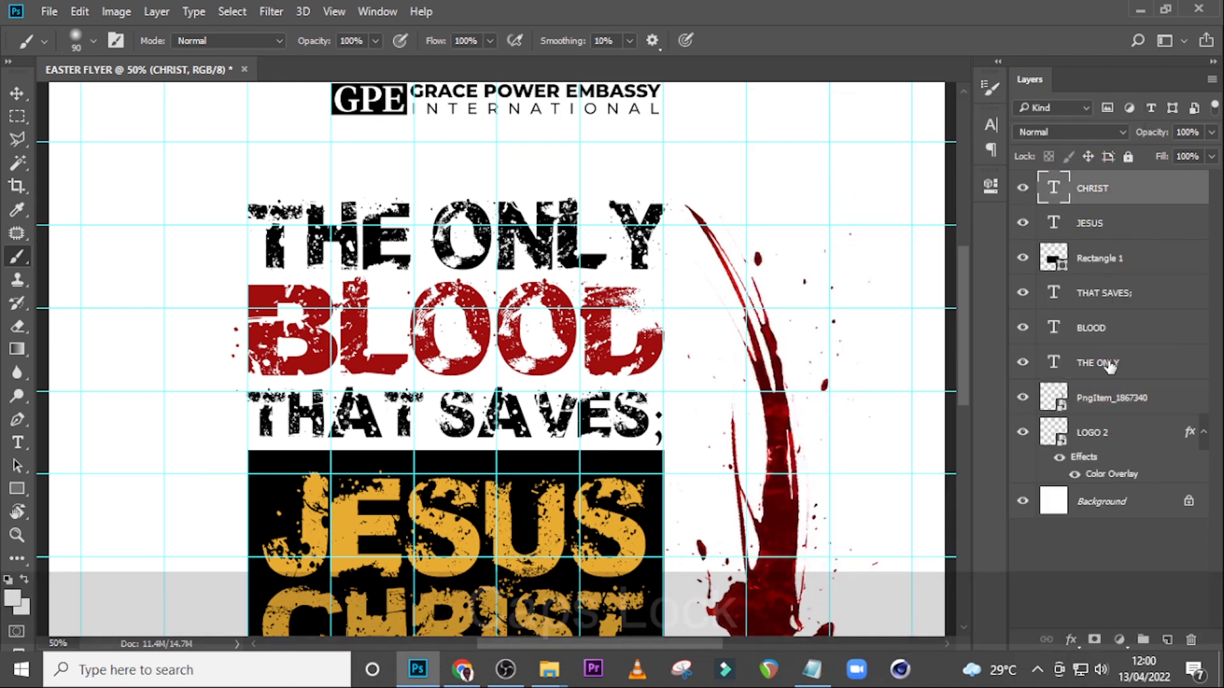
key("Caps_Lock")
left_click(1117, 431)
left_click(1105, 187)
left_click(1123, 435, "shift")
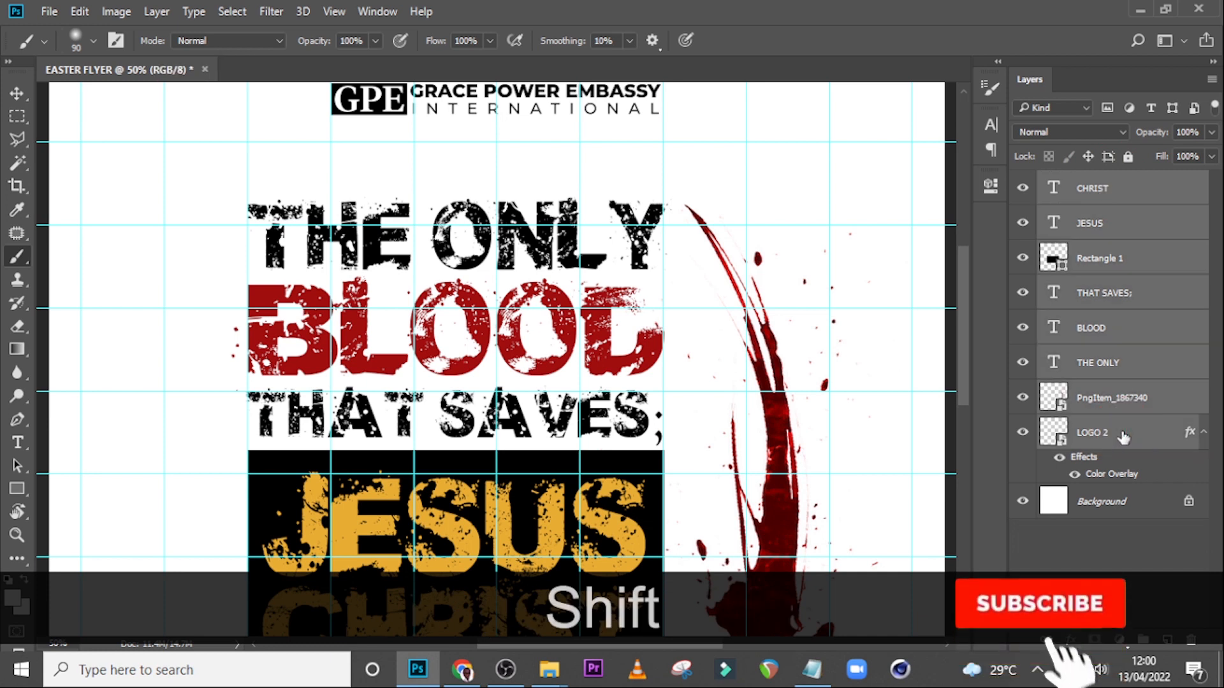
key("ctrl+shift+g")
Rename the new layer group as MAIN THEME.
double_click(1091, 181)
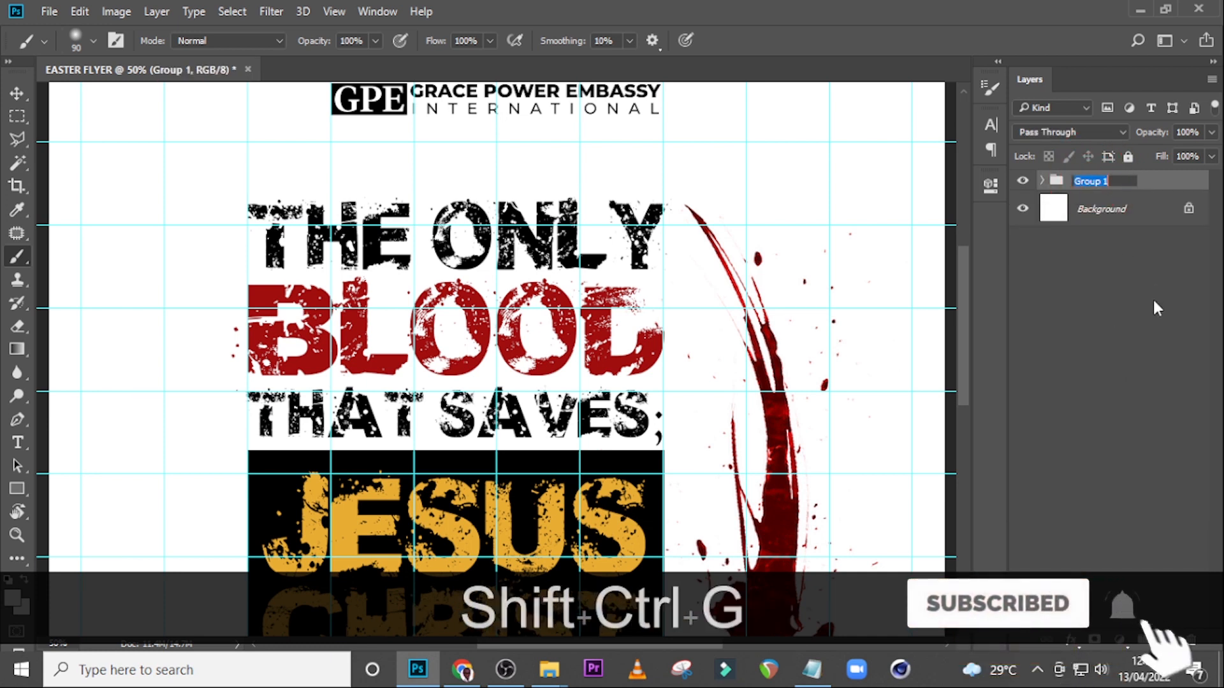
key("Caps_Lock")
key("Caps_Lock")
type("MAIN THEME")
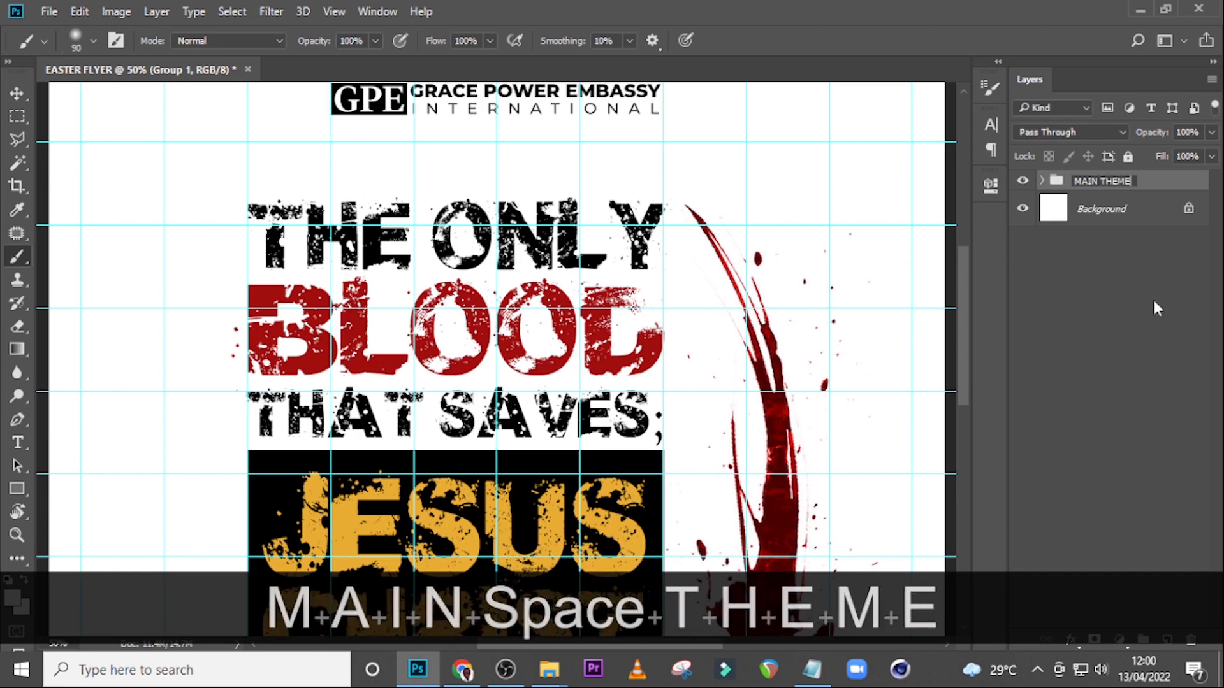
key("Return")
Free-transform the PngItem_1867340 blood splatter inside the MAIN THEME group, rotating it slightly clockwise.
key("ctrl+0")
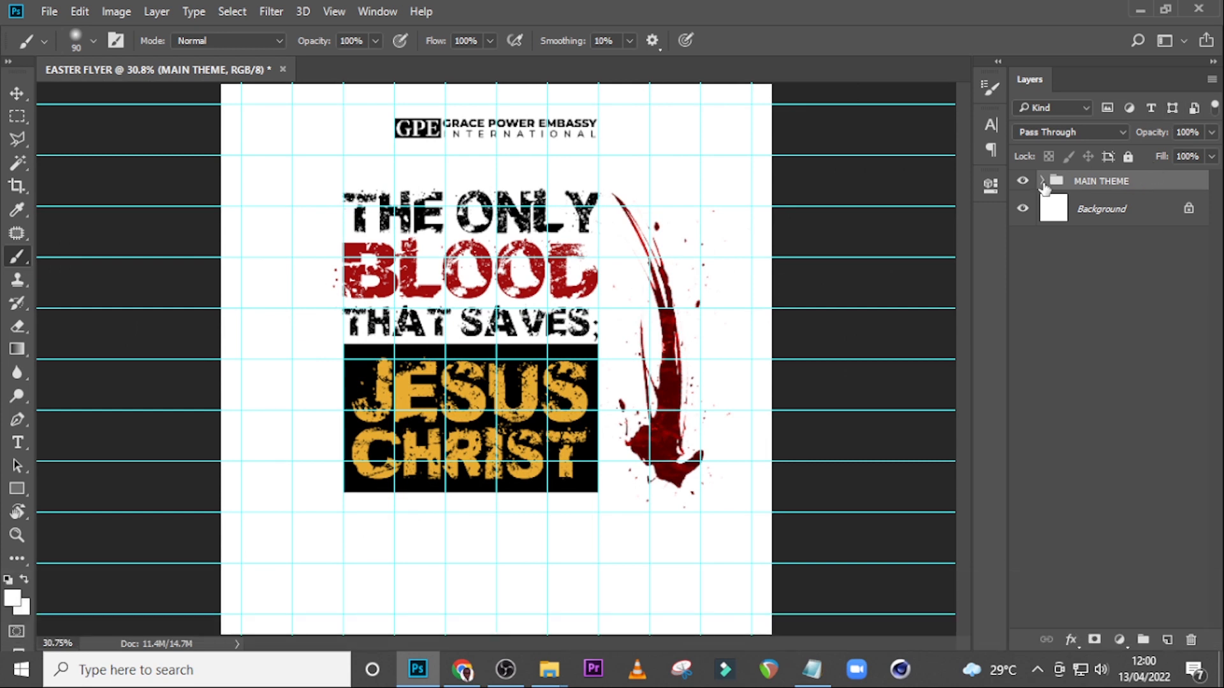
left_click(1042, 181)
left_click(1114, 420)
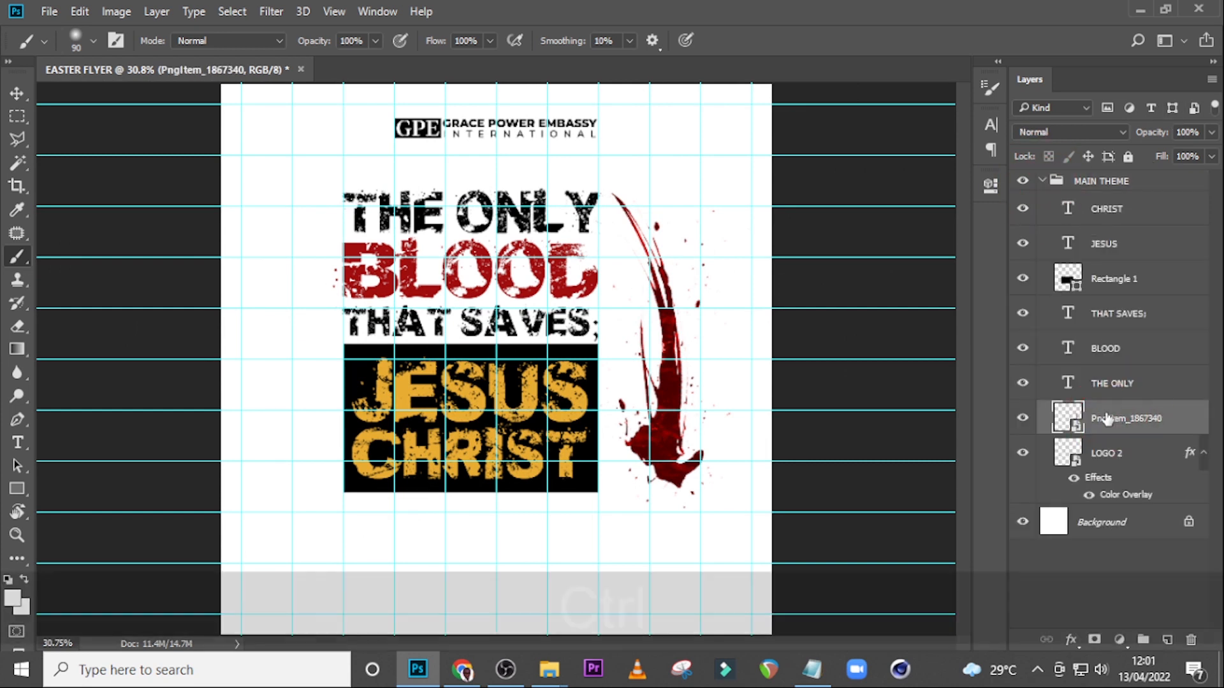
key("ctrl+t")
left_click_drag(708, 138, 721, 141)
key("Return")
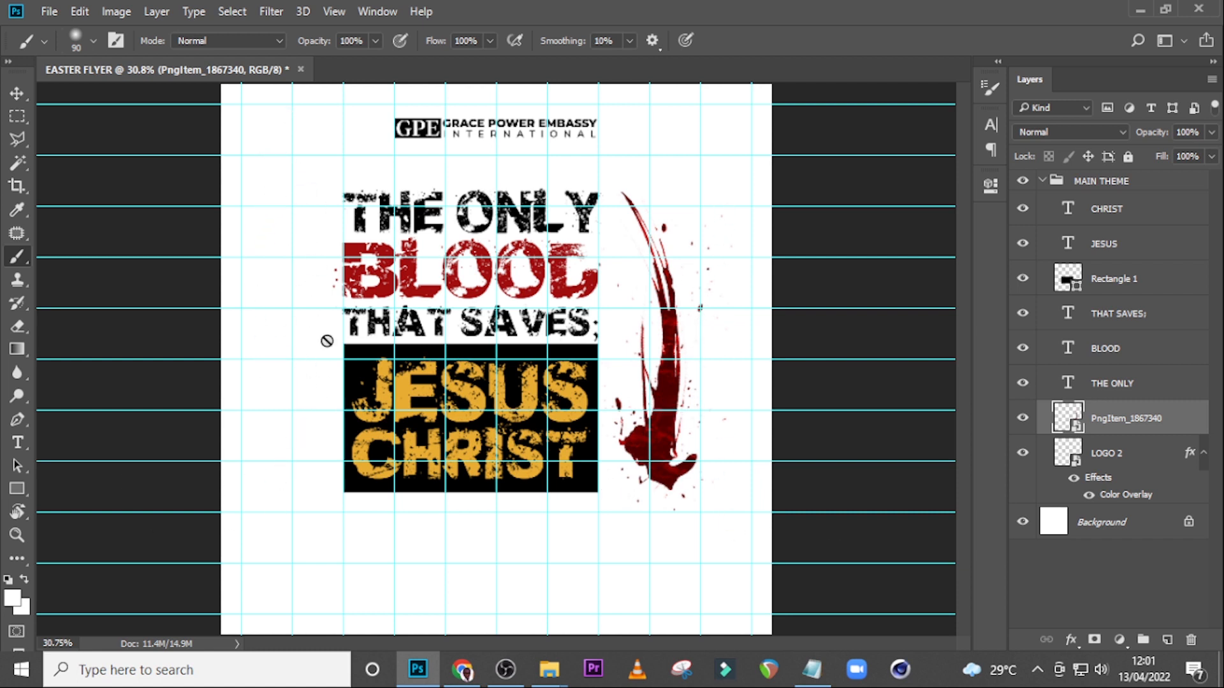
Add the "FOR MORE INFO" phone line, copied from the open notes document, as a text layer above the MAIN THEME group.
key("t")
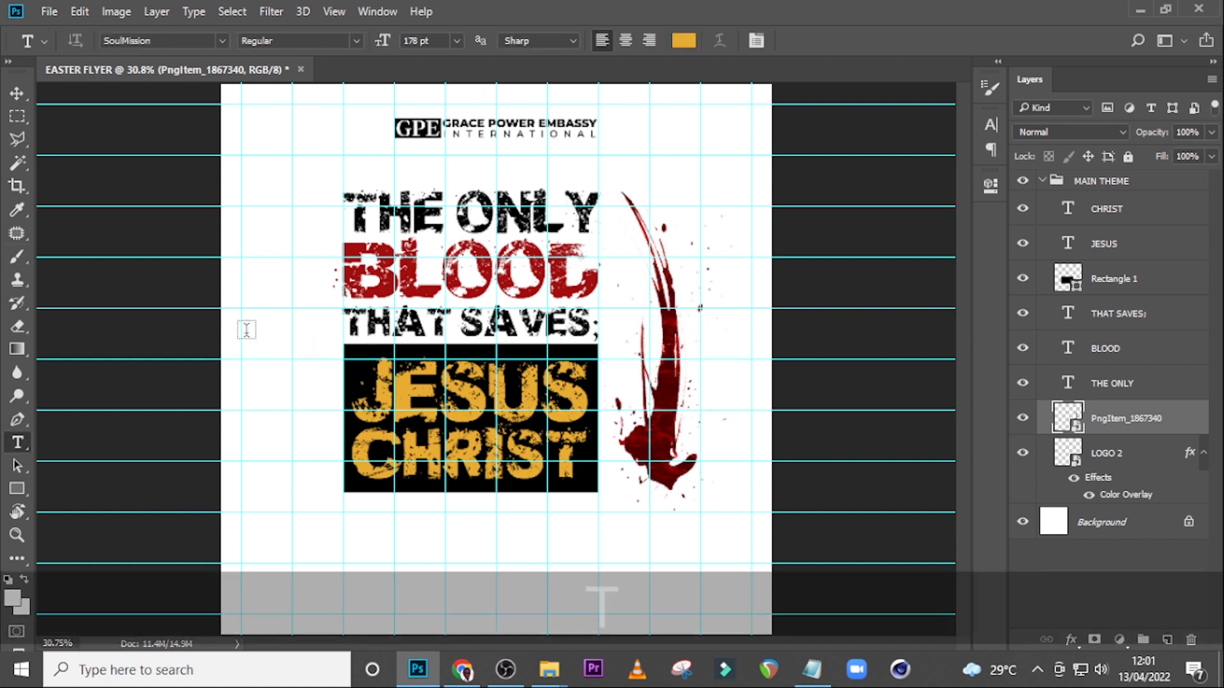
left_click(261, 182)
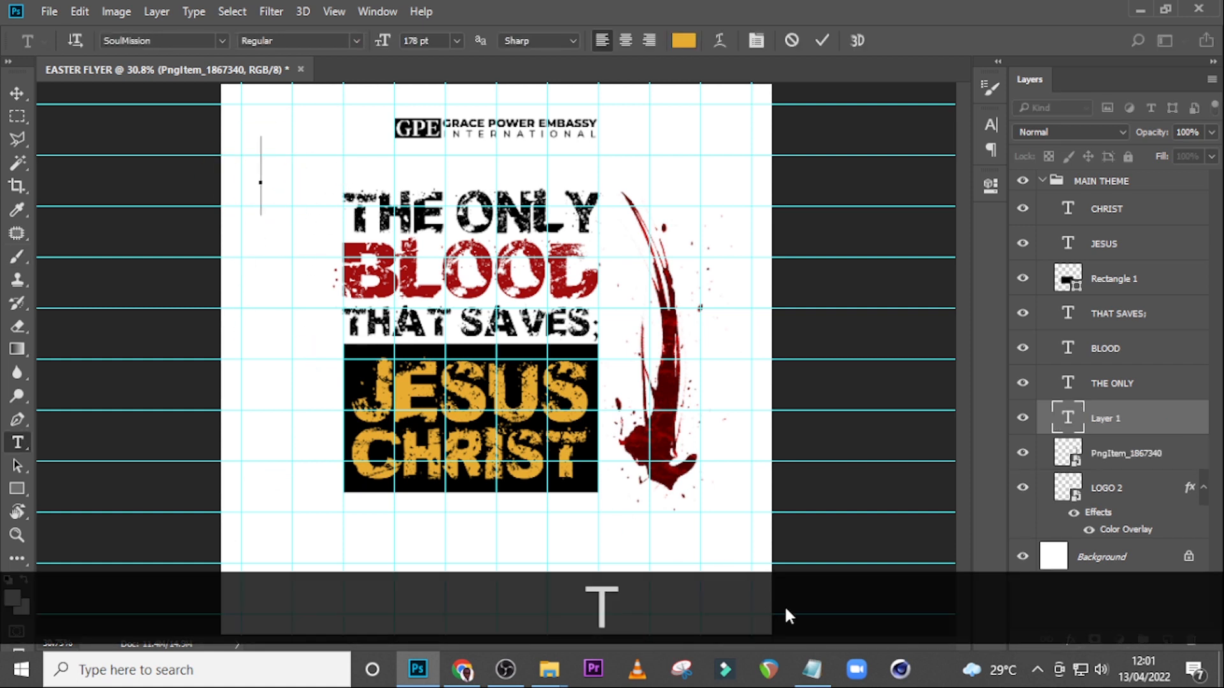
left_click(812, 669)
left_click_drag(928, 532, 684, 545)
key("ctrl+c")
left_click(677, 7)
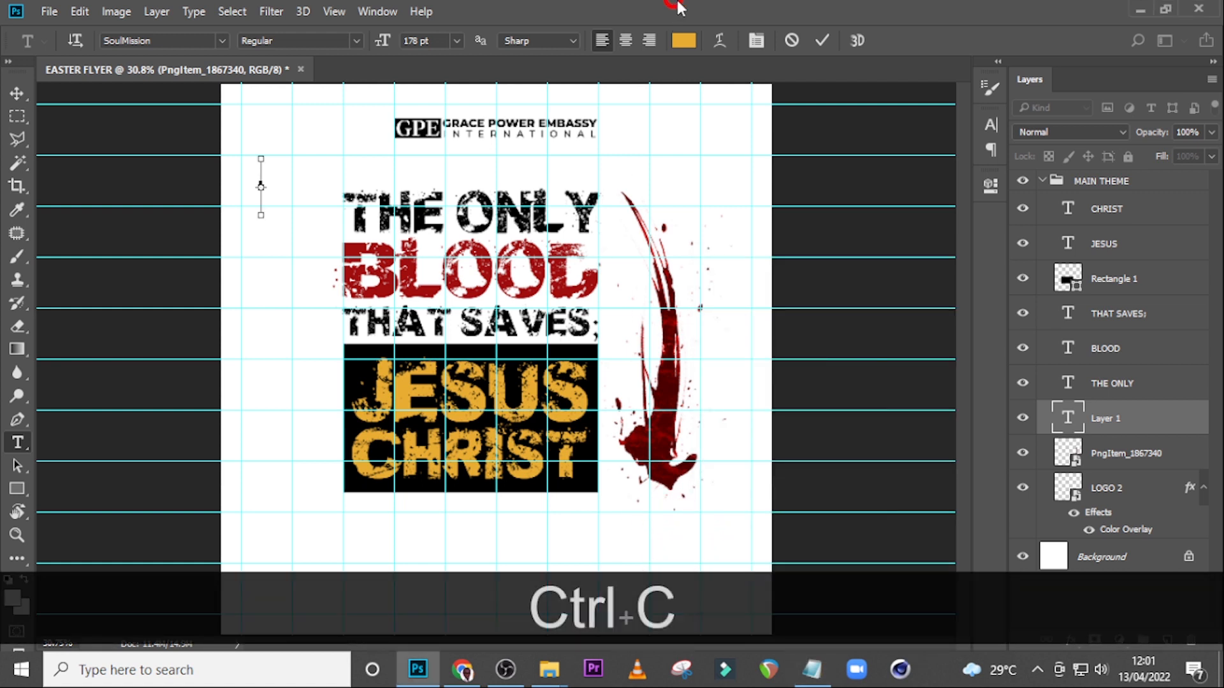
key("ctrl+v")
left_click_drag(1104, 434, 1093, 170)
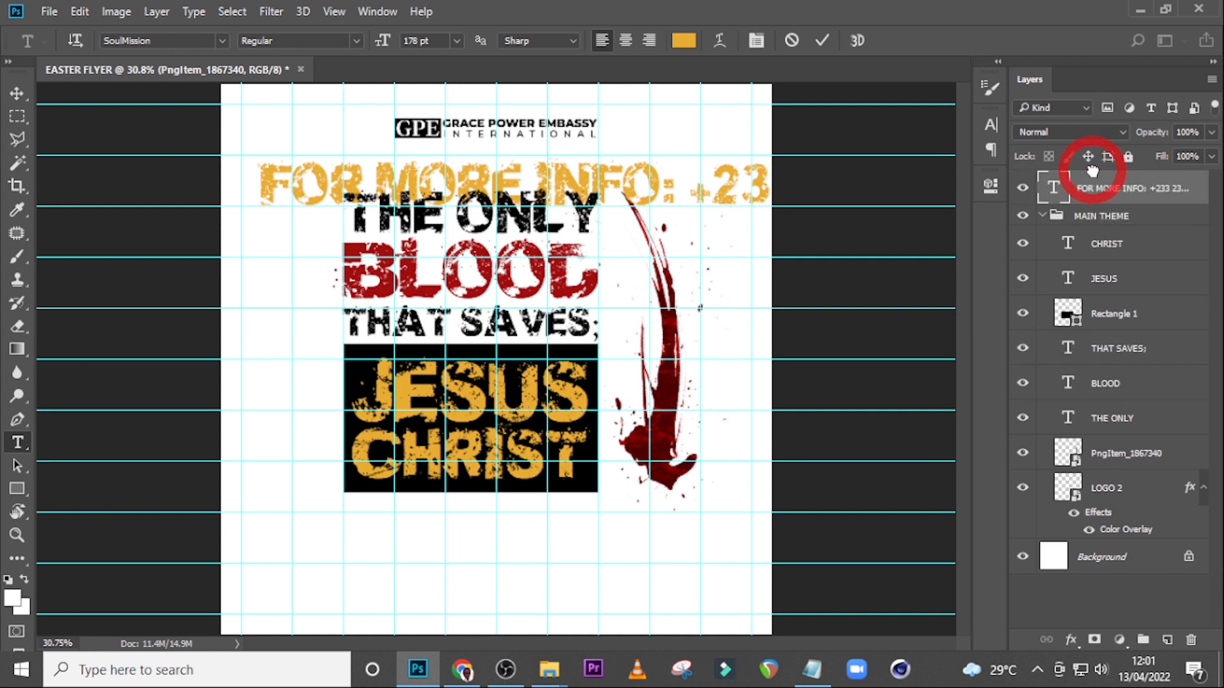
left_click(1045, 217)
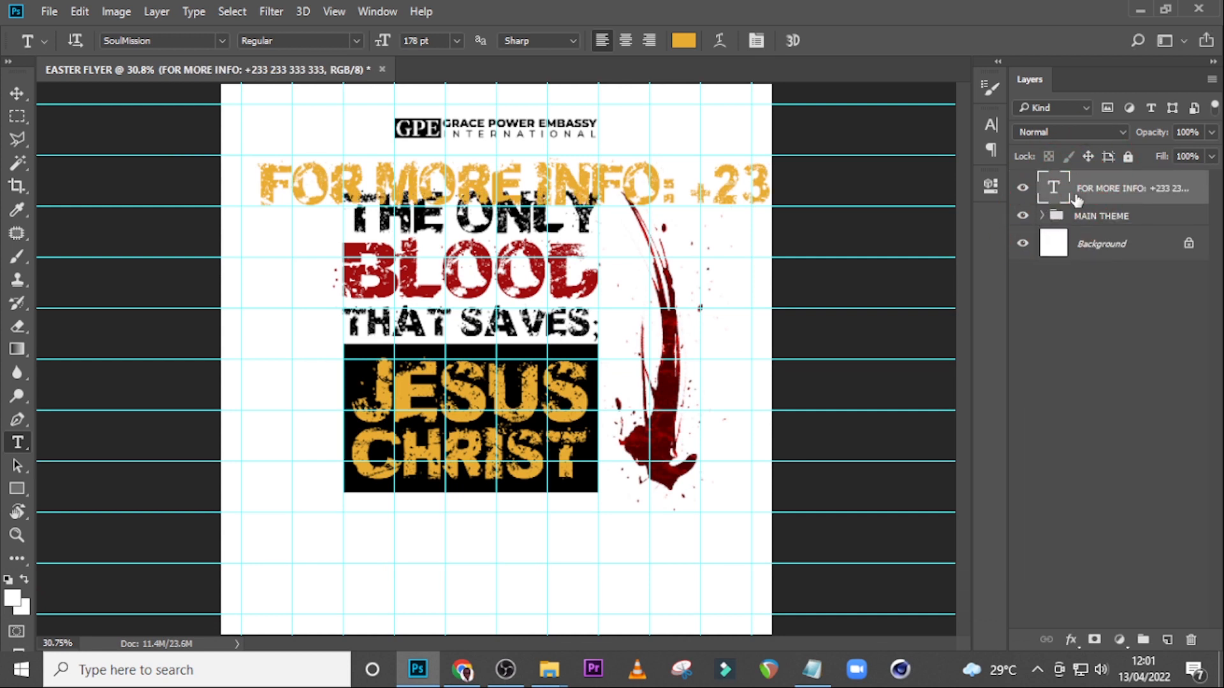
Set the contact line's font to Montserrat SemiBold at 30 pt.
left_click(990, 125)
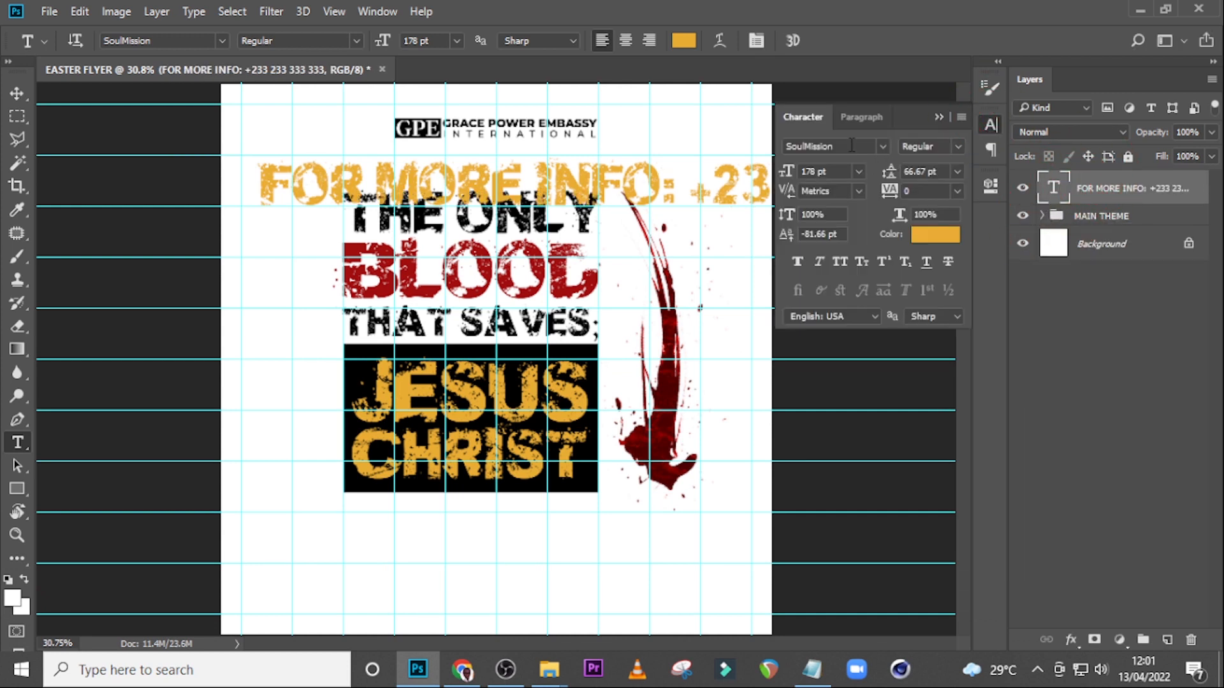
left_click(883, 147)
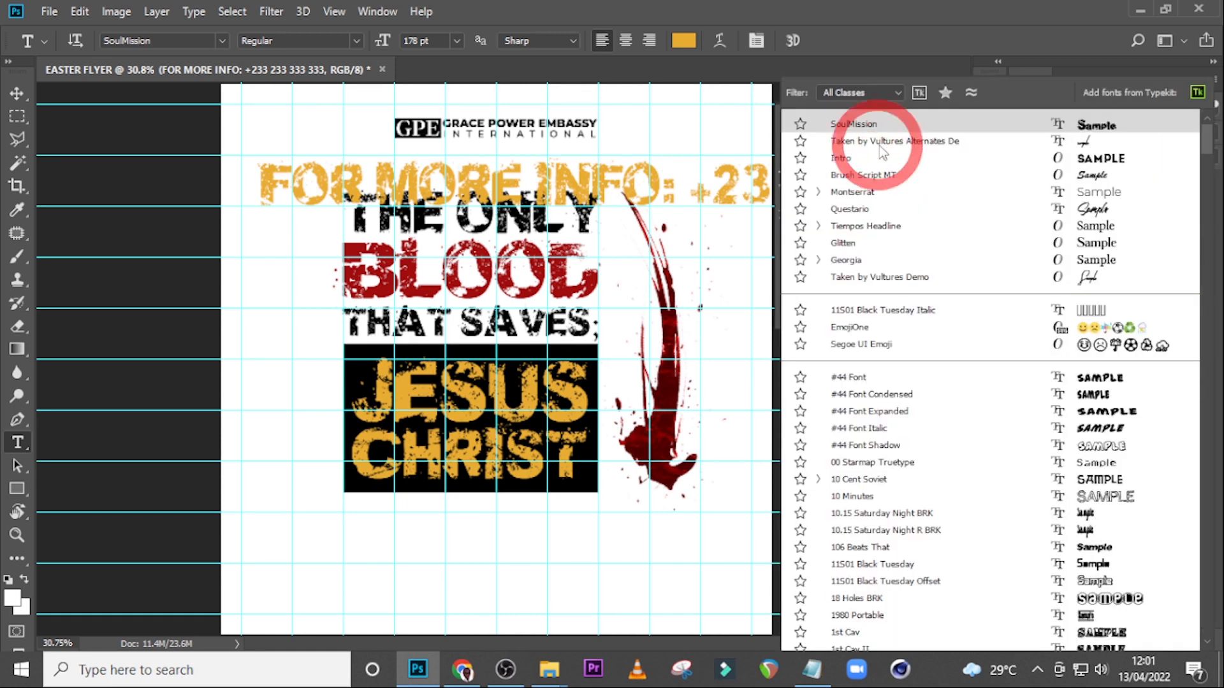
left_click(853, 191)
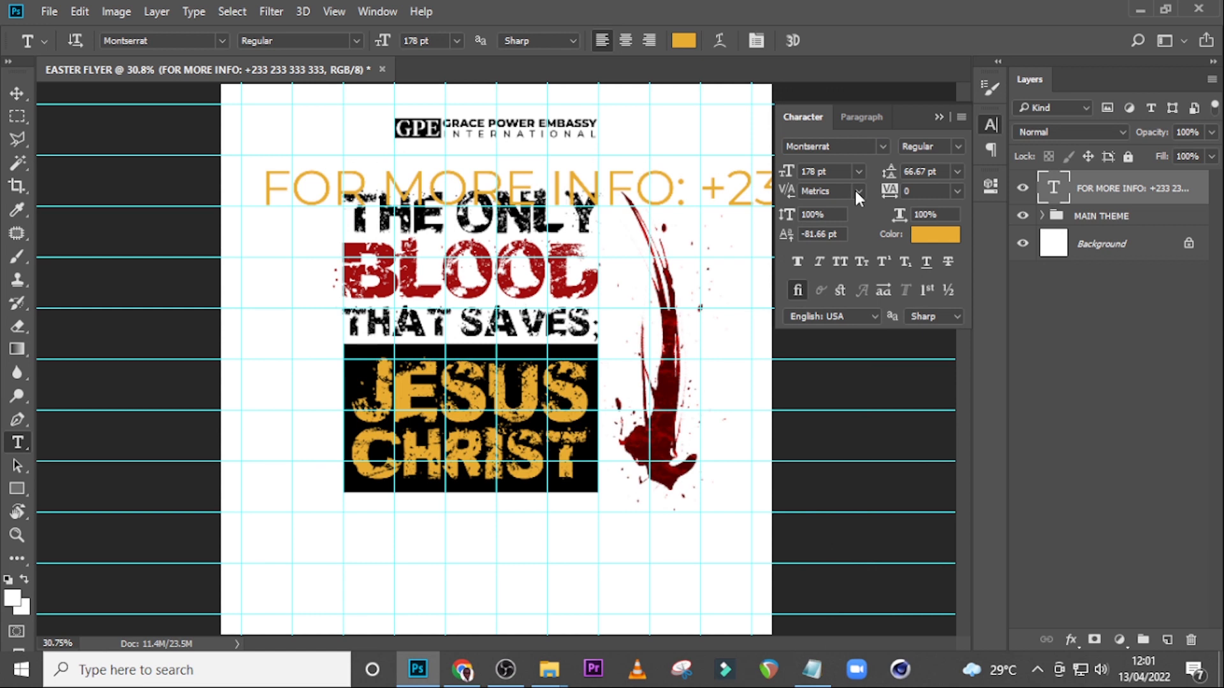
left_click(957, 147)
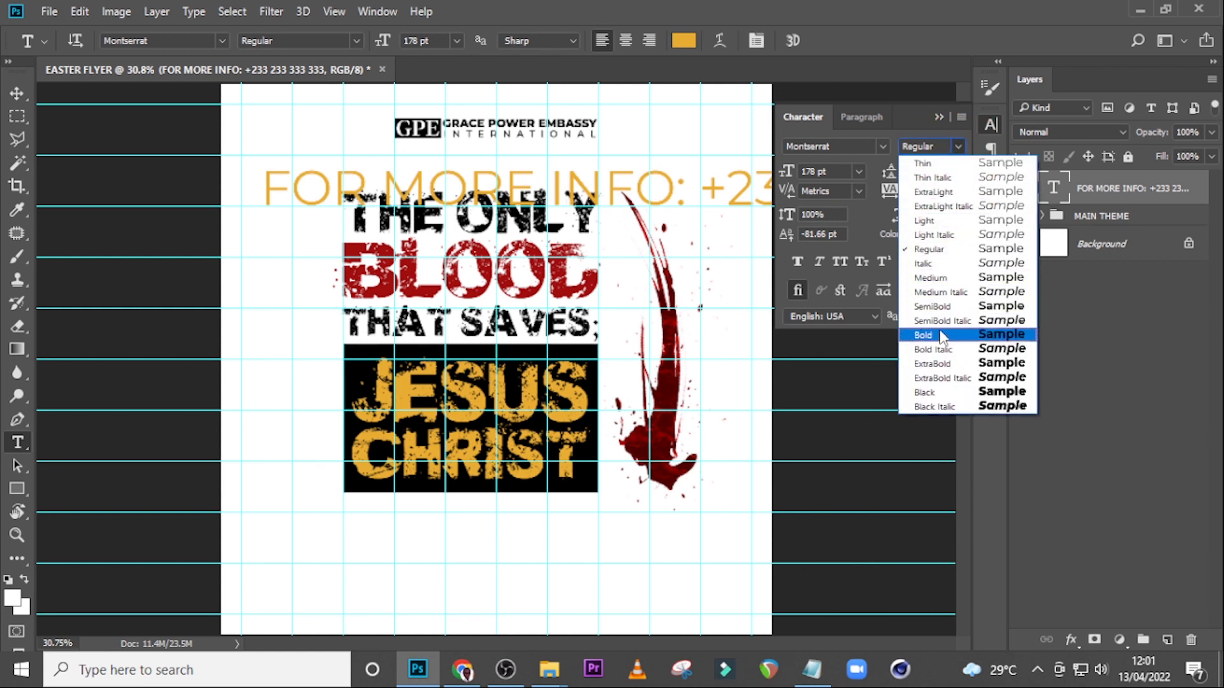
left_click(932, 307)
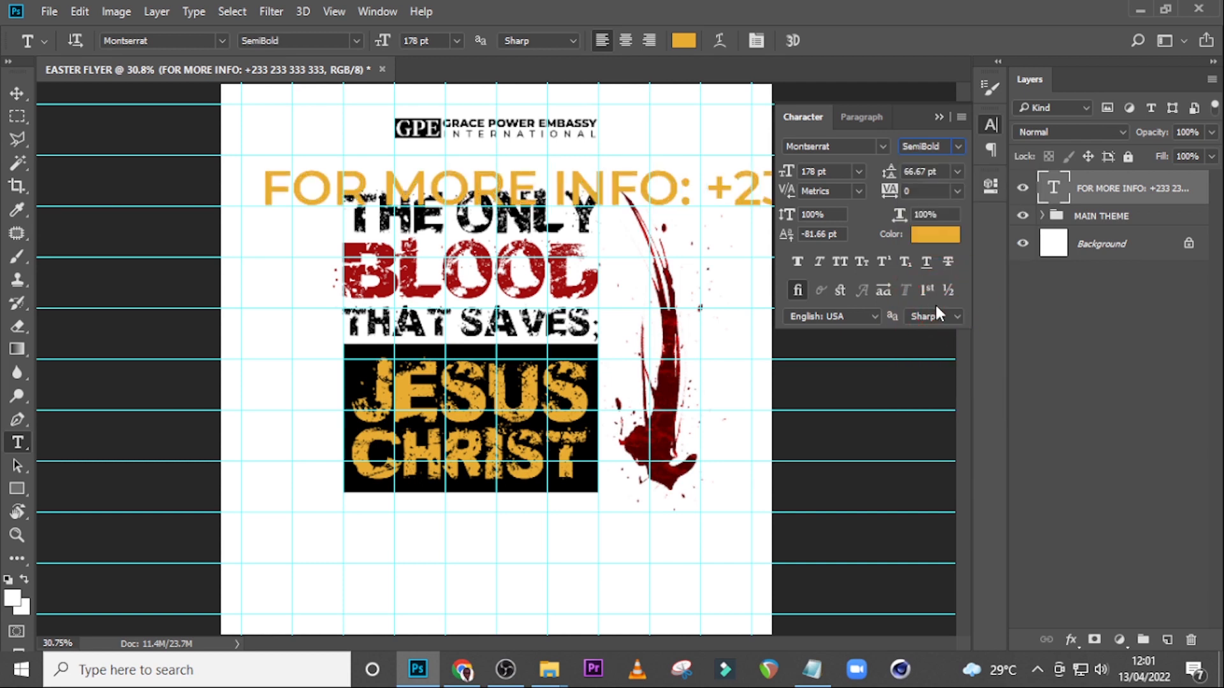
left_click(832, 171)
type("30")
key("Return")
Set the contact line's tracking to 1000 and its text color to black (000000).
key("BackSpace")
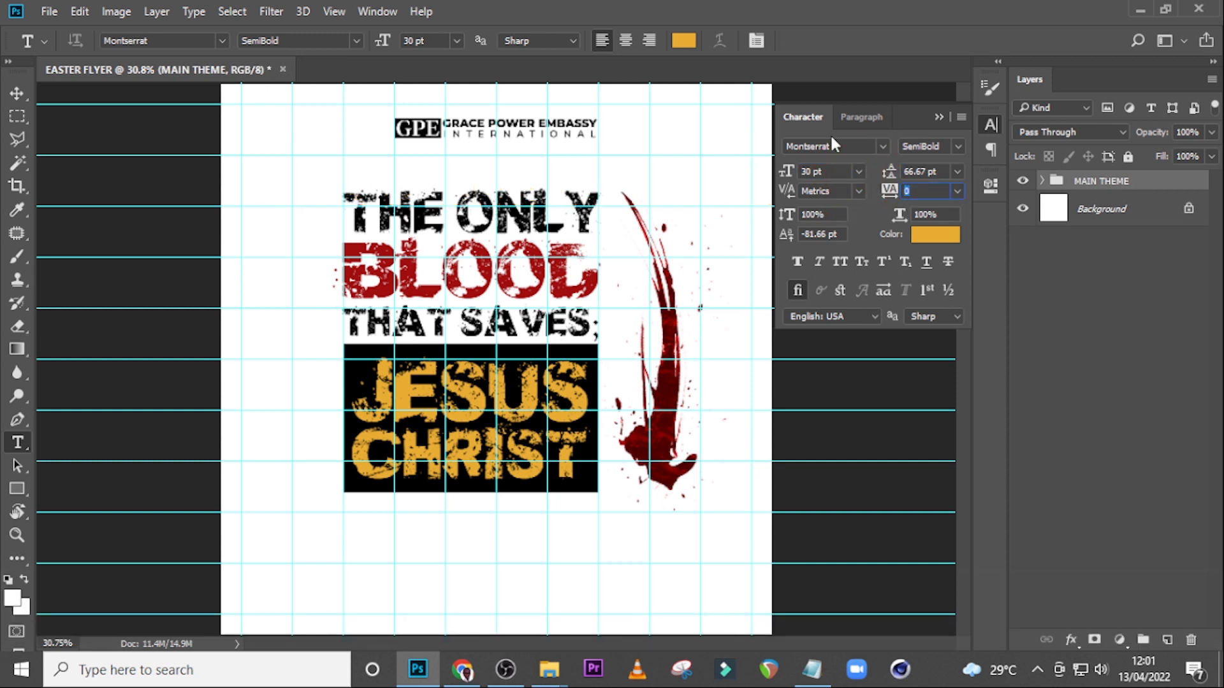
type("1000")
key("Return")
left_click(929, 237)
left_click_drag(696, 370, 660, 401)
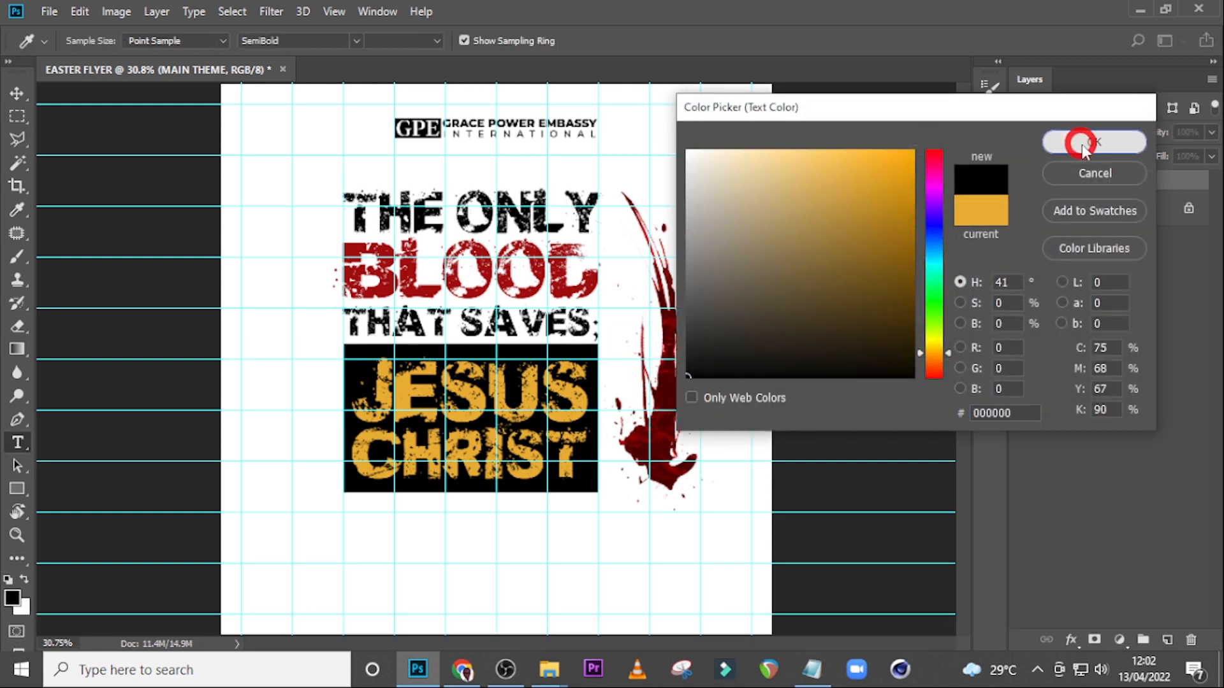
left_click(1080, 141)
Rotate the contact line 90° counter clockwise and move it into the empty margin left of the headline.
key("v")
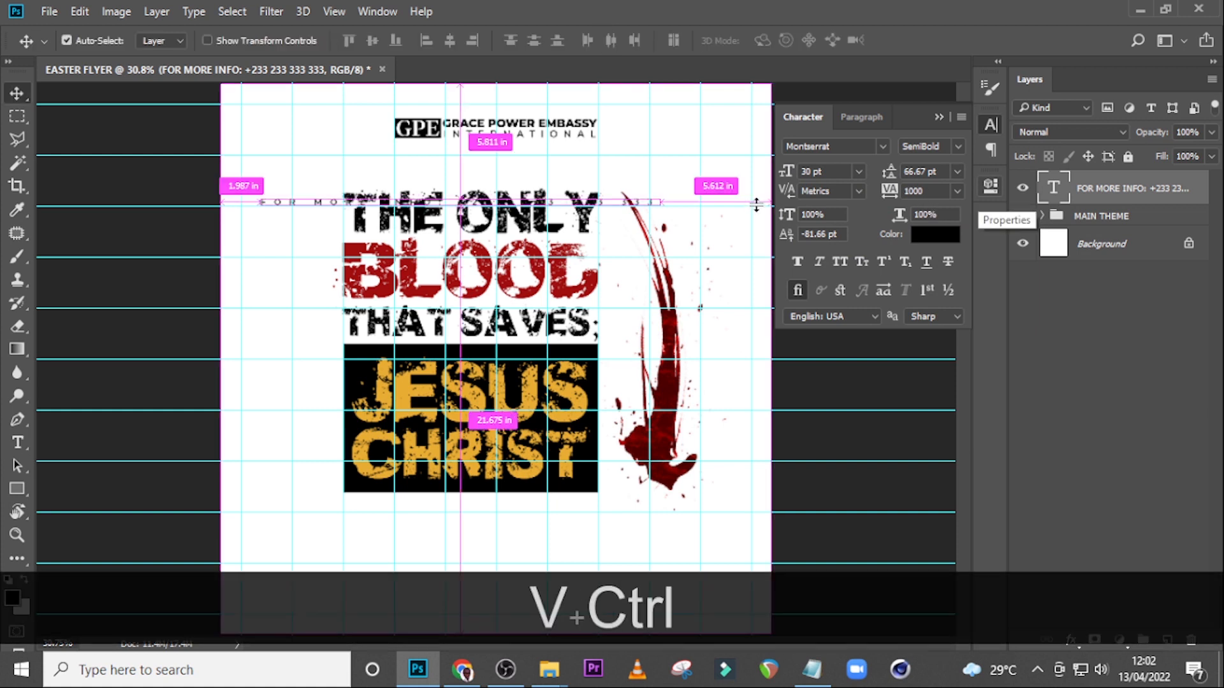
key("ctrl+t")
right_click(569, 139)
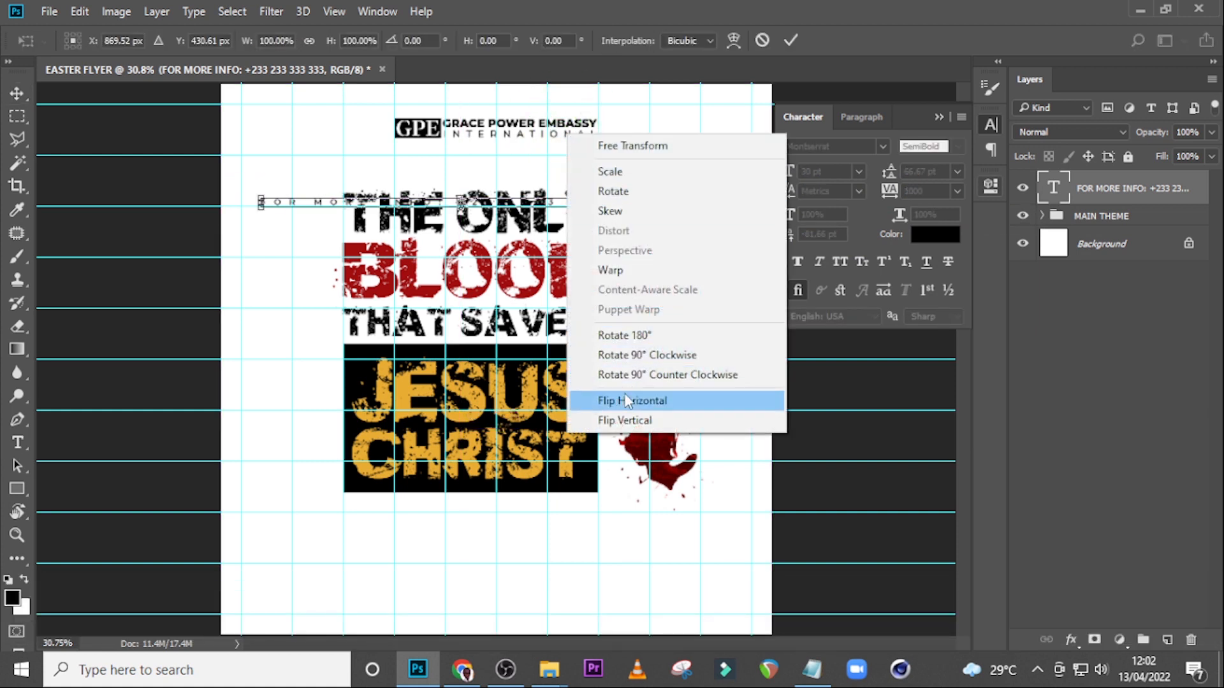
left_click(657, 373)
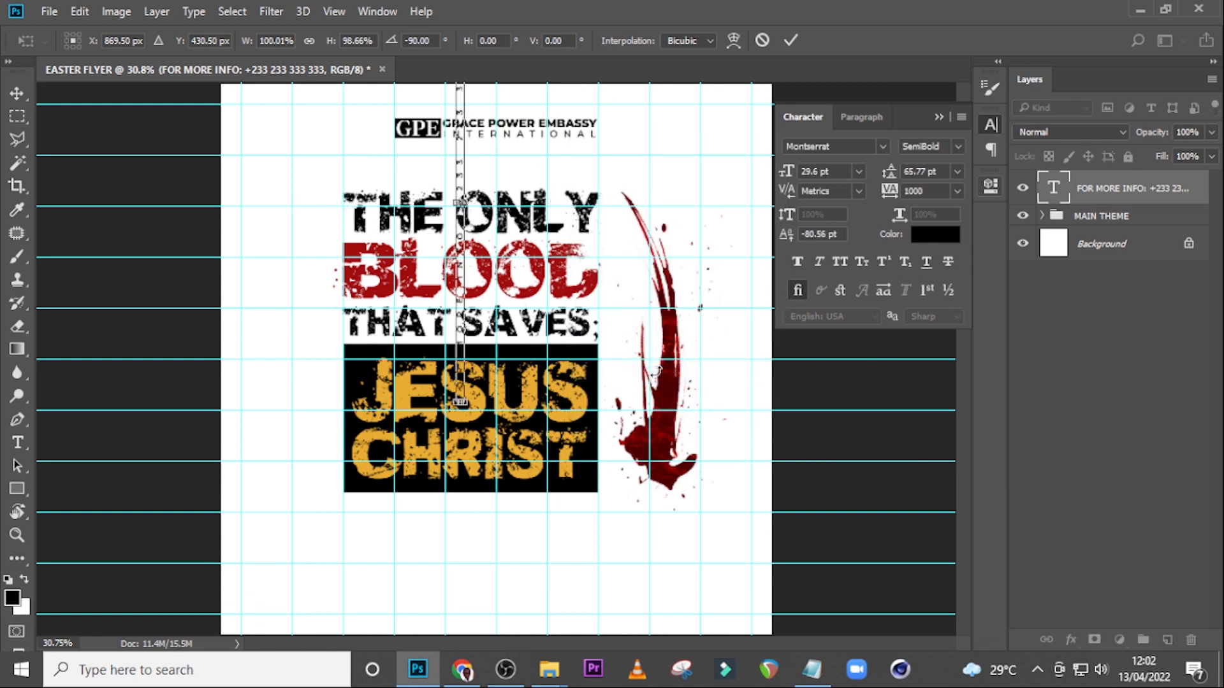
key("Return")
key("v")
left_click_drag(496, 204, 328, 331)
Shift the vertical contact line slightly lower in the flyer's left margin with Free Transform and apply it.
key("ctrl+t")
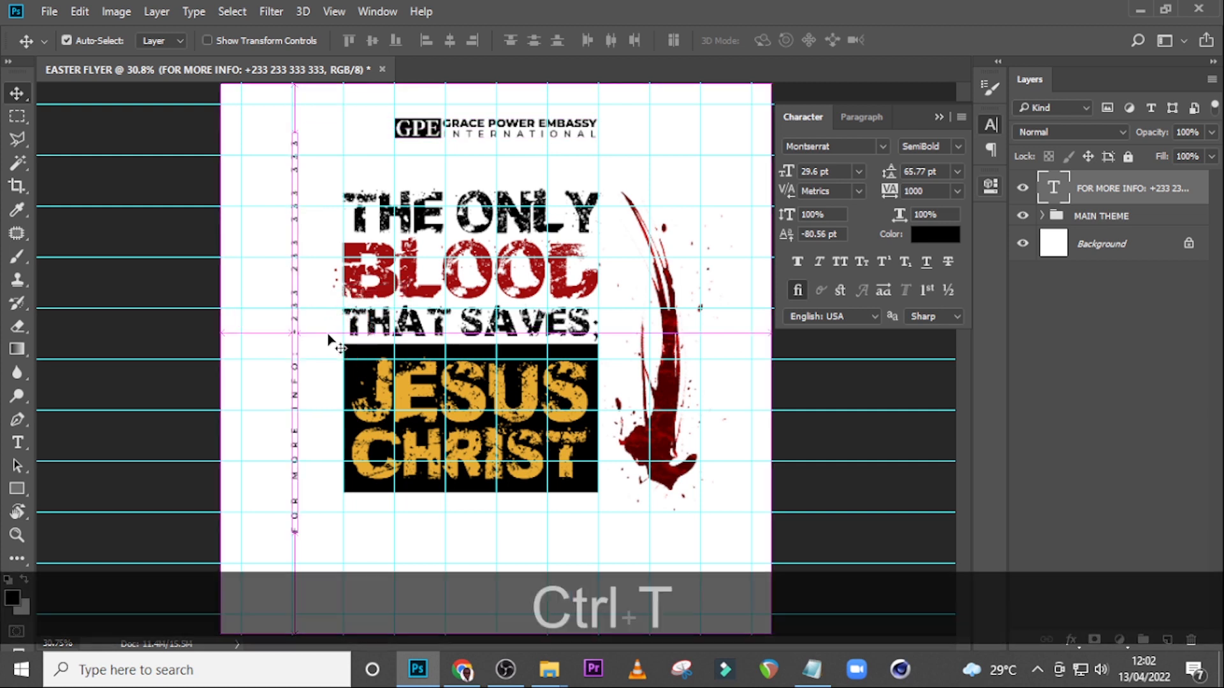
key("shift")
left_click_drag(325, 246, 295, 251)
key("ctrl+z")
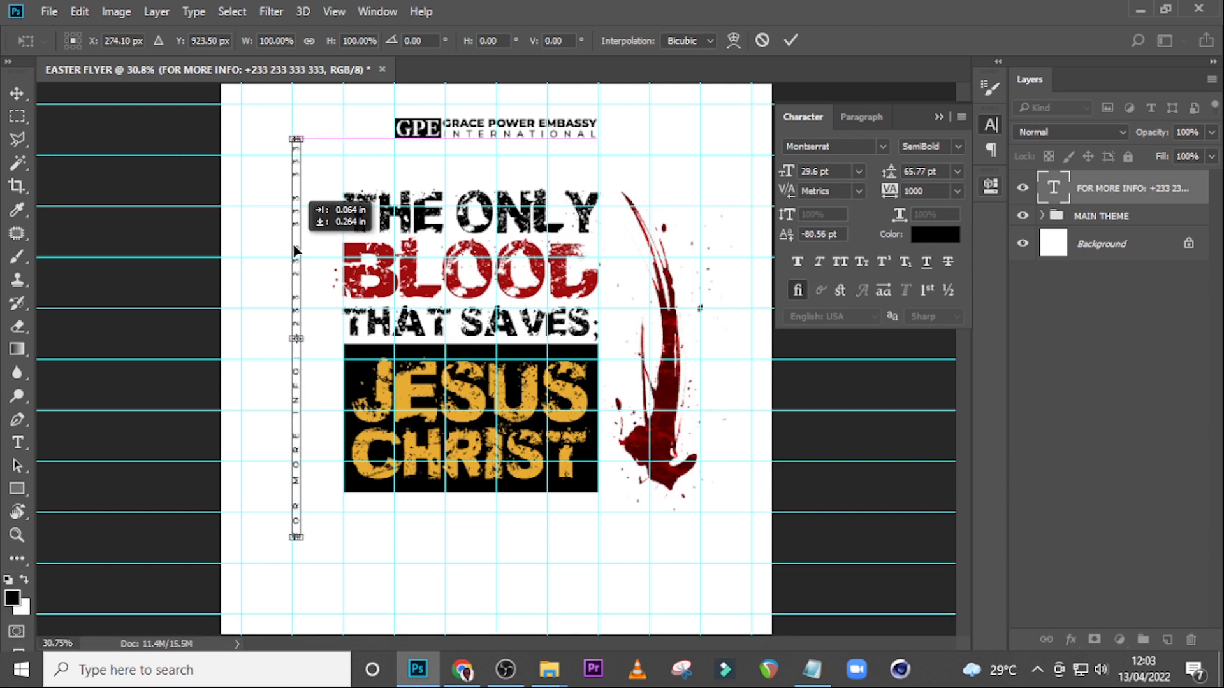
left_click_drag(295, 247, 291, 264)
key("Return")
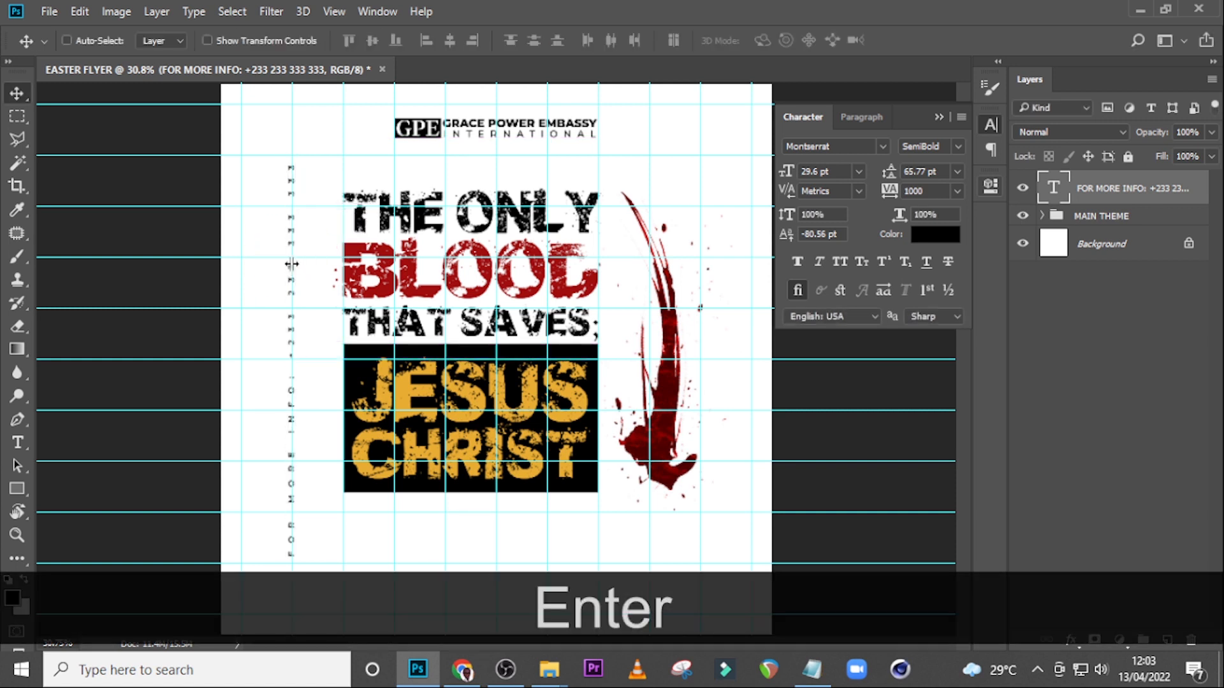
Nudge the vertical contact line right and up so it sits just beside the vertical guide in the left margin.
key("Right")
key("Right")
key("Right")
key("Right")
key("Right")
key("Right")
key("Right")
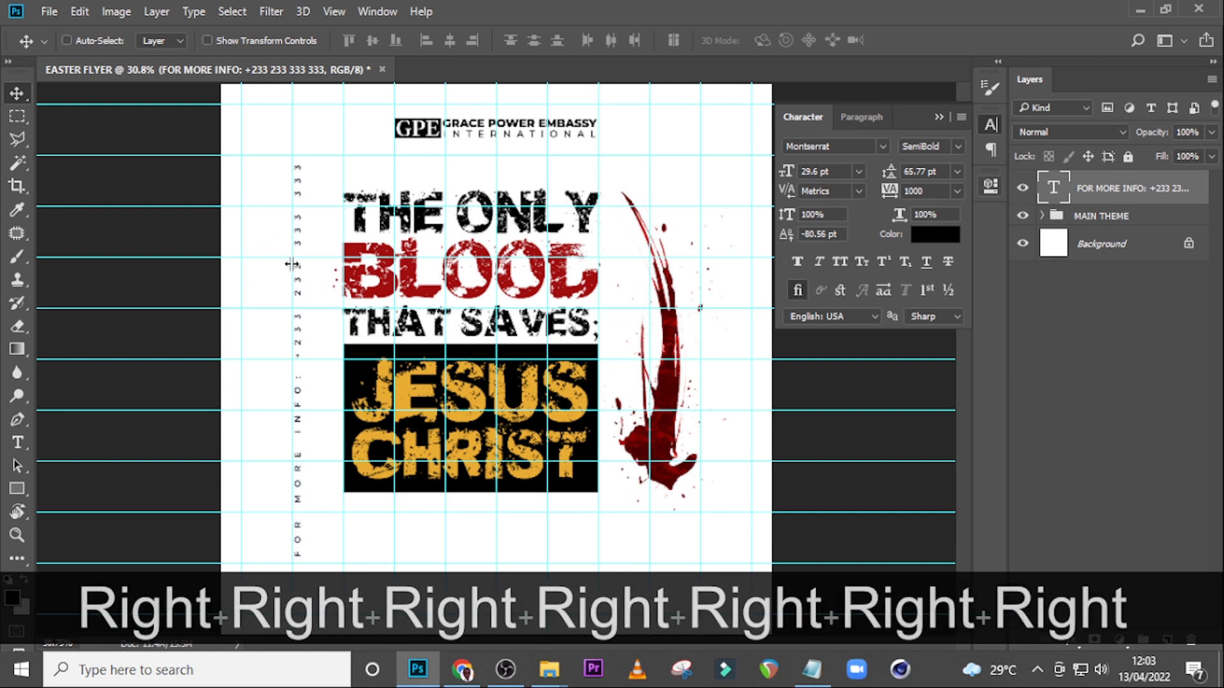
key("Up")
key("Up")
key("Up")
key("Up")
key("Up")
key("Up")
key("Up")
key("Up")
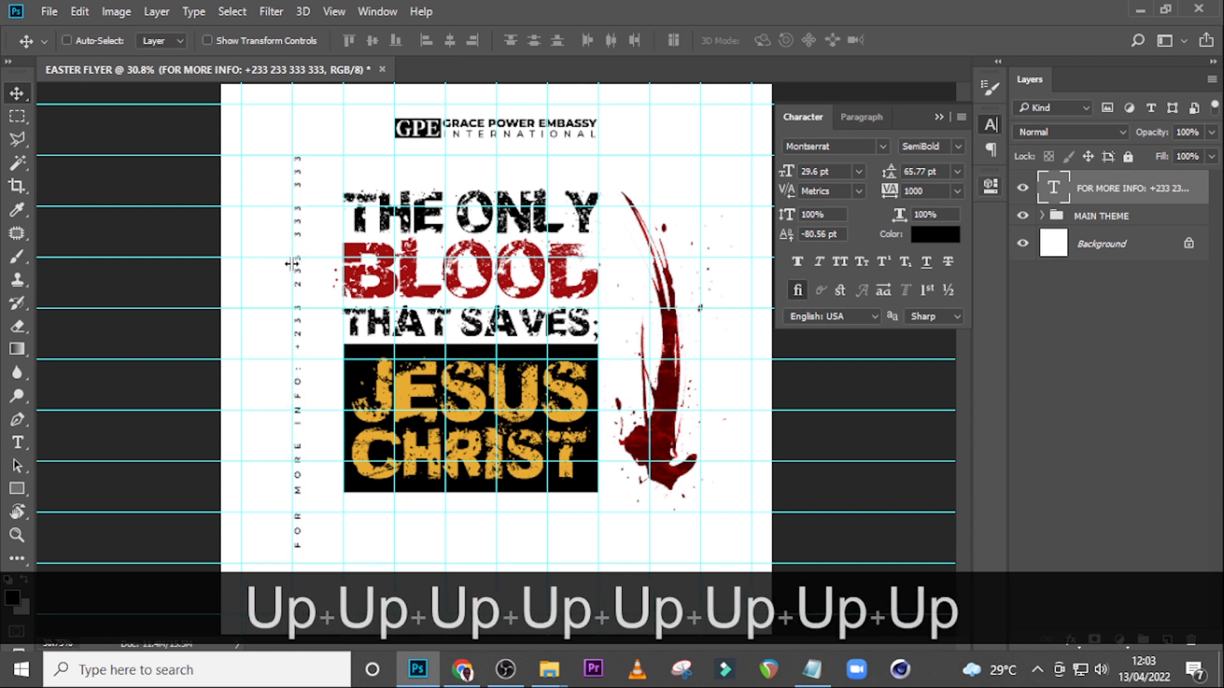
key("Left")
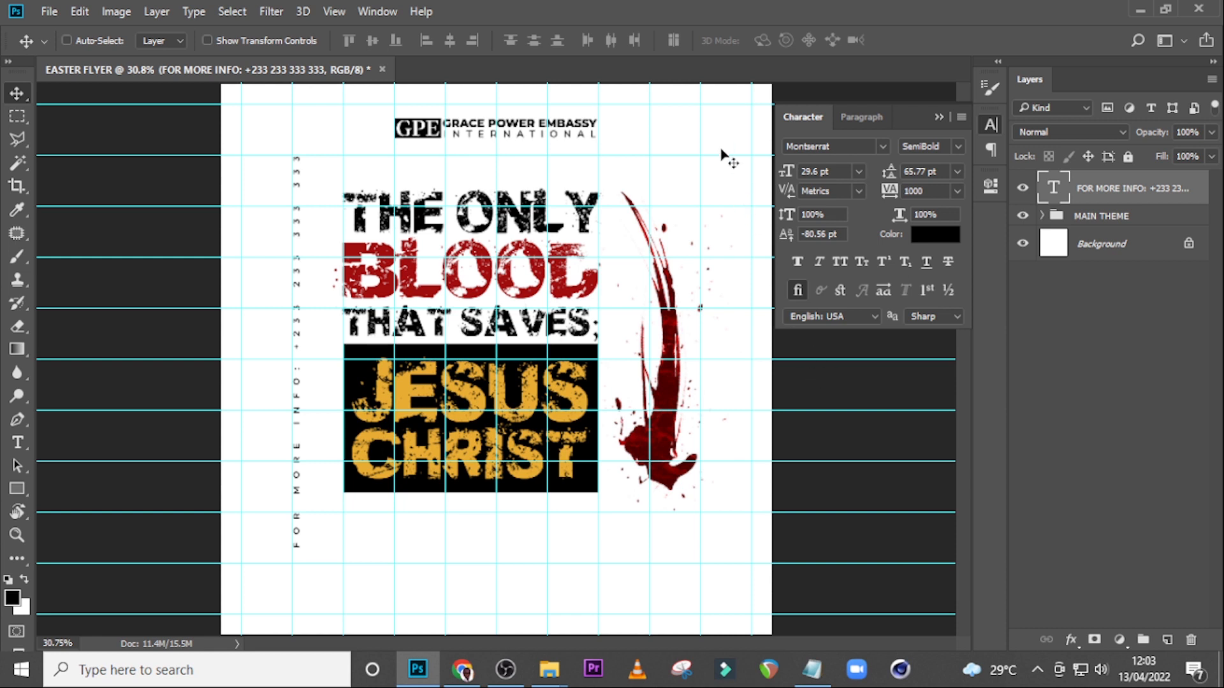
Place the business-man-20 image from the EASTER FLYER folder above the contact line layer and flip it horizontally.
left_click(1127, 190)
mouse_move(549, 670)
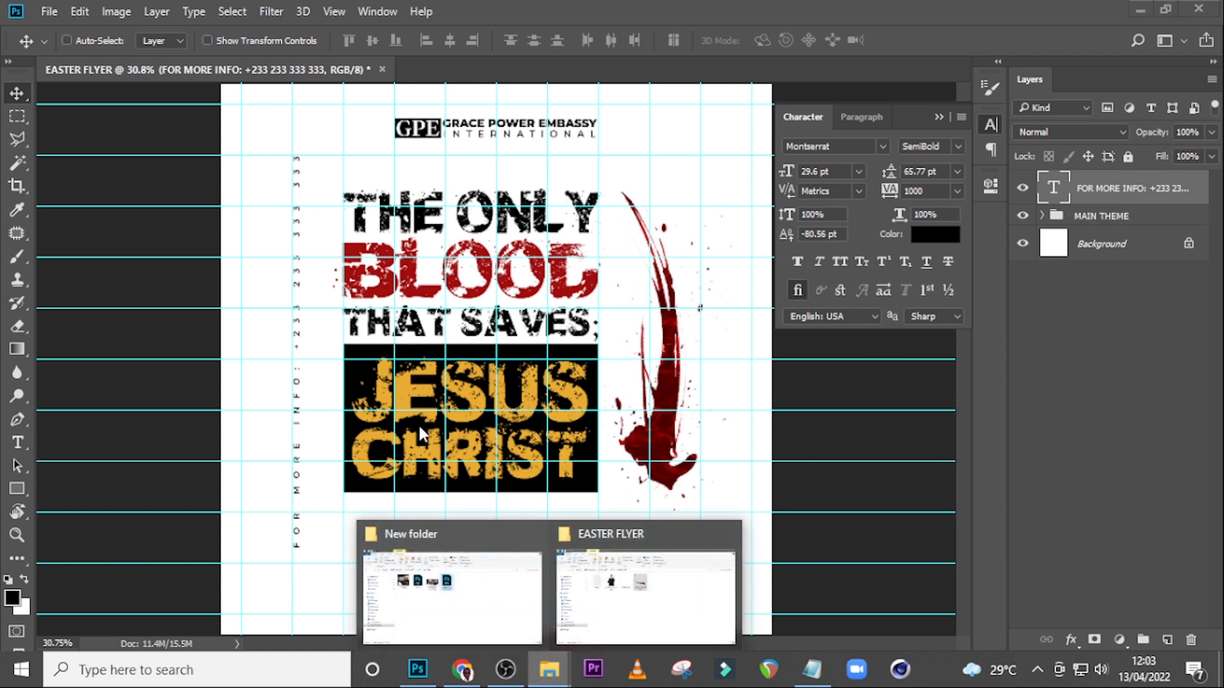
left_click(559, 605)
left_click_drag(369, 219, 436, 532)
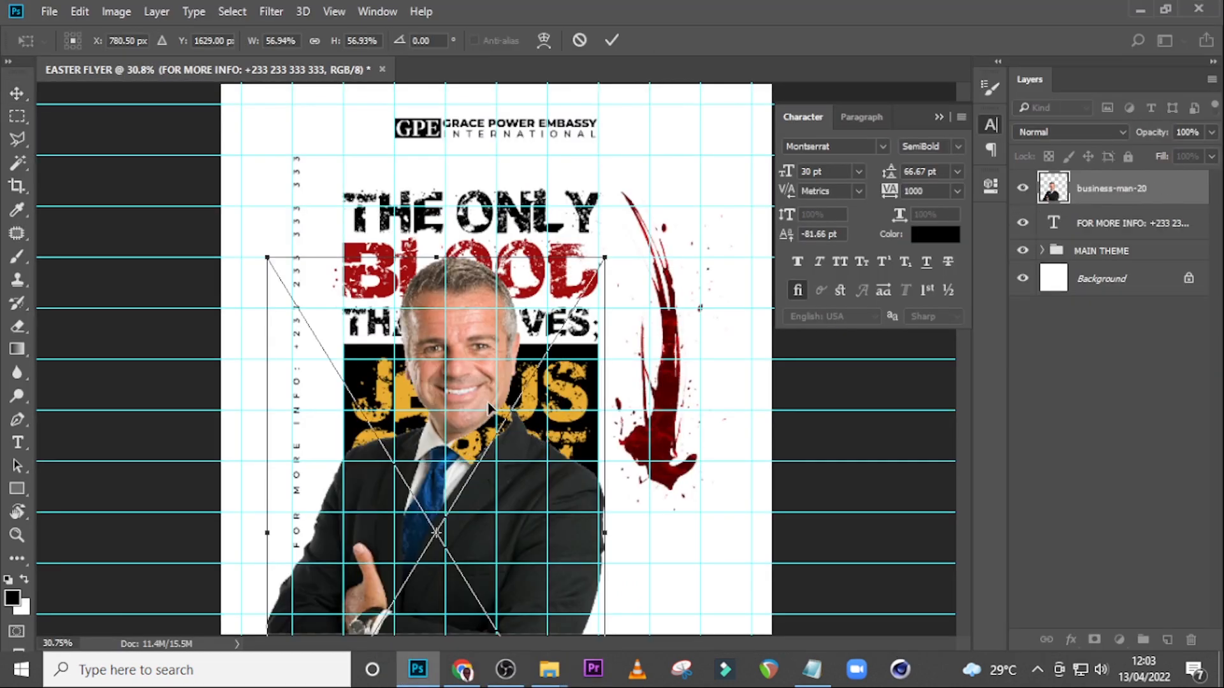
right_click(489, 401)
left_click(553, 369)
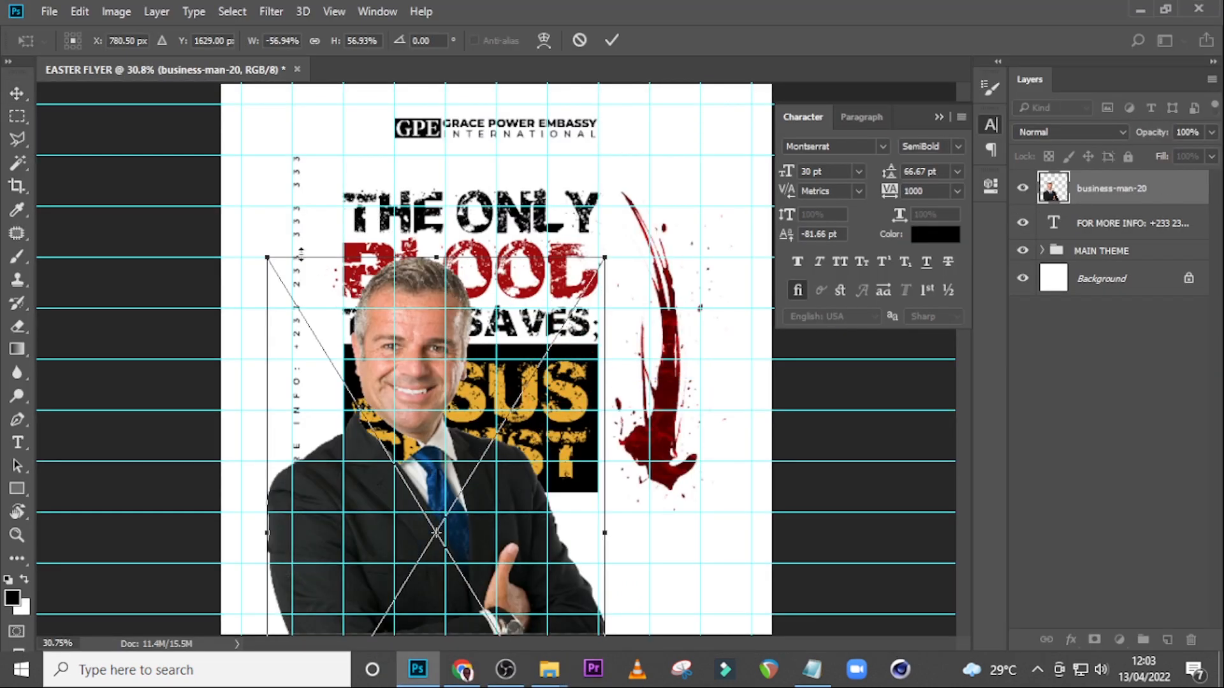
Scale the portrait to about 30.6% and position it below the JESUS CHRIST block, aligned with the block's left edge.
left_click_drag(265, 259, 411, 461)
left_click_drag(477, 537, 431, 542)
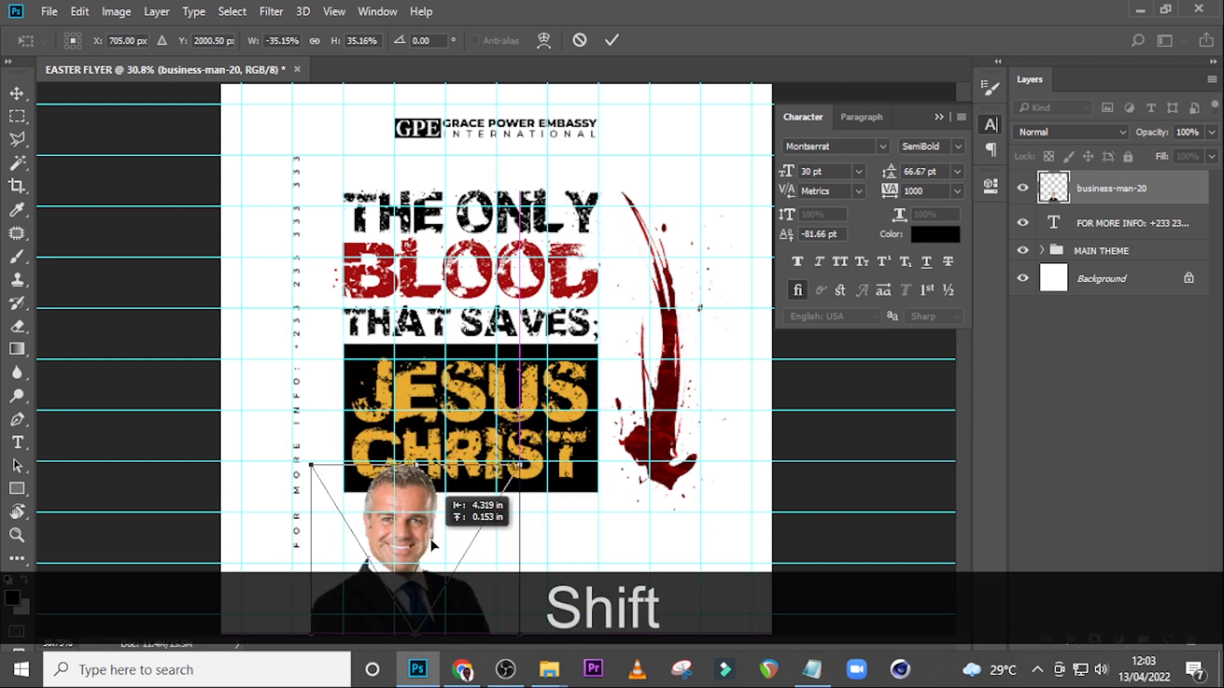
left_click_drag(519, 464, 504, 489)
left_click_drag(426, 543, 441, 542)
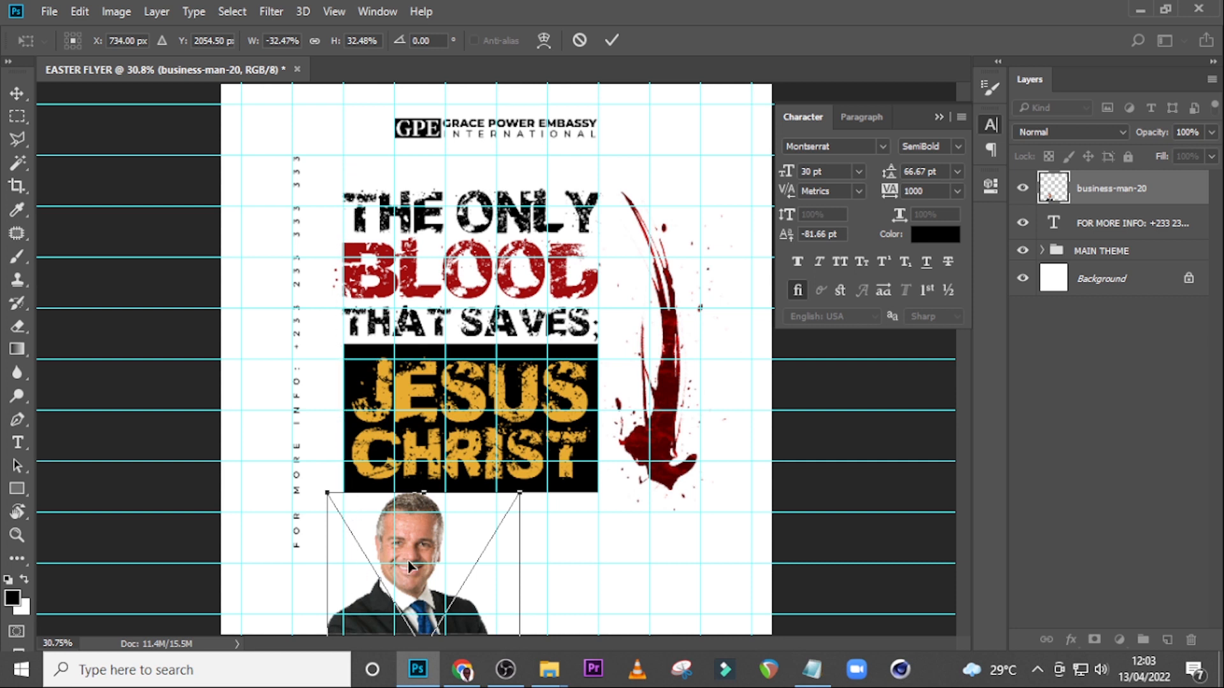
left_click_drag(405, 561, 419, 561)
left_click_drag(534, 492, 514, 503)
Raise the portrait to Y 1957.5 px so the head overlaps the black block's lower edge, and apply the transform.
key("shift+Up")
key("shift+Up")
key("shift+Up")
key("shift+Up")
key("shift+Up")
key("shift+Up")
key("shift+Up")
key("shift+Up")
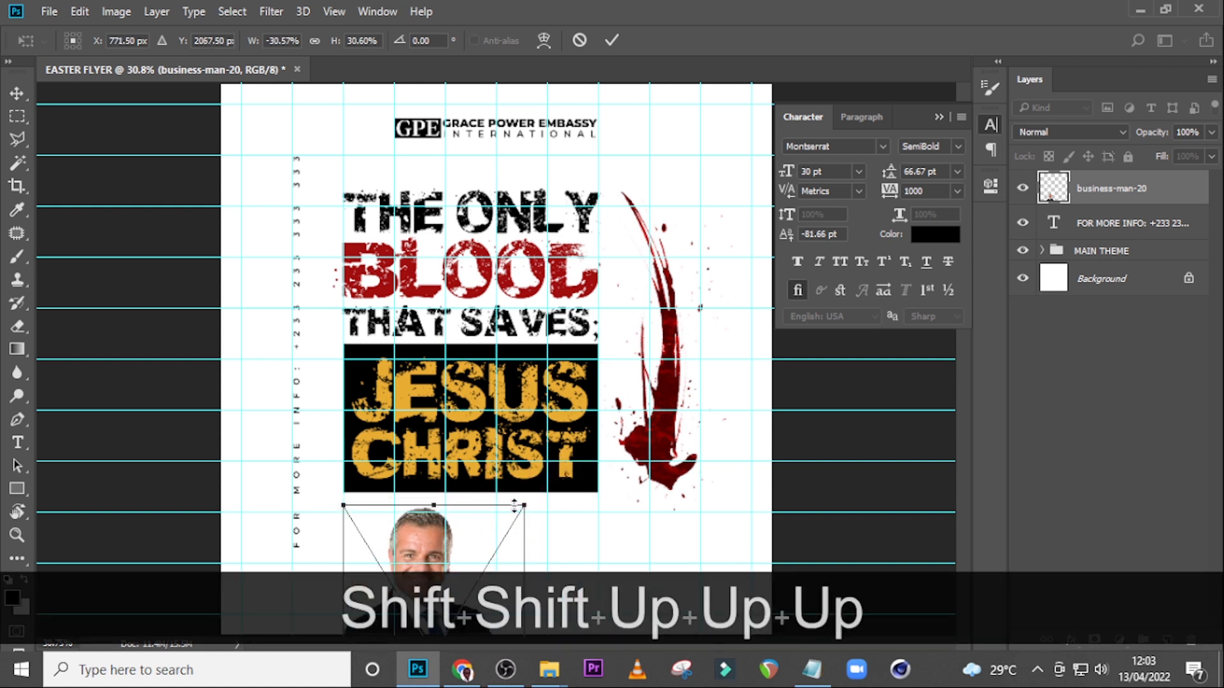
key("shift+Up")
key("shift+Up")
key("shift+Up")
key("shift+Up")
key("shift+Up")
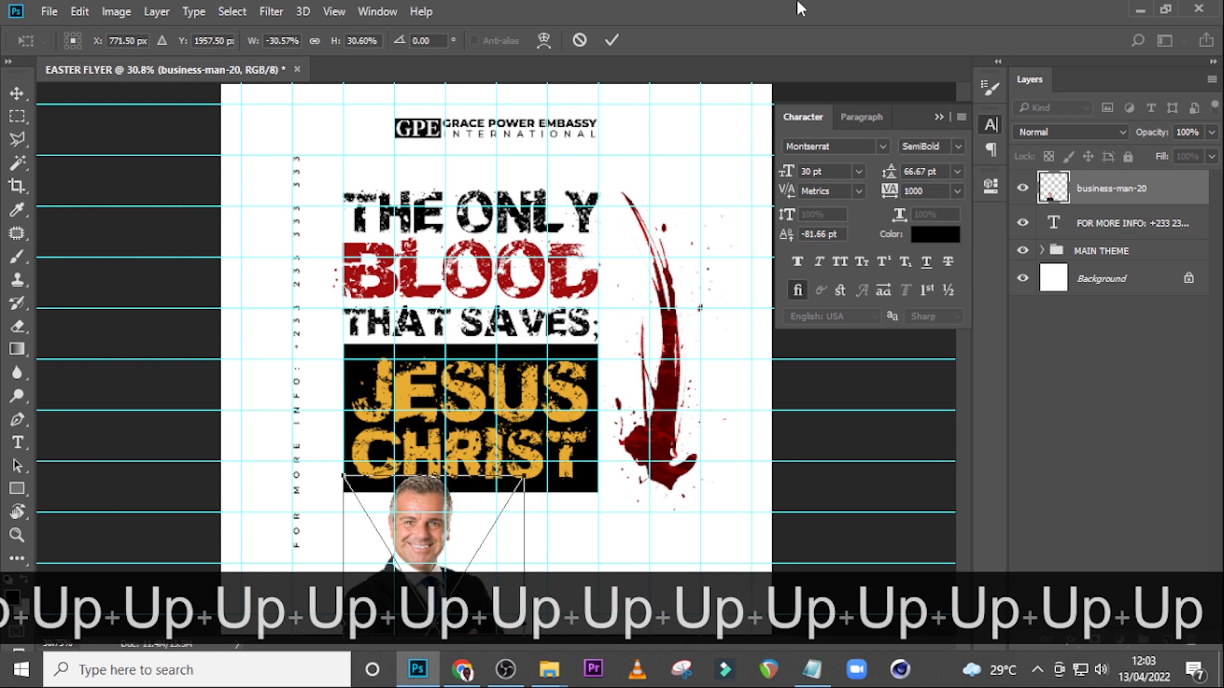
key("Return")
left_click(939, 116)
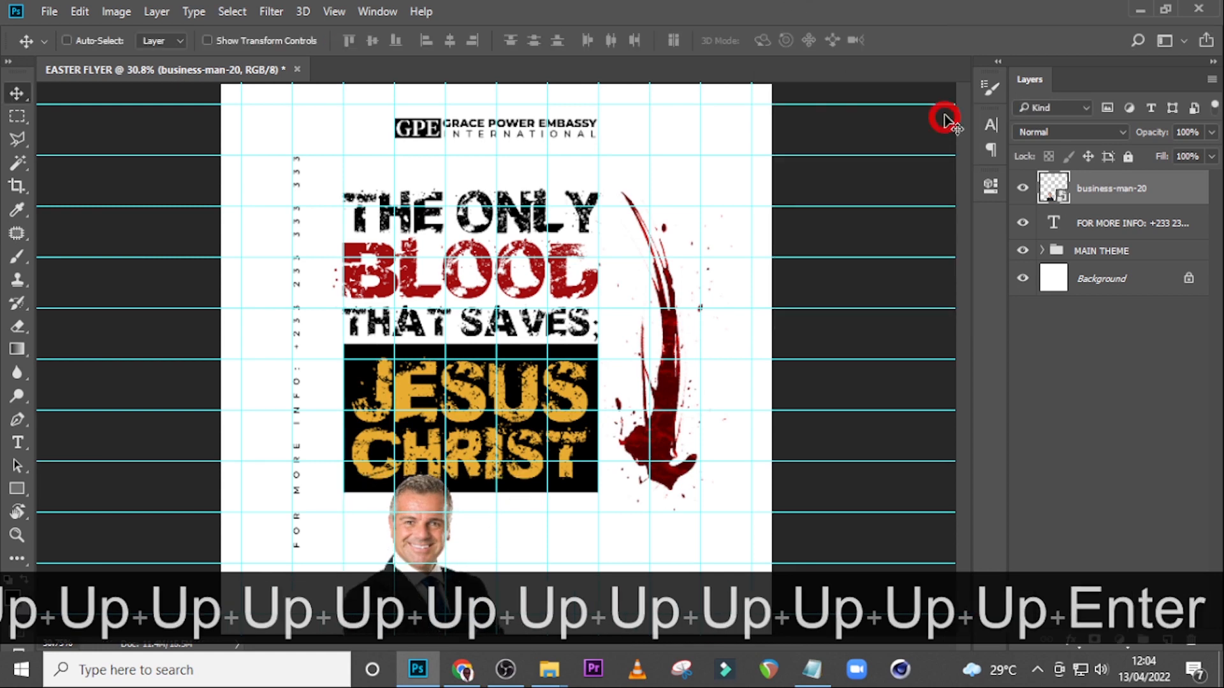
key("ctrl+equal")
scroll(485, 292, "down", 3)
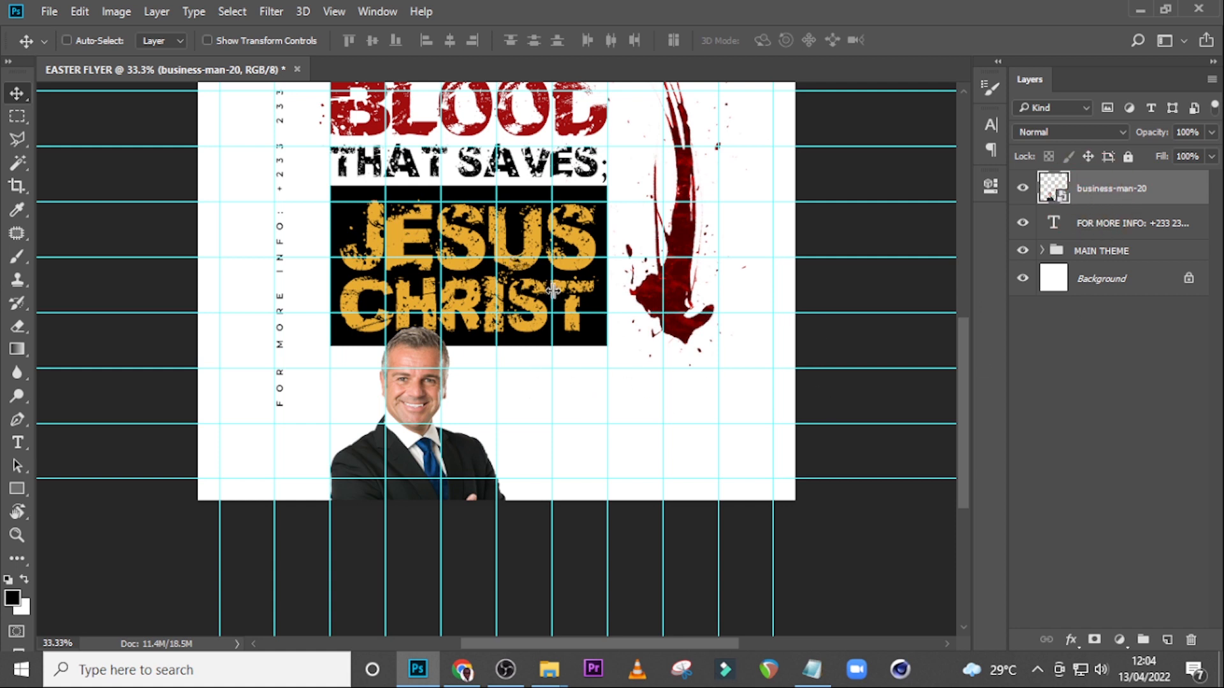
Add a Levels adjustment clipped to the business-man-20 portrait and raise its black input level slightly to deepen the shadows.
left_click(1118, 639)
left_click(1052, 338)
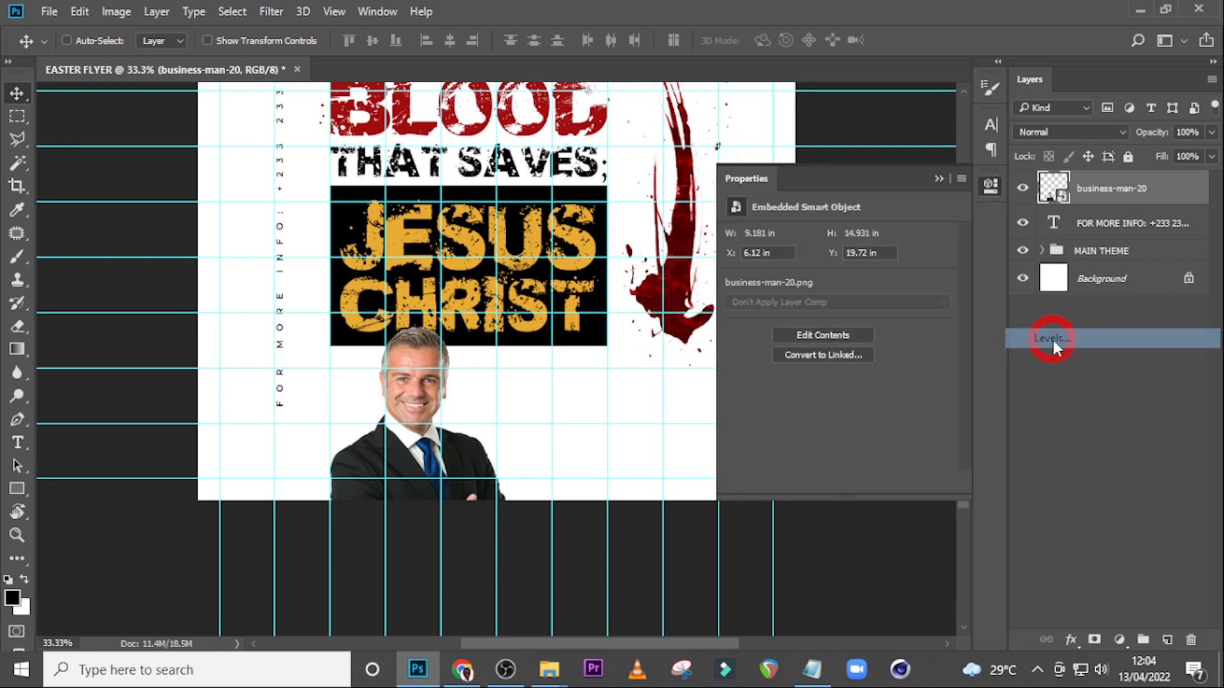
left_click(835, 482)
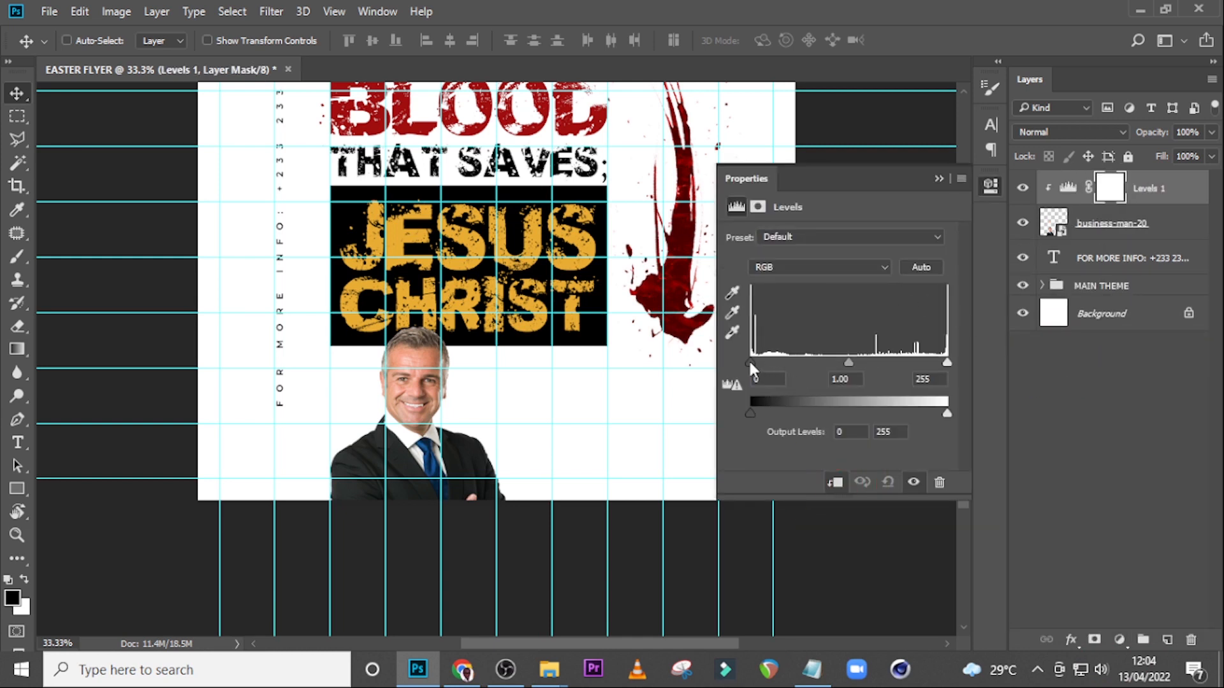
left_click_drag(750, 362, 755, 364)
left_click(939, 179)
Group the portrait with its Levels adjustment and name the group MODEL.
left_click(1141, 223, "ctrl")
key("ctrl+g")
double_click(1092, 182)
key("Caps_Lock")
key("Caps_Lock")
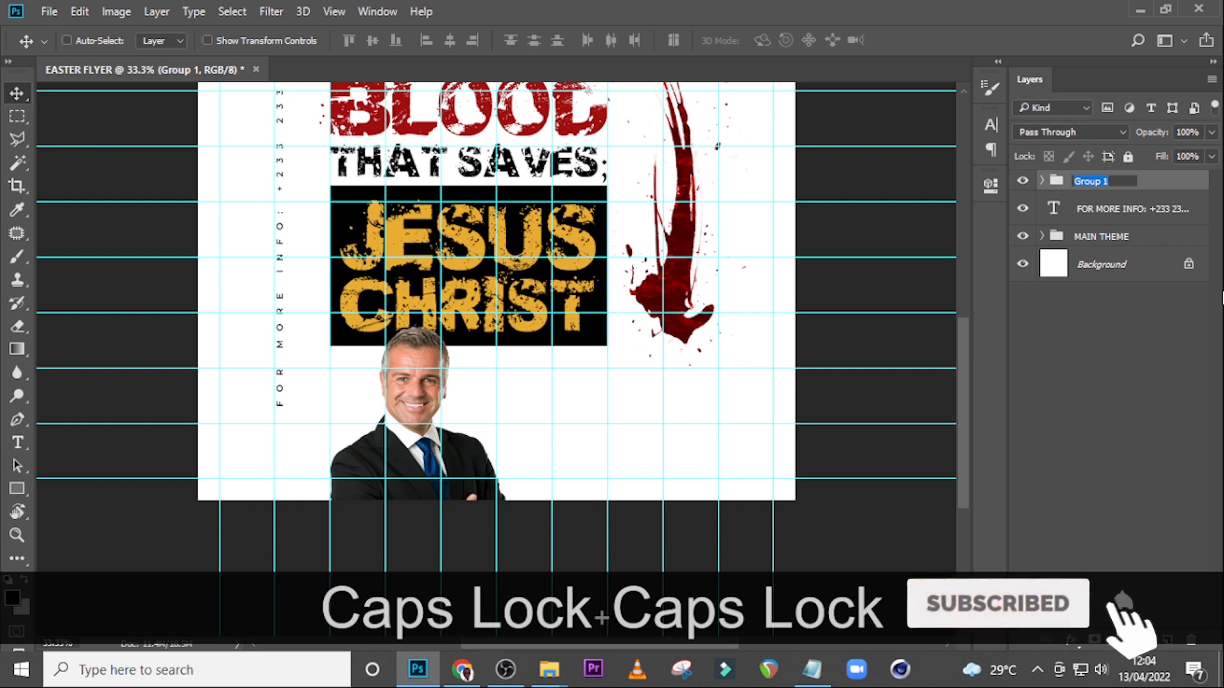
type("MODEL")
key("Return")
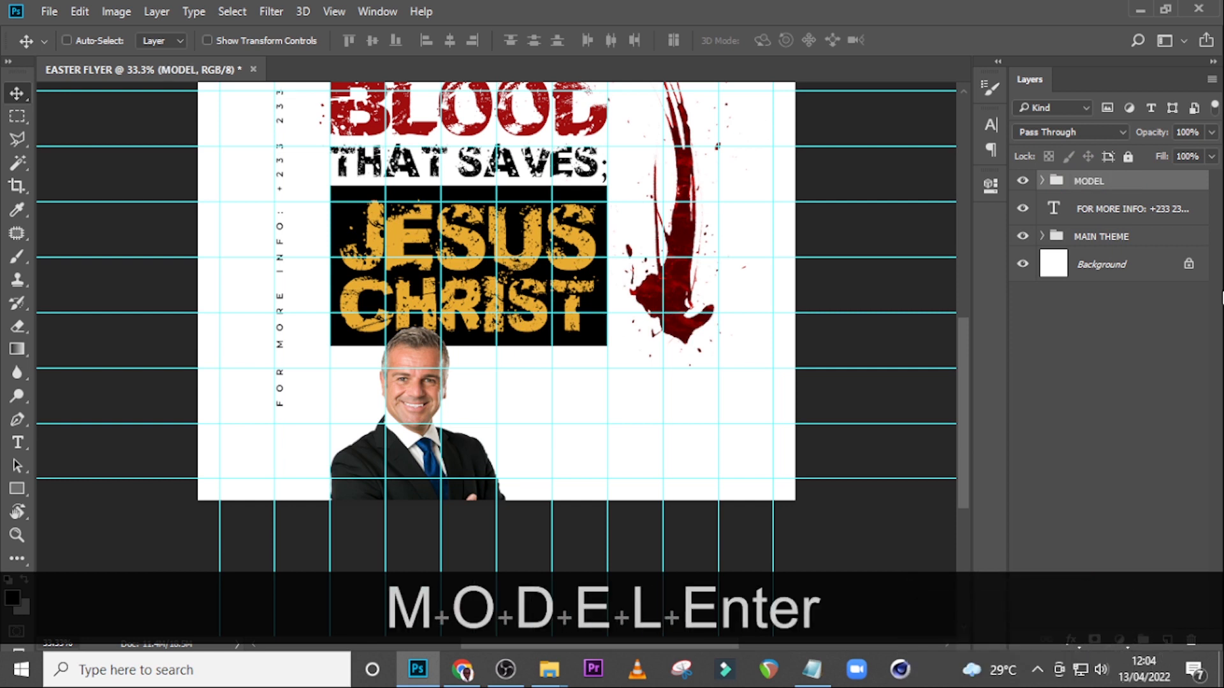
Put the FOR MORE INFO text layer into its own group named CONTACT and collapse the group.
left_click(1141, 210)
key("ctrl+g")
double_click(1088, 201)
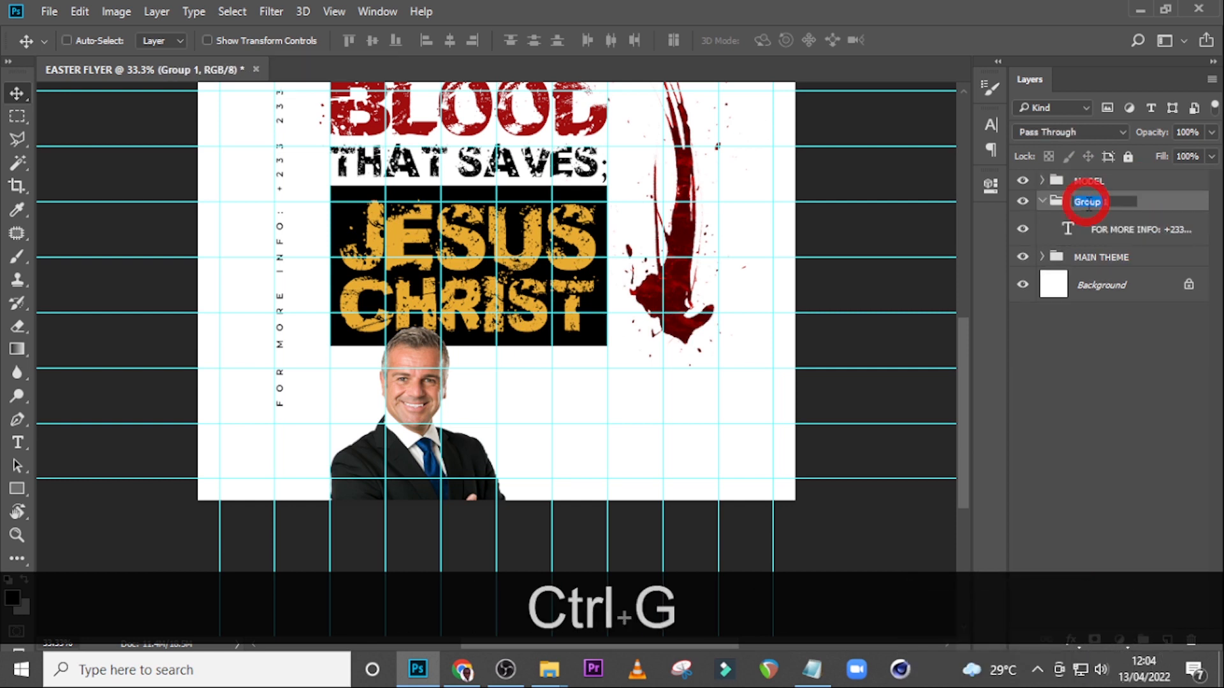
type("CONTACT")
key("Return")
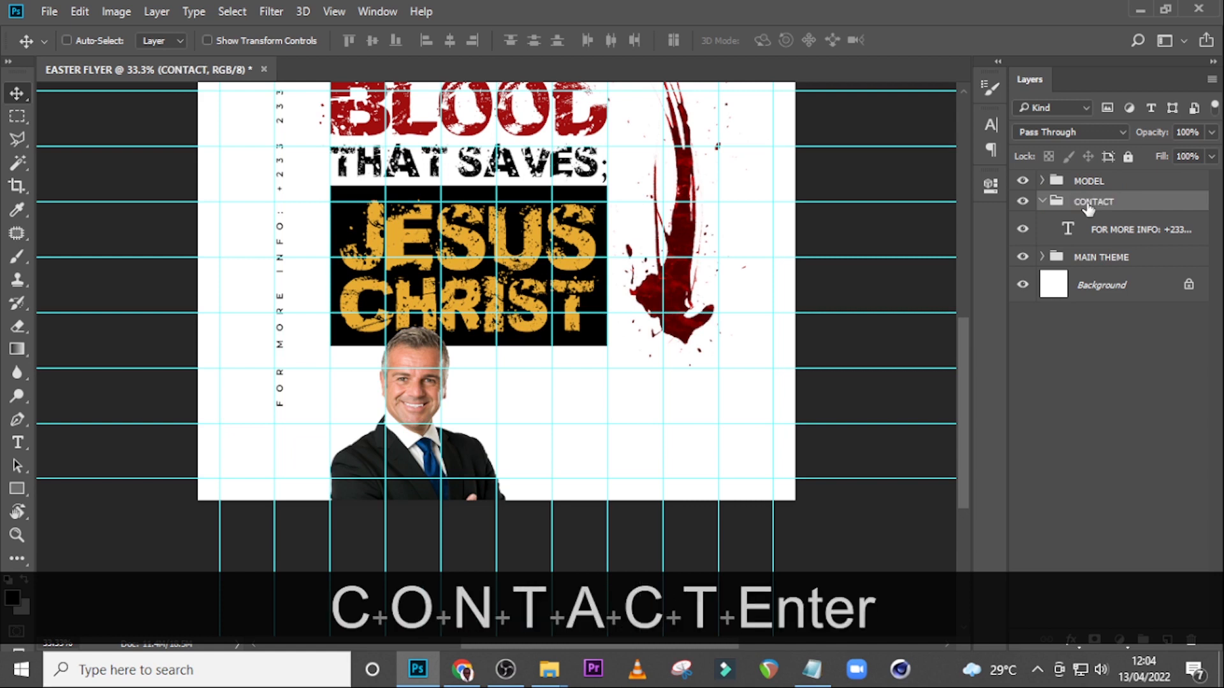
left_click(1040, 201)
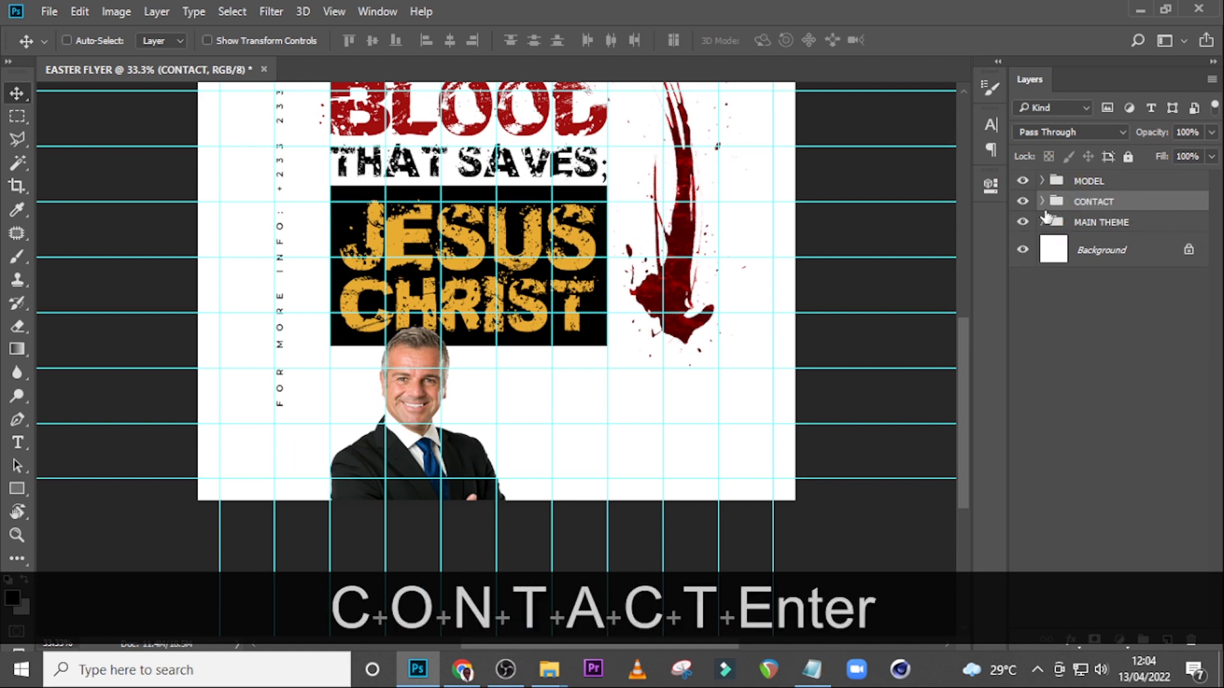
Add a lowercase text layer reading "with" above the MODEL group, beside the portrait's head.
left_click(1087, 181)
key("t")
left_click(474, 398)
type("WITH")
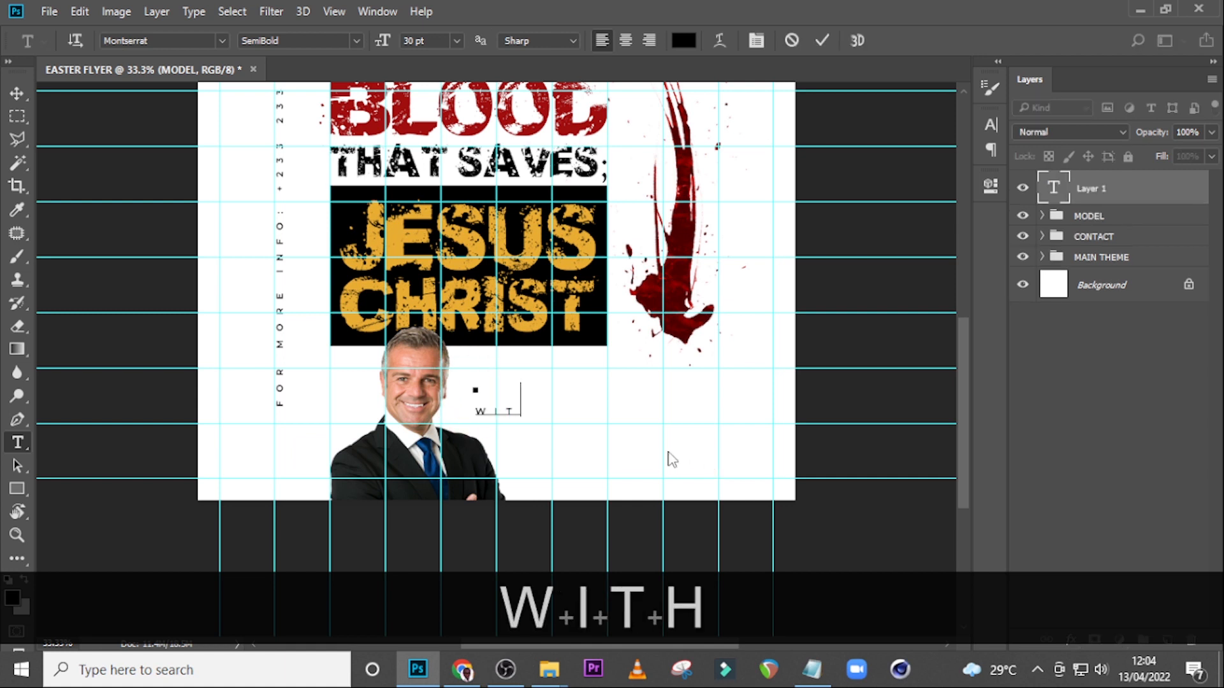
key("BackSpace")
key("BackSpace")
key("BackSpace")
key("BackSpace")
key("Caps_Lock")
type("with")
left_click(1086, 201)
Set the "with" text in Taken by Vultures Alternates De at 124 pt with tracking of -20.
left_click(989, 124)
left_click(886, 138)
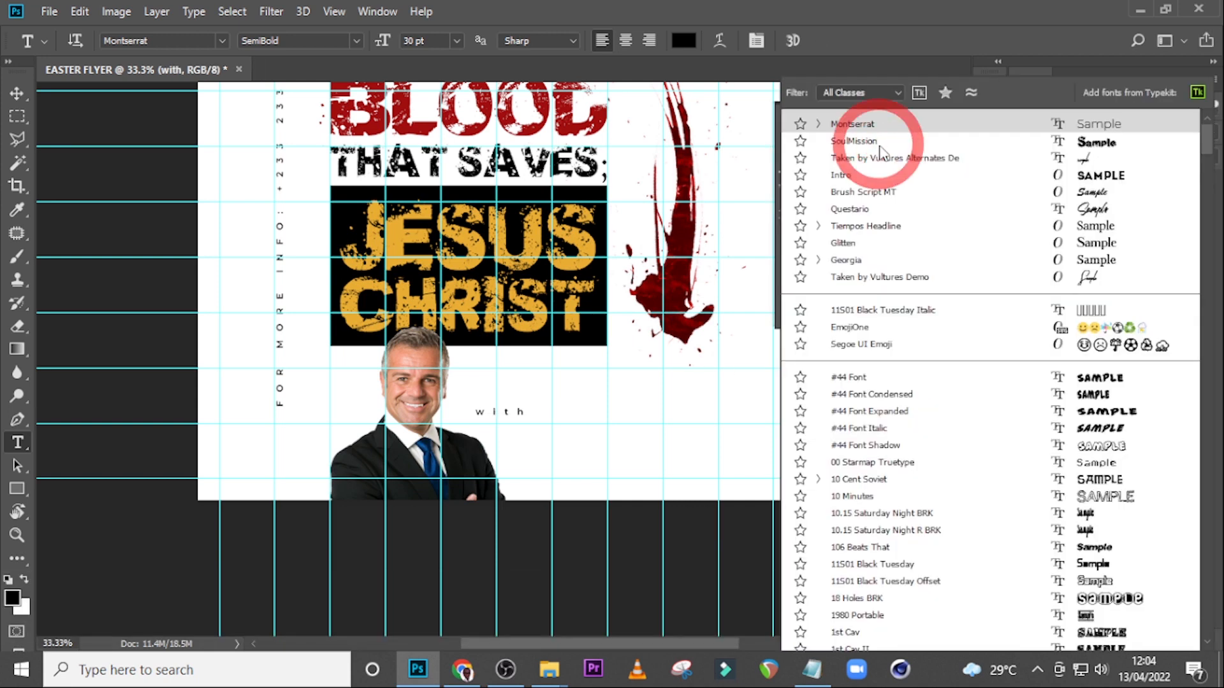
left_click(872, 158)
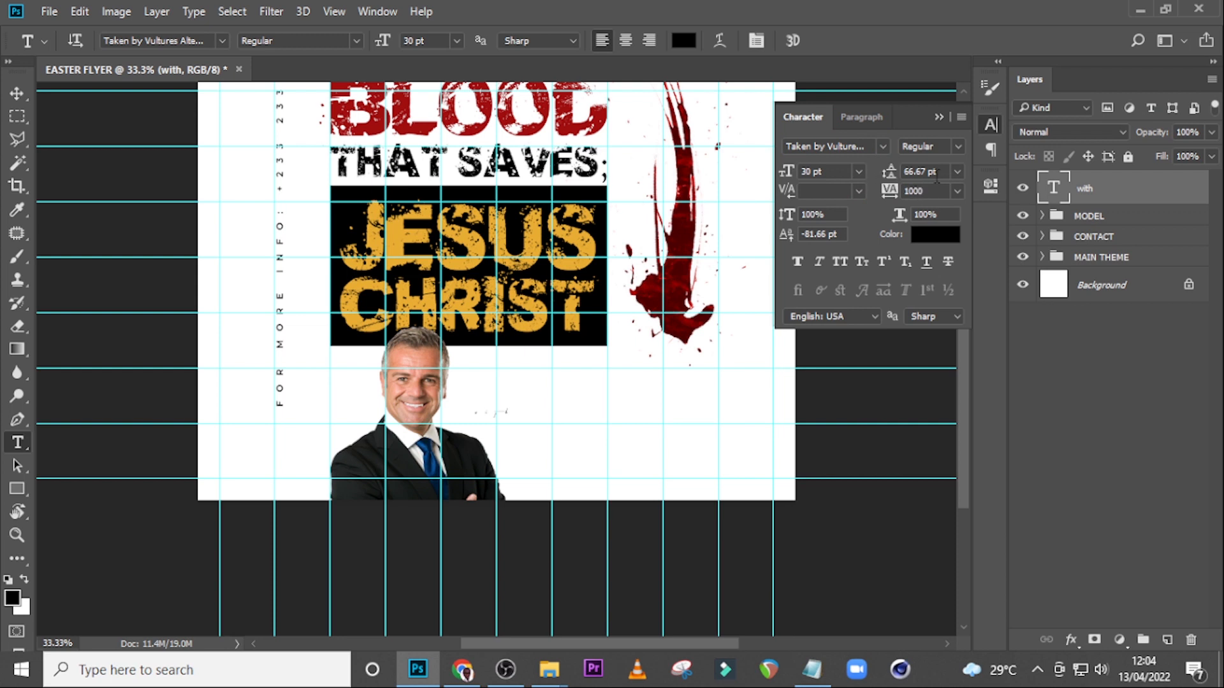
left_click(822, 171)
type("124")
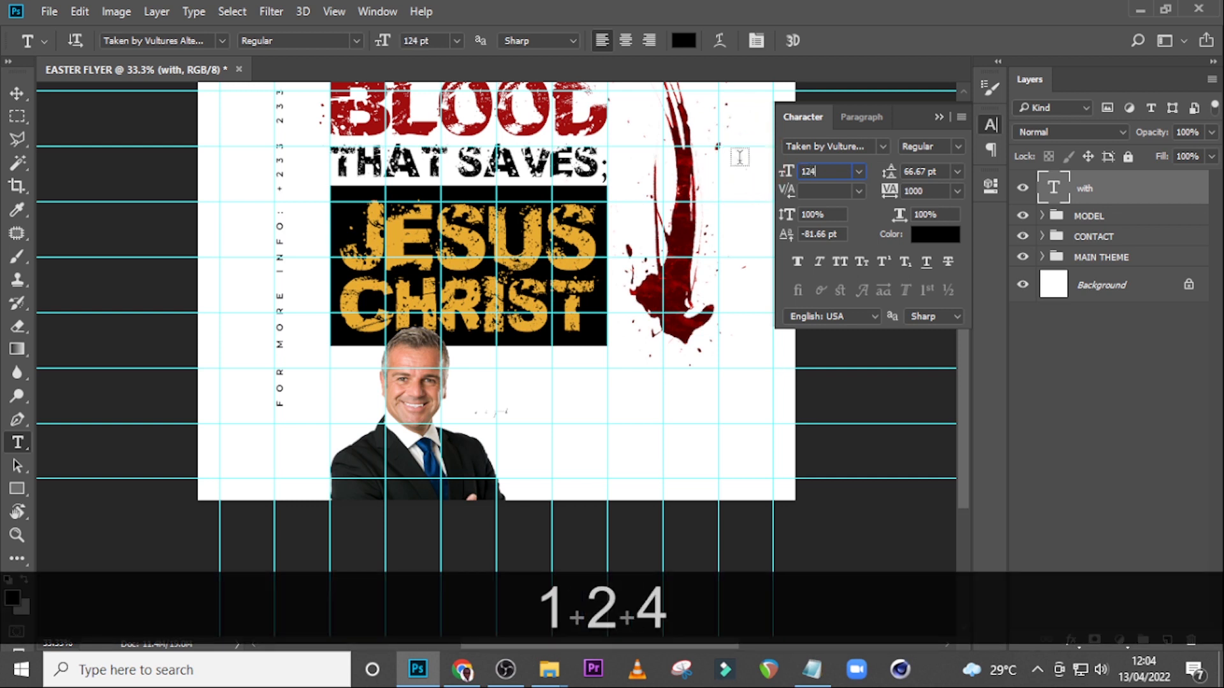
key("Return")
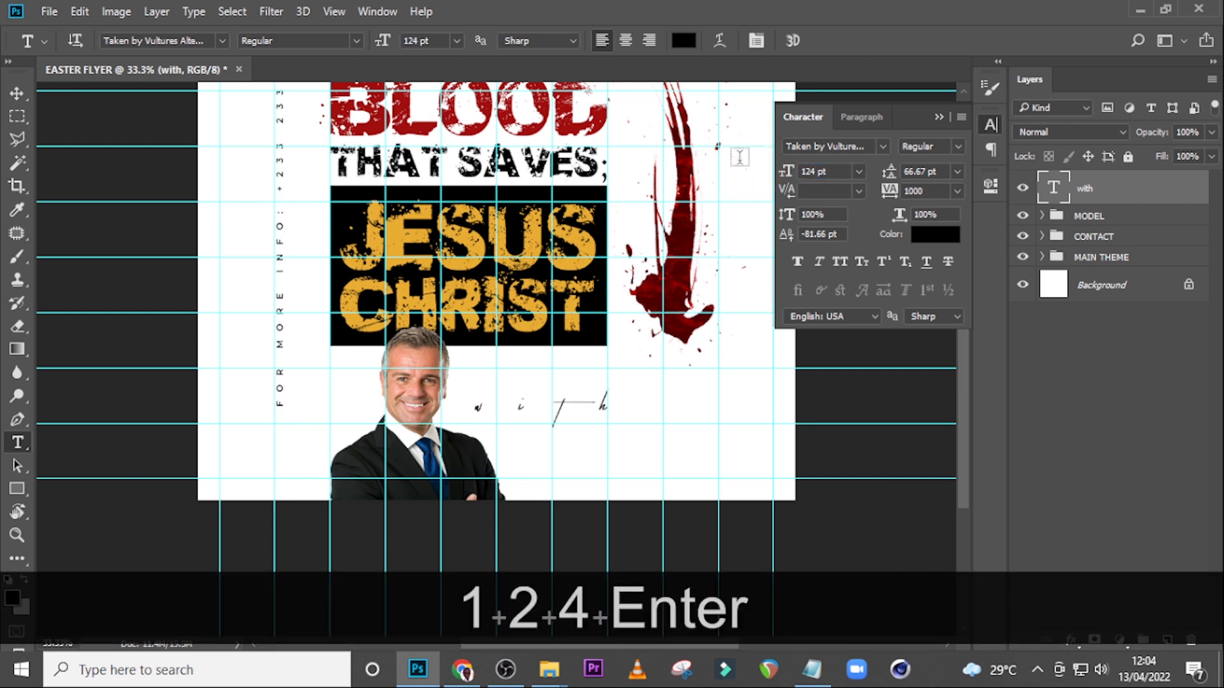
type("-20")
key("Return")
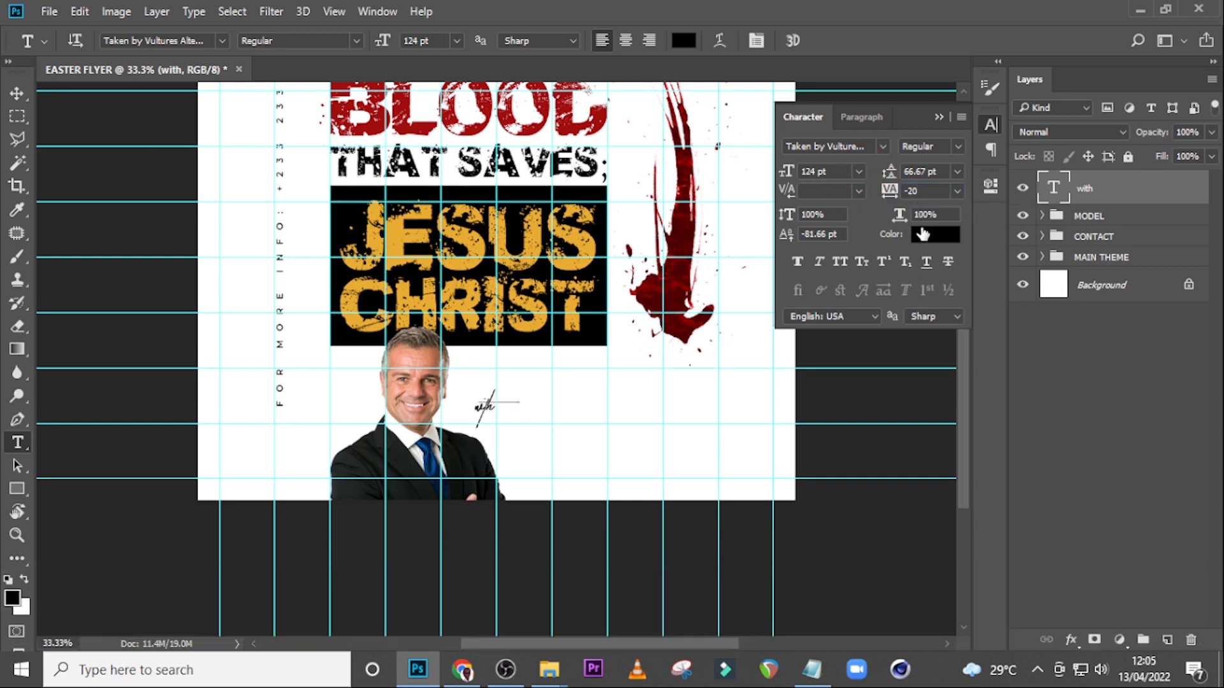
Recolor the "with" text using the dark red sampled from the BLOOD headline.
left_click(931, 233)
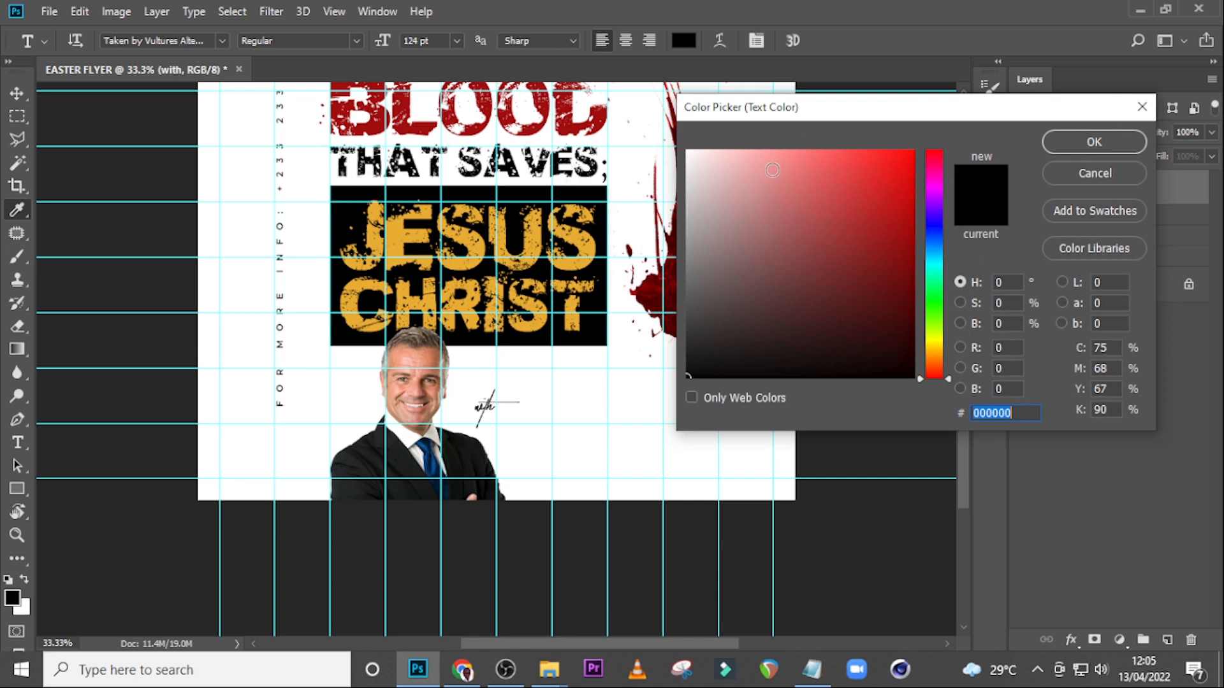
left_click(584, 122)
left_click(1078, 146)
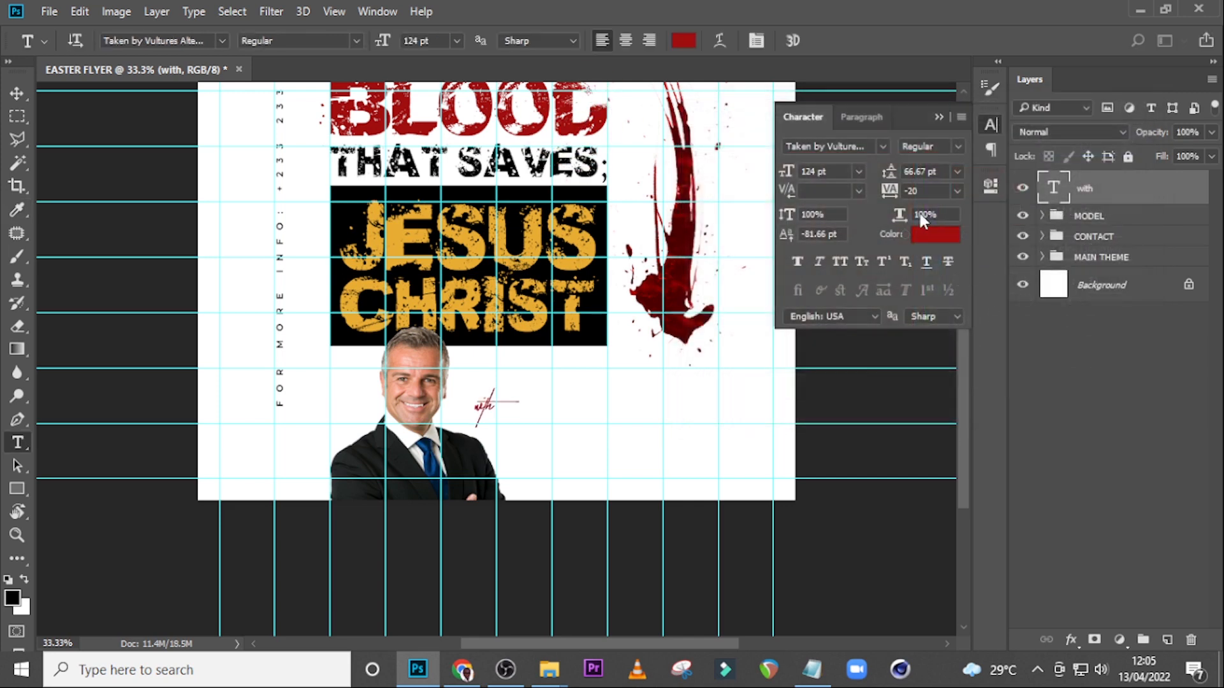
Move the "with" text just under the black JESUS CHRIST block, close beside the portrait's head.
key("v")
left_click_drag(492, 401, 479, 347)
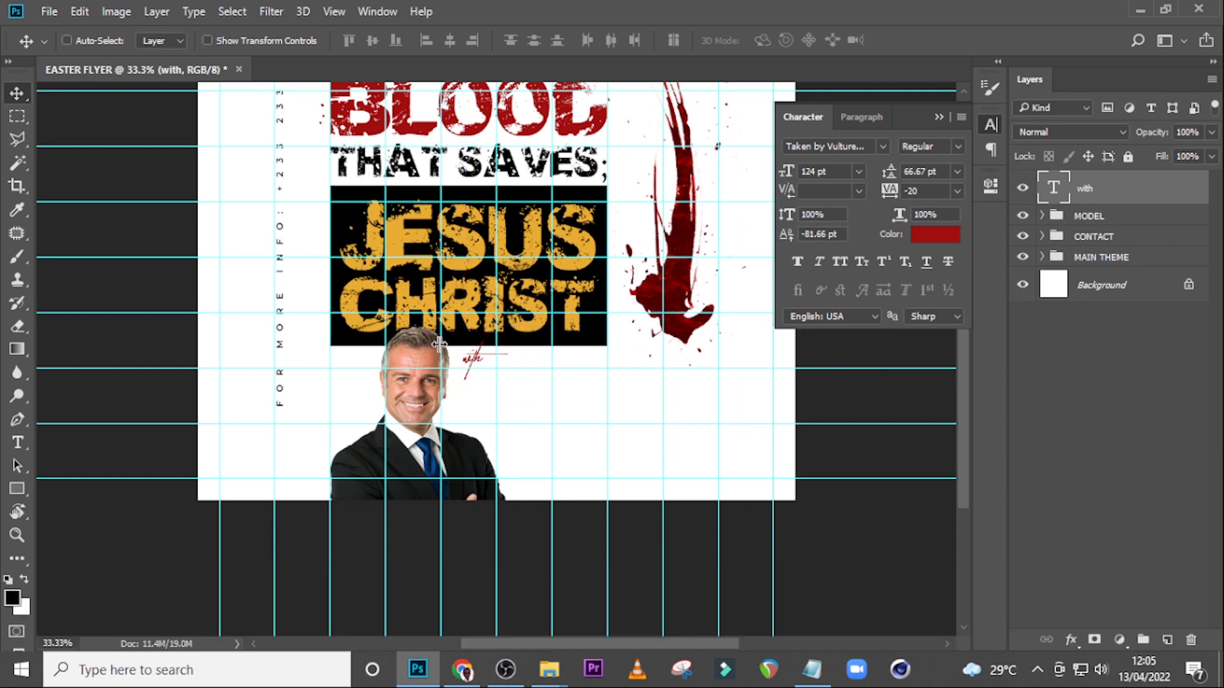
key("Up")
key("Up")
key("Left")
key("Left")
key("Left")
Add a text layer beside the portrait containing the speaker's name, copied from the 109.txt notes in Notepad.
key("t")
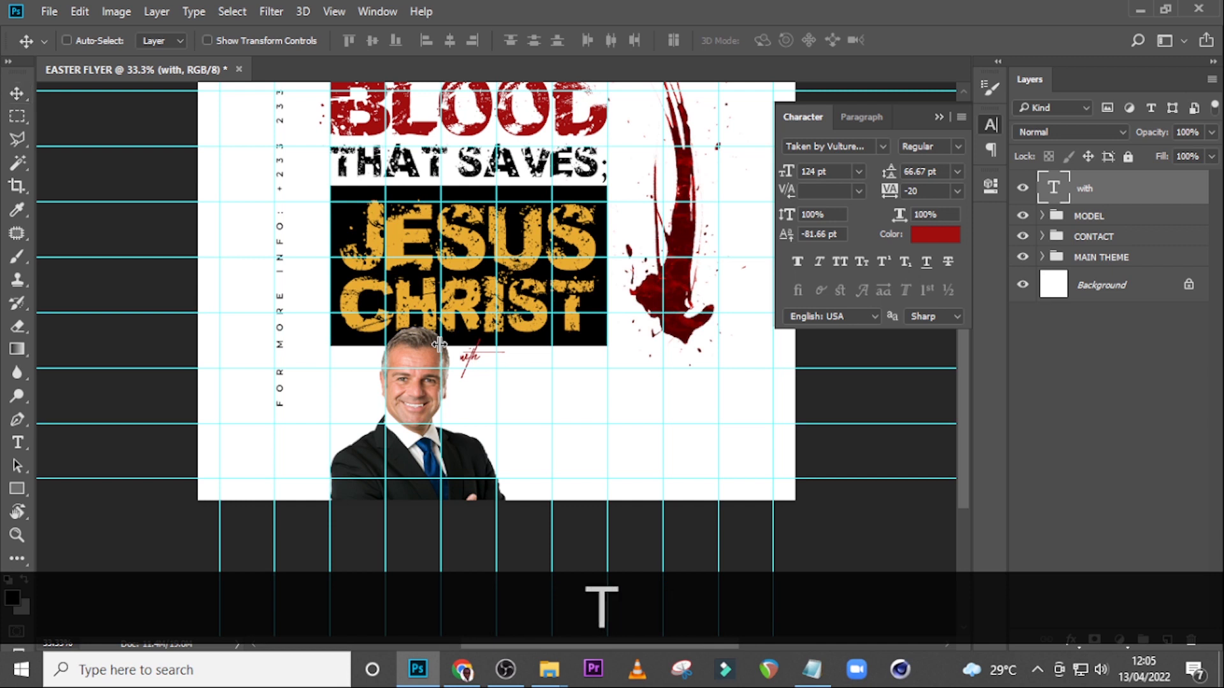
left_click(505, 398)
left_click(812, 669)
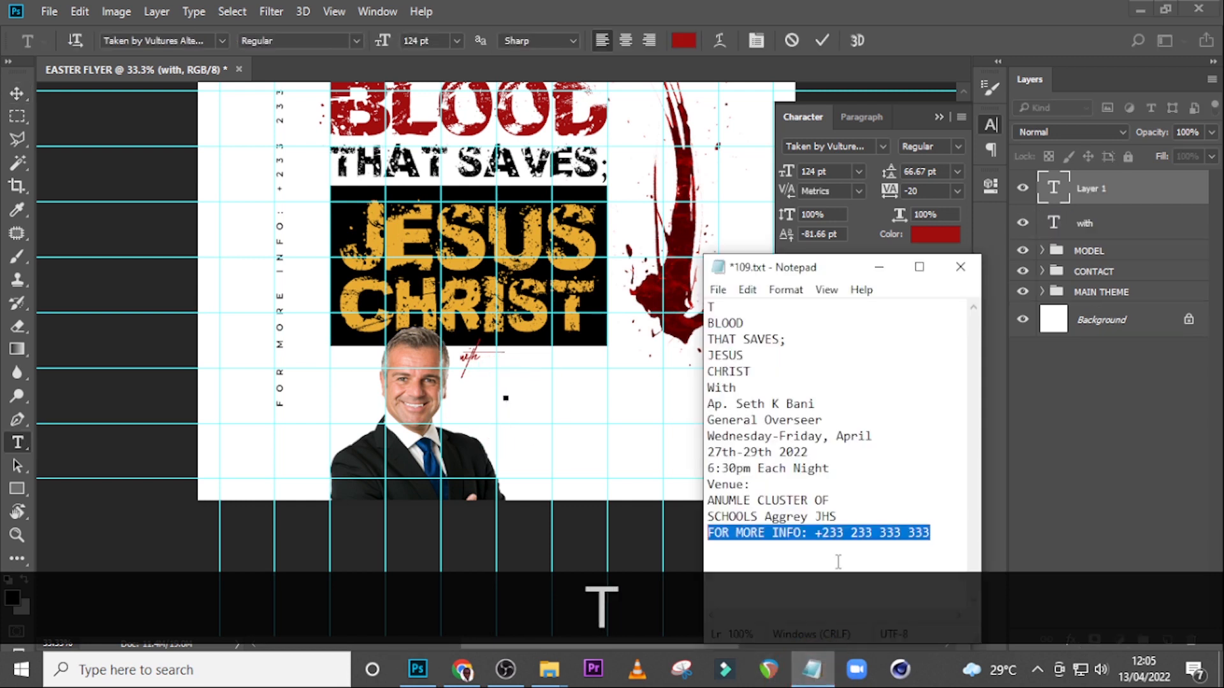
left_click_drag(816, 403, 685, 403)
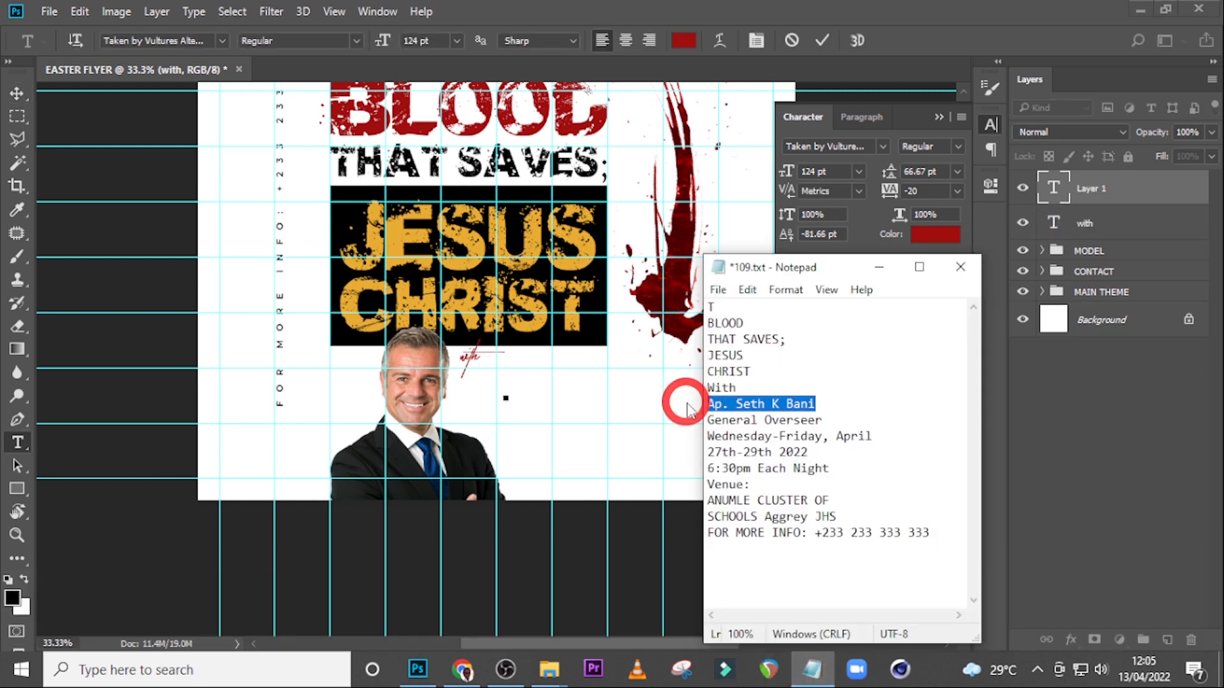
key("ctrl+c")
left_click(669, 8)
key("ctrl+v")
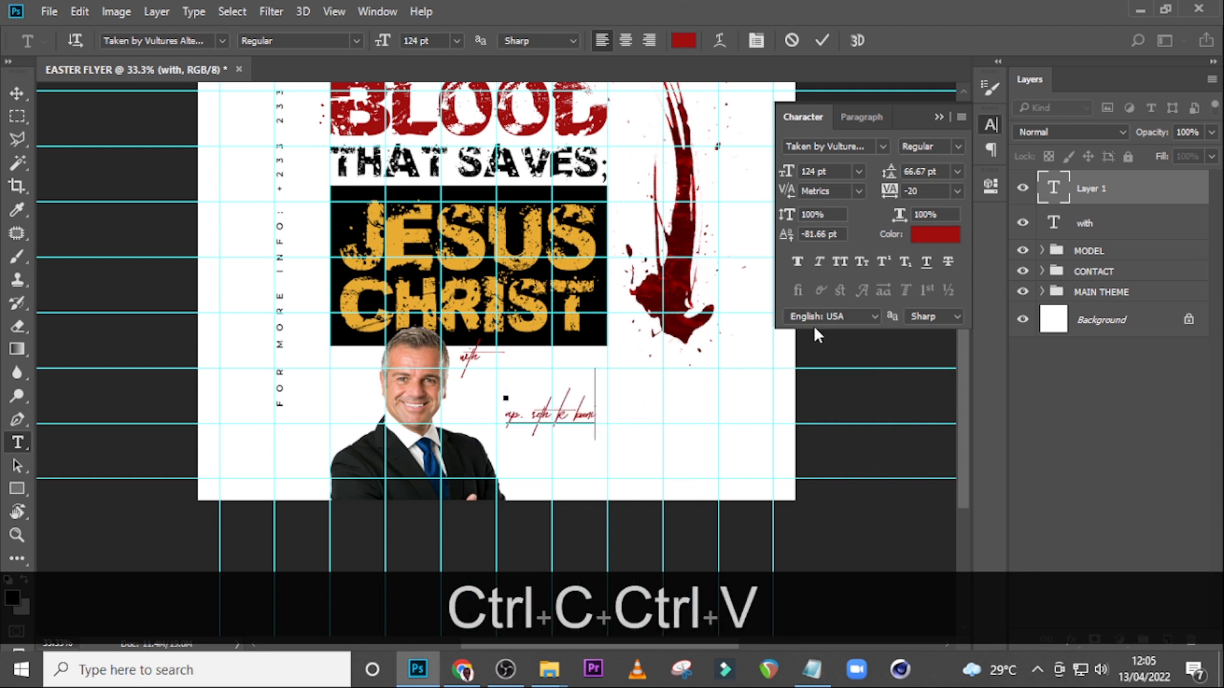
Set the speaker's name in Tiempos Headline Medium at 38 pt.
left_click(883, 146)
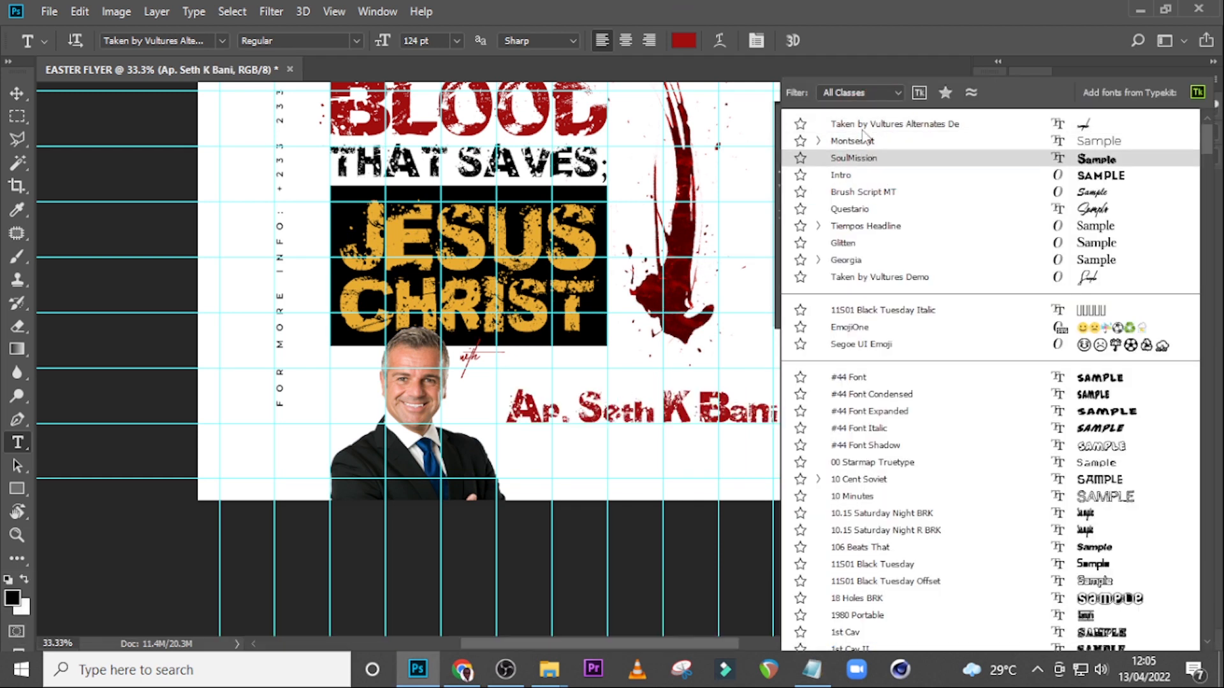
left_click(857, 227)
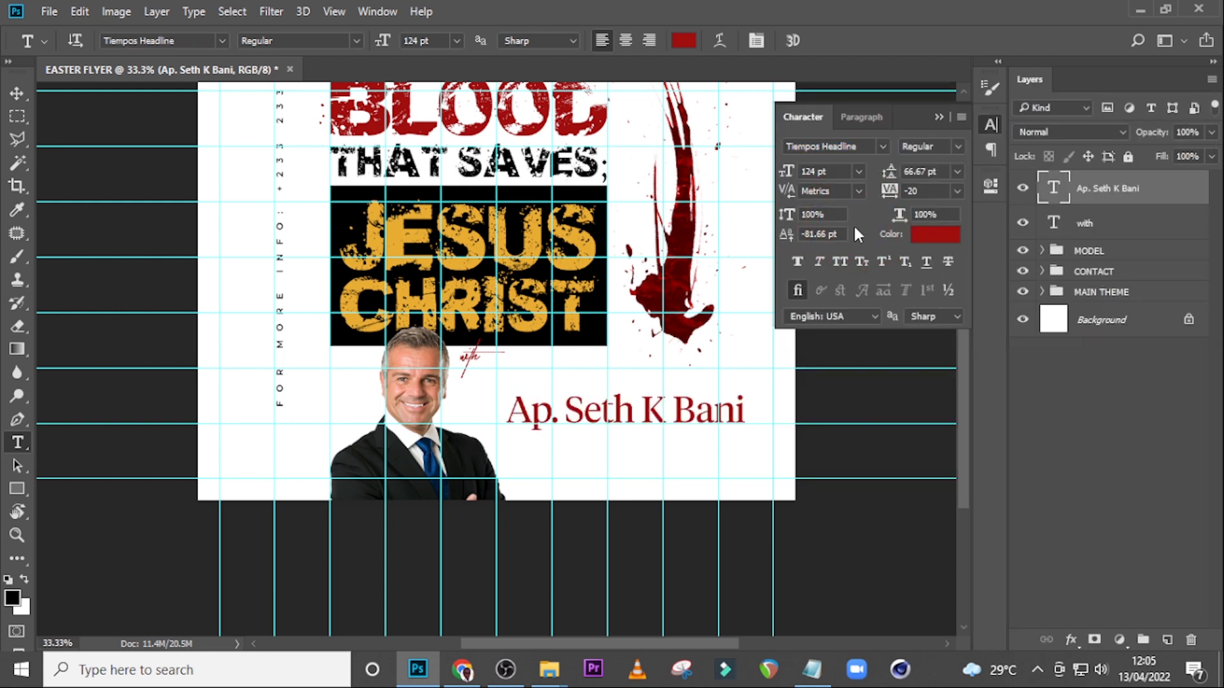
left_click(954, 150)
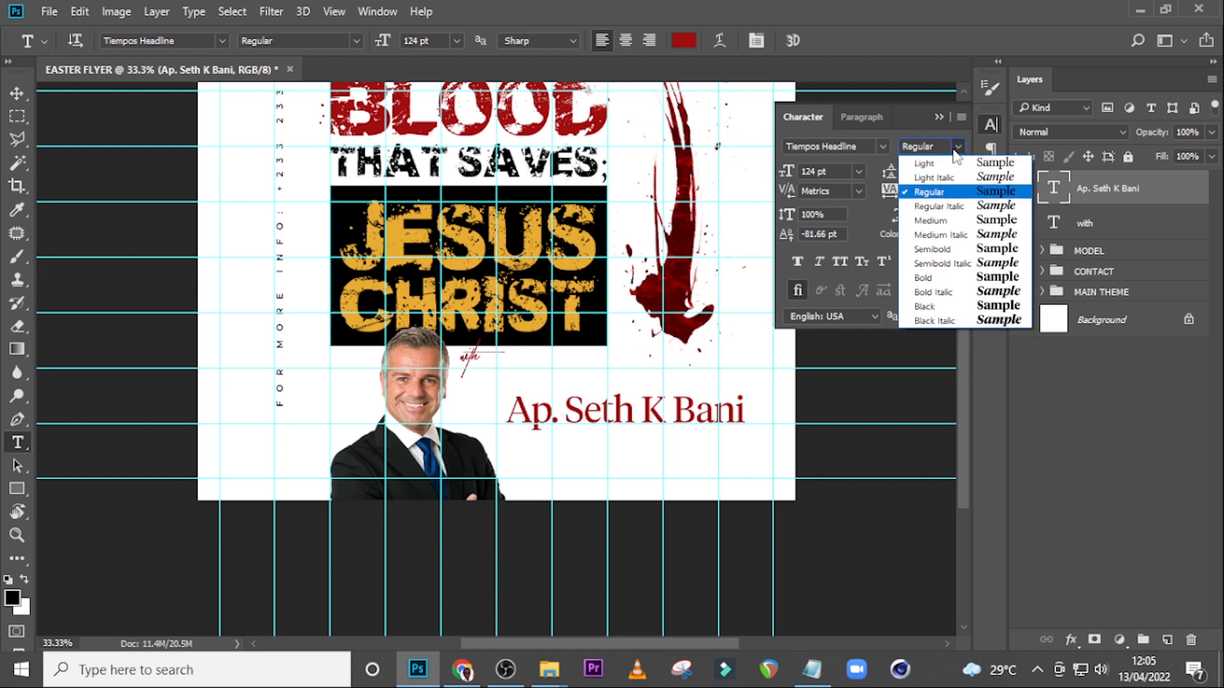
left_click(927, 221)
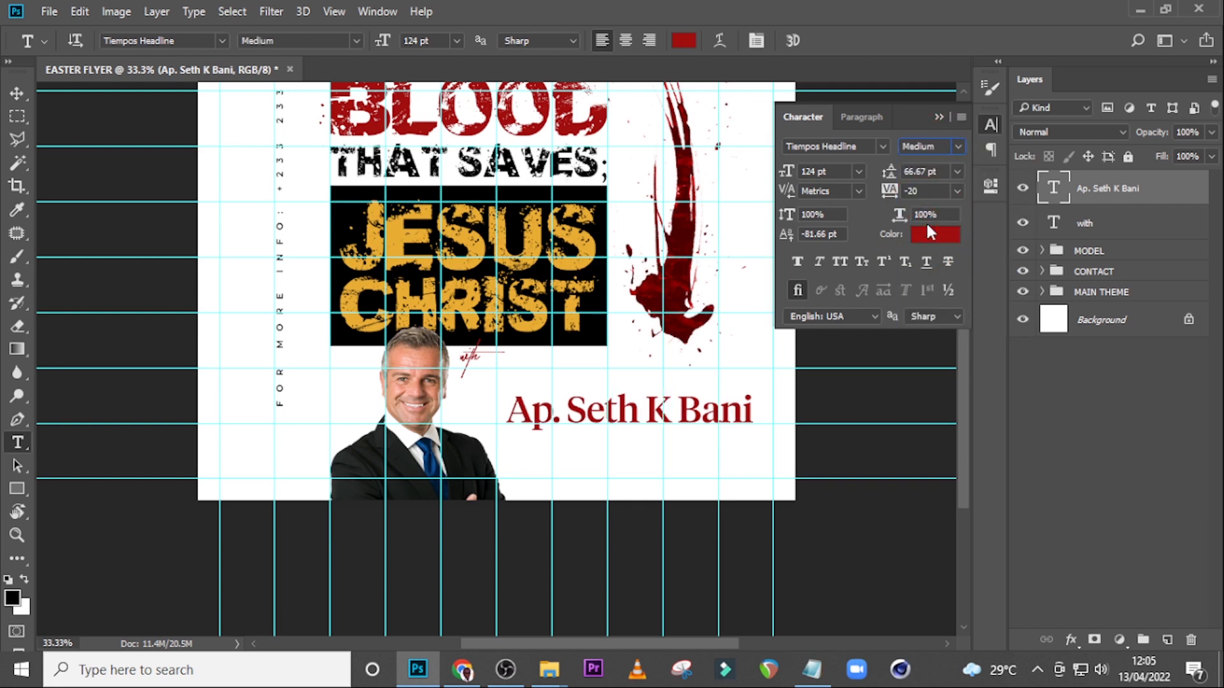
left_click(830, 171)
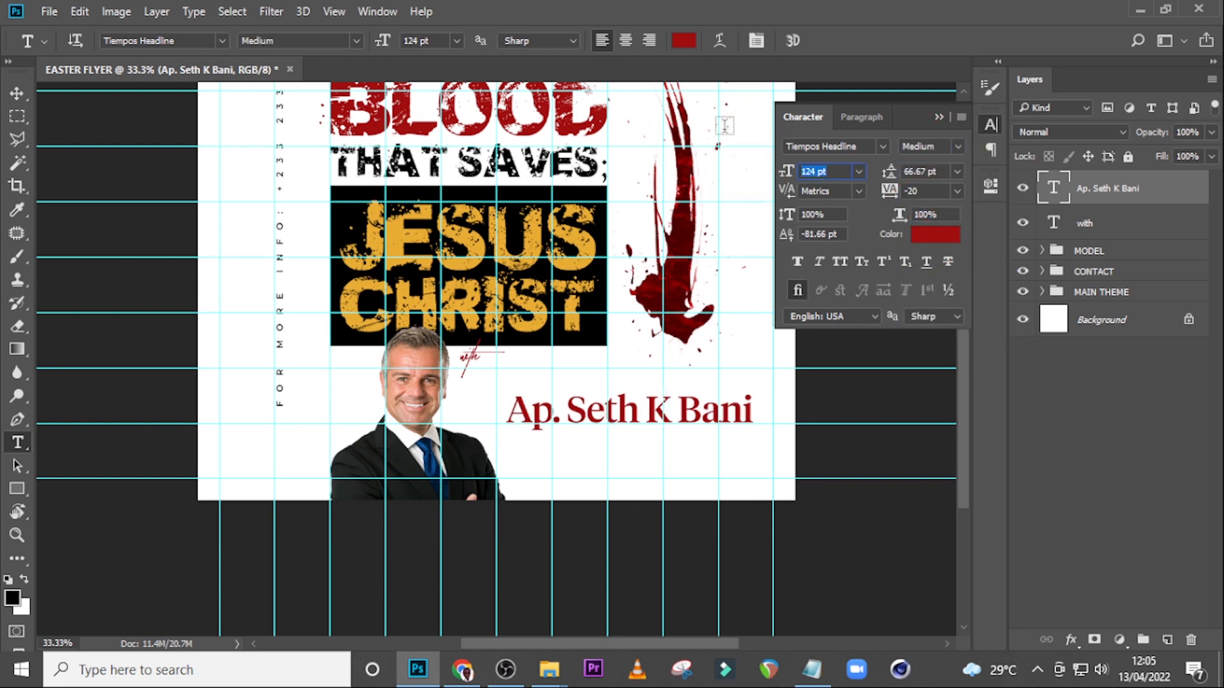
type("38")
key("Return")
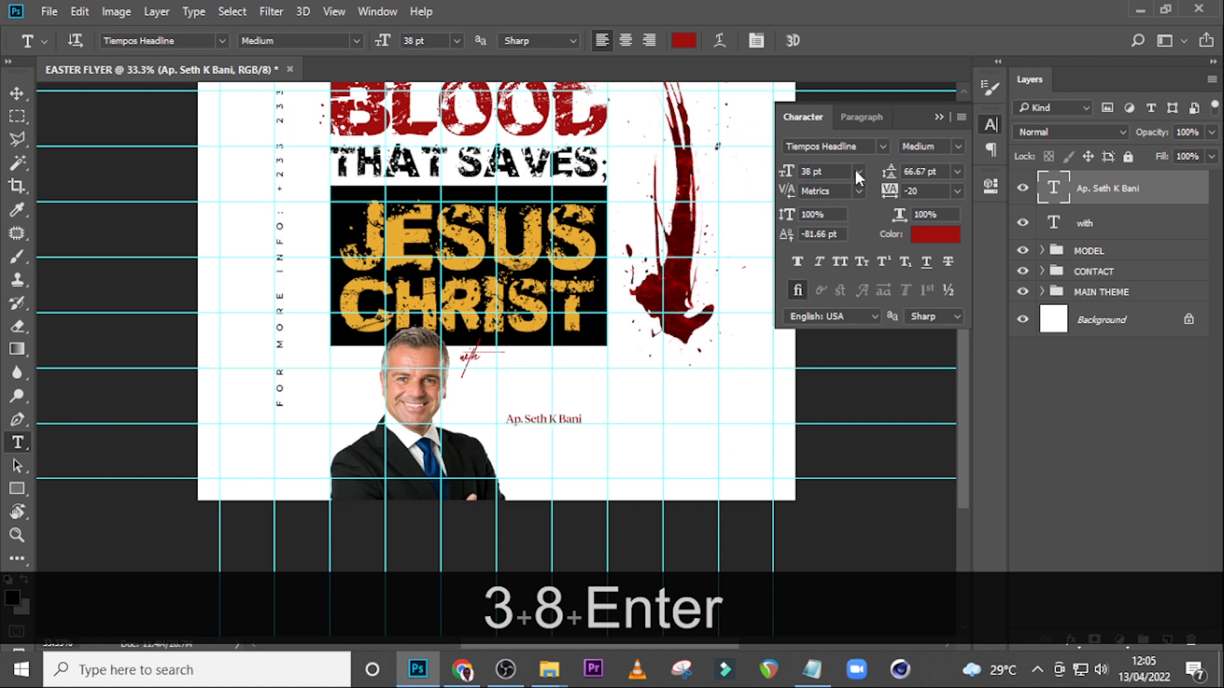
Give the speaker's name tracking of 0, faux italic and black (000000) text color.
left_click(928, 192)
type("0")
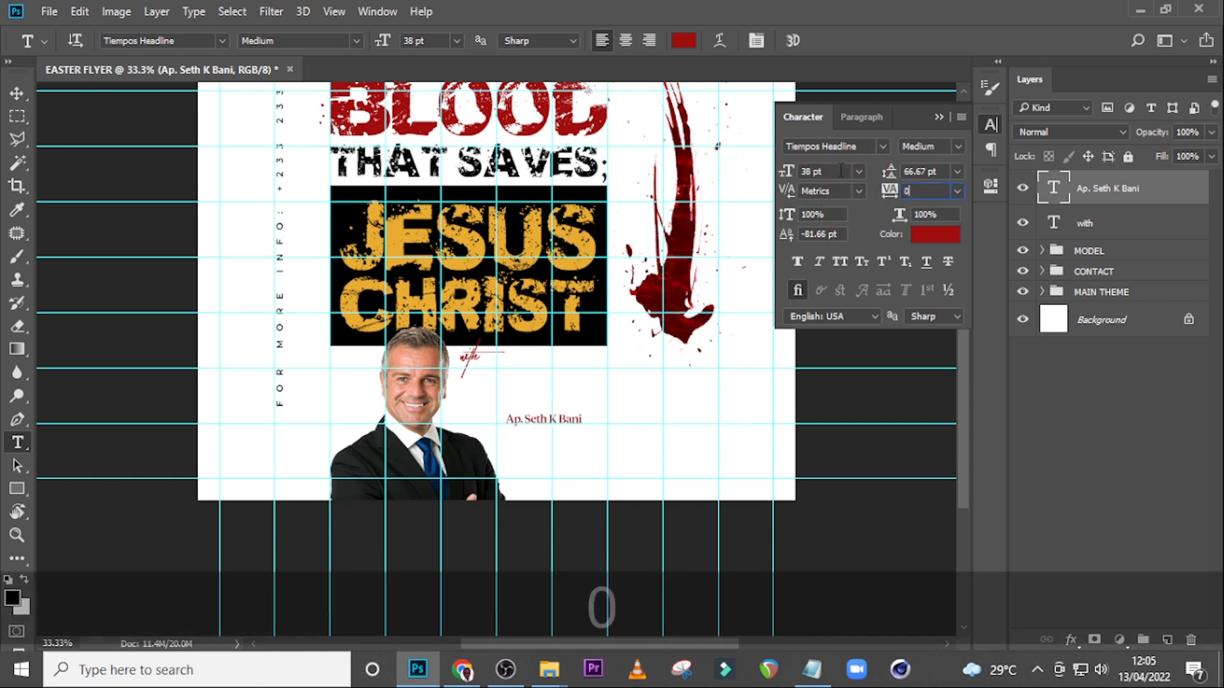
key("Return")
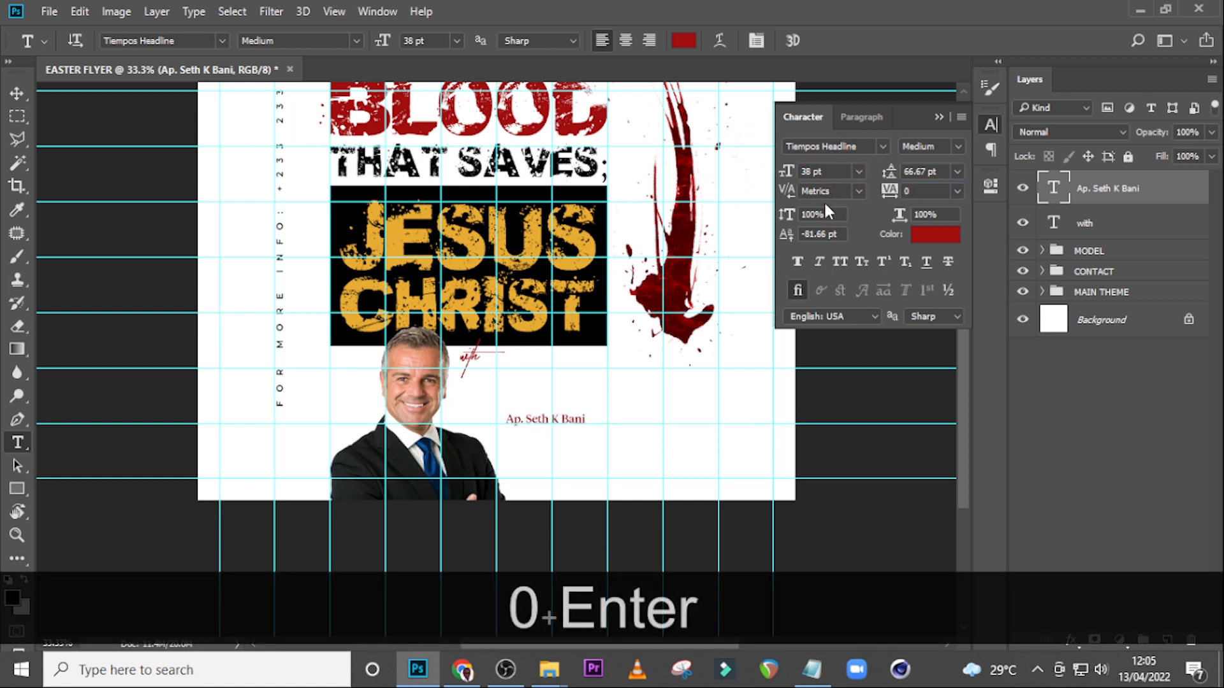
left_click(820, 261)
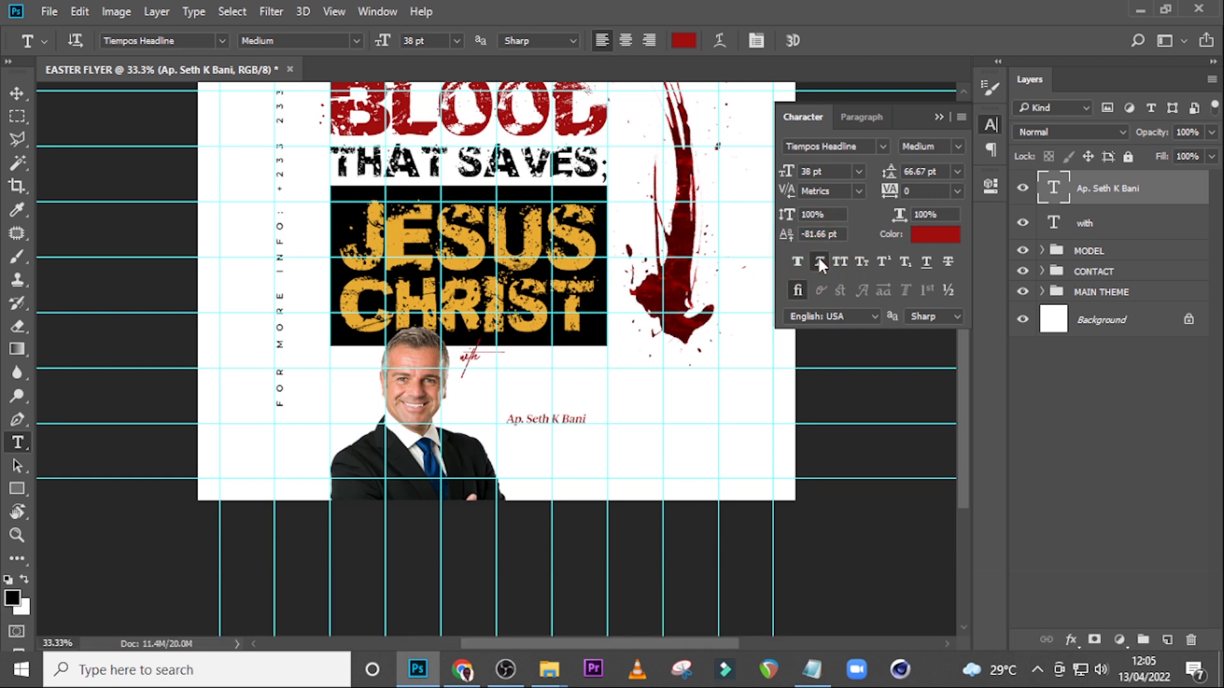
left_click(932, 235)
left_click(685, 367)
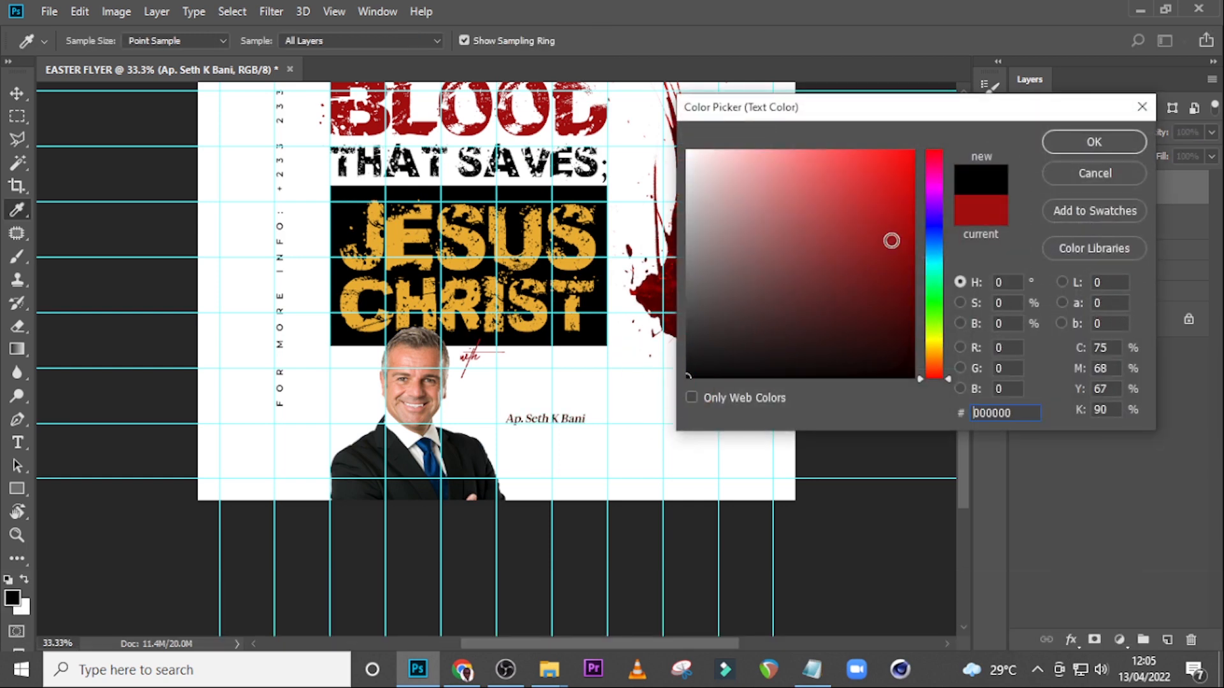
left_click(1056, 147)
Move the speaker's name directly beneath the "with" text, close beside the portrait's head.
key("v")
left_click_drag(530, 429, 477, 369)
key("Left")
key("Left")
key("Left")
key("ctrl")
key("ctrl+equal")
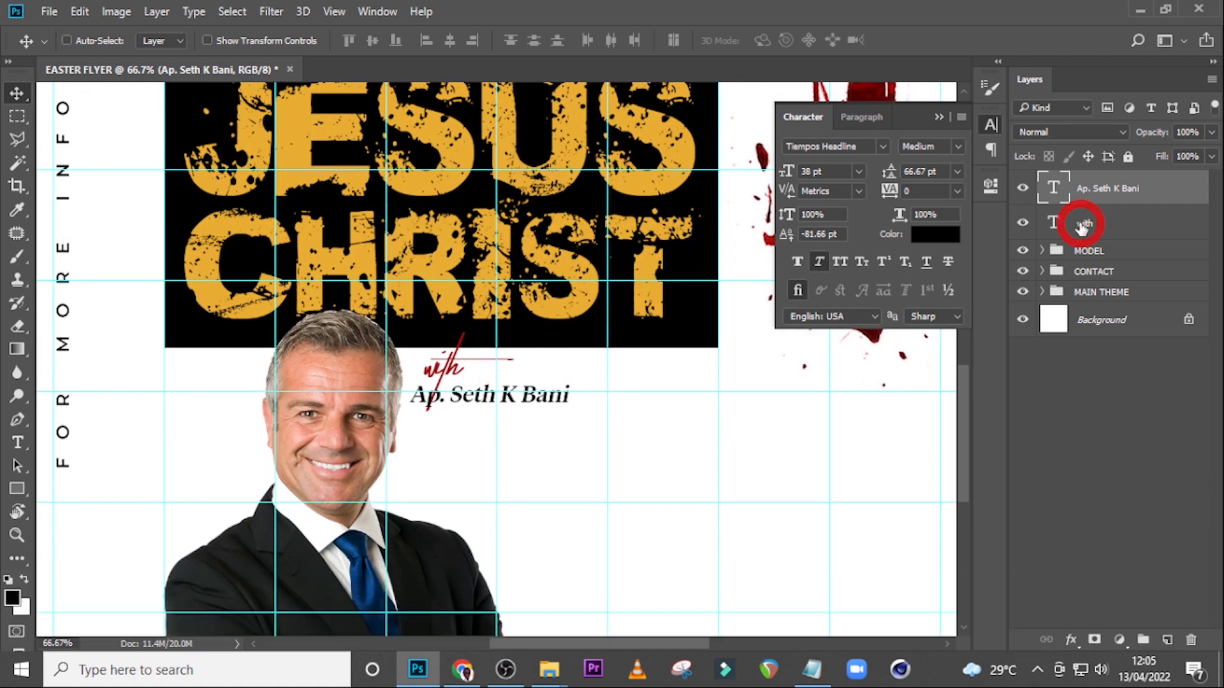
Nudge the "with" text to the right so it sits further in over the speaker's name.
left_click(1083, 224)
key("Right")
key("shift+Right")
key("shift+Right")
key("shift+Right")
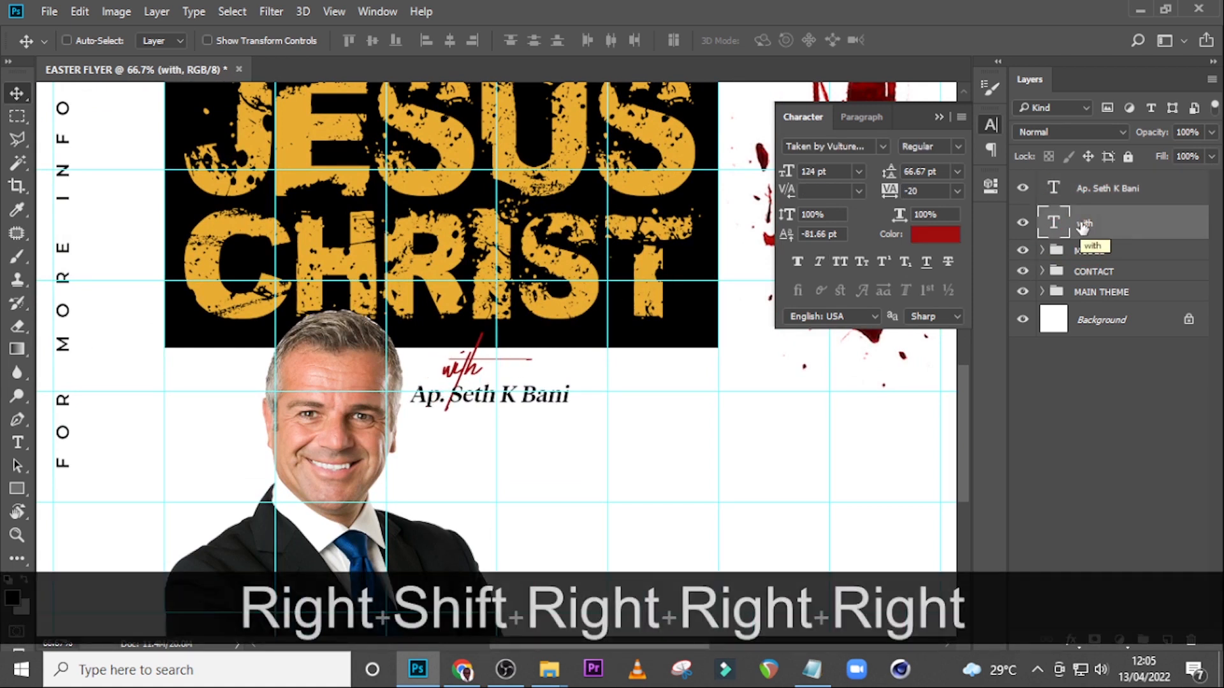
Duplicate the speaker's name layer and place the copy as a second line directly below it.
left_click(1092, 191)
key("ctrl+j")
key("shift+Down")
key("shift+Down")
key("shift+Down")
key("shift+Down")
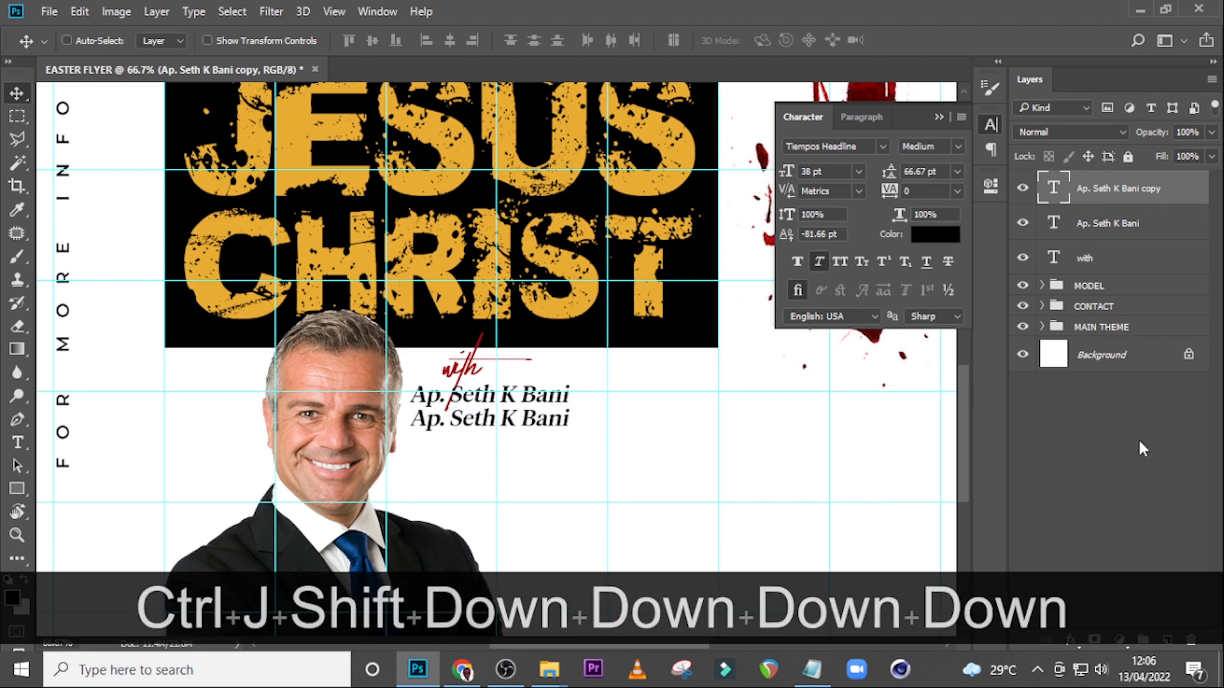
Replace the duplicated speaker name line with "General Overseer" copied from the Notepad notes.
left_click(811, 669)
left_click_drag(829, 422, 676, 417)
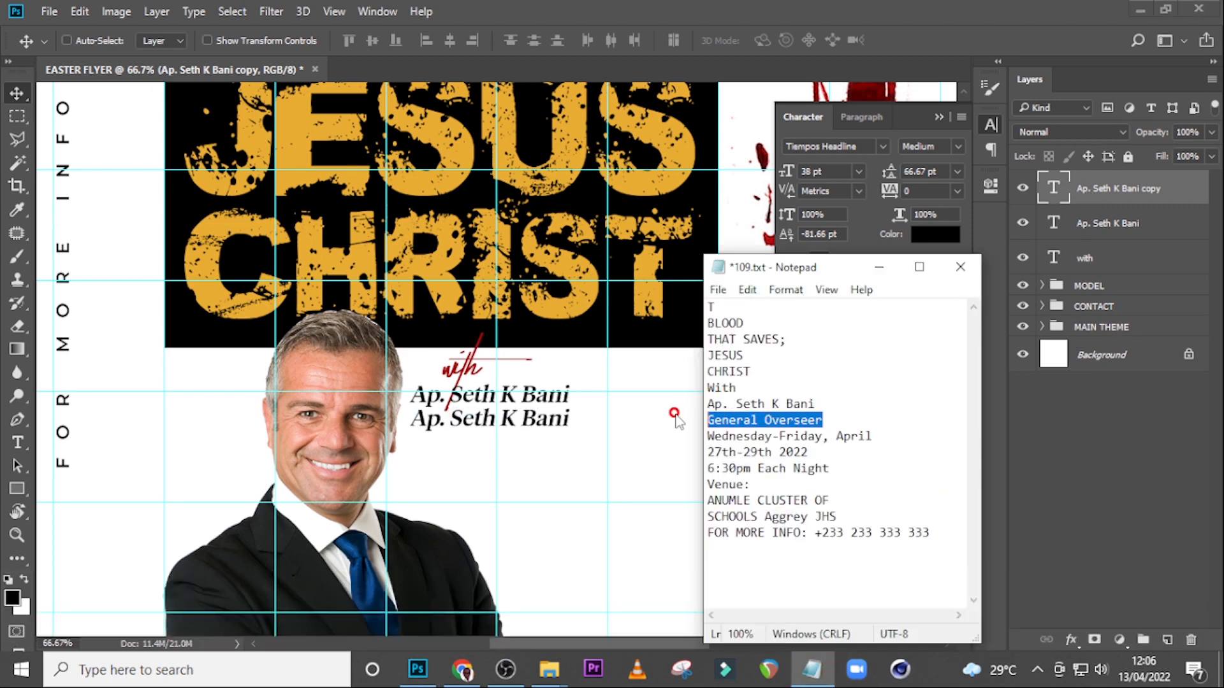
key("ctrl+c")
left_click(790, 9)
double_click(1054, 188)
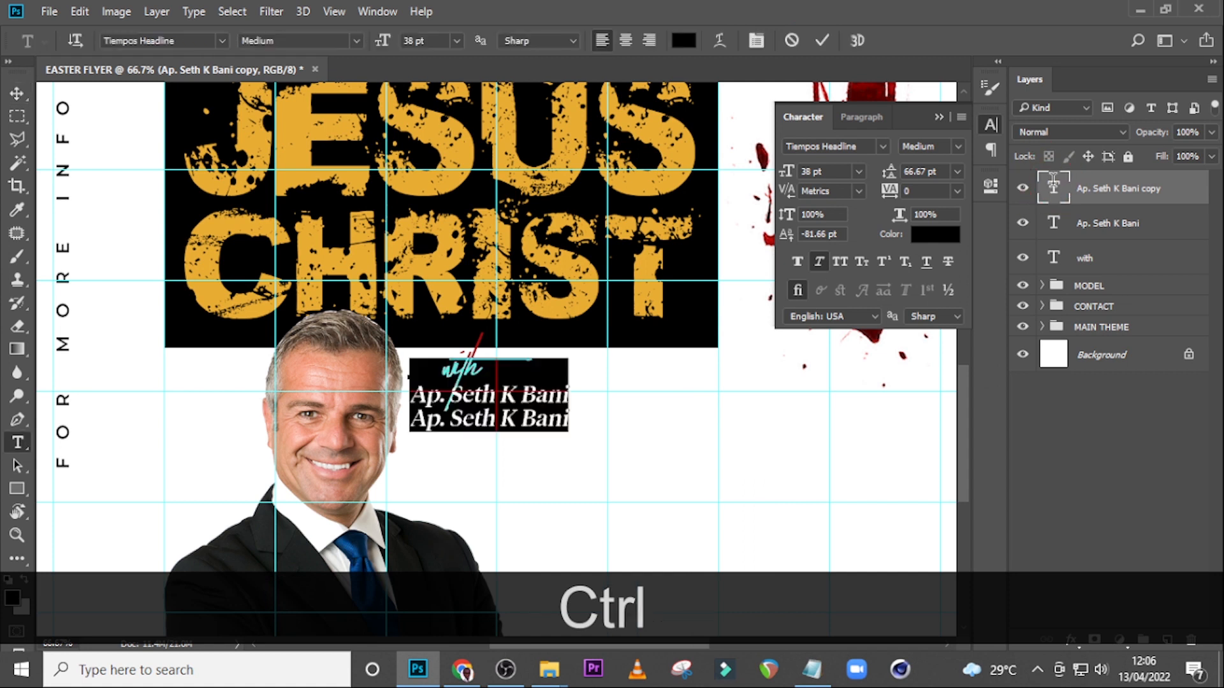
key("ctrl+v")
key("ctrl+Return")
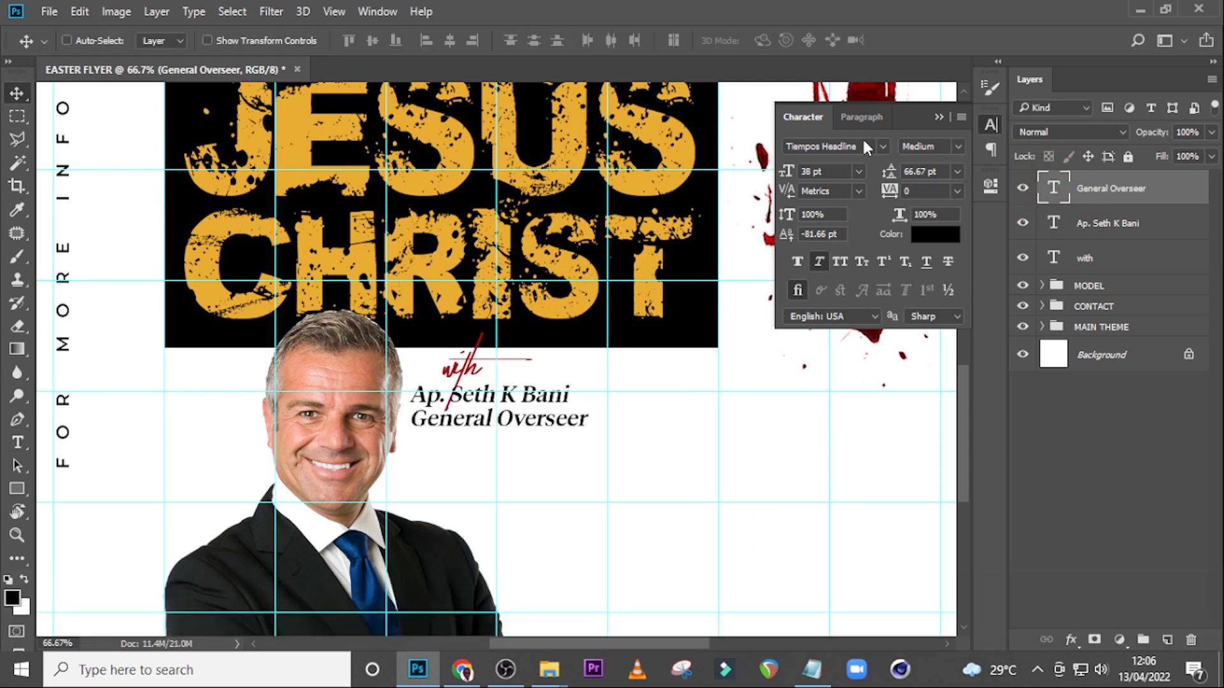
Set the "General Overseer" text to the Regular weight at 26 pt.
left_click(957, 149)
left_click(936, 189)
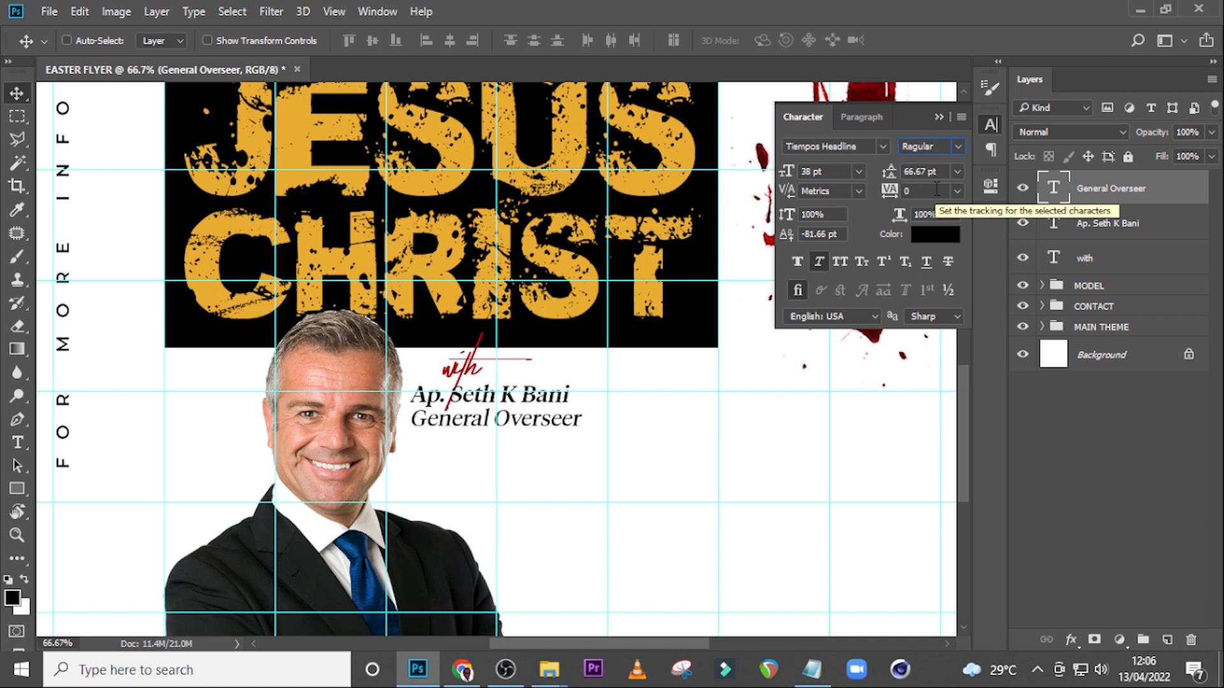
left_click(772, 164)
type("26")
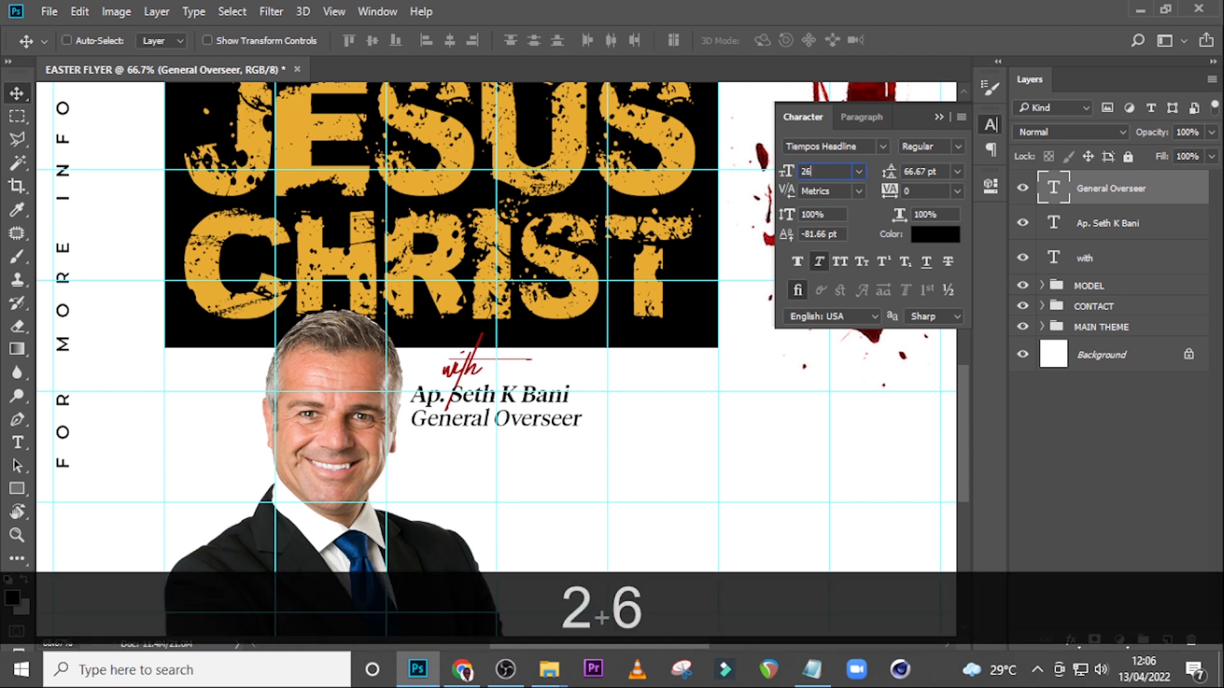
key("Return")
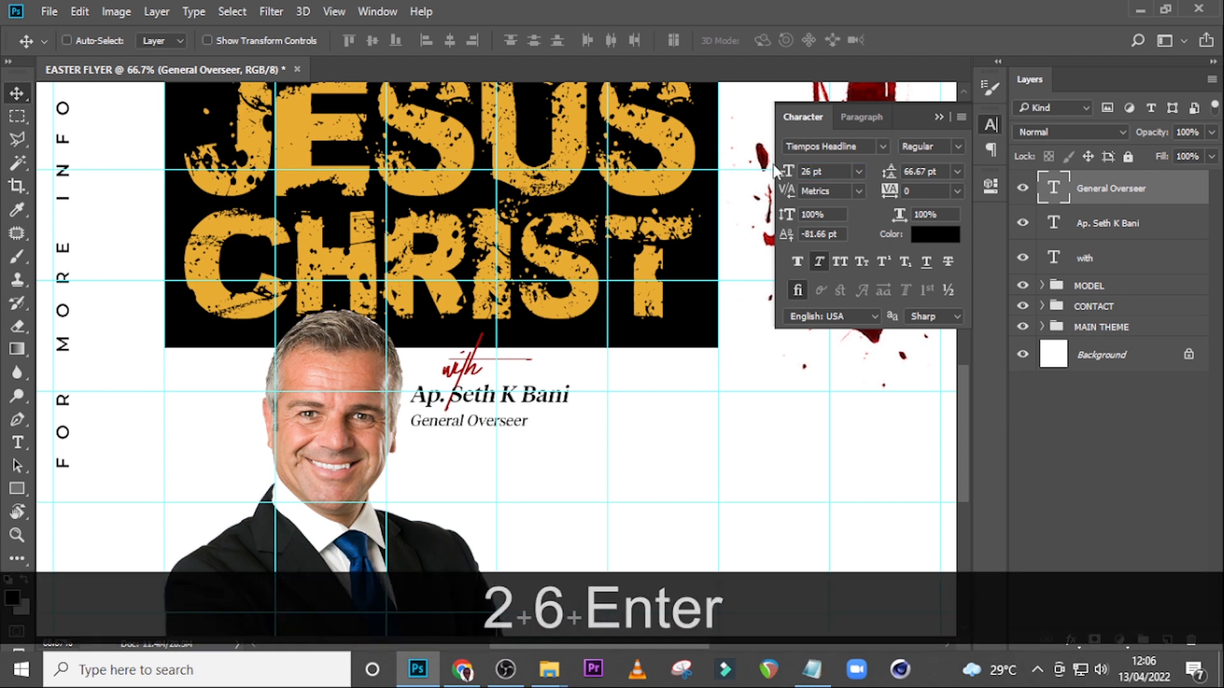
left_click(905, 192)
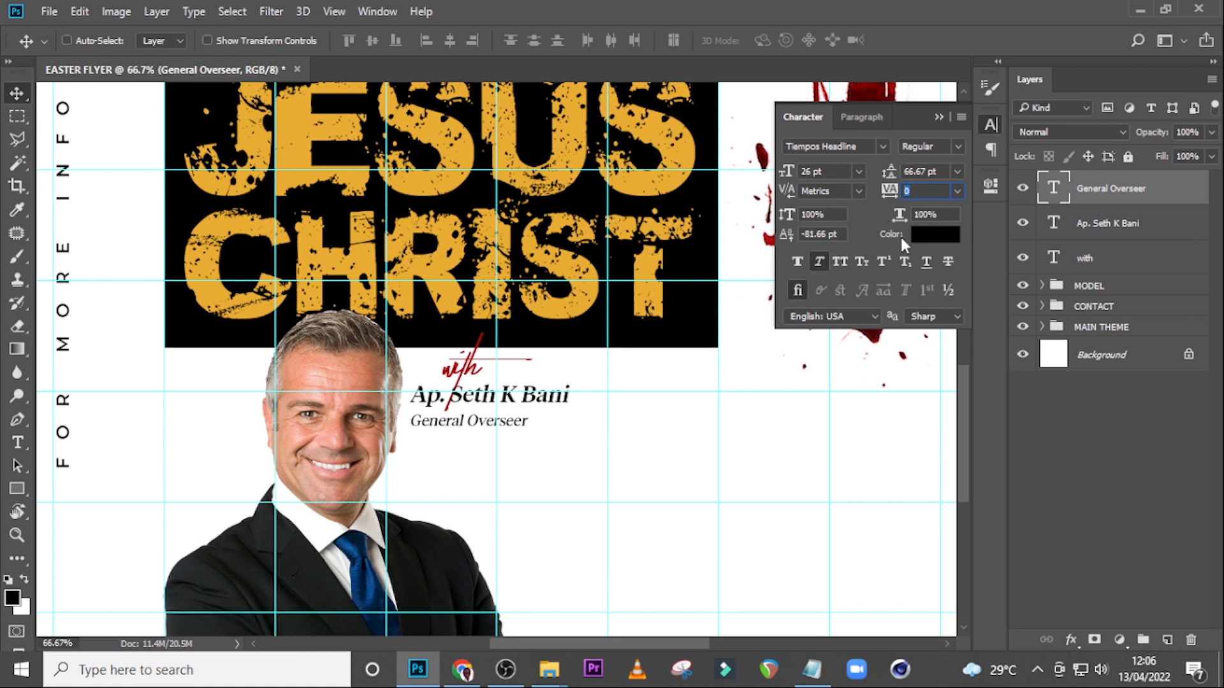
Nudge the "General Overseer" line up and slightly left so it sits tight beneath the speaker's name.
left_click(941, 117)
left_click(1074, 177)
key("v")
key("Up")
key("Up")
key("Up")
key("Up")
key("Up")
key("Up")
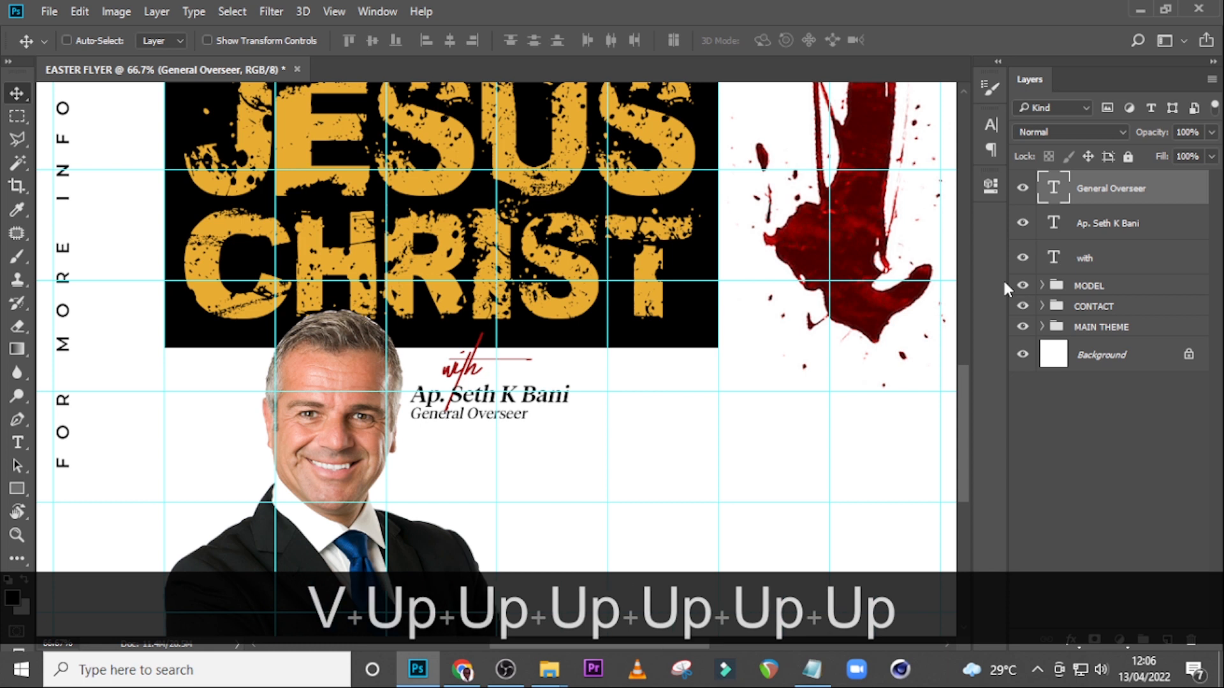
key("Left")
key("Left")
key("Left")
key("Up")
key("Up")
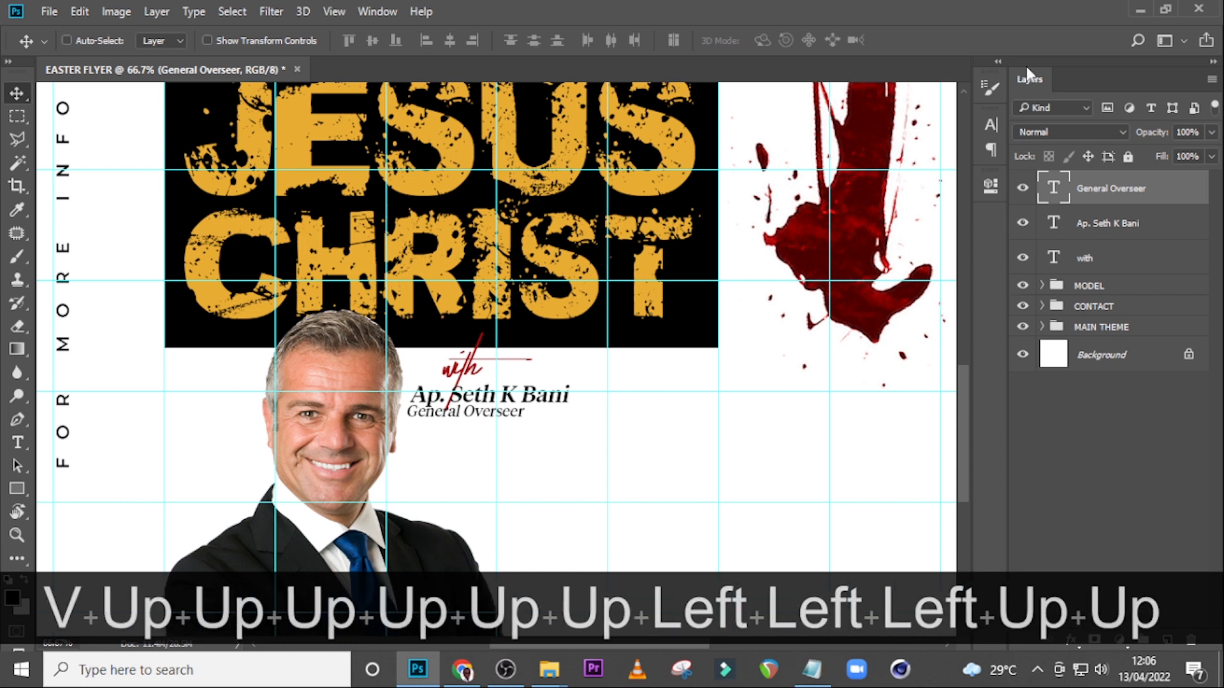
key("Down")
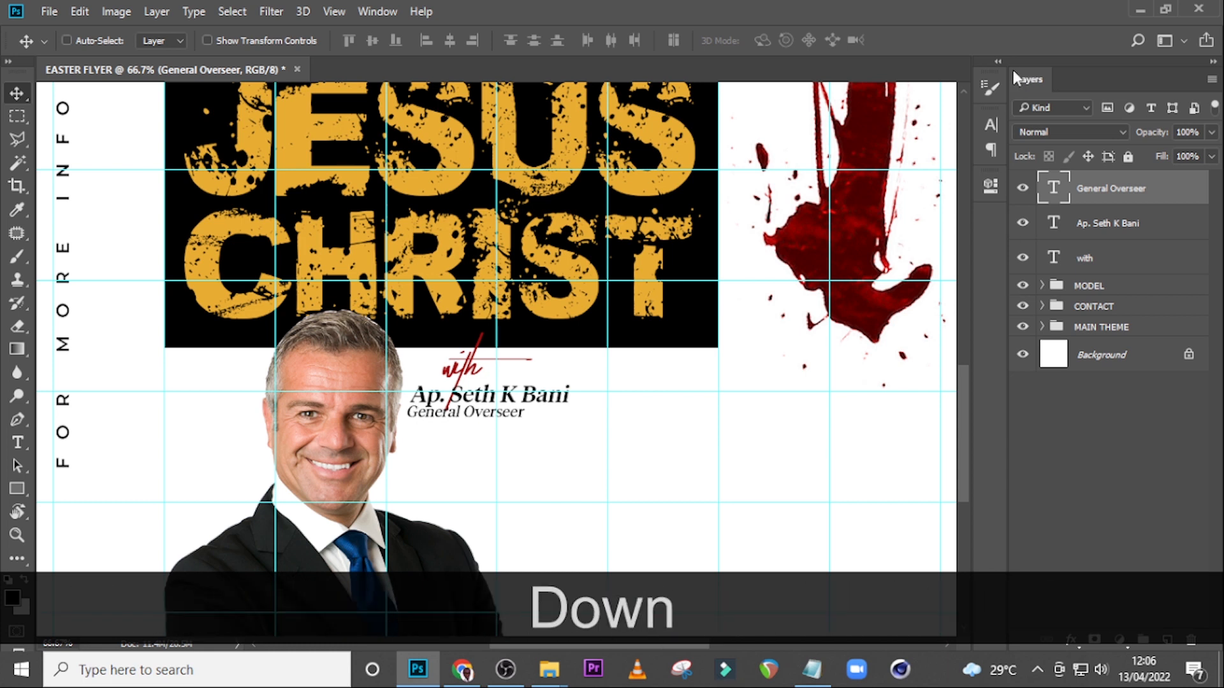
Copy the "Wednesday-Friday, April" line from the Notepad notes and return to the flyer.
key("ctrl+h")
key("ctrl")
key("ctrl+minus")
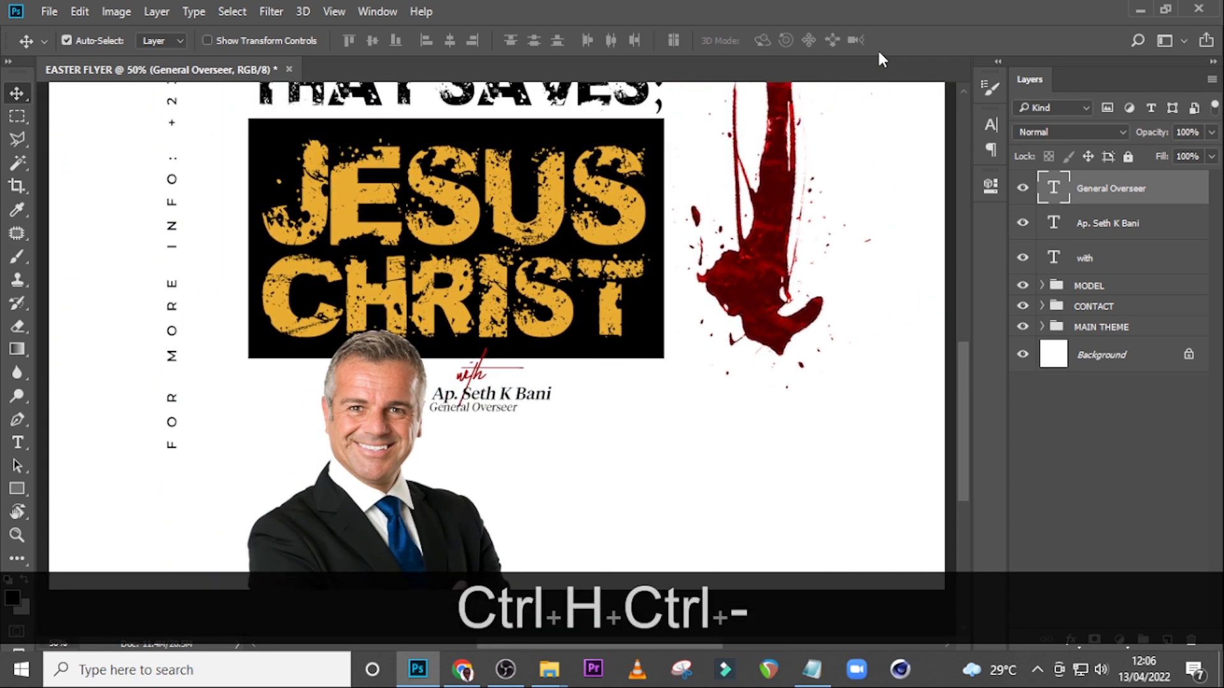
scroll(741, 92, "down", 1)
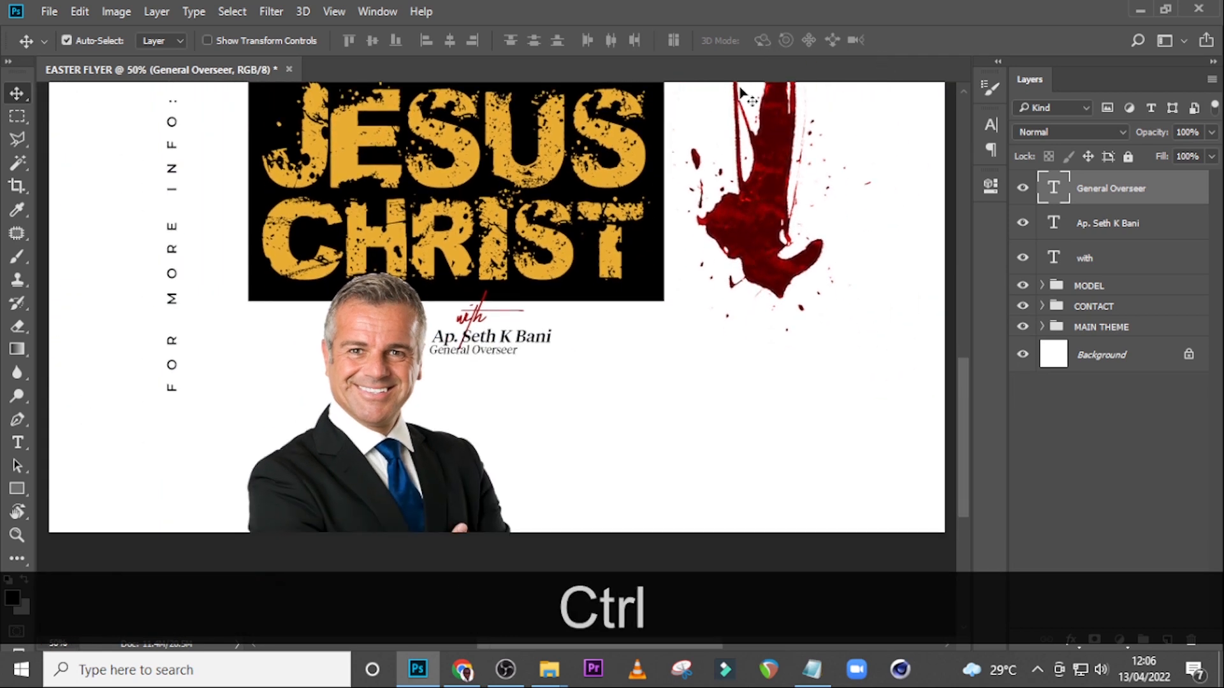
key("ctrl+minus")
key("ctrl+h")
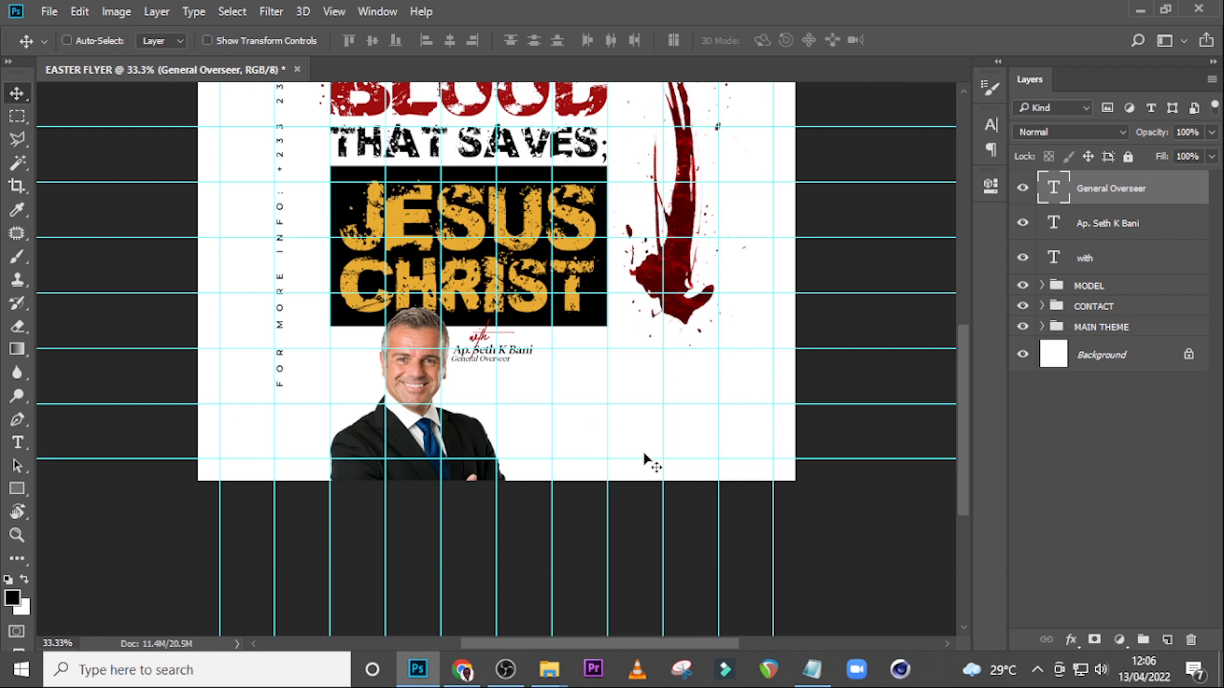
left_click(812, 670)
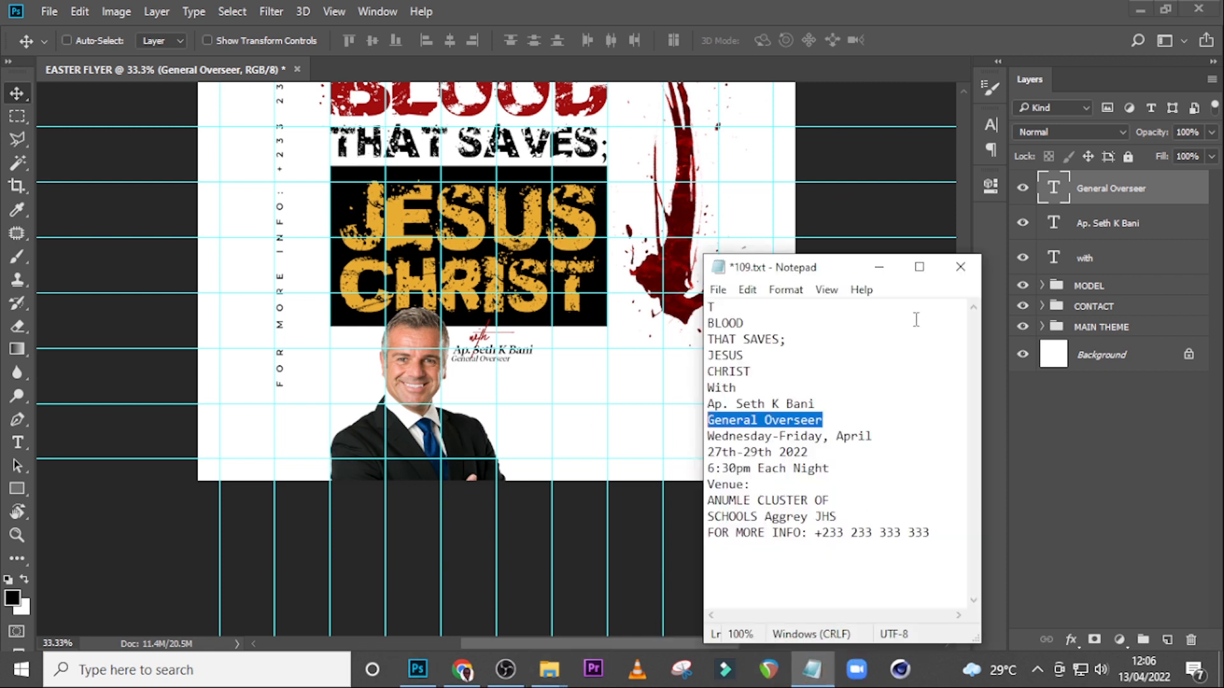
left_click_drag(871, 436, 673, 437)
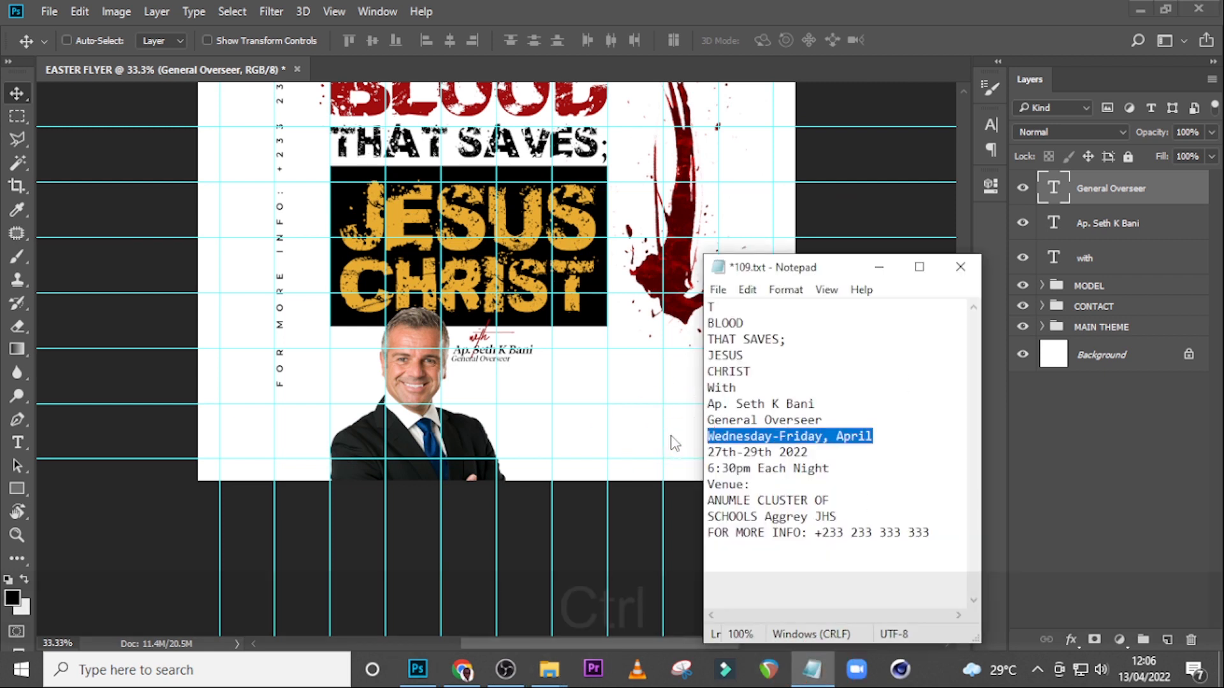
key("ctrl+c")
left_click(988, 213)
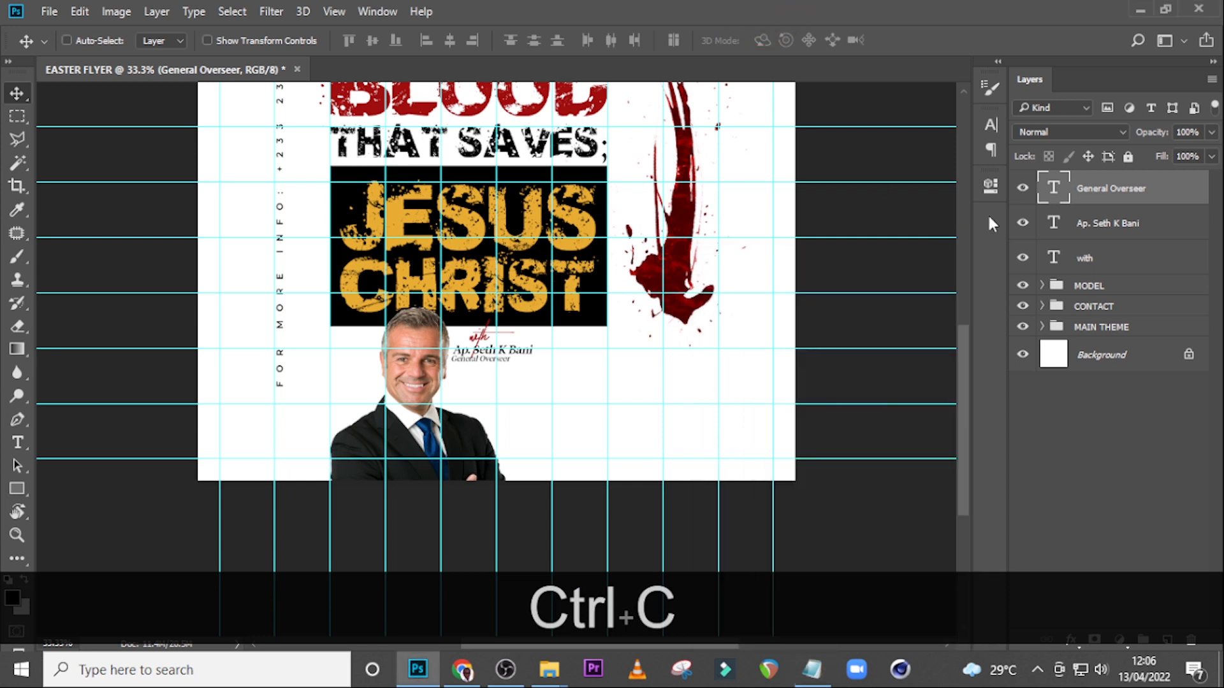
Add a new layer and paste "Wednesday-Friday, April" as right-aligned text in the flyer's lower area.
left_click(991, 125)
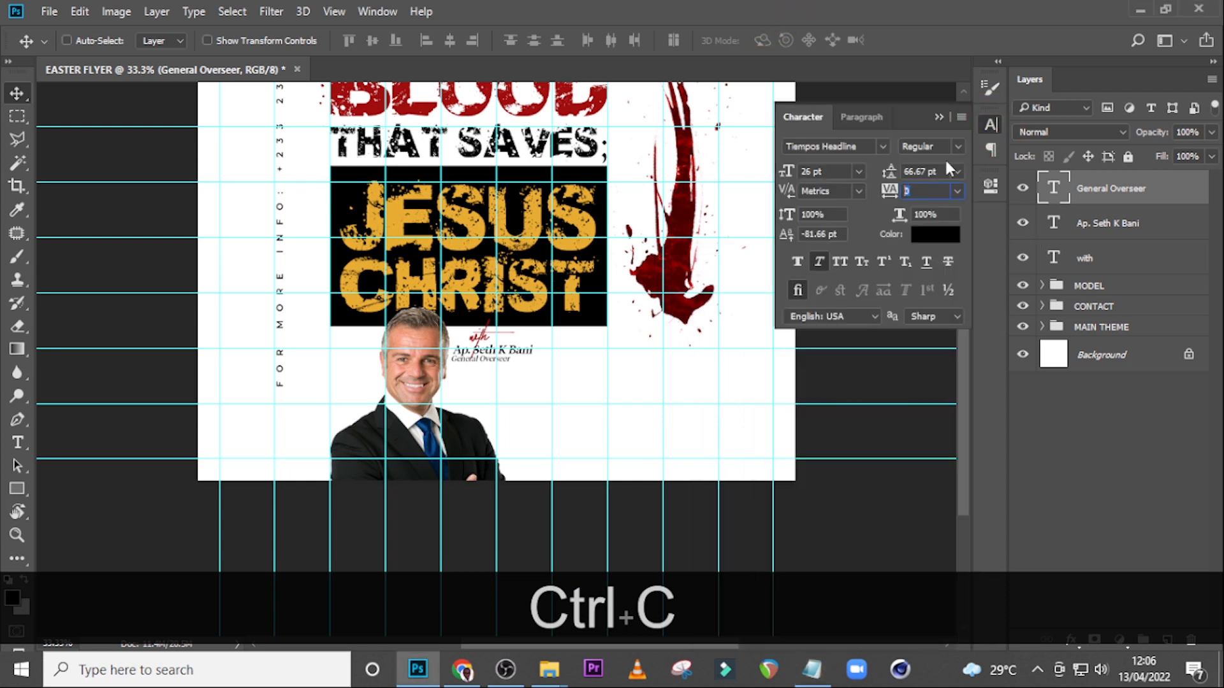
left_click(861, 117)
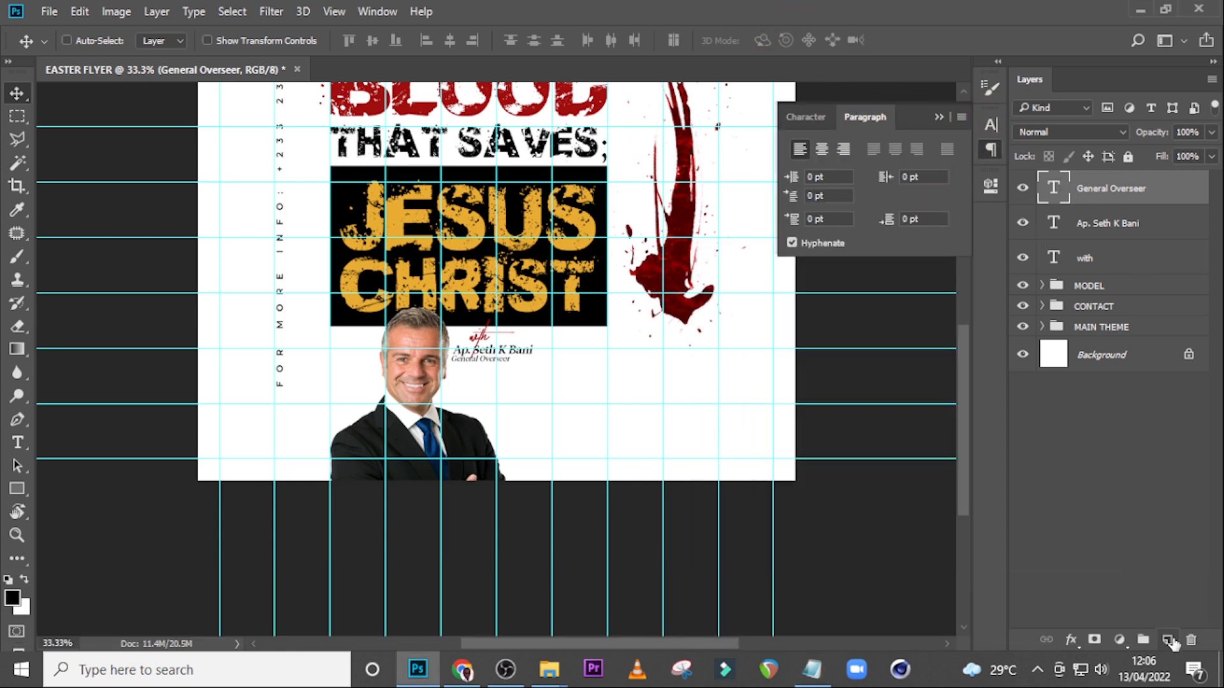
left_click(1168, 640)
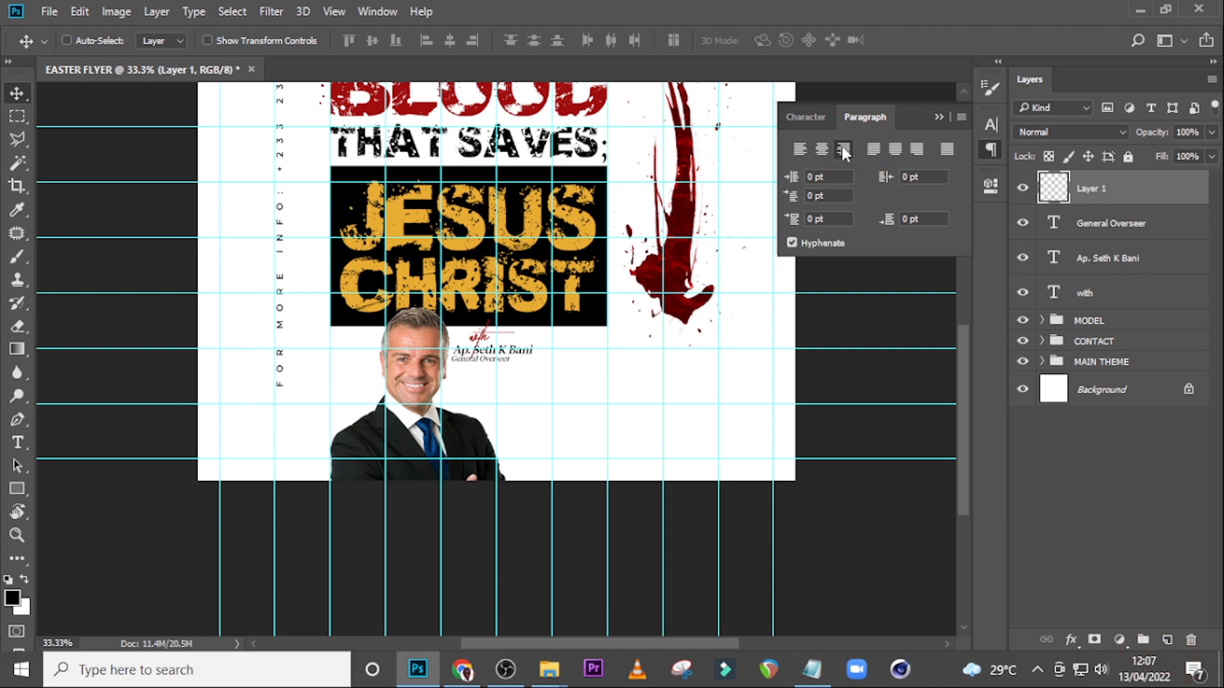
key("t")
left_click(619, 402)
key("ctrl+v")
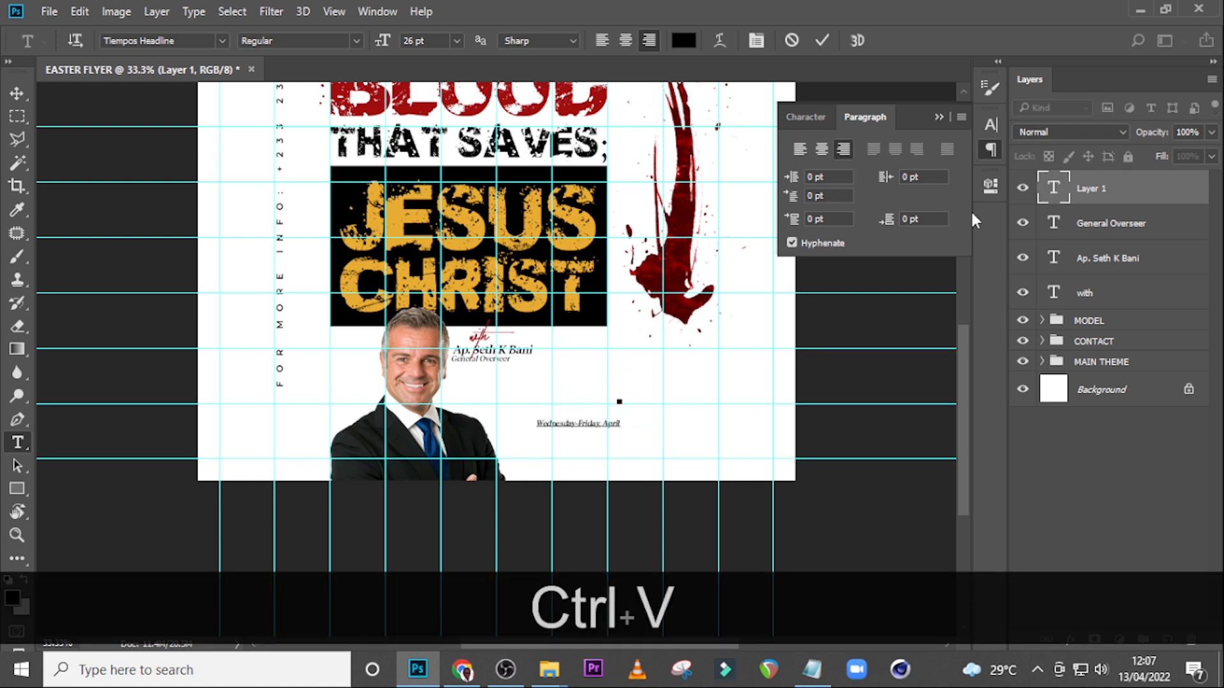
Move the "Wednesday-Friday, April" text under the blood splatter, ending at the vertical guide and level with the speaker's name.
key("v")
left_click_drag(581, 424, 684, 350)
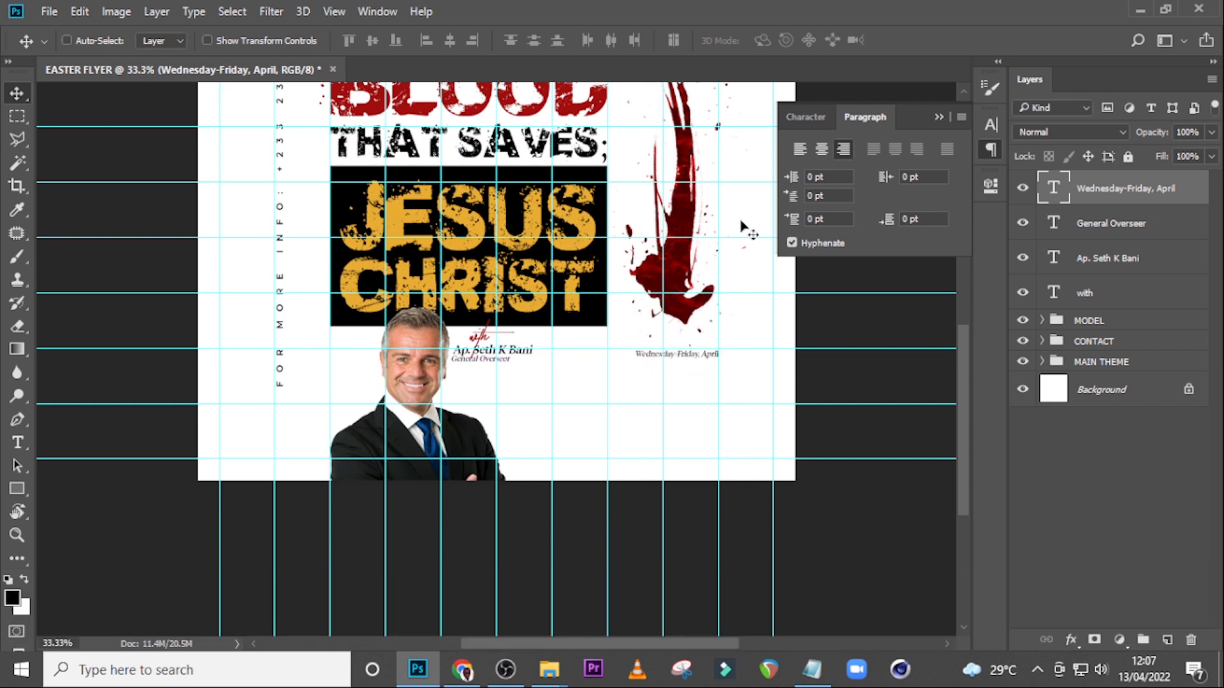
left_click(938, 117)
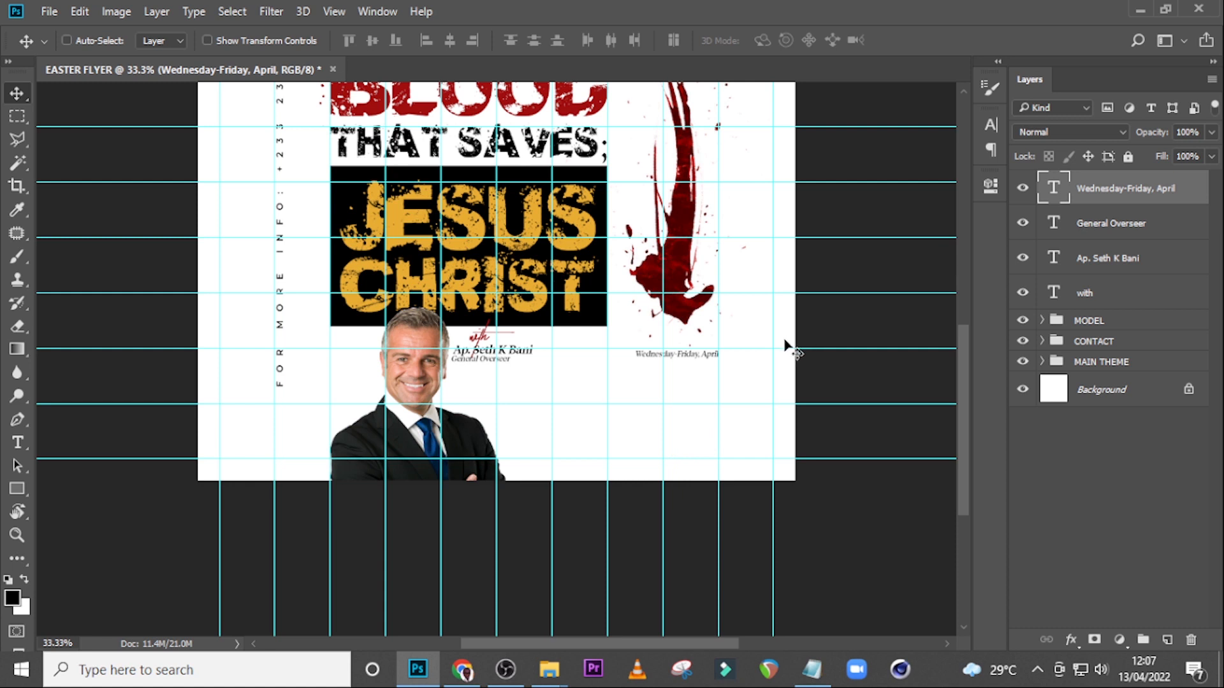
Change the "Wednesday-Friday, April" text to the Montserrat font in Bold.
left_click(980, 127)
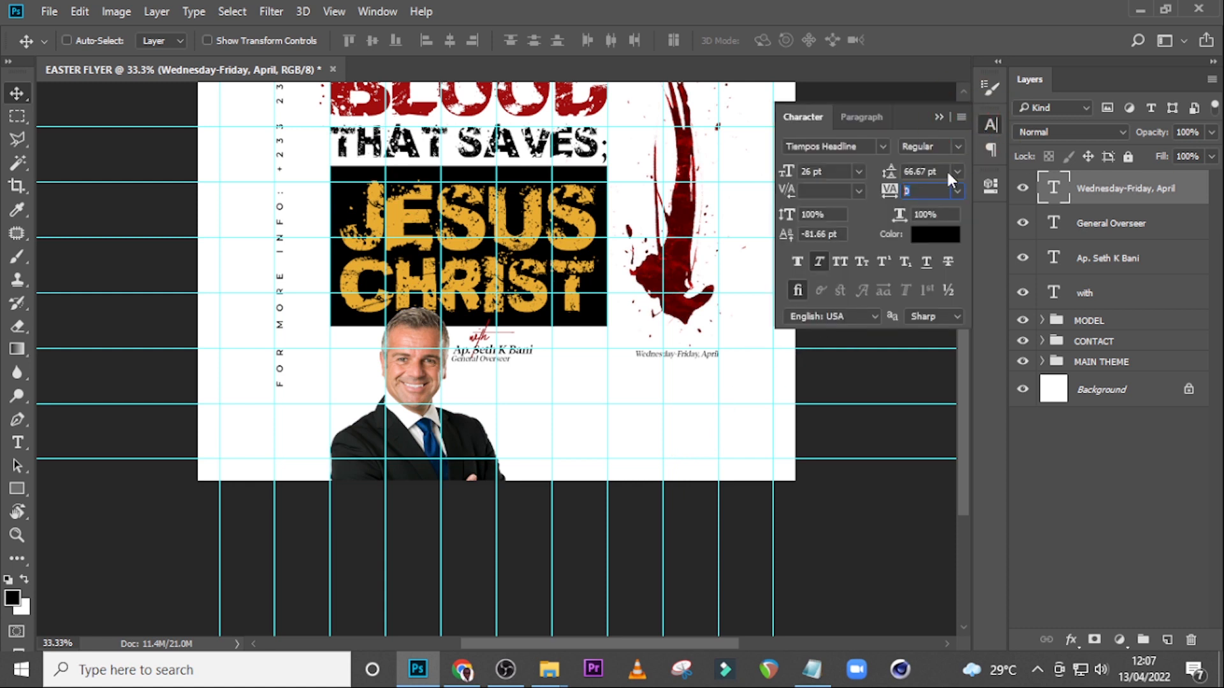
left_click(882, 148)
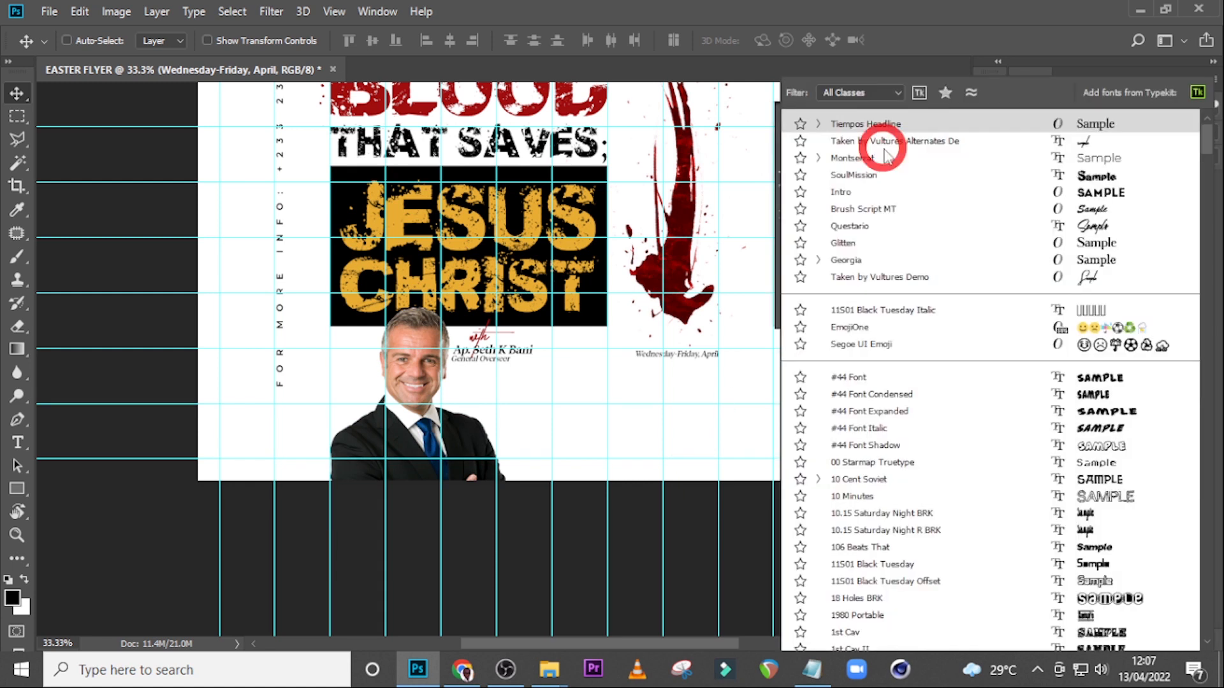
left_click(863, 163)
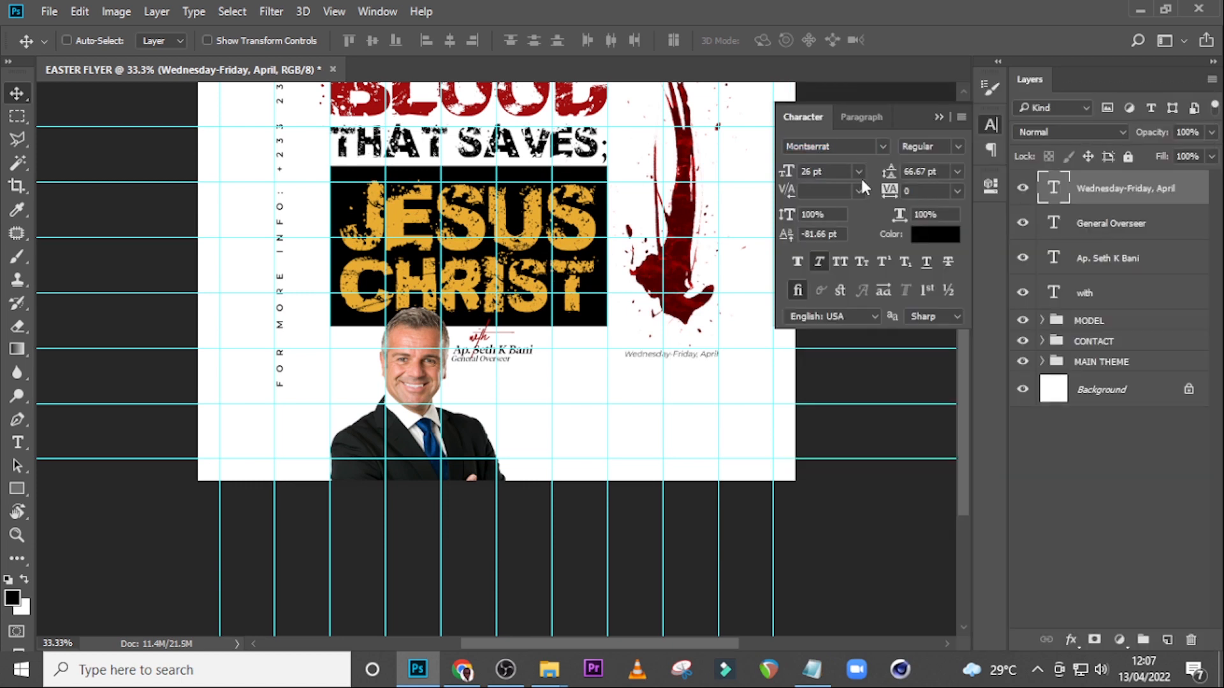
left_click(950, 145)
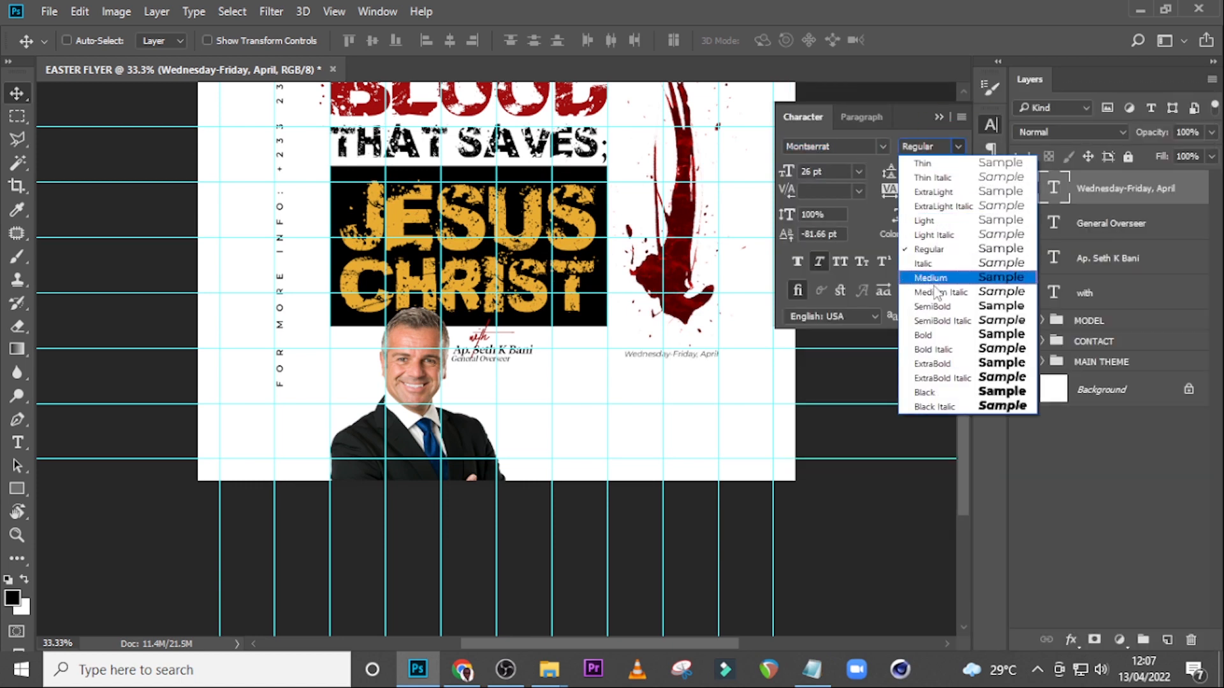
left_click(924, 335)
Set the "Wednesday-Friday, April" text to 39 pt with -20 tracking and turn off faux italic.
left_click(785, 171)
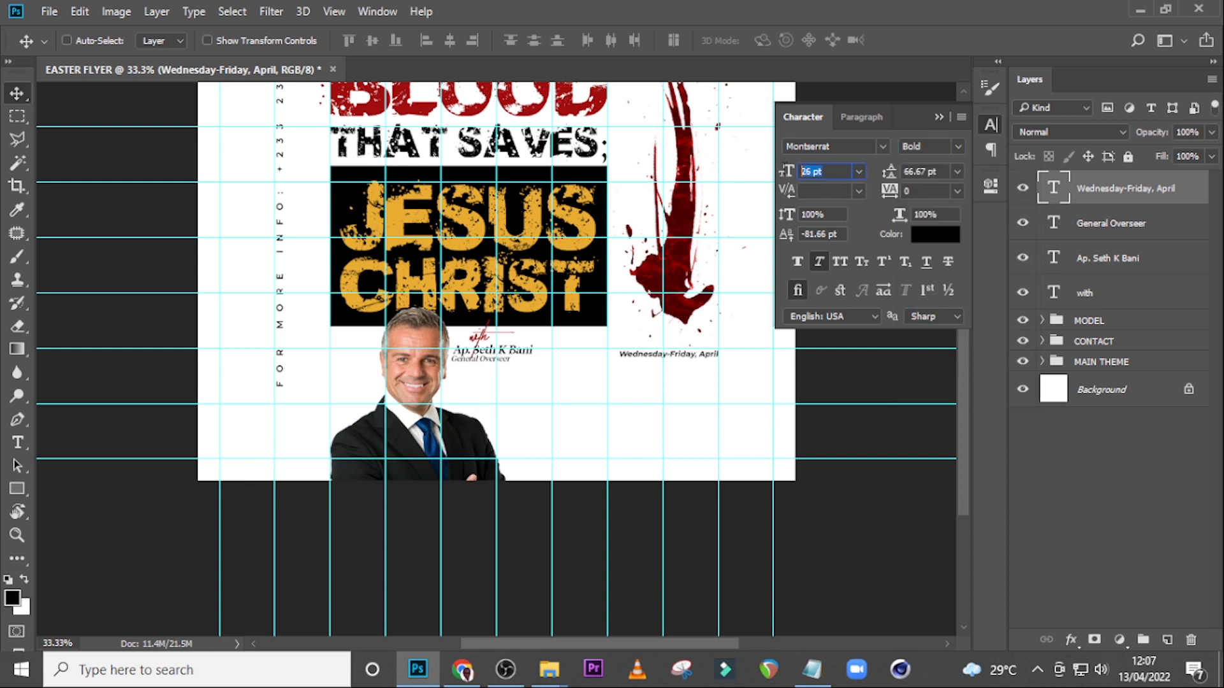
type("39")
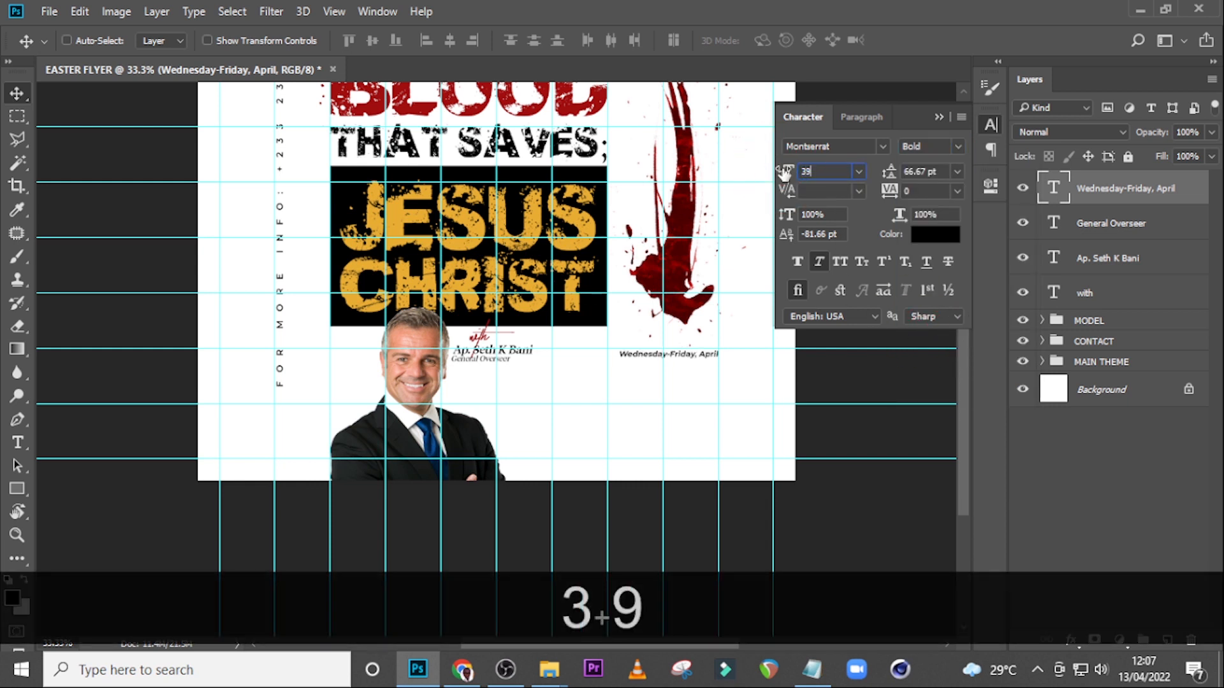
key("Return")
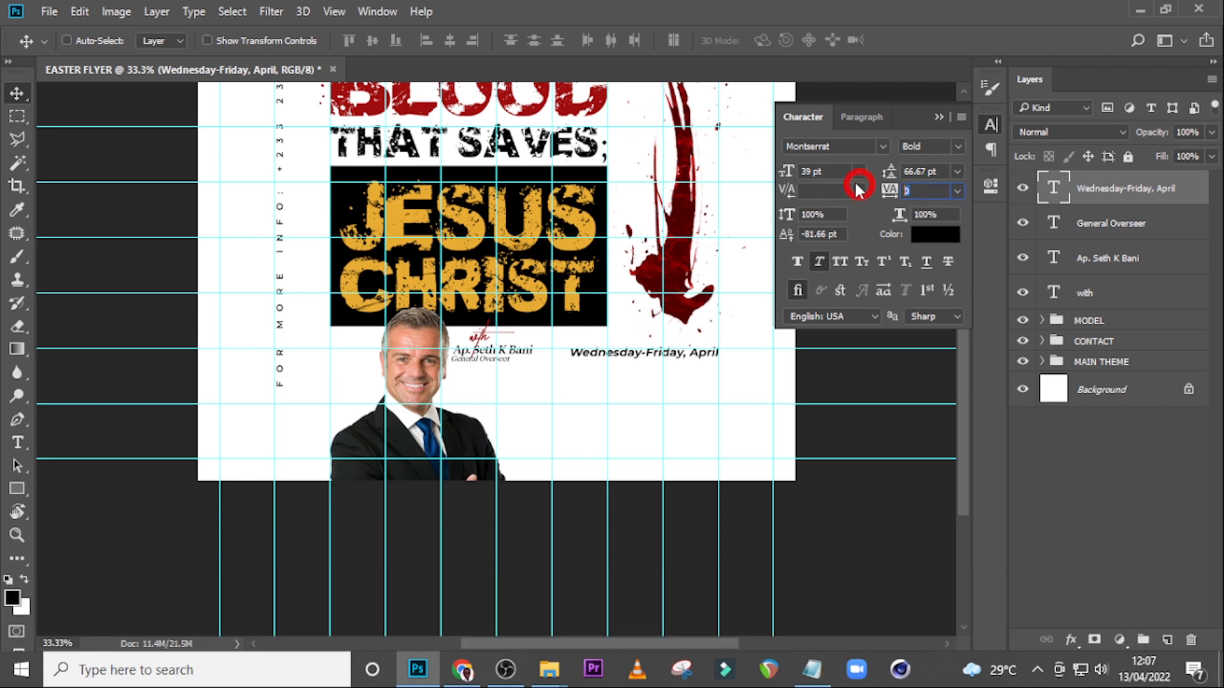
type("-20")
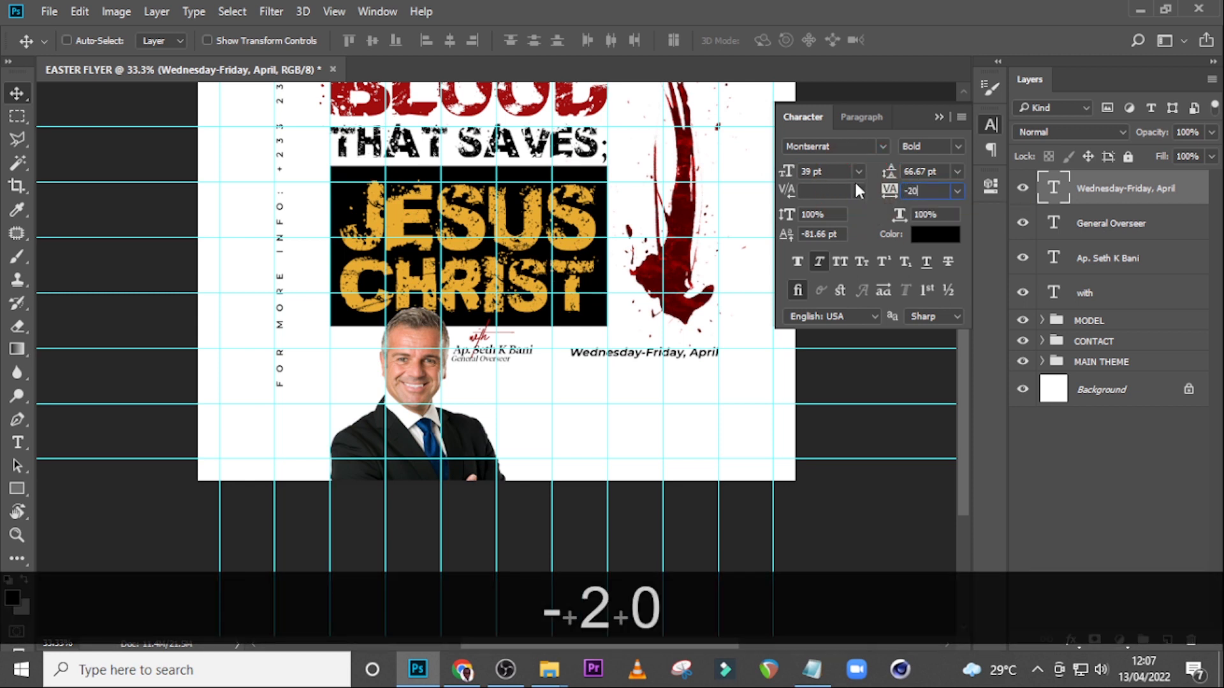
key("Return")
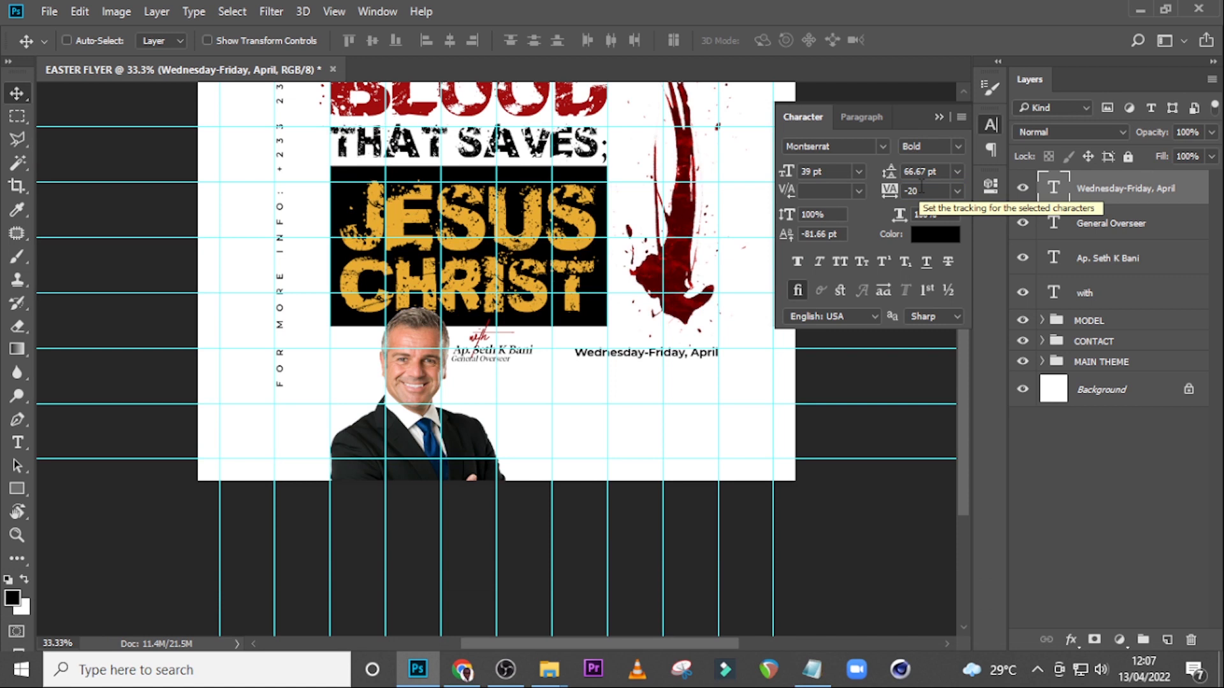
Group the "with", speaker name and "General Overseer" layers and rename the group NAME.
left_click(1127, 225)
left_click(1109, 292, "shift")
key("ctrl+shift+g")
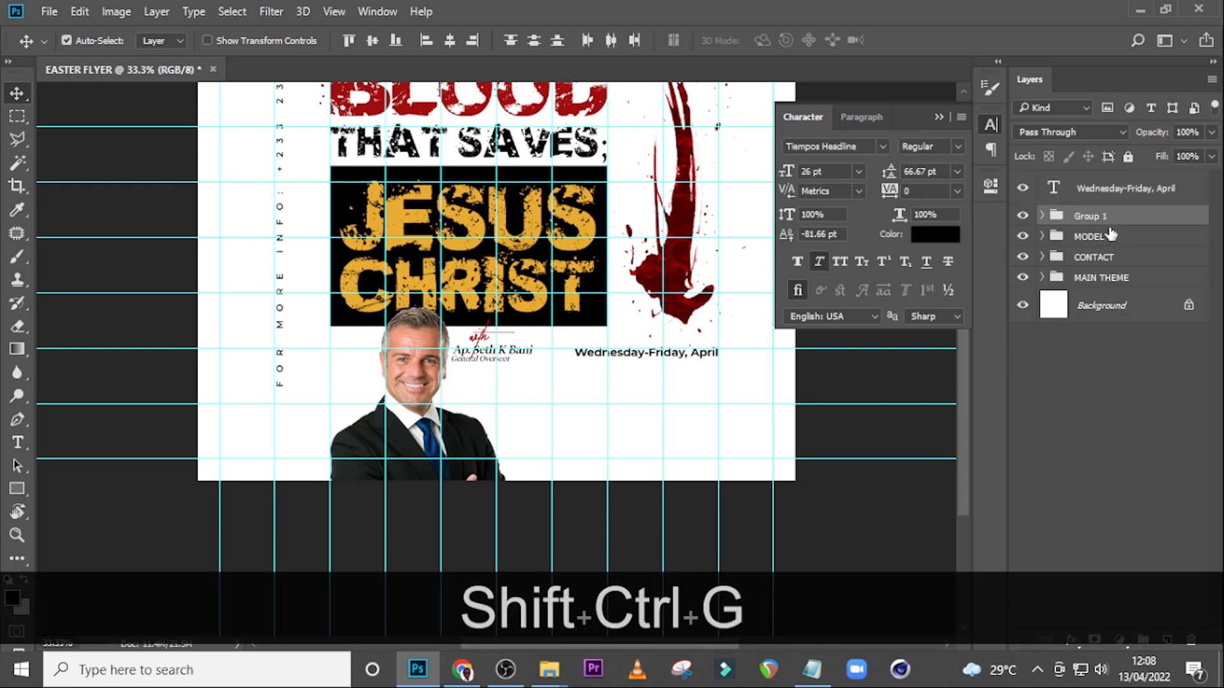
double_click(1091, 216)
key("Caps_Lock")
type("NAME")
key("Return")
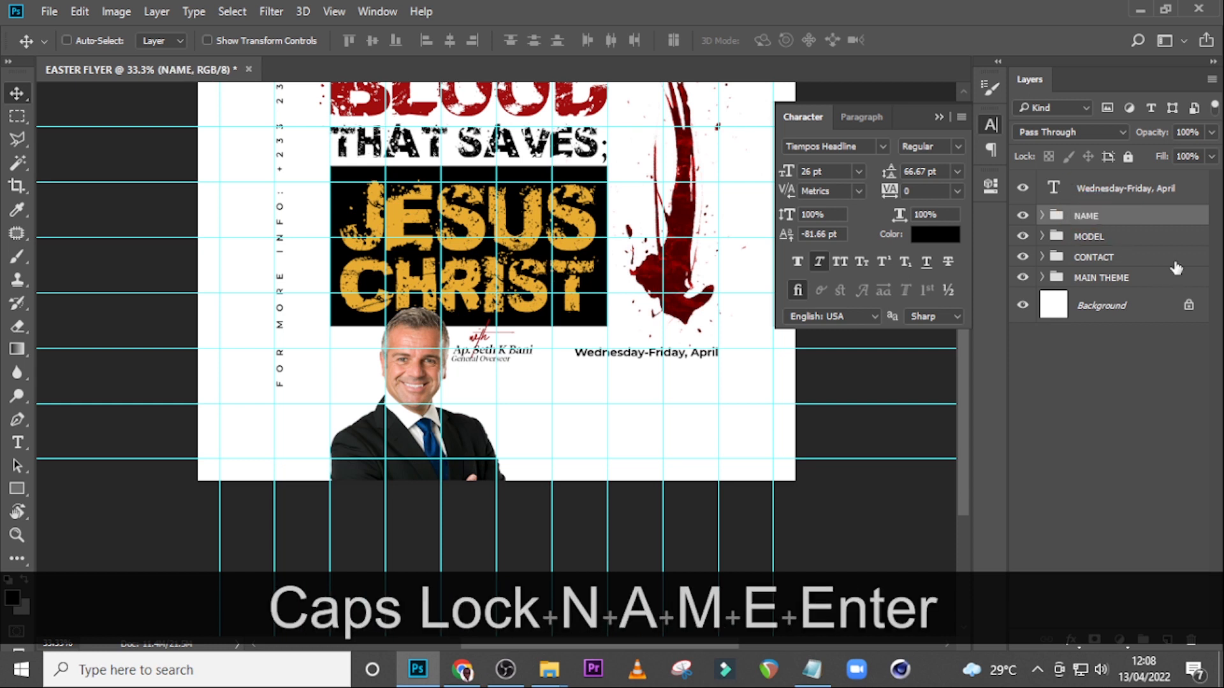
Duplicate the "Wednesday-Friday, April" text layer and place the copy as a second line directly below it.
left_click(1139, 189)
key("ctrl+j")
key("shift+Down")
key("shift+Down")
key("shift+Down")
key("shift+Down")
key("shift+Down")
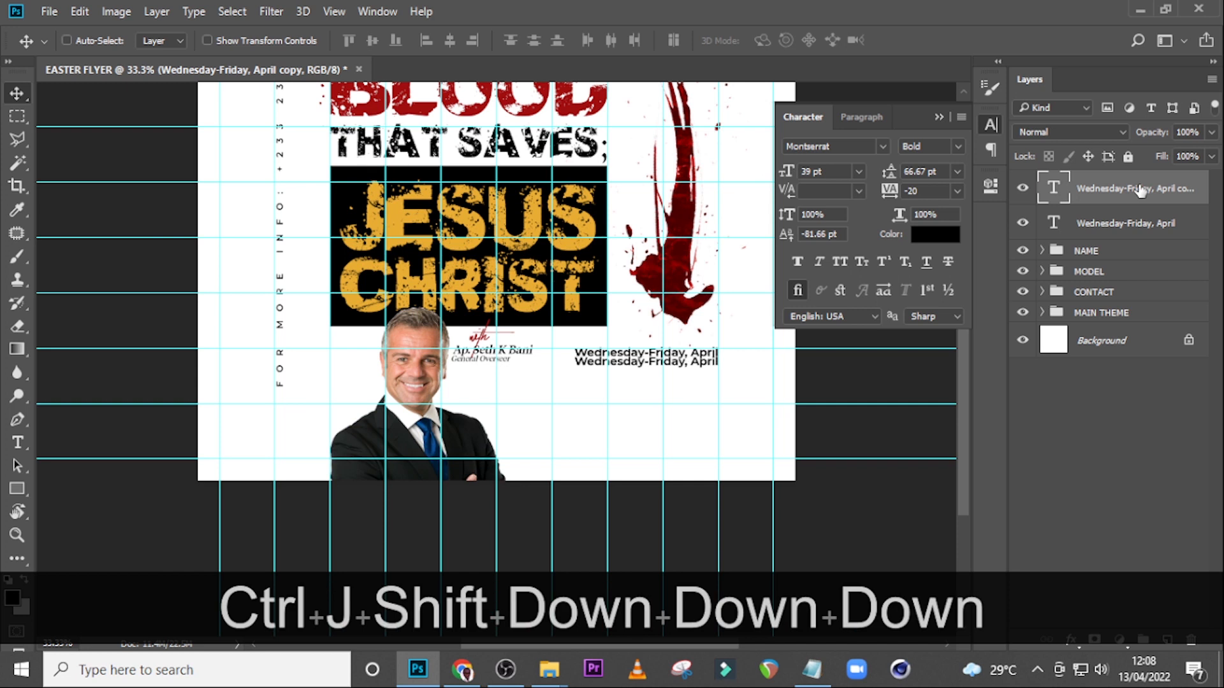
Replace the duplicated second date line's text with "27th-29th 2022", copied from the Notepad file 109.txt.
left_click(810, 668)
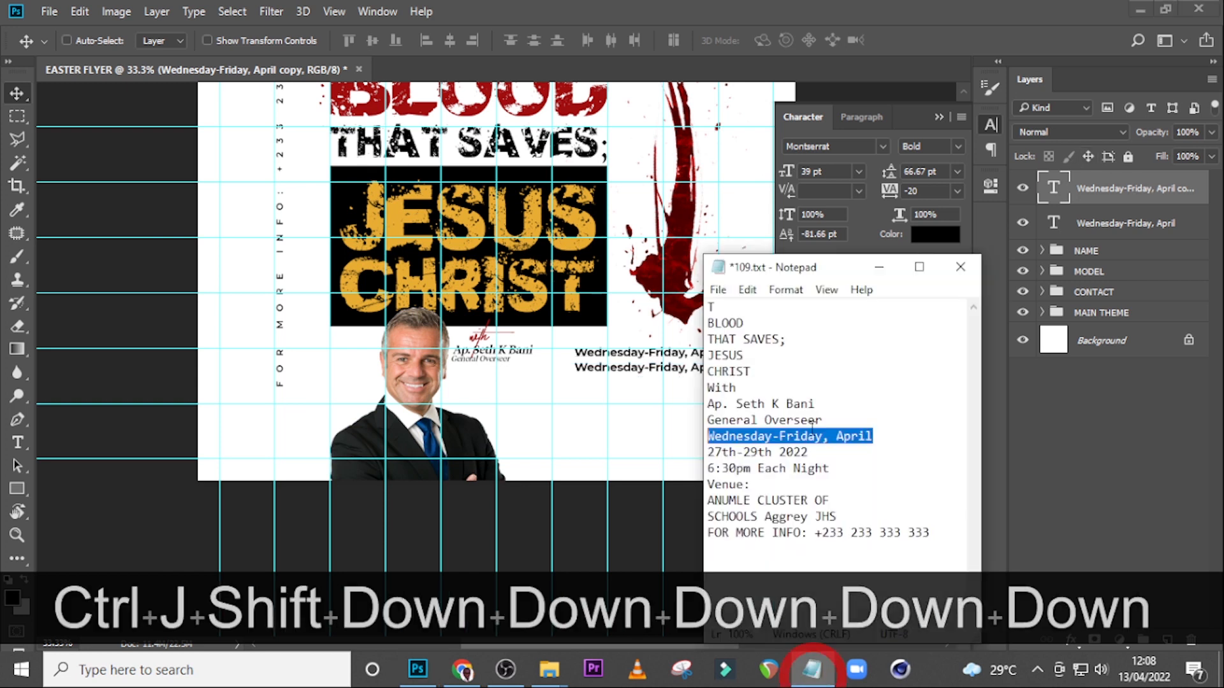
left_click_drag(838, 452, 664, 445)
key("ctrl+c")
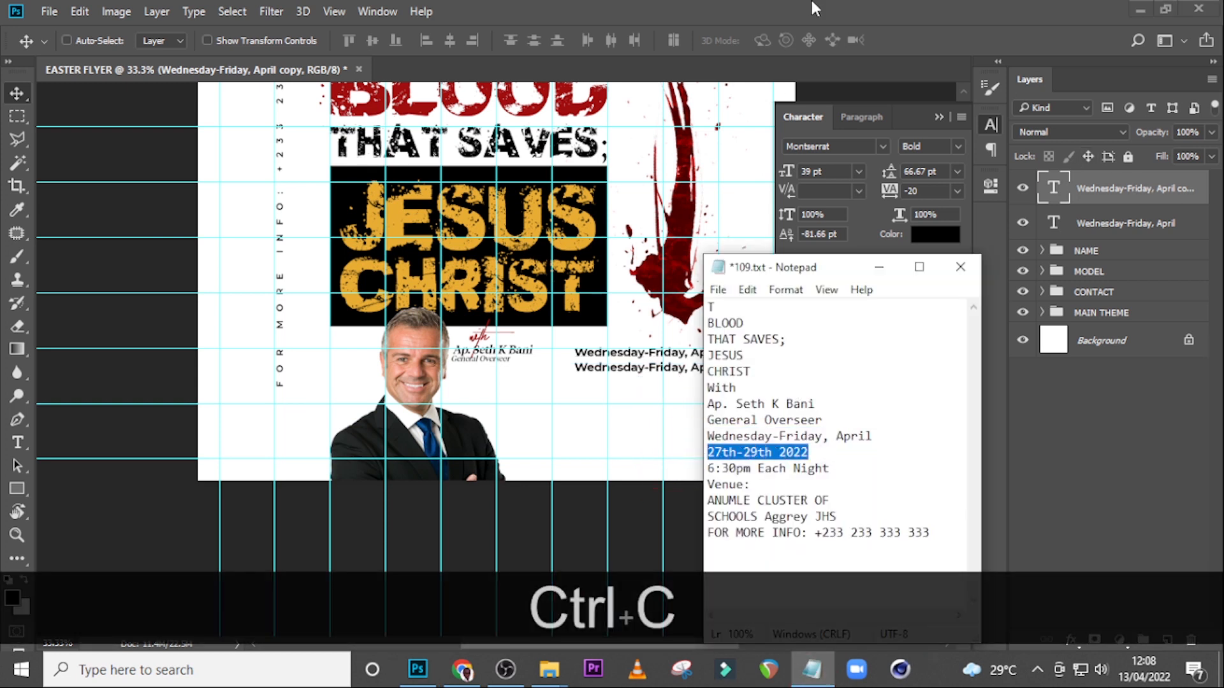
left_click(1041, 179)
double_click(1053, 194)
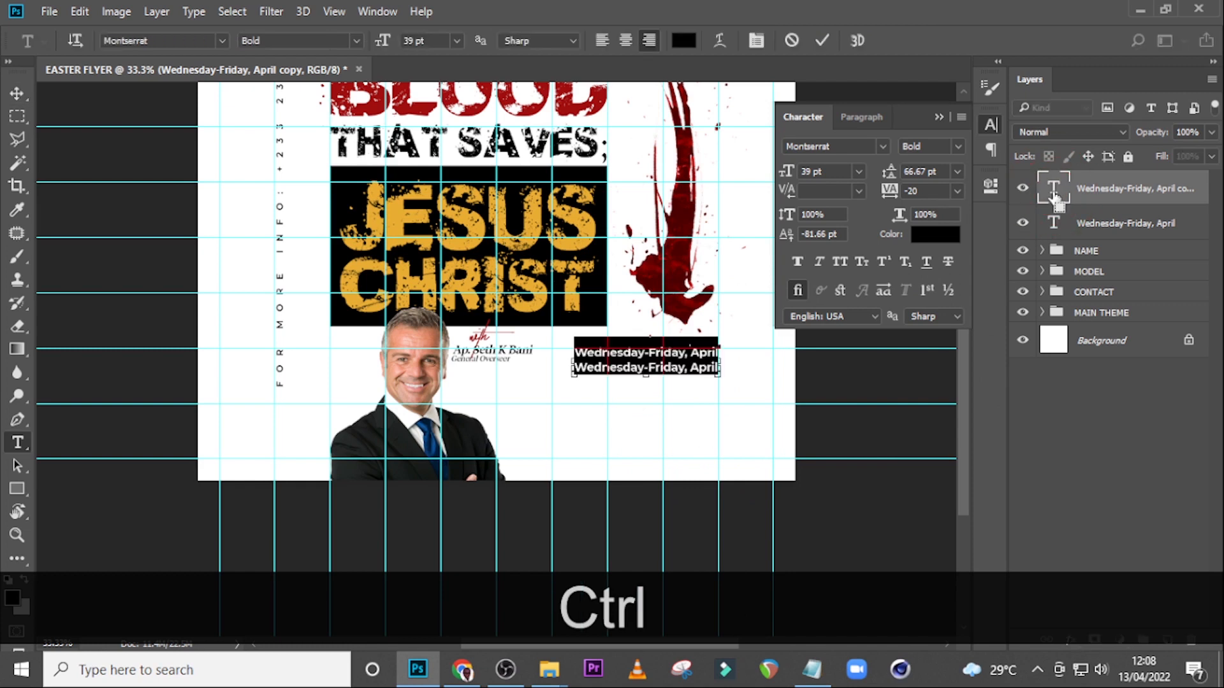
key("ctrl+v")
key("ctrl+Return")
key("v")
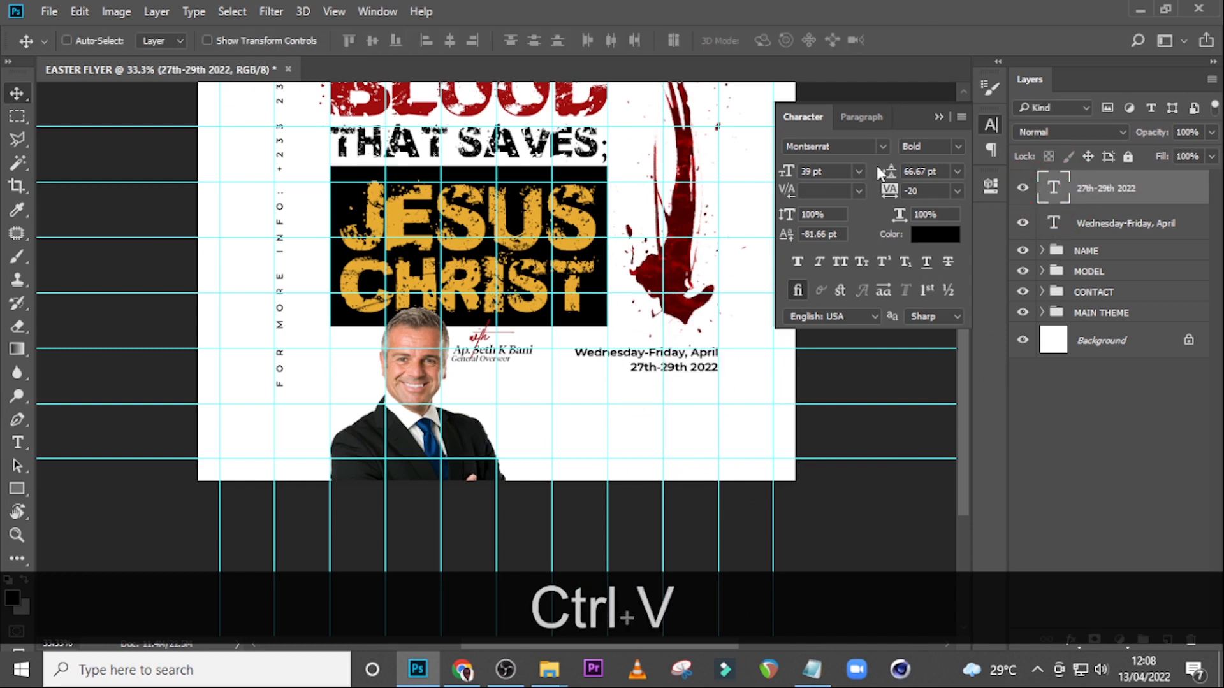
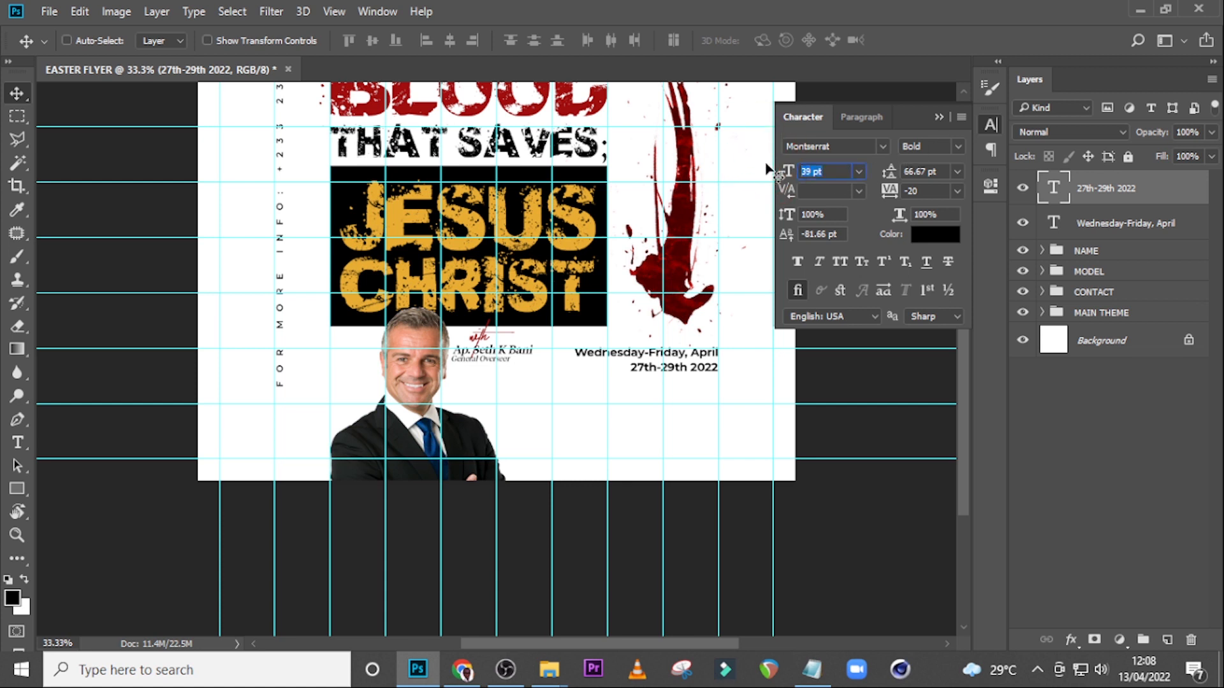
Set the "27th-29th 2022" text to 81 pt and move it down clear of the "Wednesday-Friday, April" line.
type("81")
key("Return")
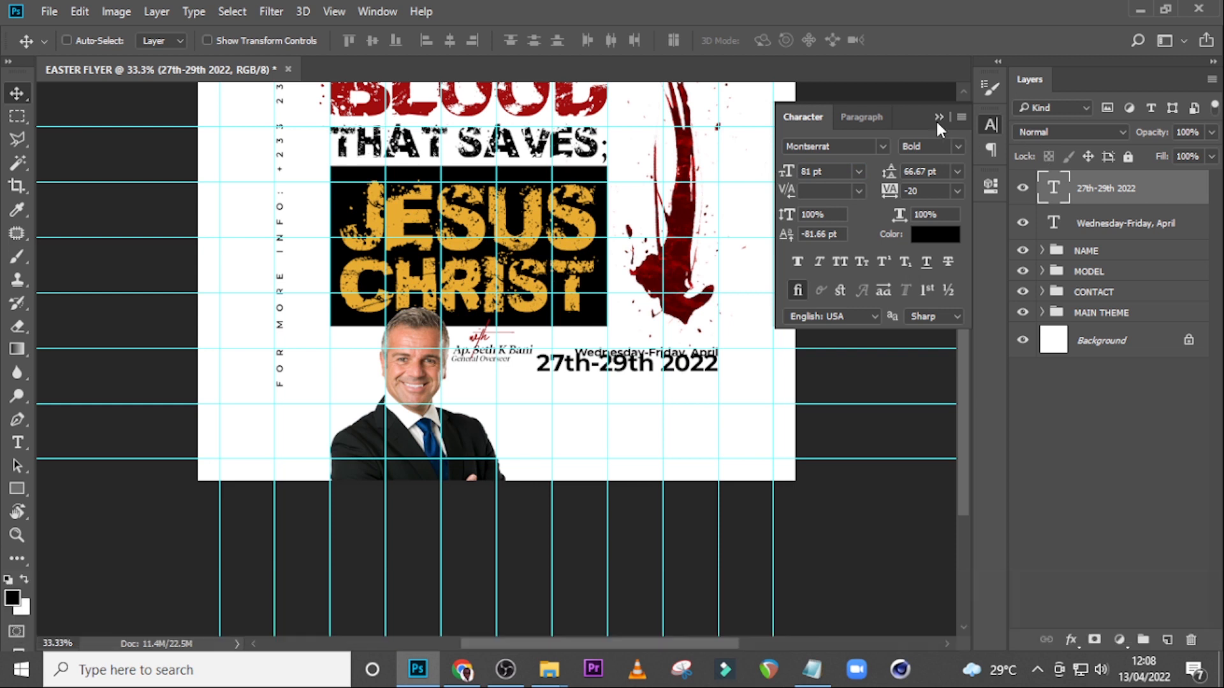
left_click(939, 116)
key("v")
key("Down")
key("Down")
key("Down")
key("Down")
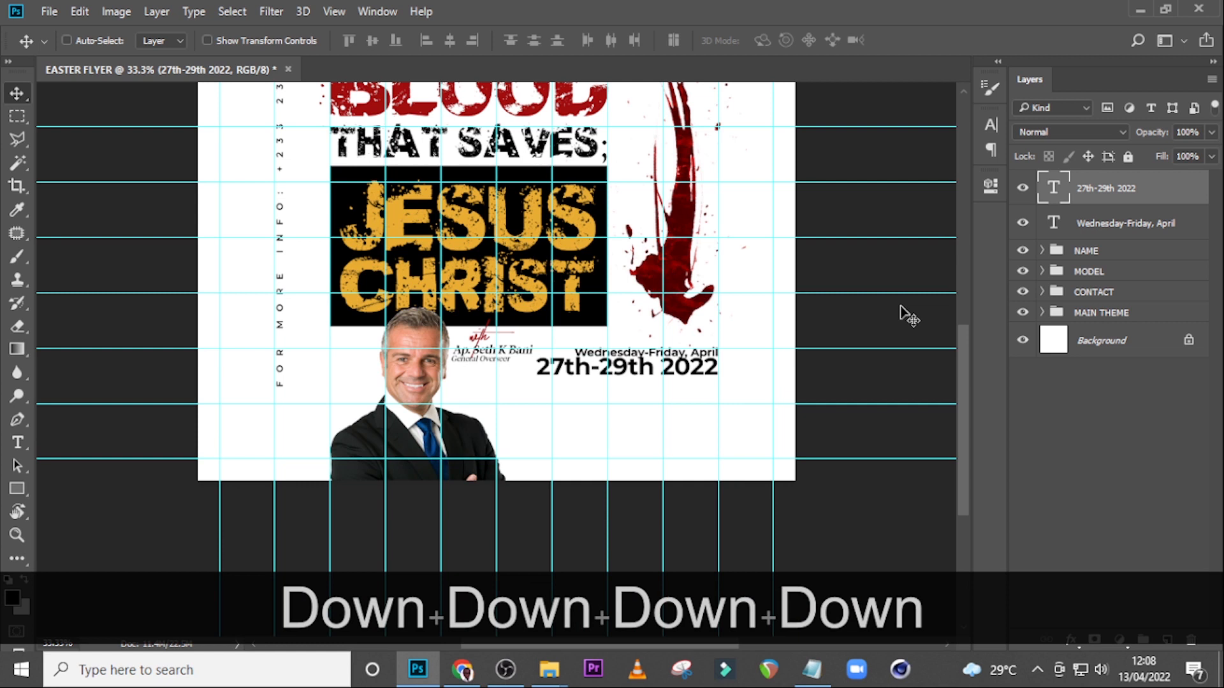
key("Down")
key("Down")
key("Down")
key("Down")
key("Down")
key("Down")
key("Down")
key("Down")
key("Down")
key("Down")
key("Up")
key("Up")
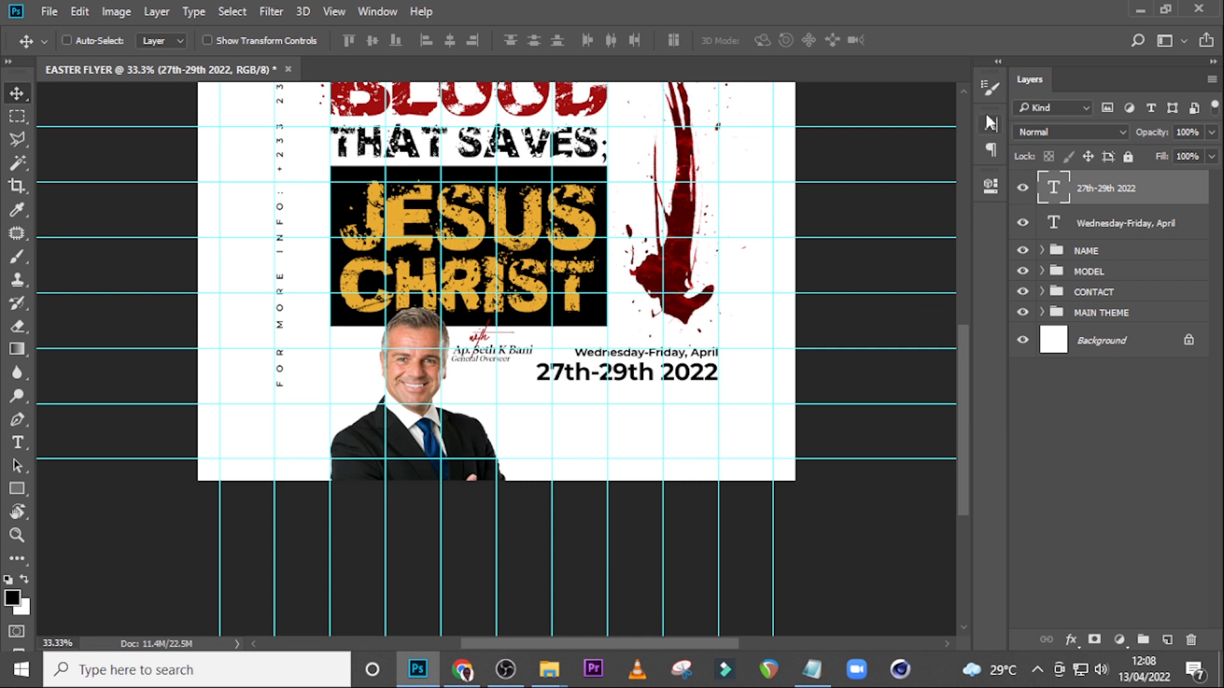
left_click(990, 125)
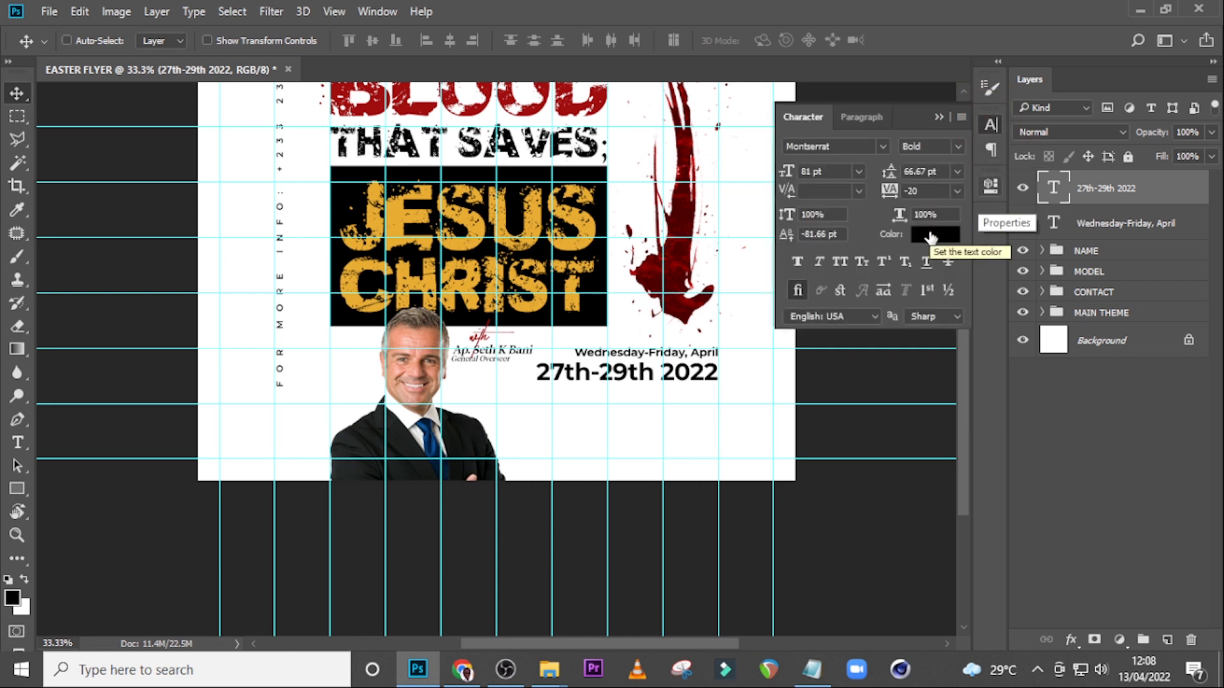
left_click(937, 118)
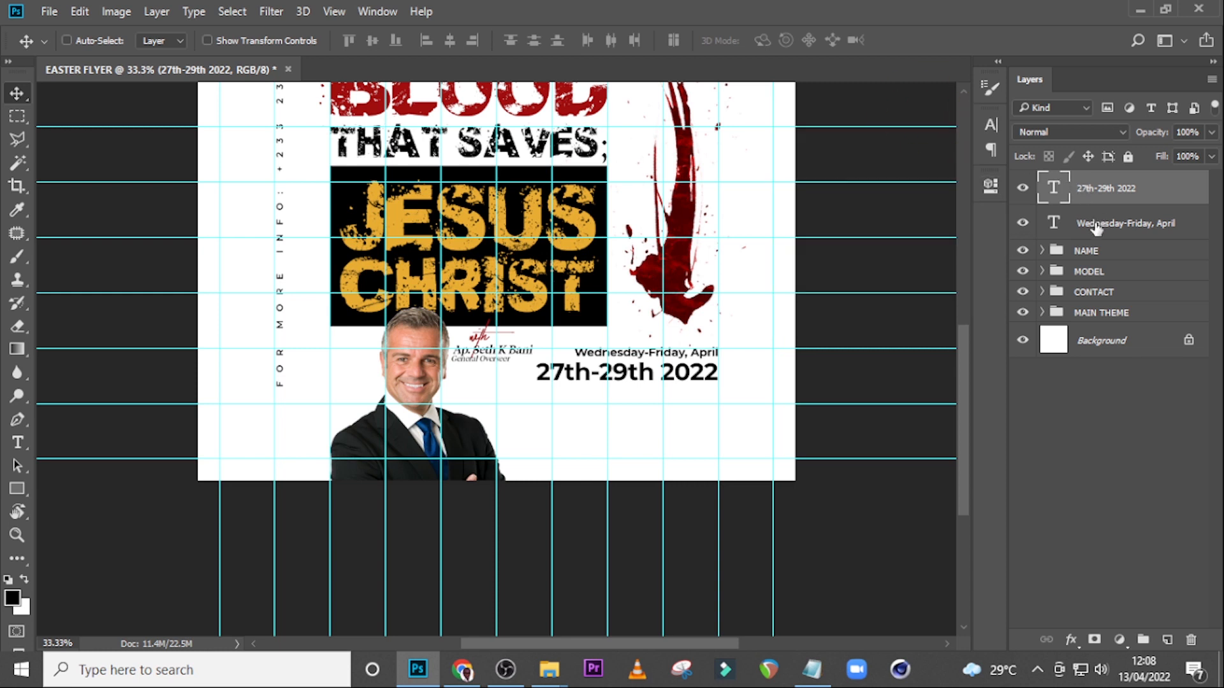
Duplicate the "Wednesday-Friday, April" text layer and move the copy just below the "27th-29th 2022" line.
left_click(1096, 224)
key("ctrl+j")
key("shift+Down")
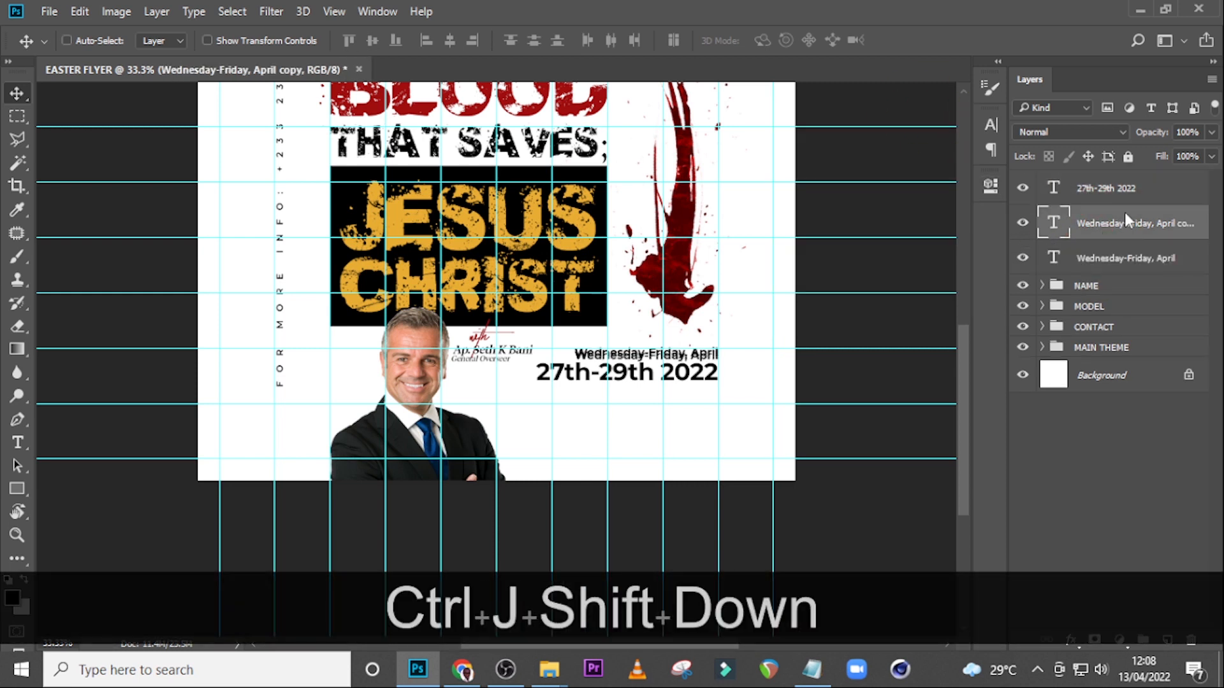
key("shift+Down")
key("shift+Down")
key("shift+Down")
key("shift+Down")
key("shift+Down")
key("shift+Down")
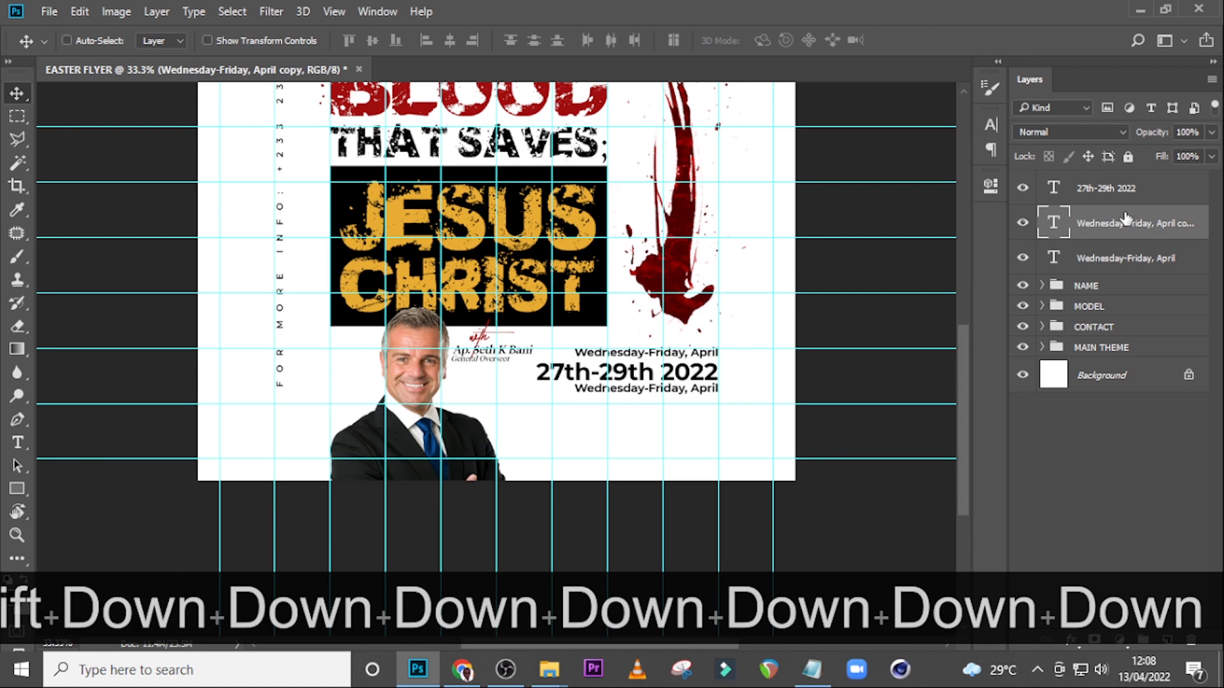
key("Down")
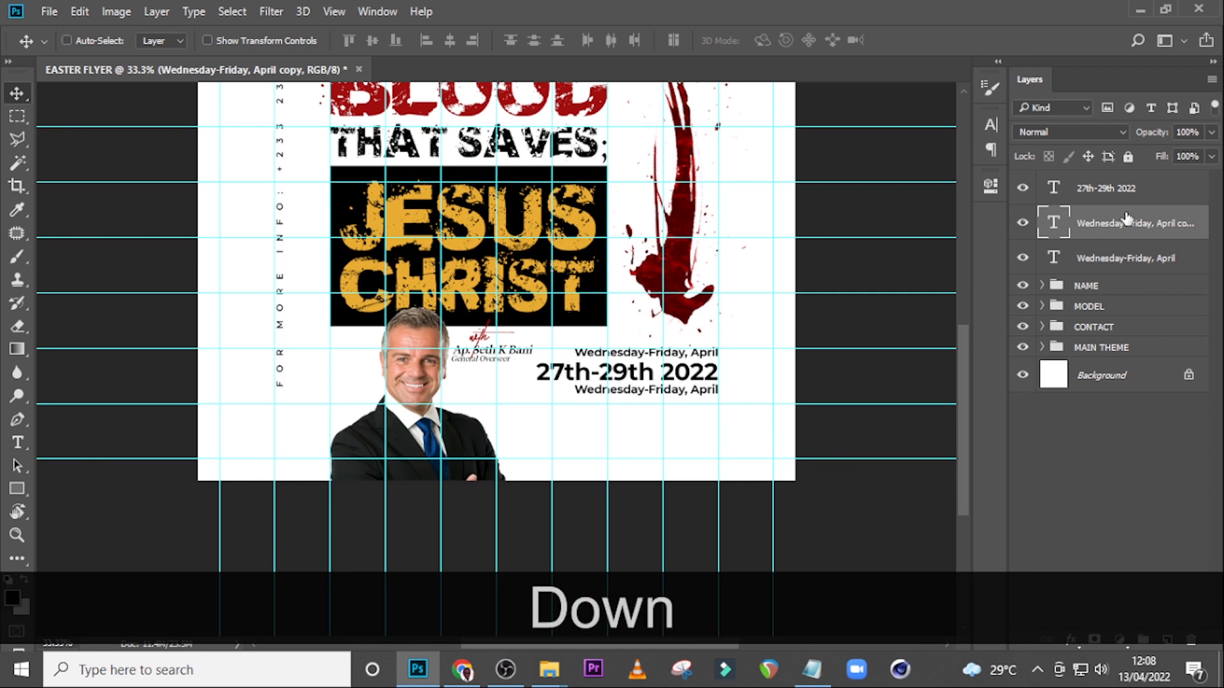
Replace the new copy's text with "6:30pm Each Night" from the Notepad file and move its layer above "27th-29th 2022".
left_click(811, 669)
left_click_drag(831, 470, 678, 470)
key("ctrl+c")
left_click(848, 7)
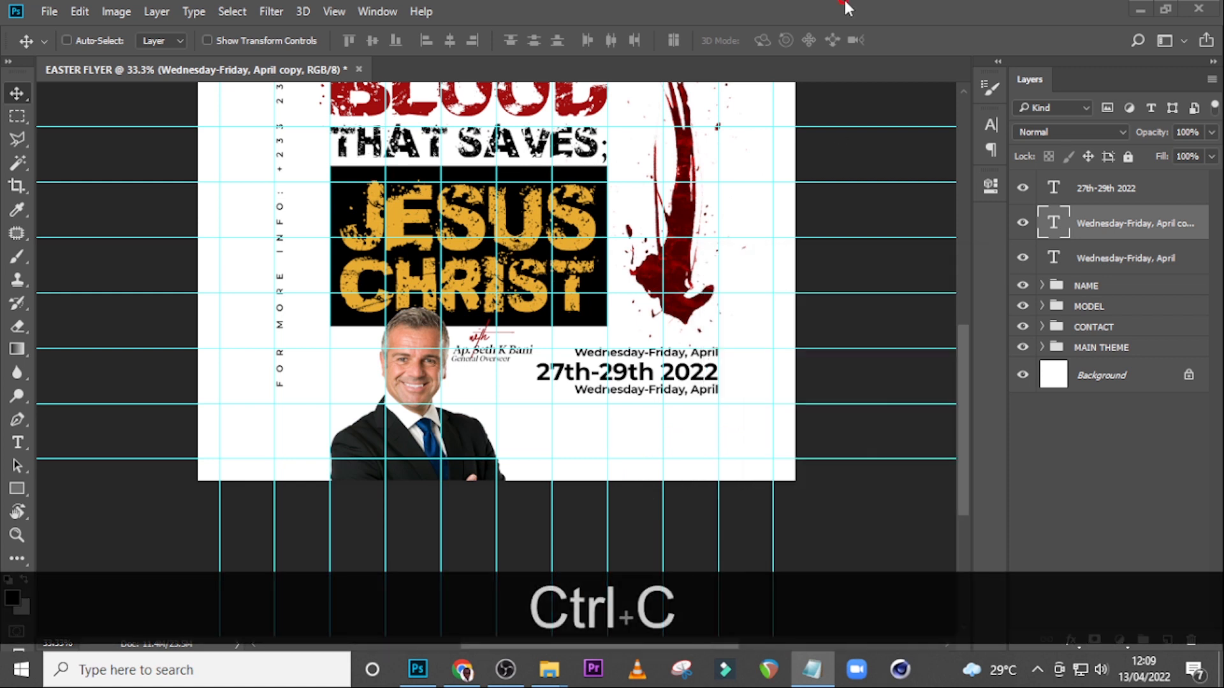
double_click(1053, 223)
key("ctrl+v")
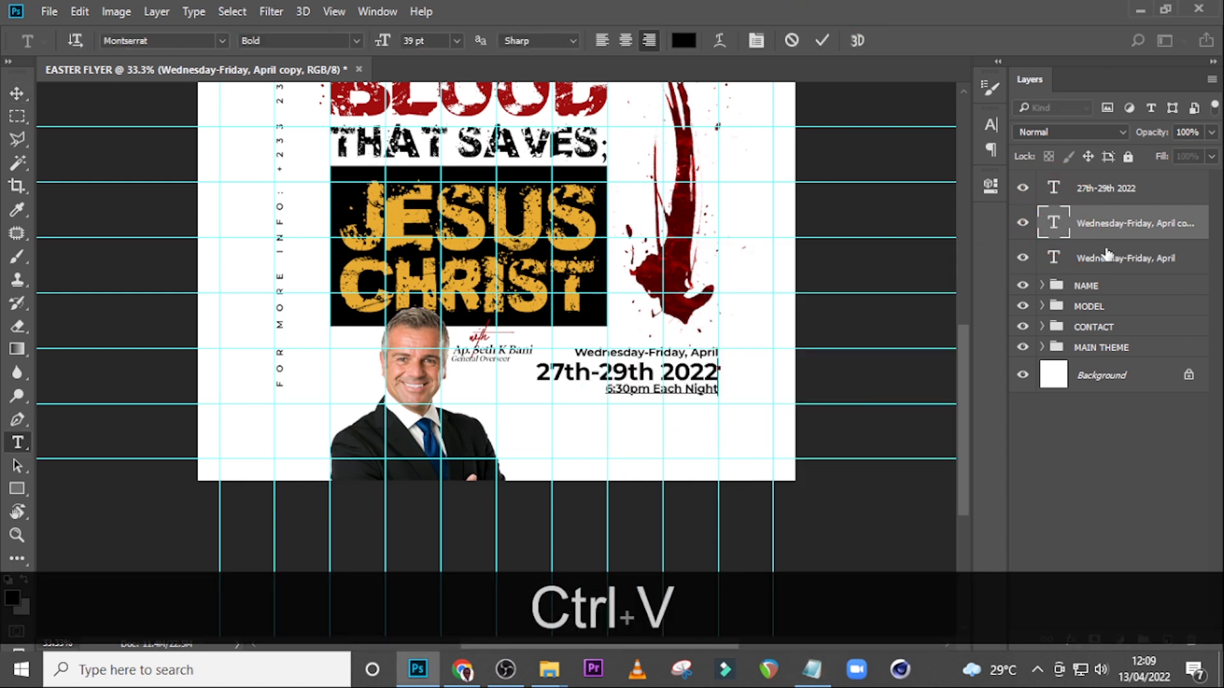
left_click(1104, 227)
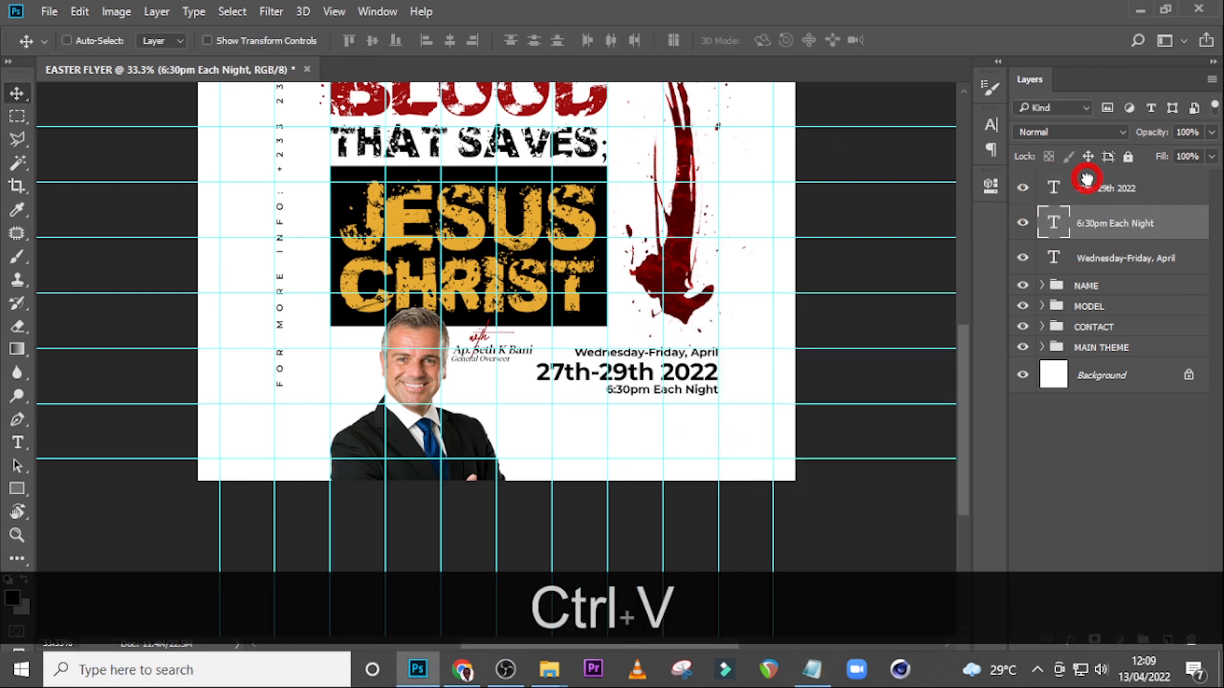
left_click_drag(1086, 178, 1090, 185)
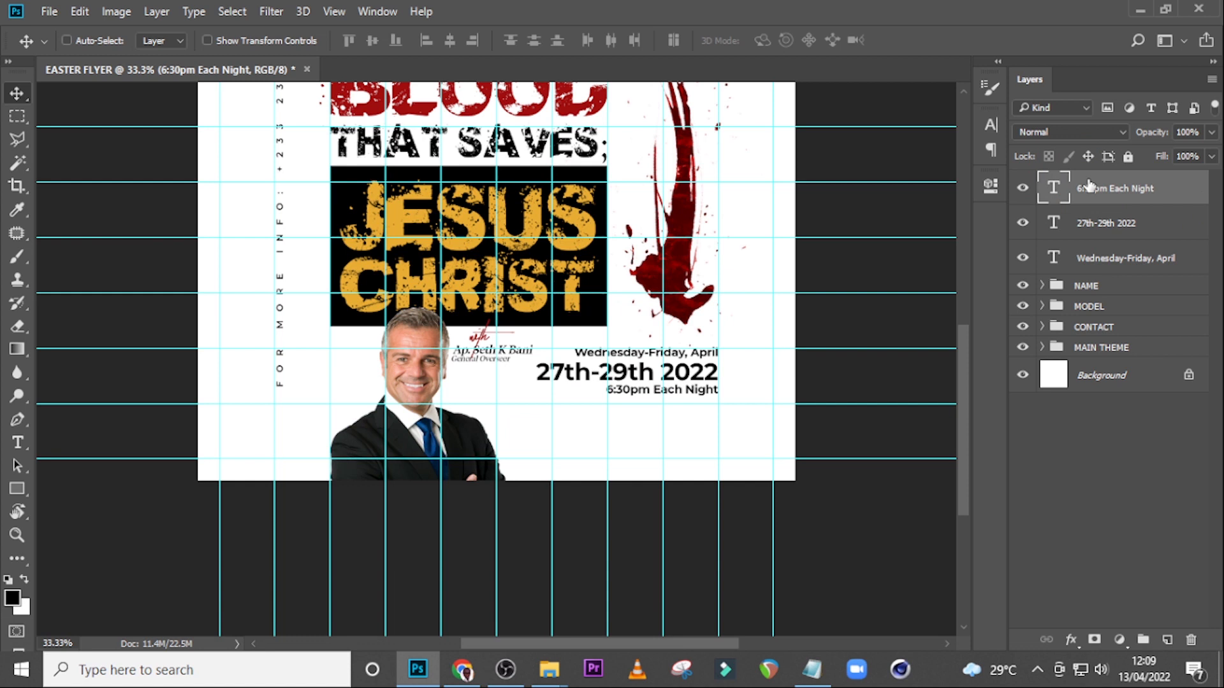
left_click(993, 127)
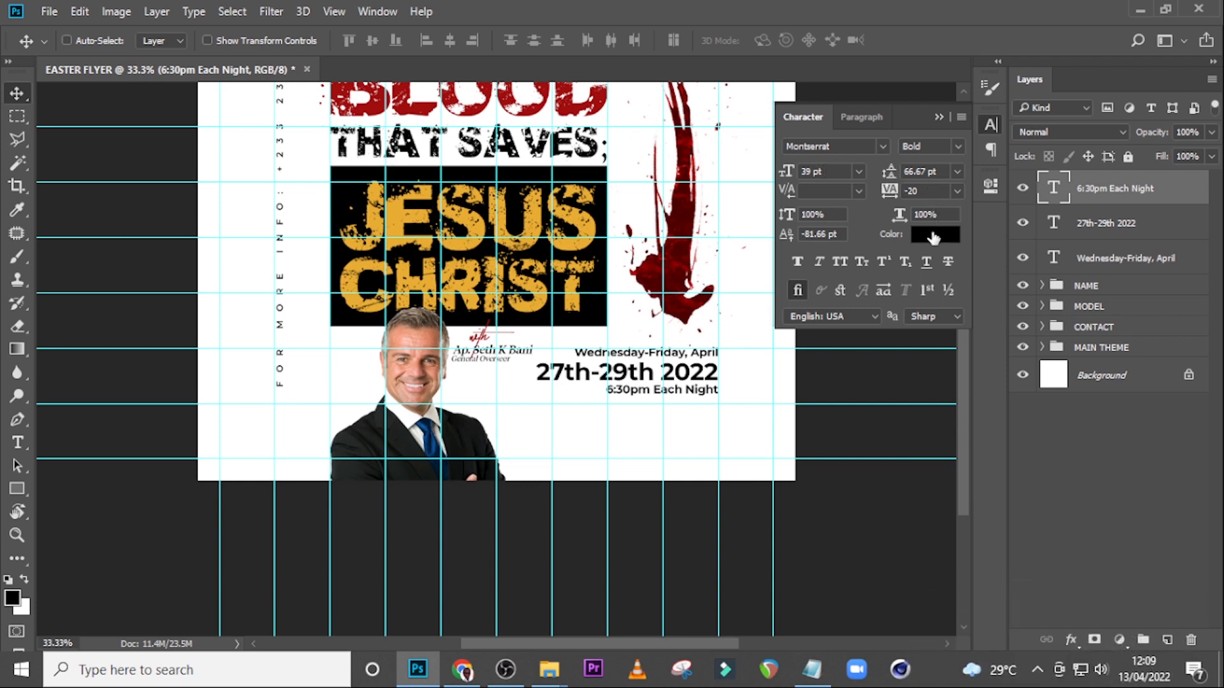
left_click(937, 119)
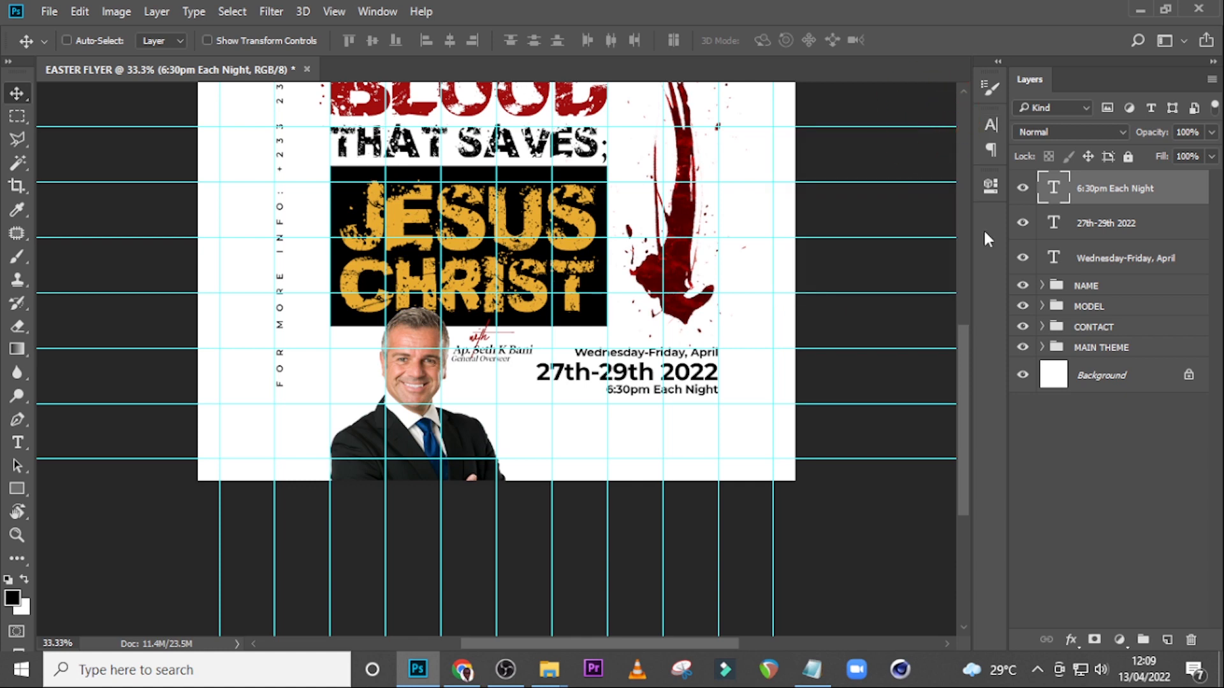
Nudge the "6:30pm Each Night" text slightly down to even out the spacing under the "27th-29th 2022" line.
key("ctrl+=")
key("ctrl+=")
key("ctrl+=")
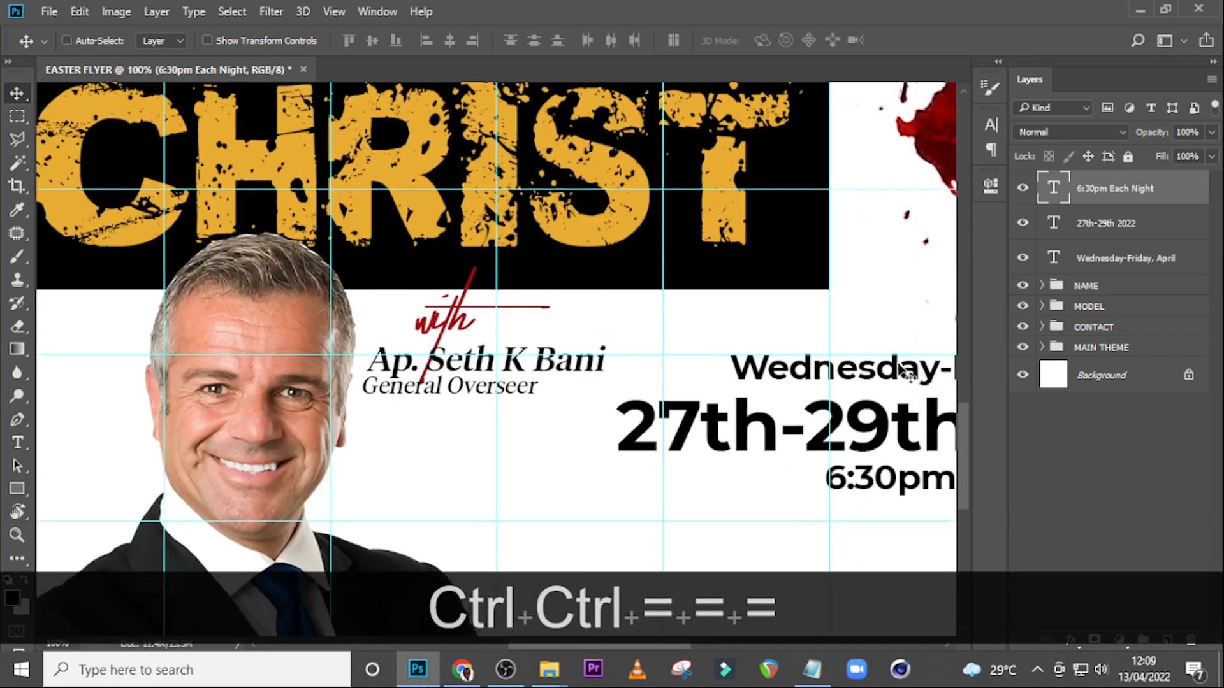
left_click_drag(595, 648, 700, 655)
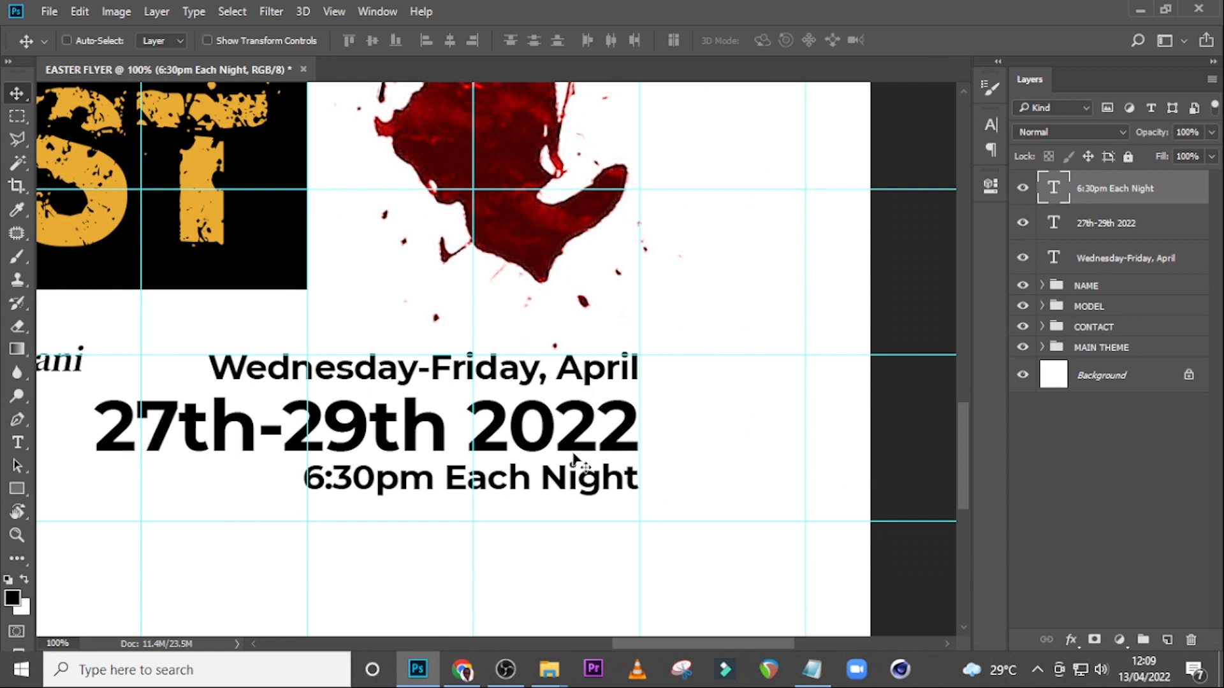
left_click(1084, 187)
key("Down")
key("Down")
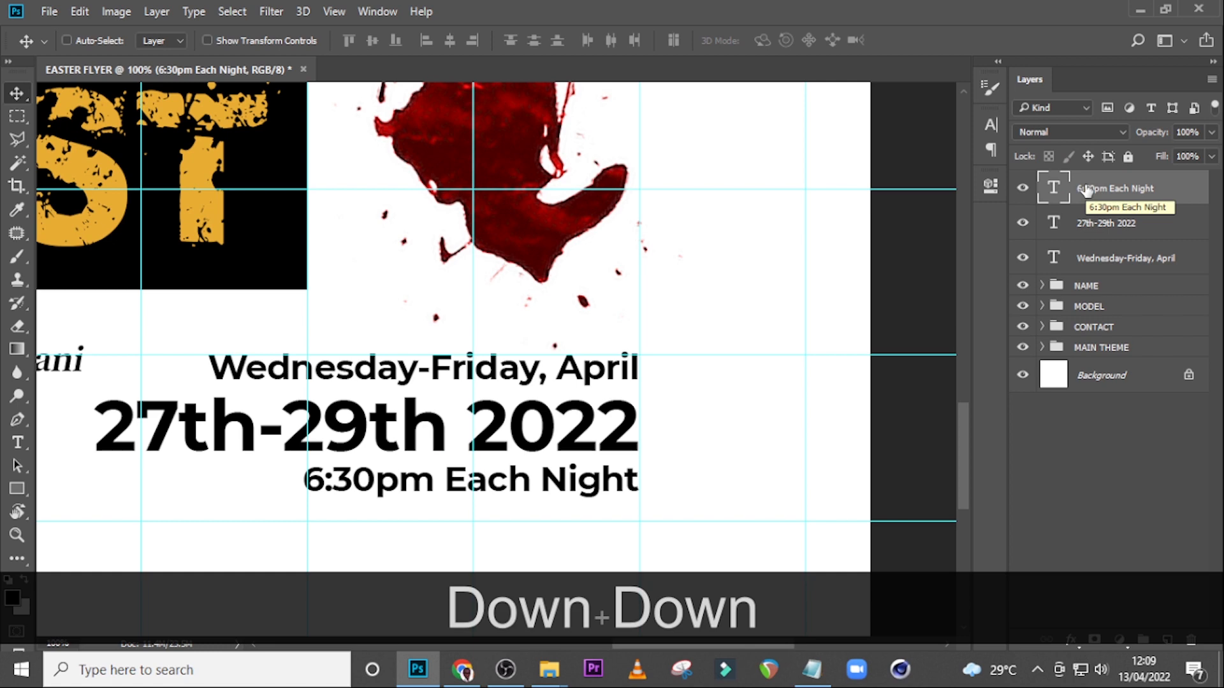
key("Down")
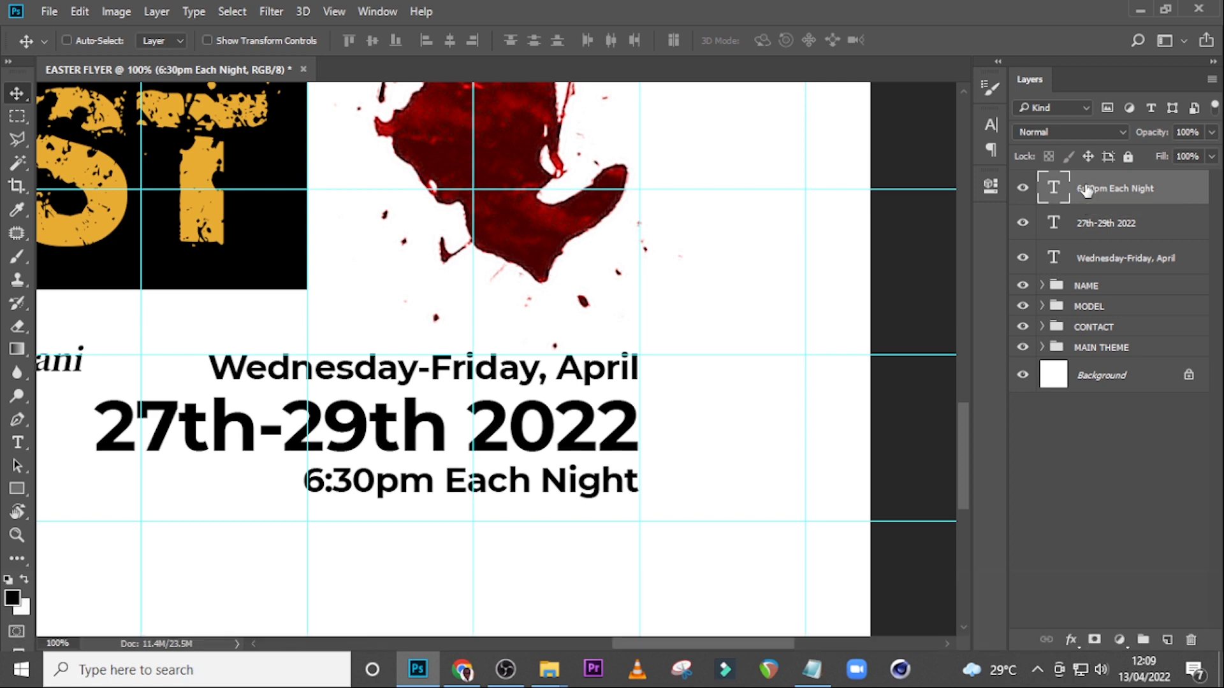
Draw a black rectangle of about 426 x 23 px below "6:30pm Each Night", ending at the date block's right-edge guide.
key("ctrl+0")
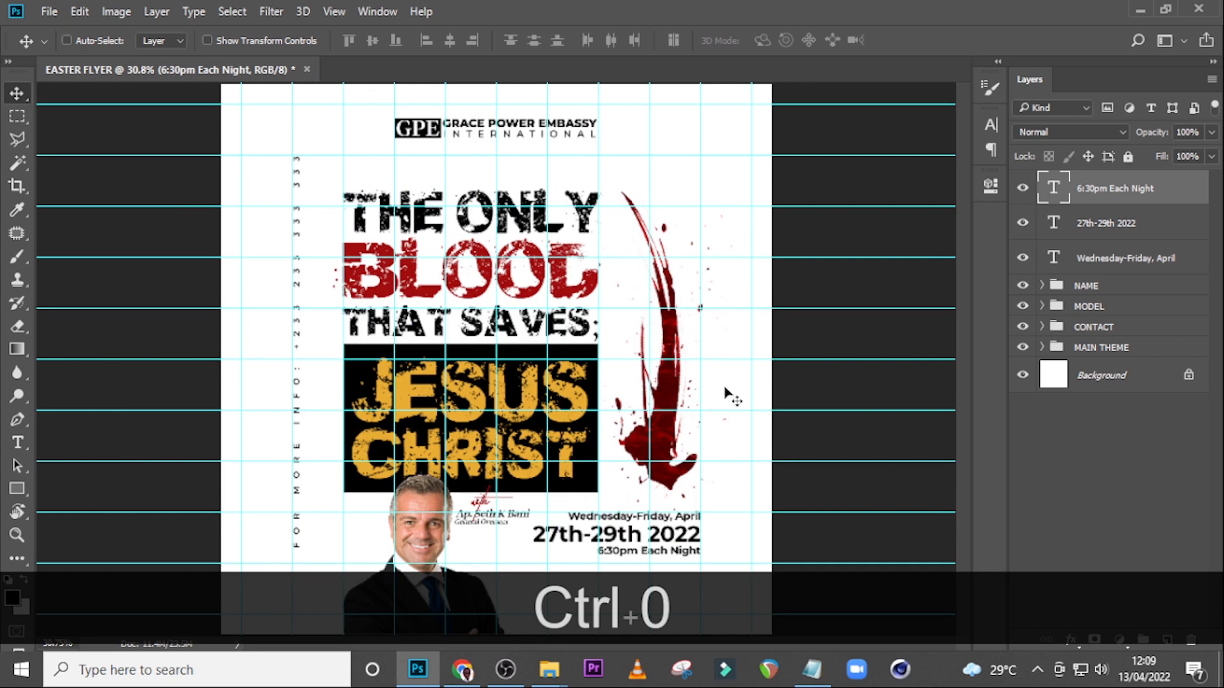
key("ctrl+equal")
scroll(823, 268, "down", 5)
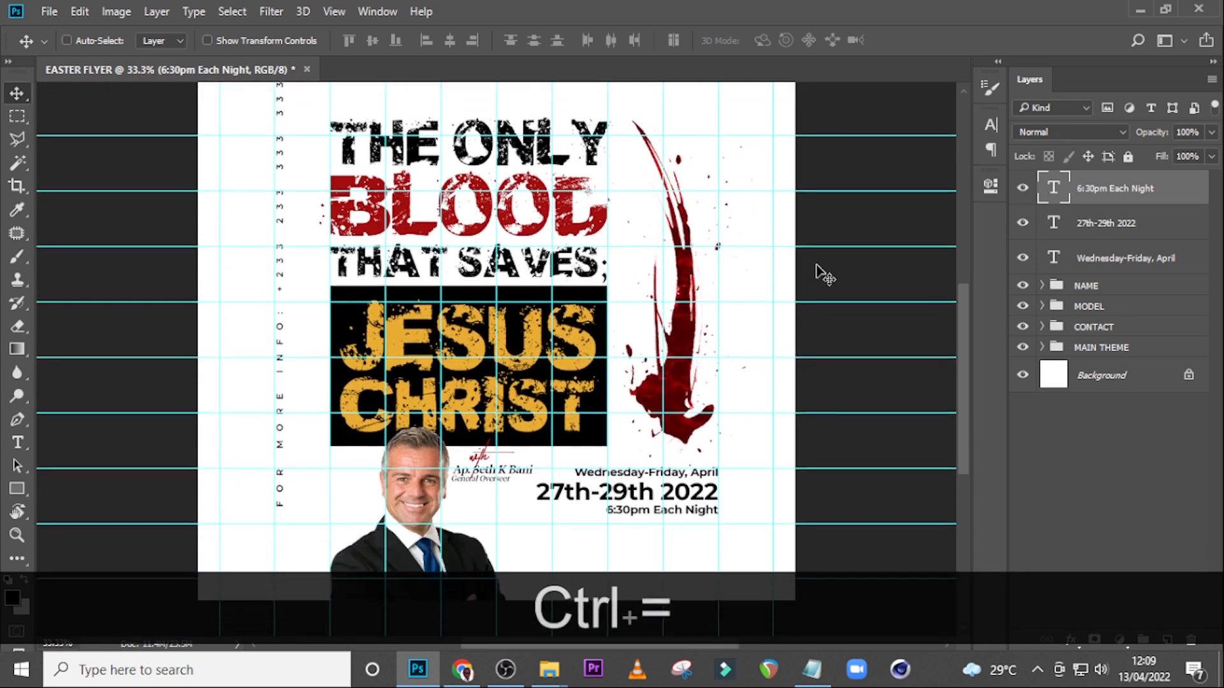
left_click(17, 488)
key("ctrl+equal")
key("ctrl+equal")
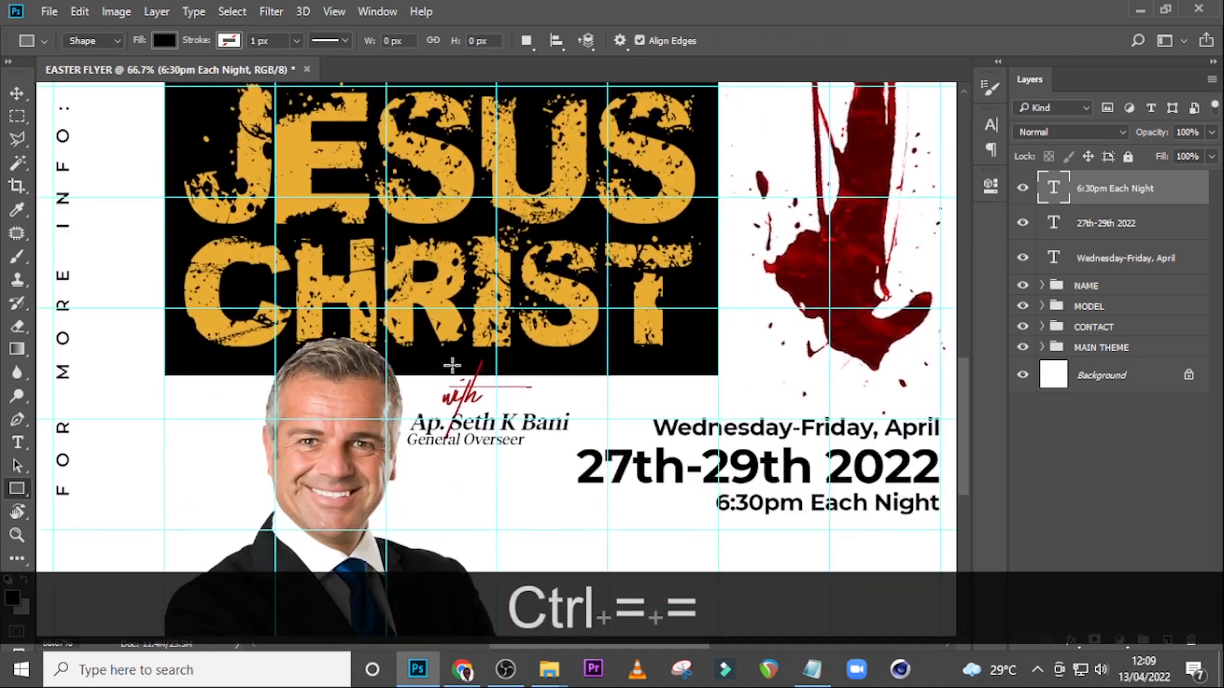
left_click_drag(542, 640, 594, 640)
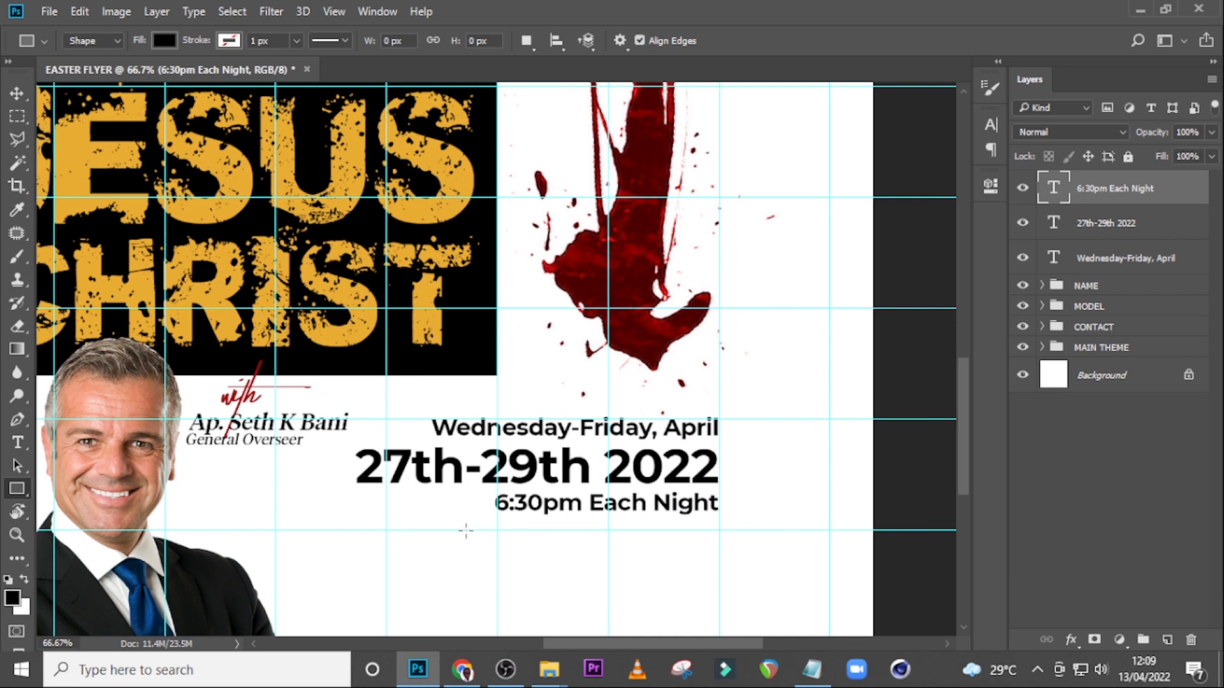
left_click_drag(466, 531, 718, 543)
Move the black rectangle slightly down and reduce its height to 8.70% so it forms a thin divider line.
key("ctrl+equal")
key("ctrl+equal")
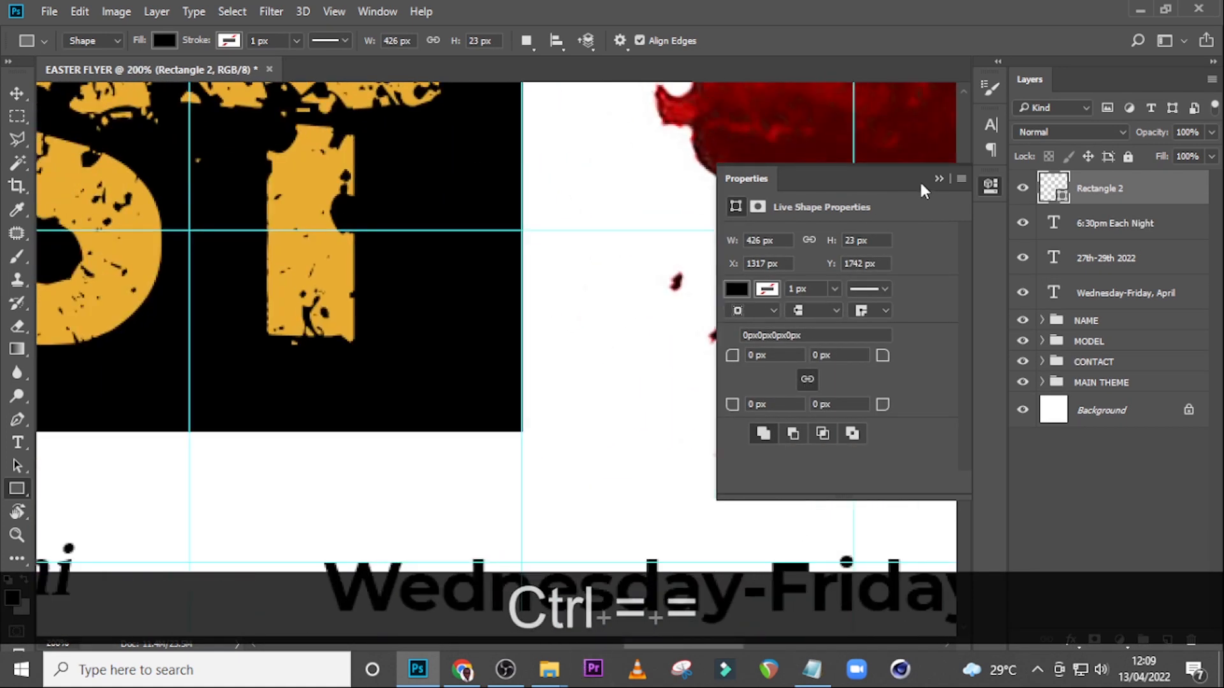
left_click(938, 179)
left_click_drag(967, 446, 958, 486)
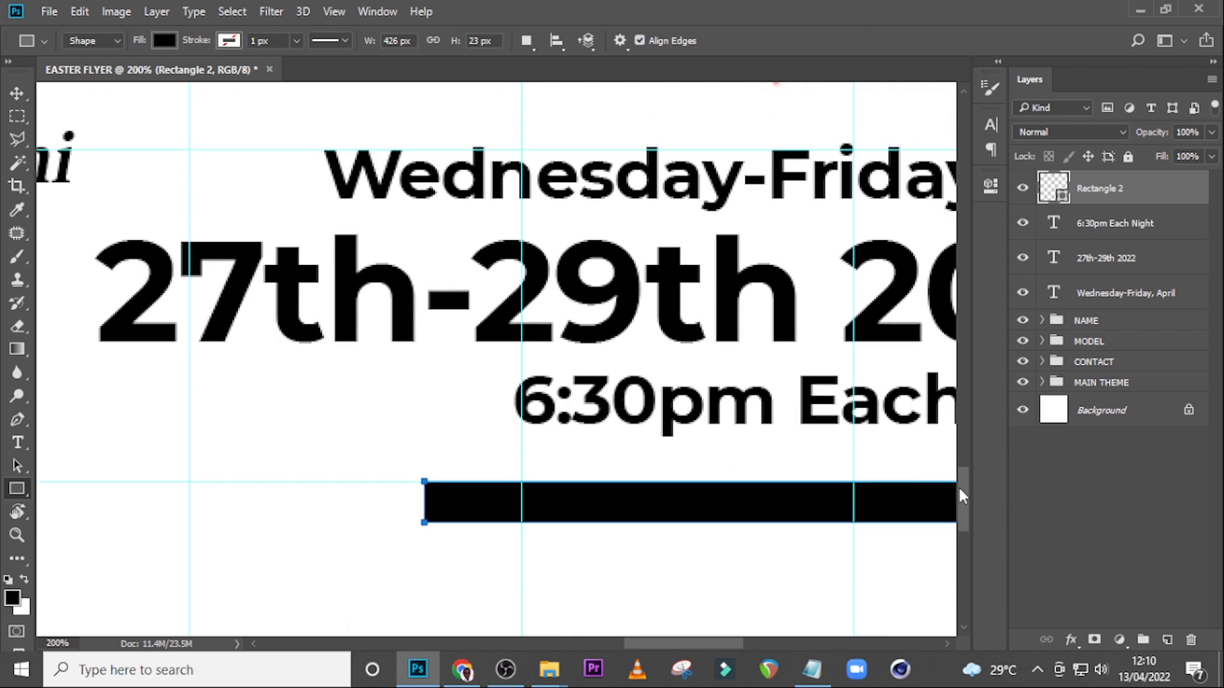
key("v")
left_click_drag(725, 504, 730, 524)
key("ctrl+t")
left_click_drag(806, 543, 822, 507)
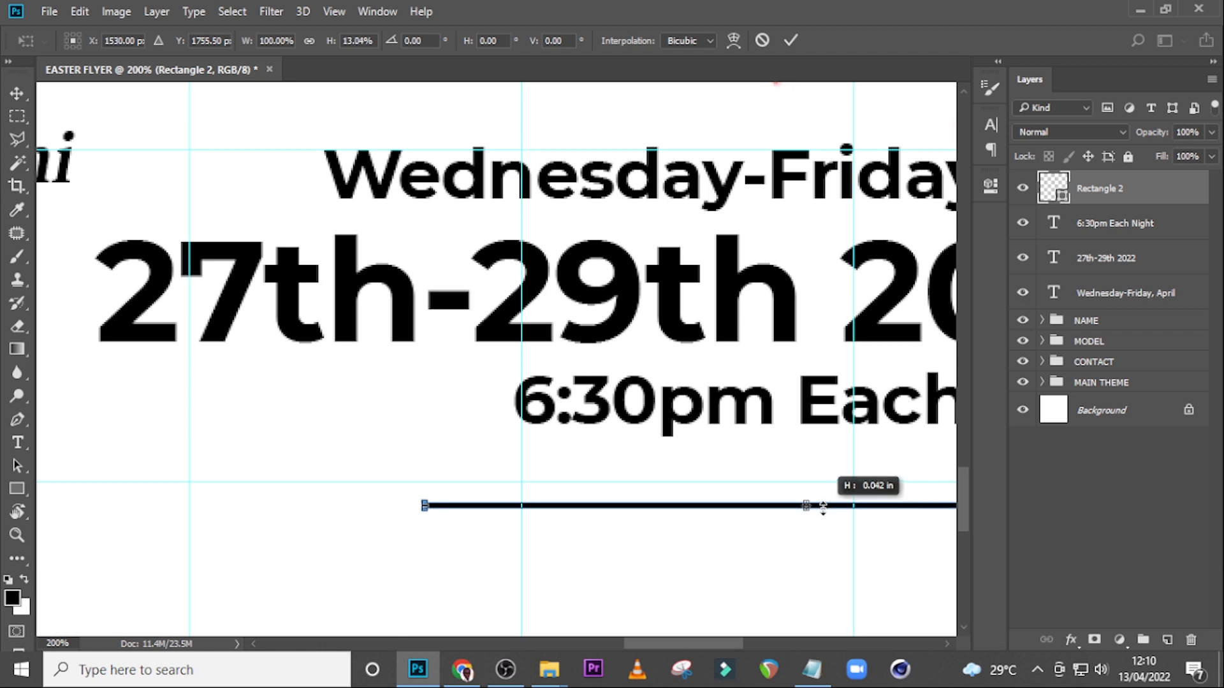
left_click_drag(823, 507, 819, 506)
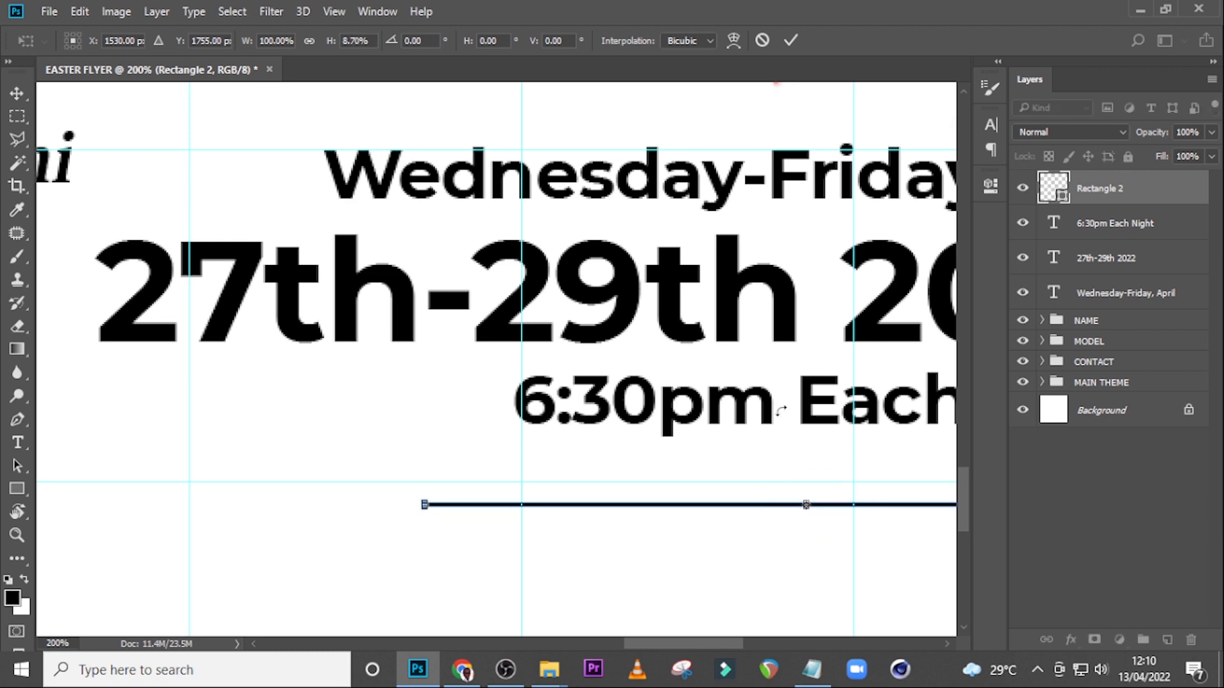
key("ctrl+Return")
key("ctrl+0")
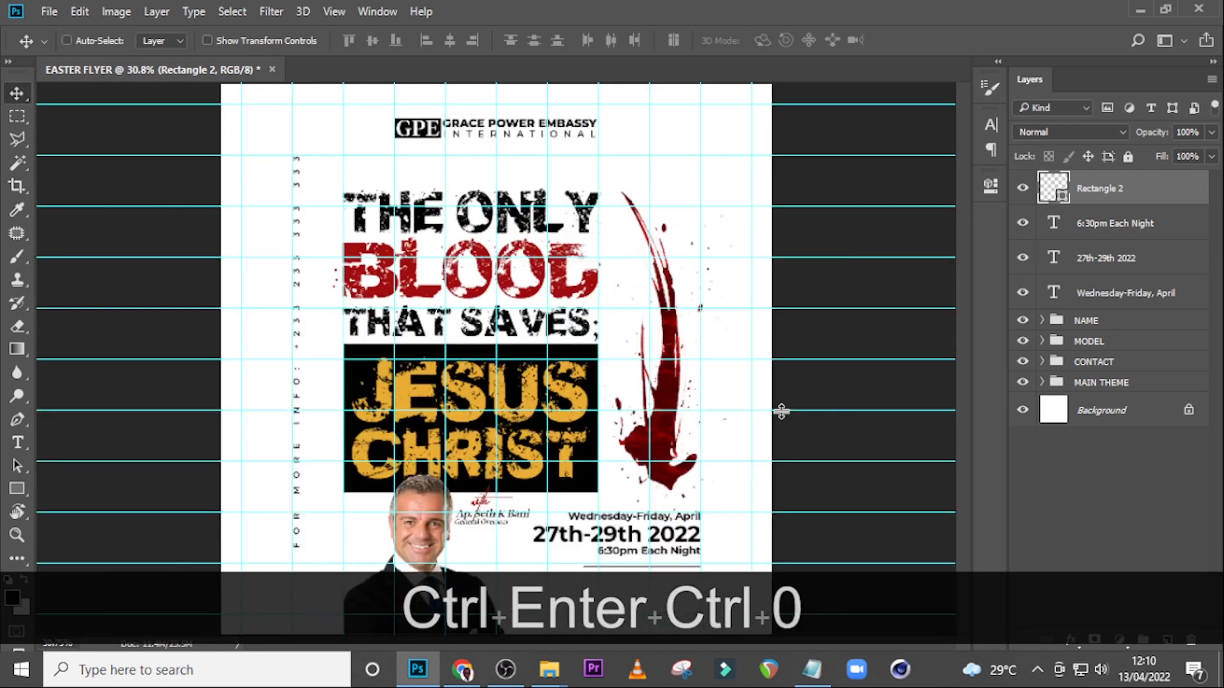
Nudge the thin divider line slightly up toward the "6:30pm Each Night" text.
key("Up")
key("Up")
key("Up")
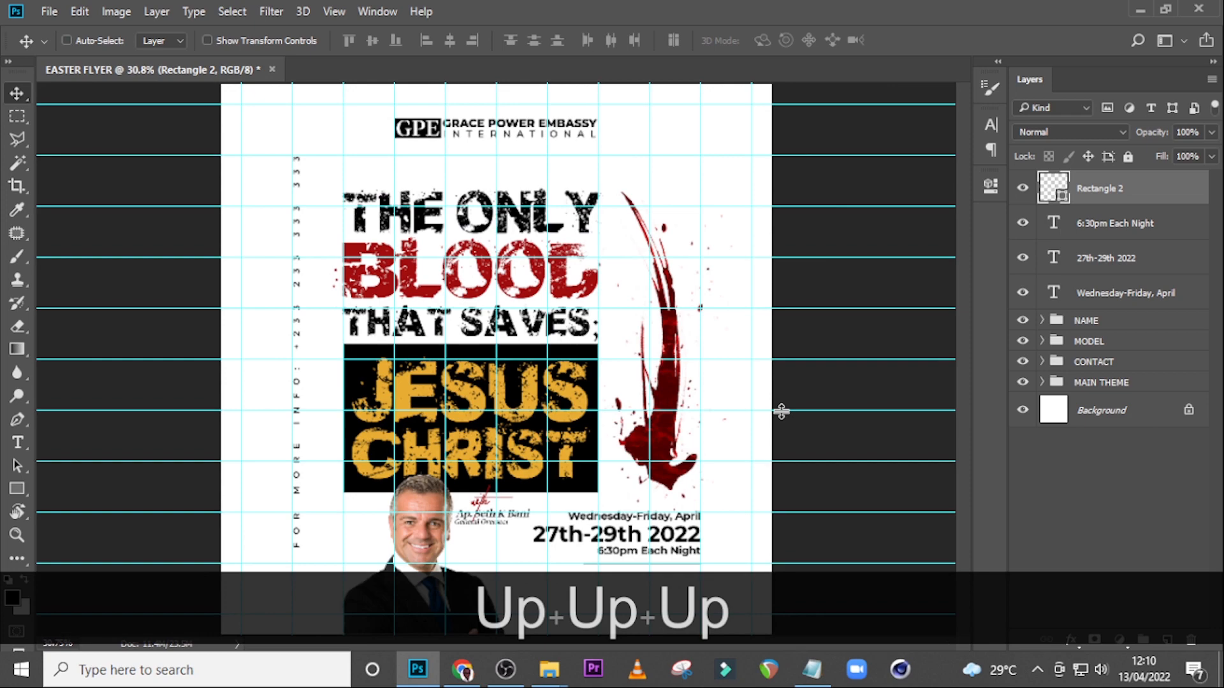
Examine the date block, its divider line and the portrait area up close to check their spacing and alignment.
key("ctrl+equal")
key("ctrl+equal")
key("ctrl+equal")
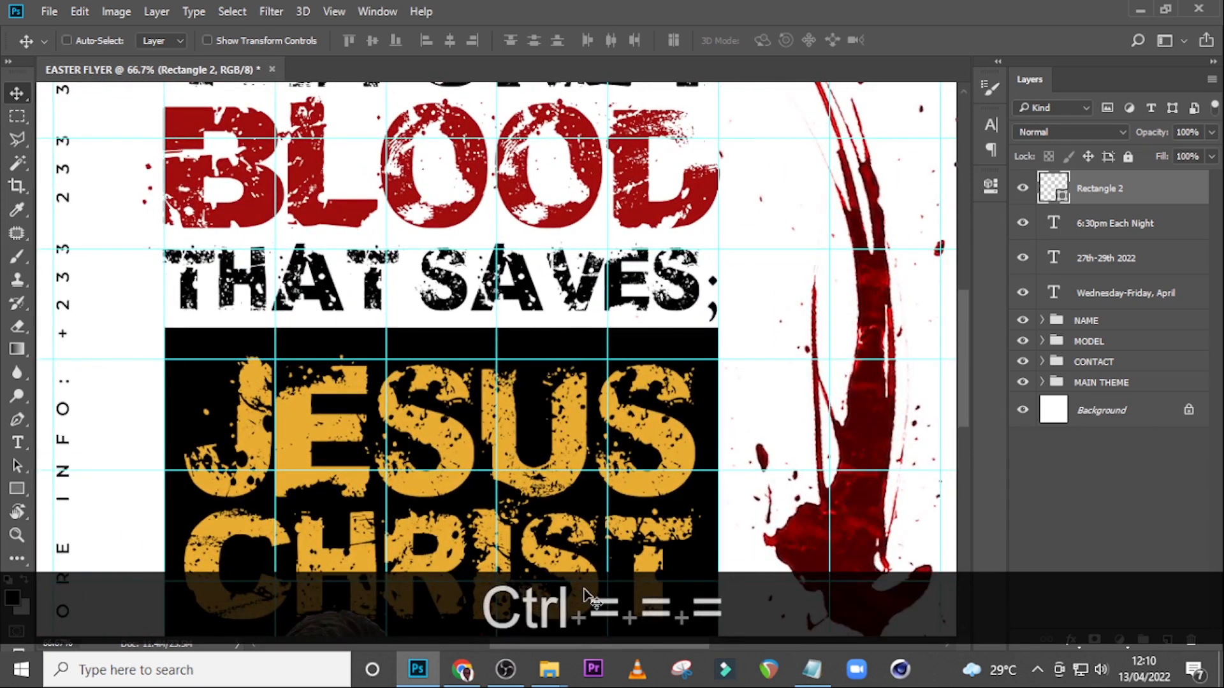
left_click_drag(601, 648, 647, 644)
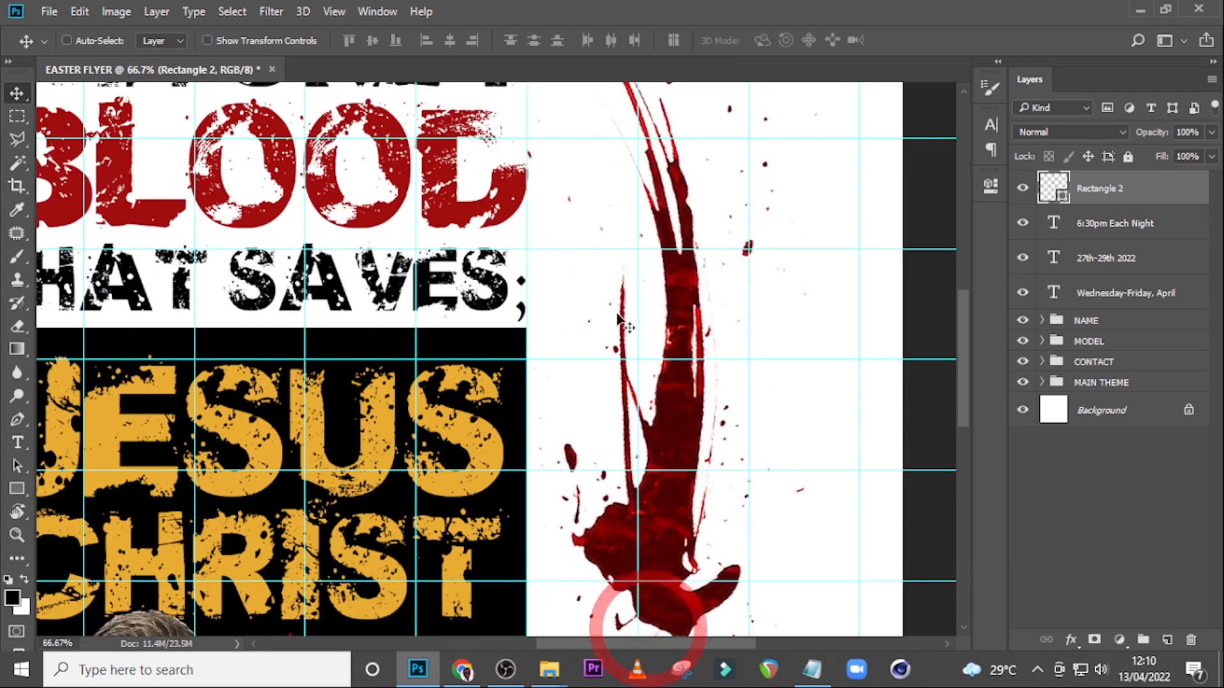
scroll(617, 322, "down", 5)
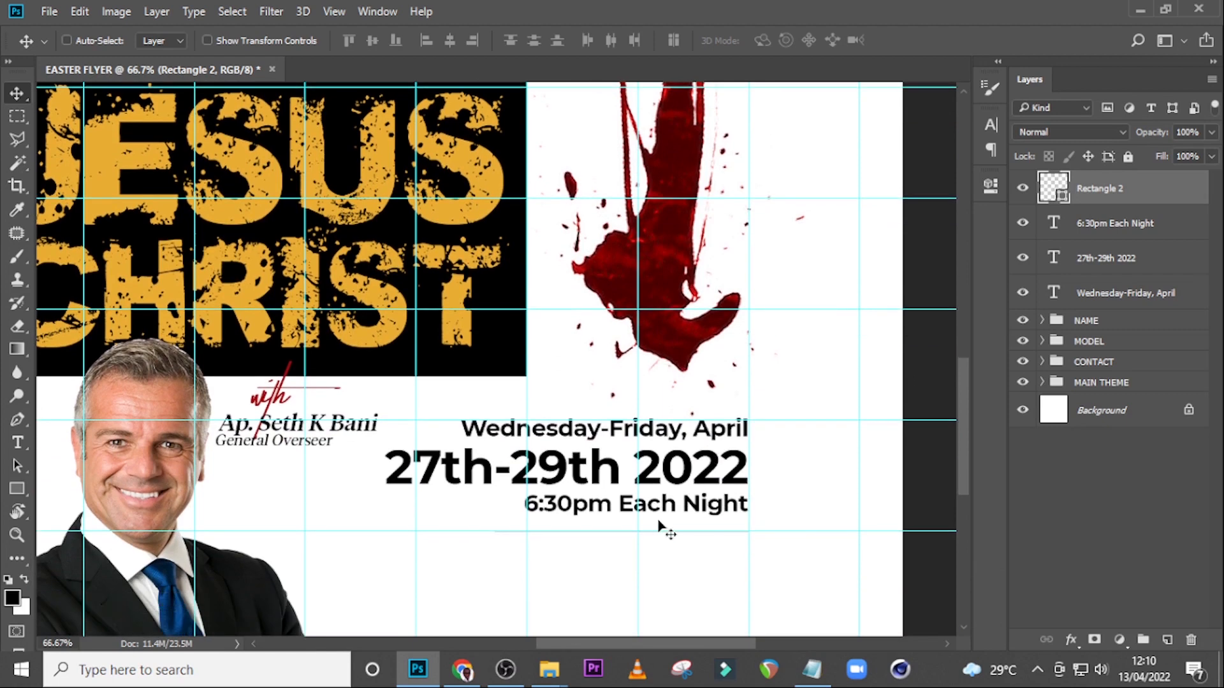
scroll(660, 525, "down", 1)
key("ctrl+equal")
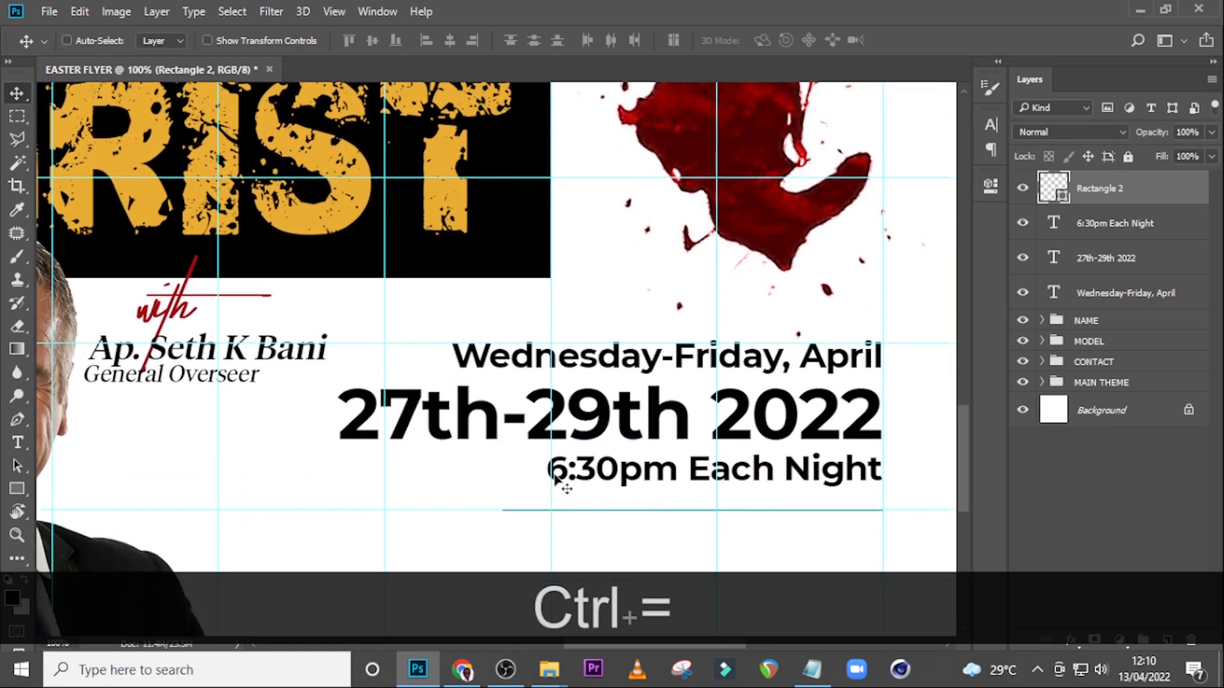
scroll(554, 478, "down", 2)
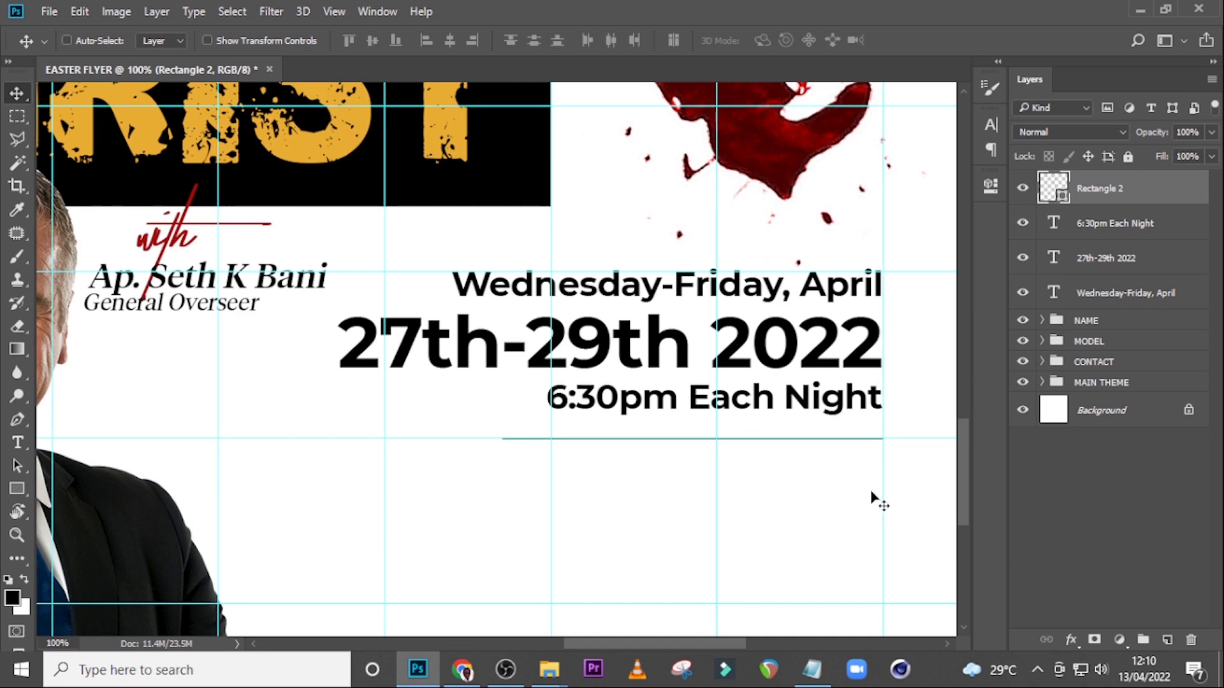
left_click_drag(595, 644, 464, 644)
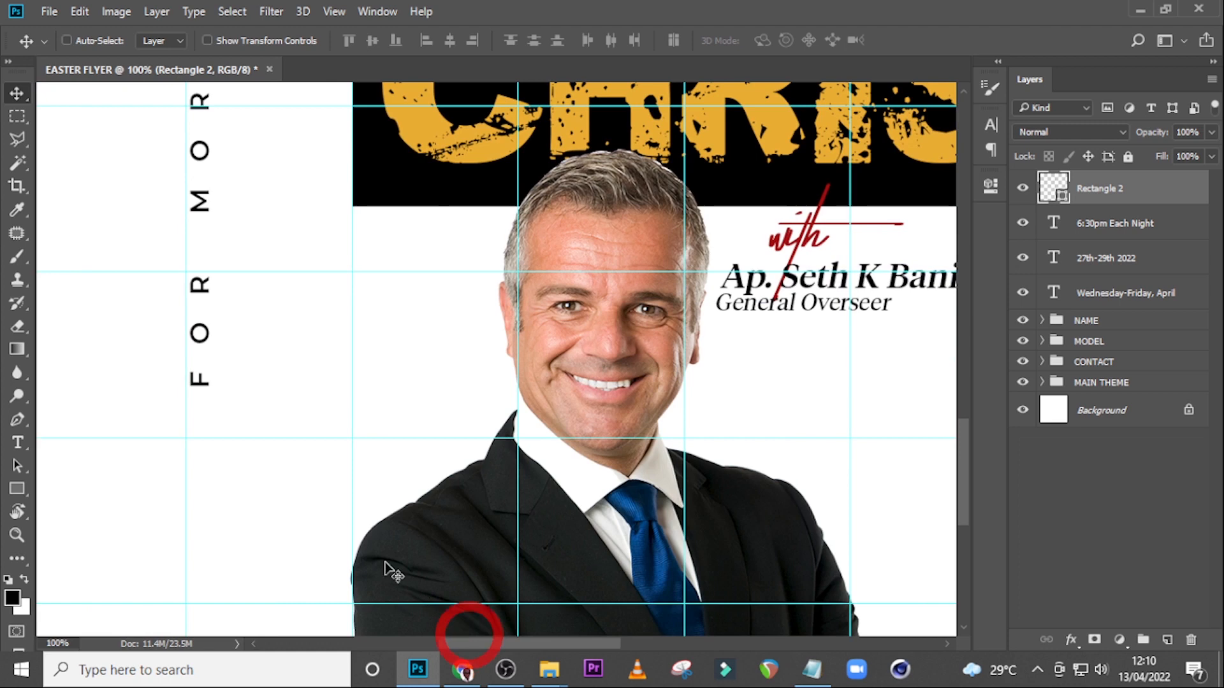
key("ctrl+0")
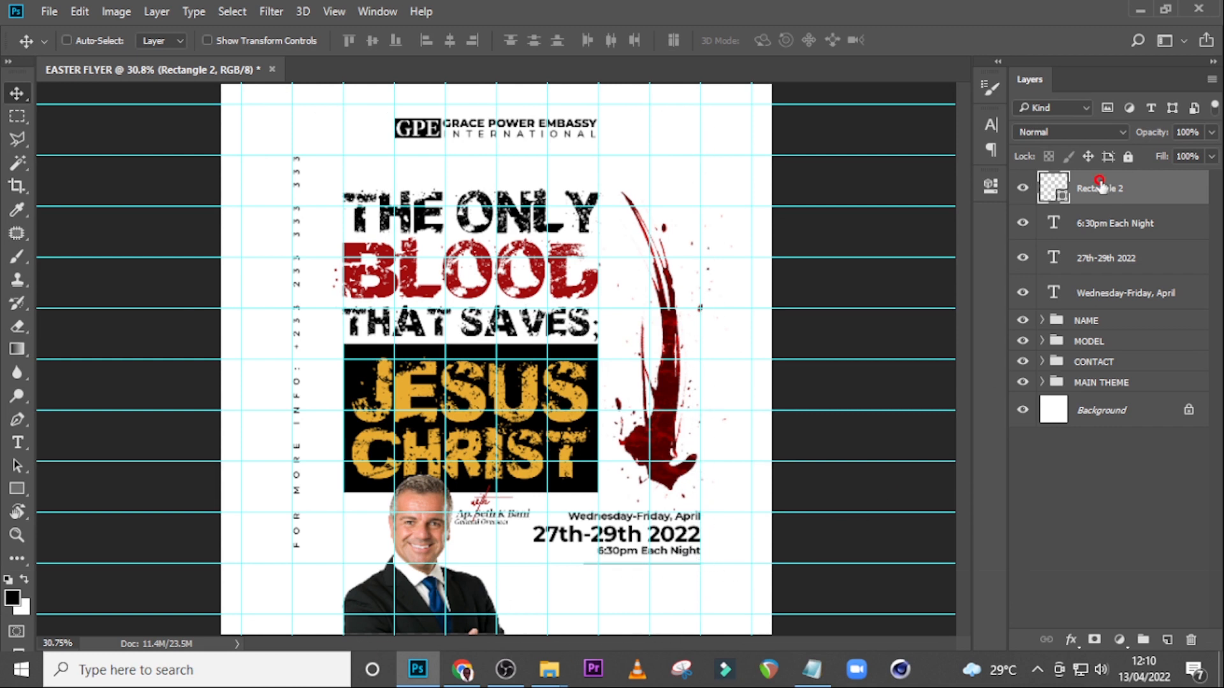
Copy "Venue:" from the Notepad file and paste it as a new text layer near the flyer's bottom edge.
key("ctrl+equal")
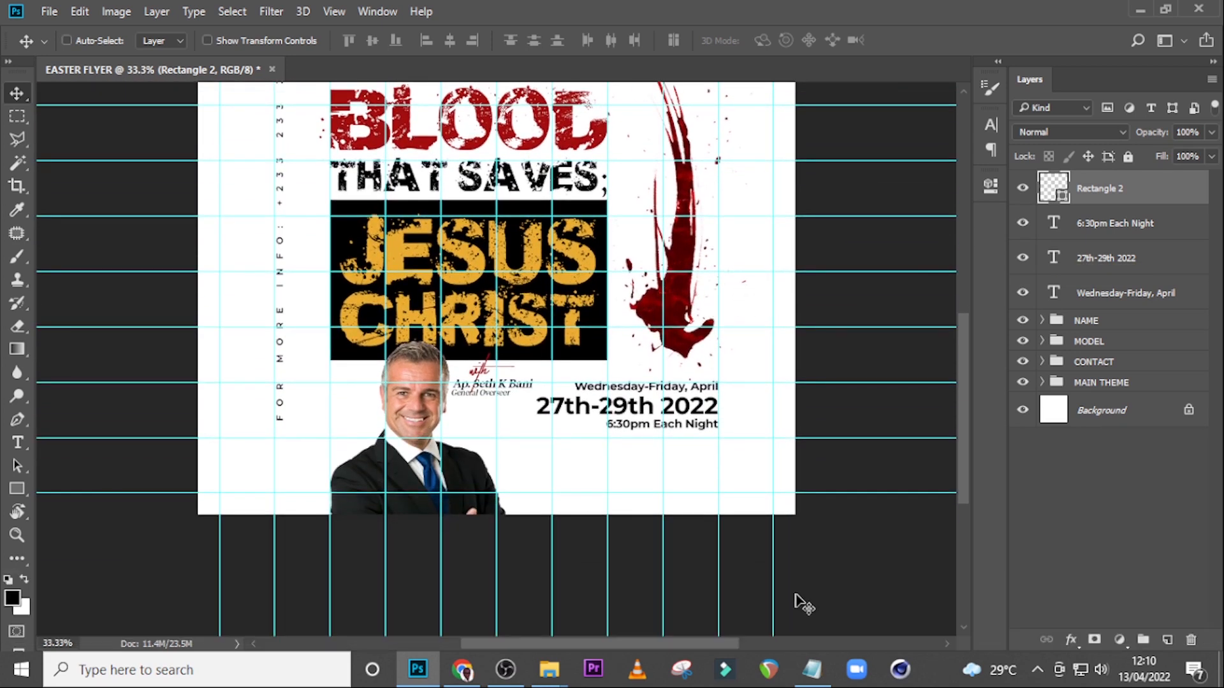
left_click(812, 669)
left_click_drag(796, 480, 696, 484)
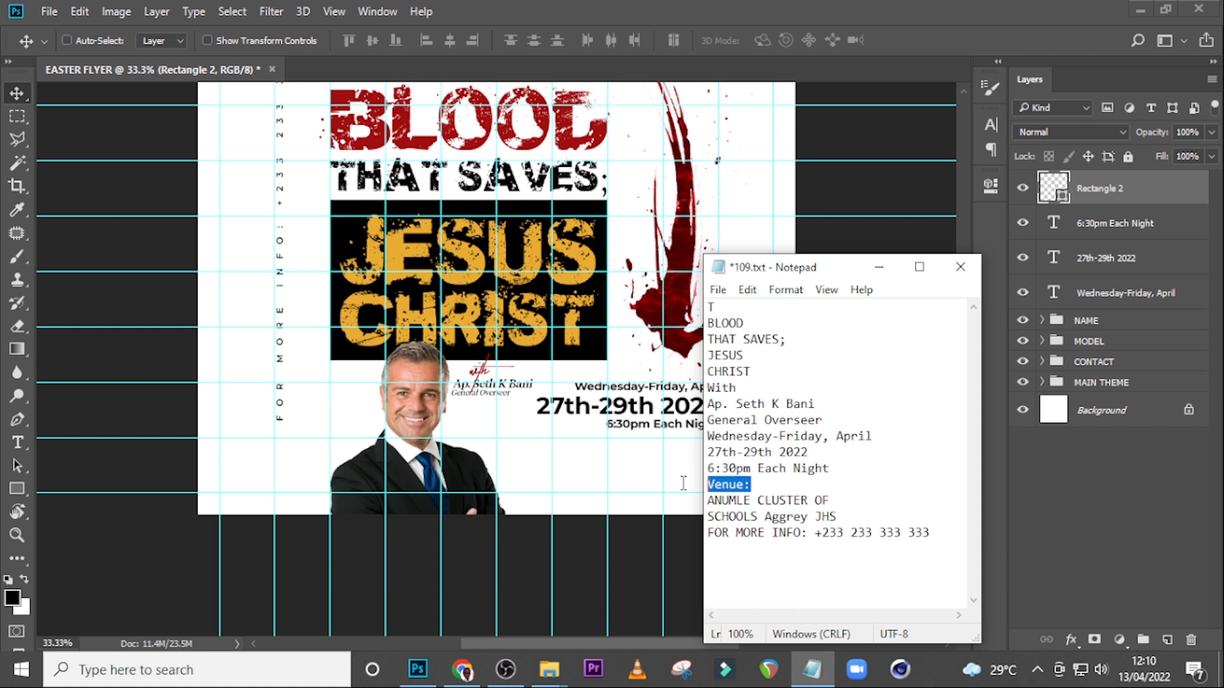
key("ctrl+c")
left_click(635, 155)
key("t")
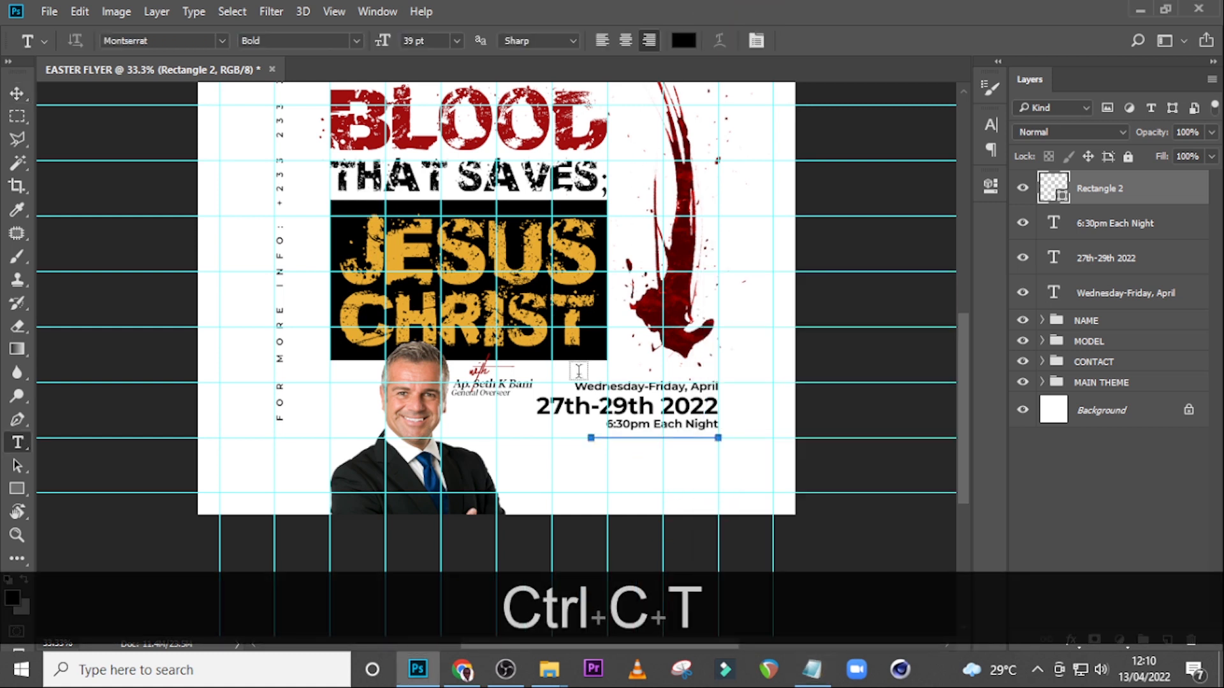
left_click(621, 473)
key("ctrl+v")
left_click(1133, 190)
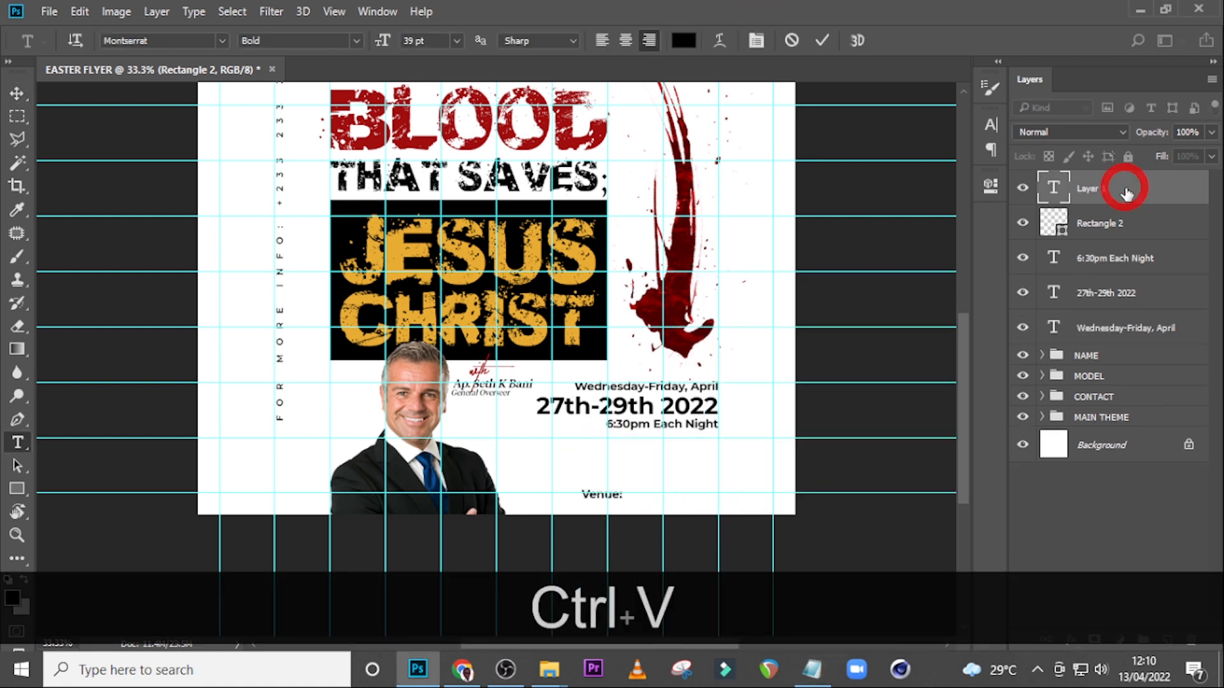
Group the divider rectangle and the three date and time text layers, and name the group DATE.
left_click(1111, 224)
left_click(1105, 328, "shift")
key("ctrl+shift+g")
double_click(1086, 216)
key("Caps_Lock")
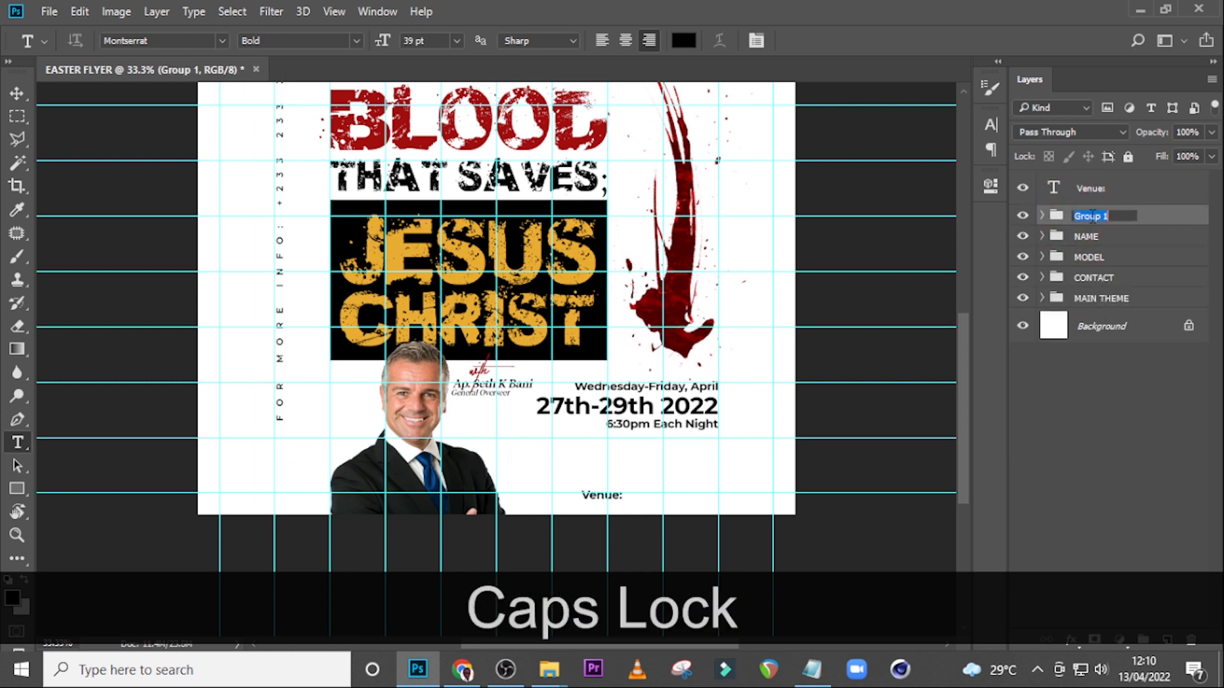
type("DATE")
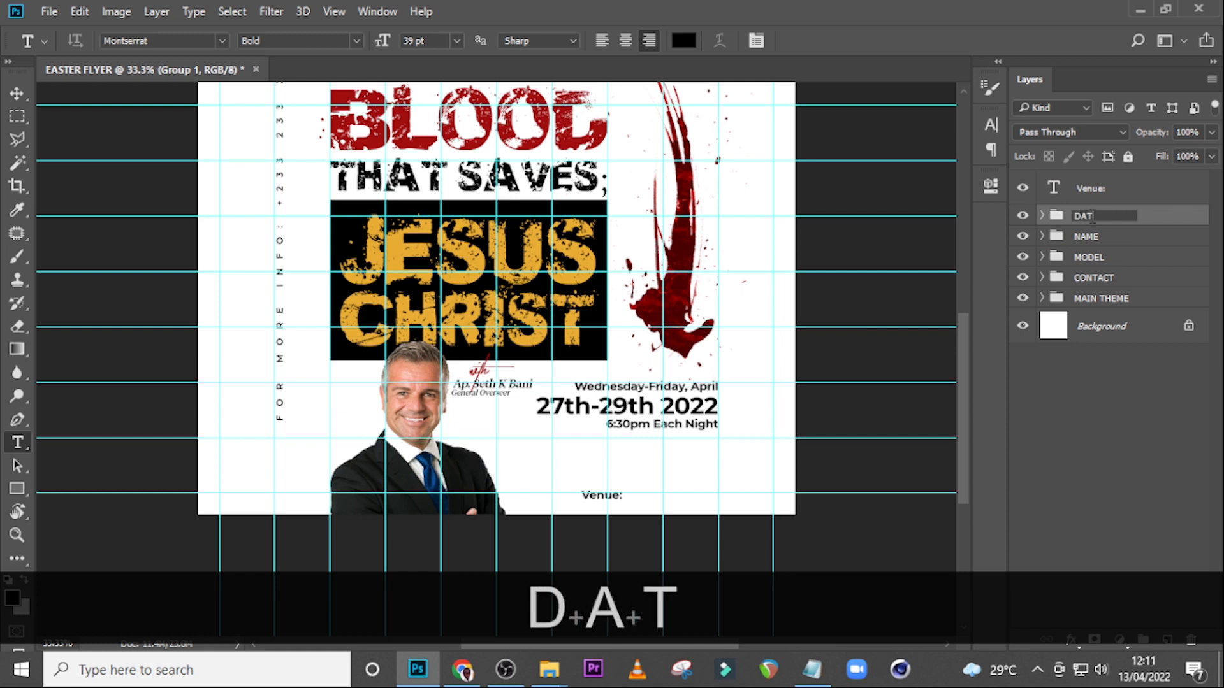
key("Return")
Move the "Venue:" text below the divider line against the date block's right-edge guide, leaving a small gap under the line.
left_click(1123, 198)
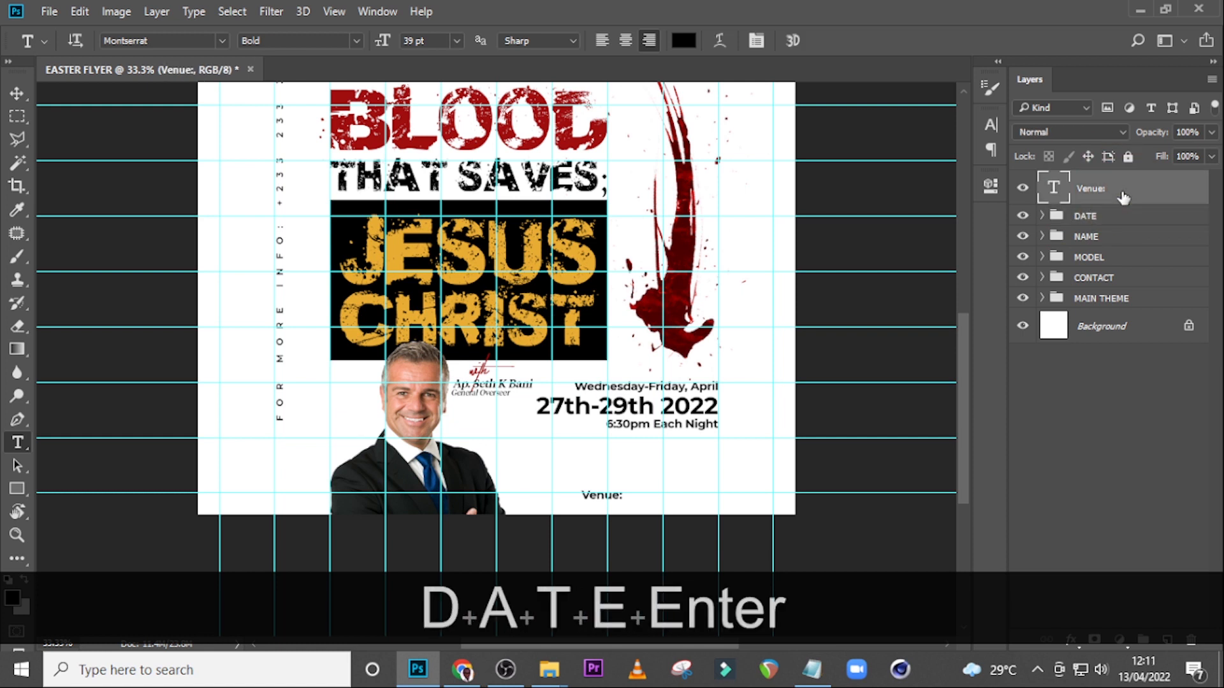
key("v")
left_click_drag(644, 486, 725, 437)
key("ctrl+equal")
key("ctrl+equal")
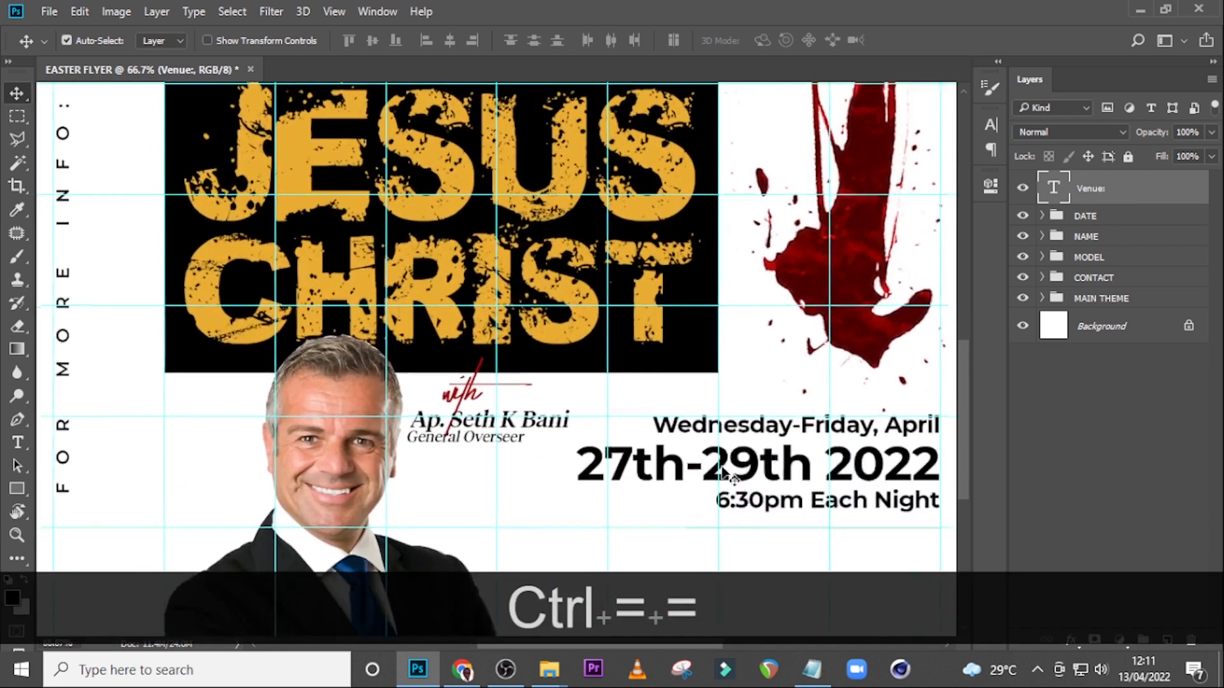
scroll(740, 439, "down", 5)
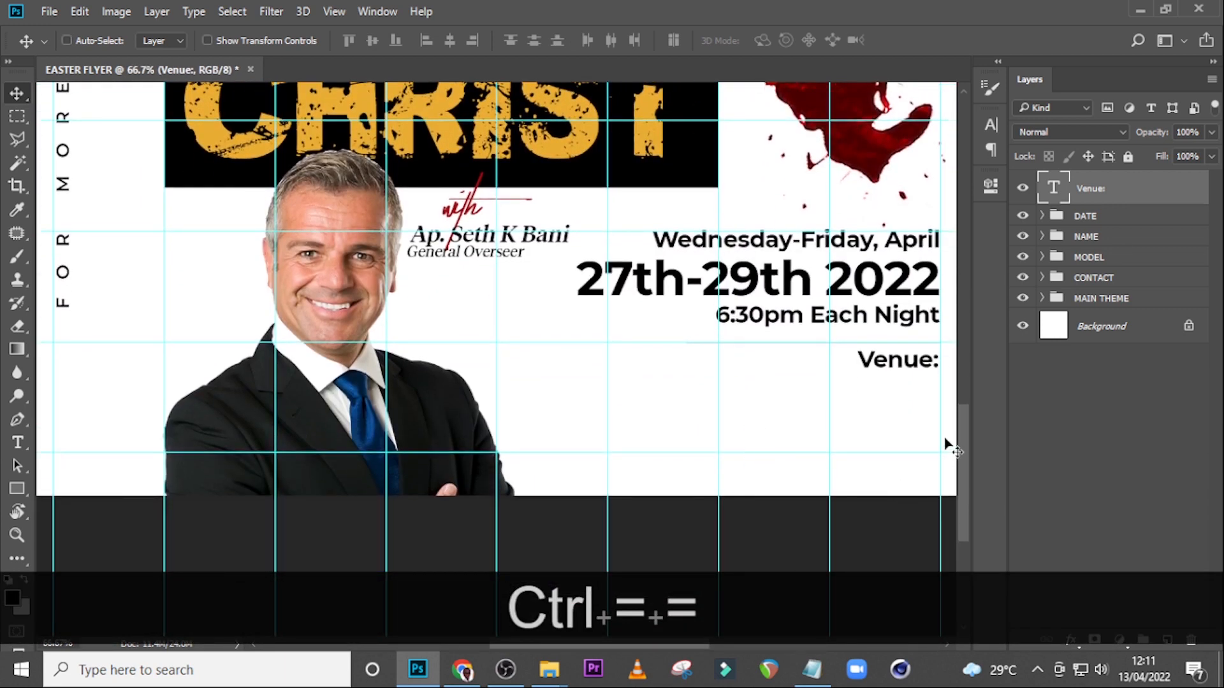
key("v")
key("Down")
key("Down")
key("Down")
key("Down")
key("Down")
key("Down")
key("Down")
key("Down")
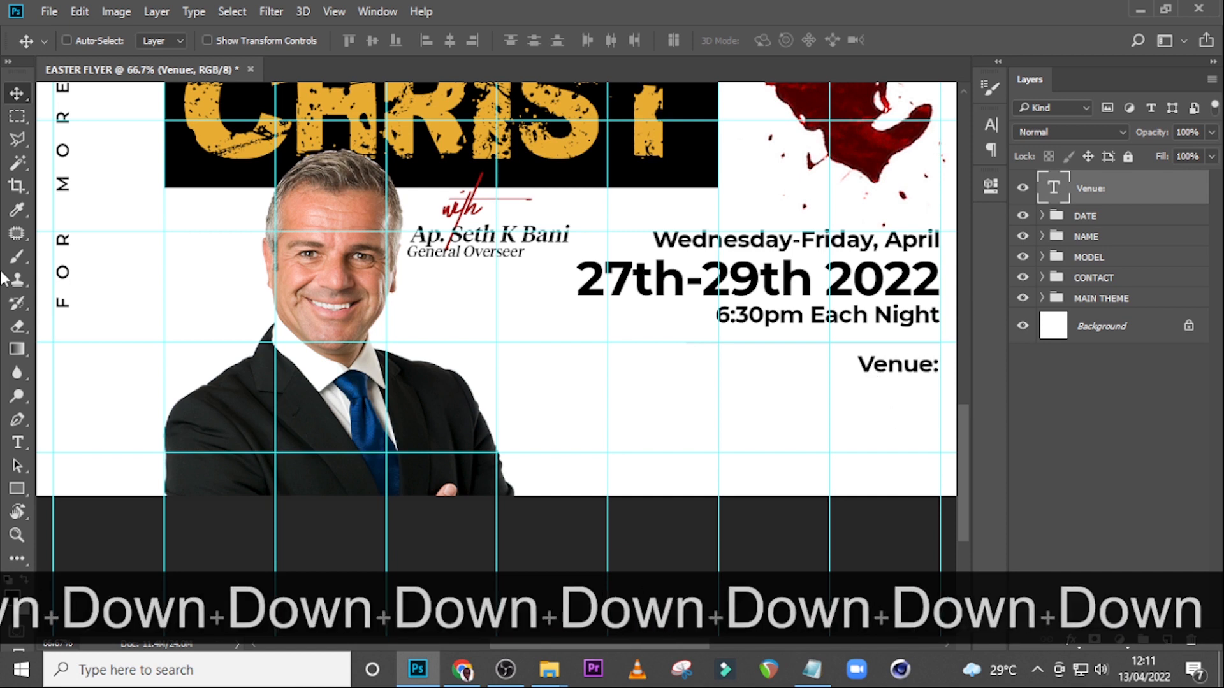
Set the "Venue:" text to SemiBold Italic at 36 pt and turn on faux italic.
left_click(989, 125)
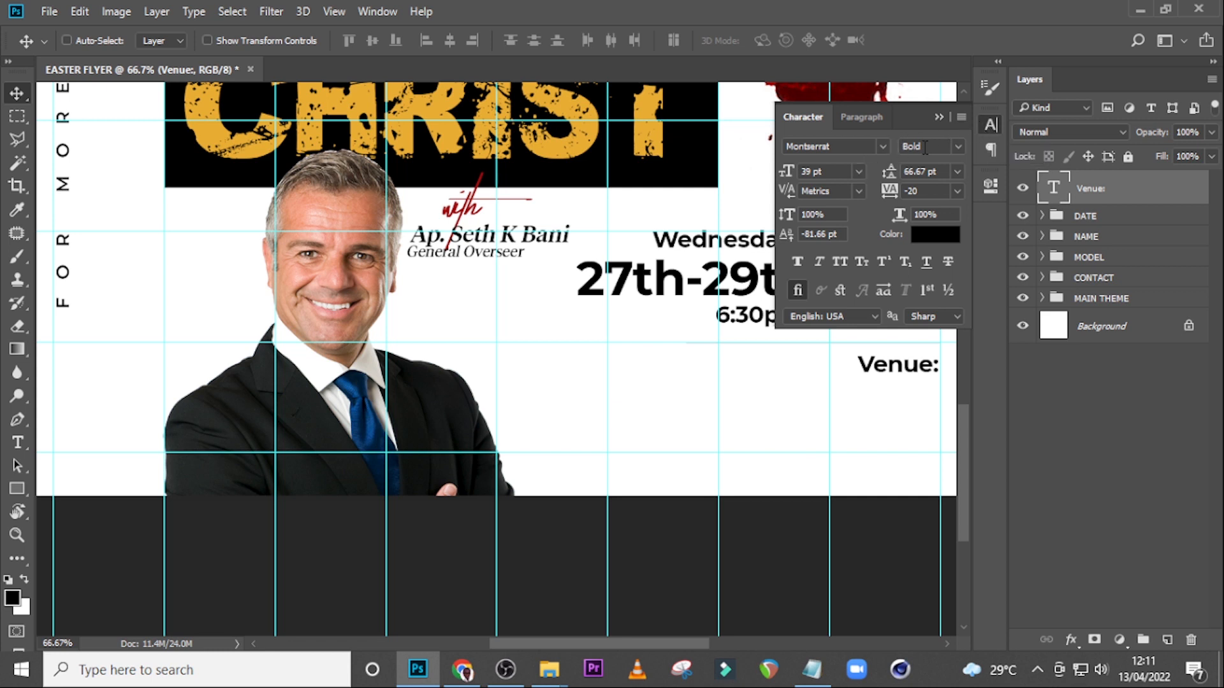
left_click(951, 147)
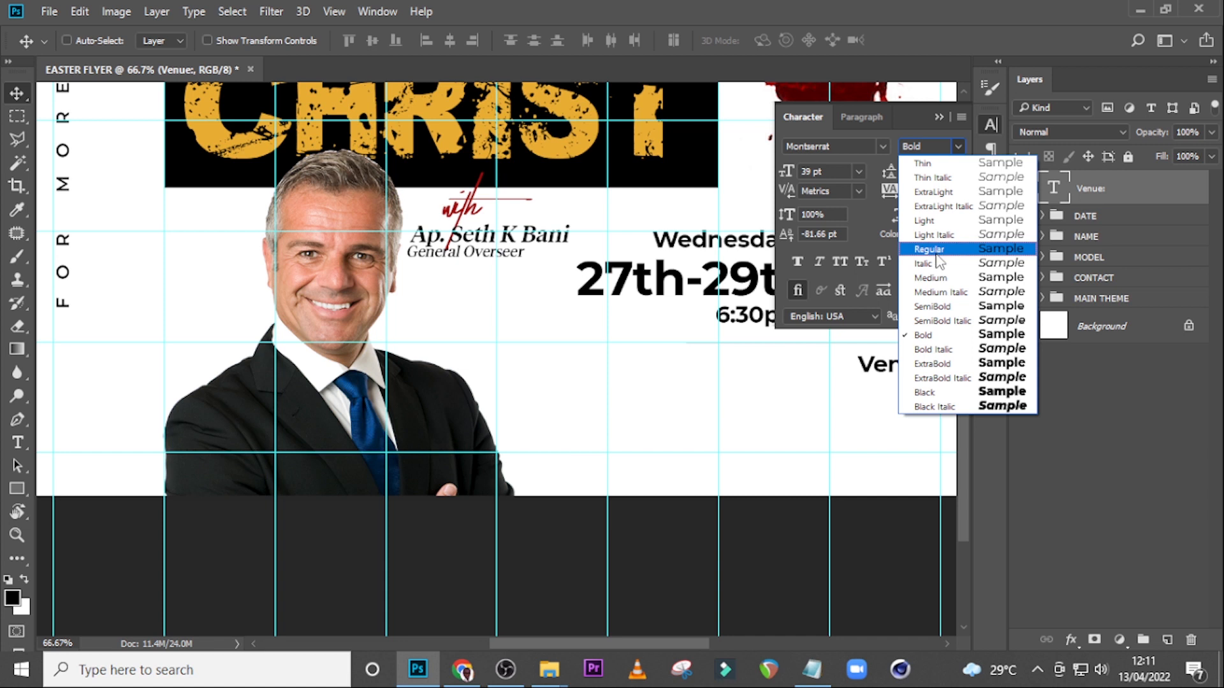
left_click(942, 321)
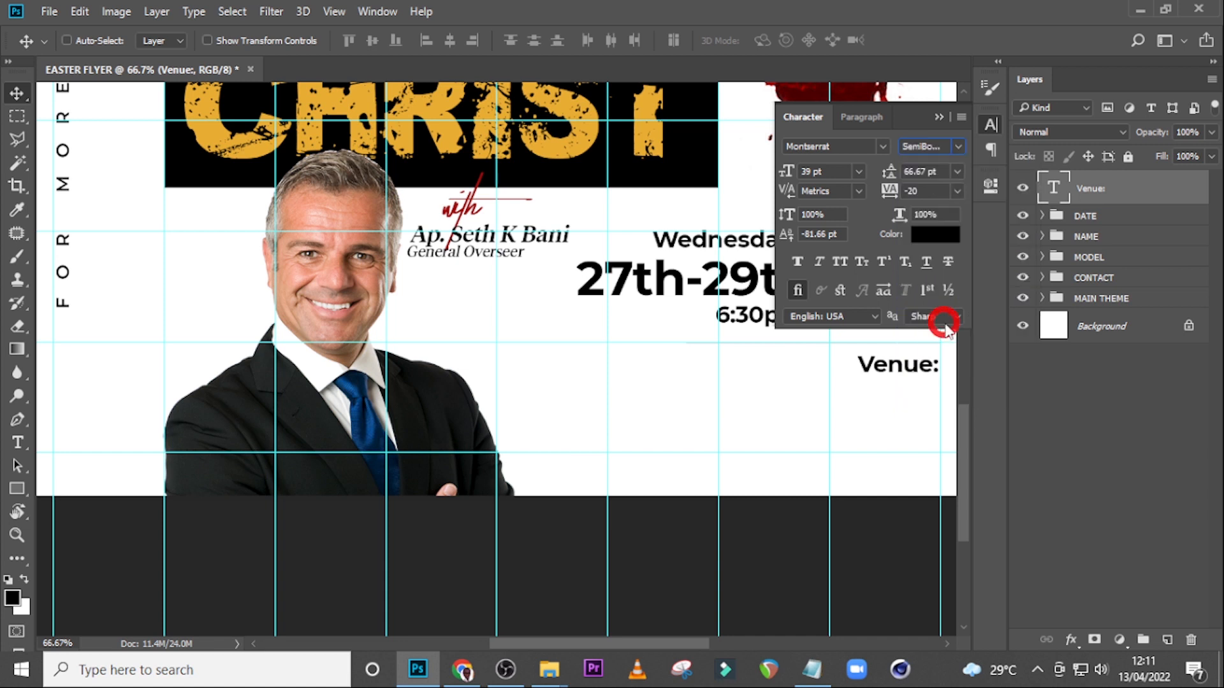
left_click_drag(822, 172, 754, 160)
type("36")
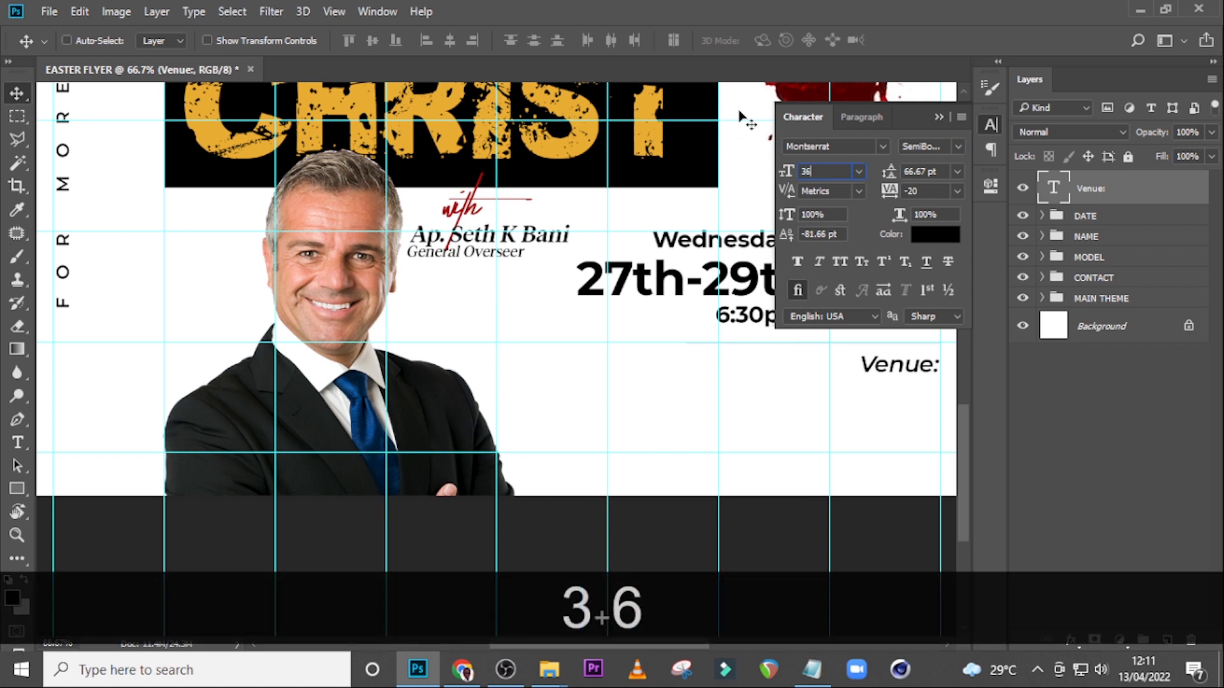
key("Return")
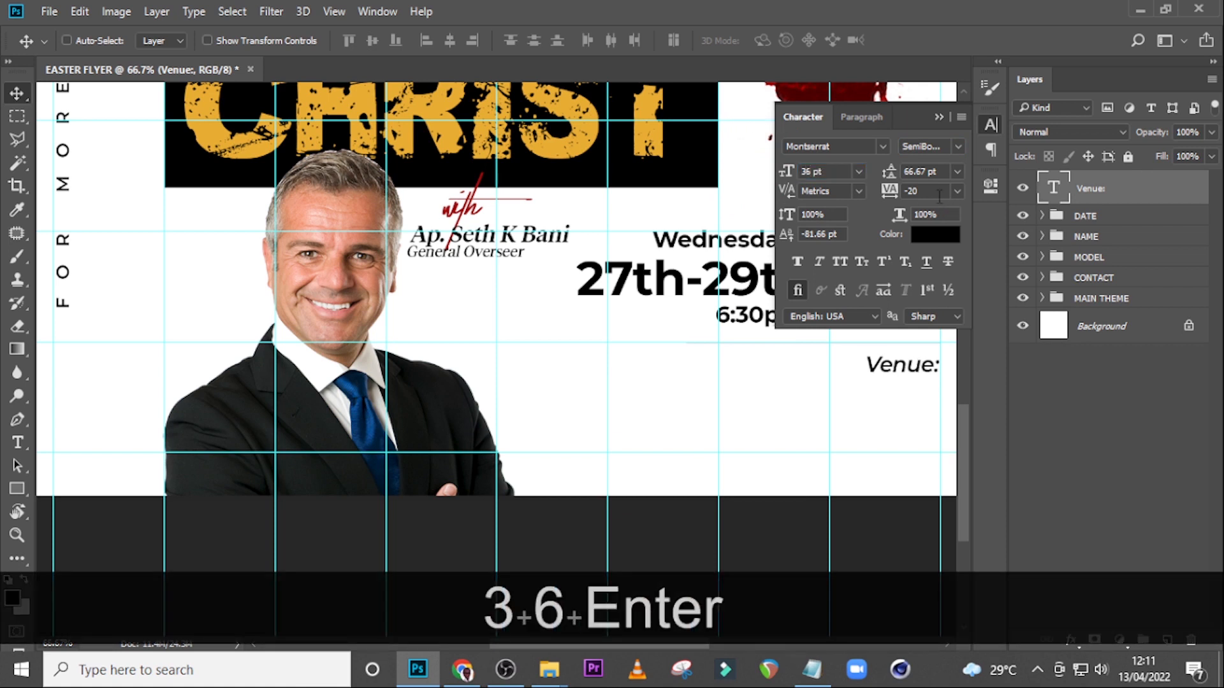
left_click(819, 267)
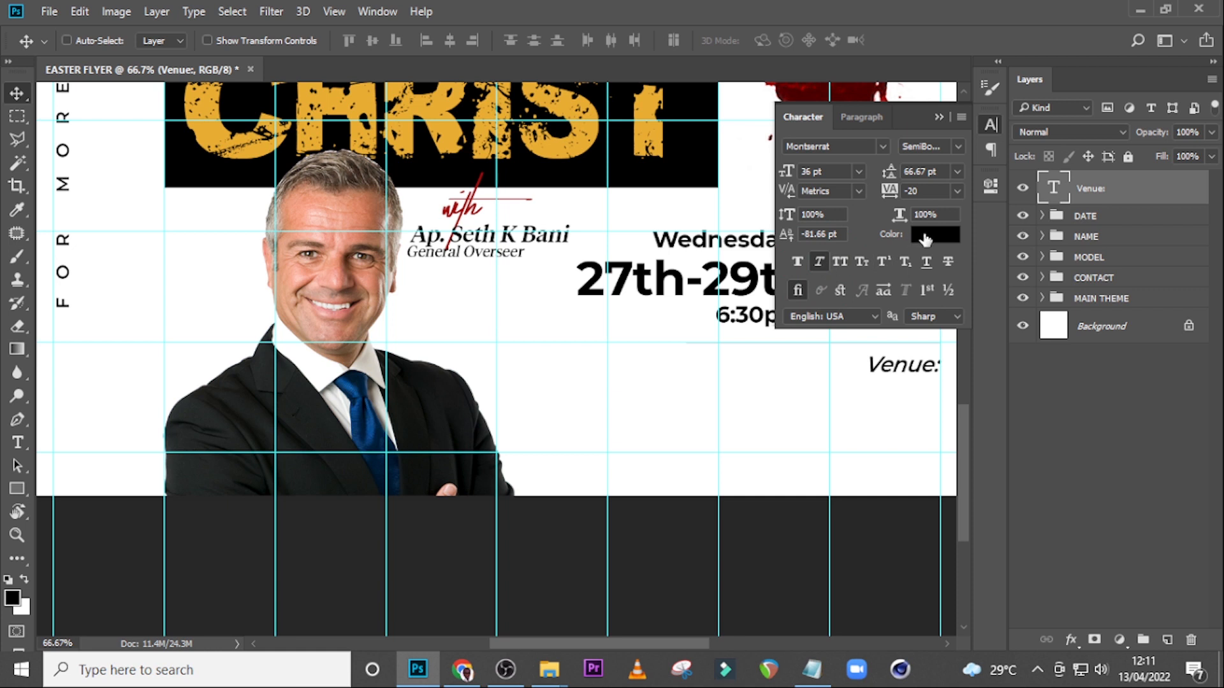
left_click(939, 117)
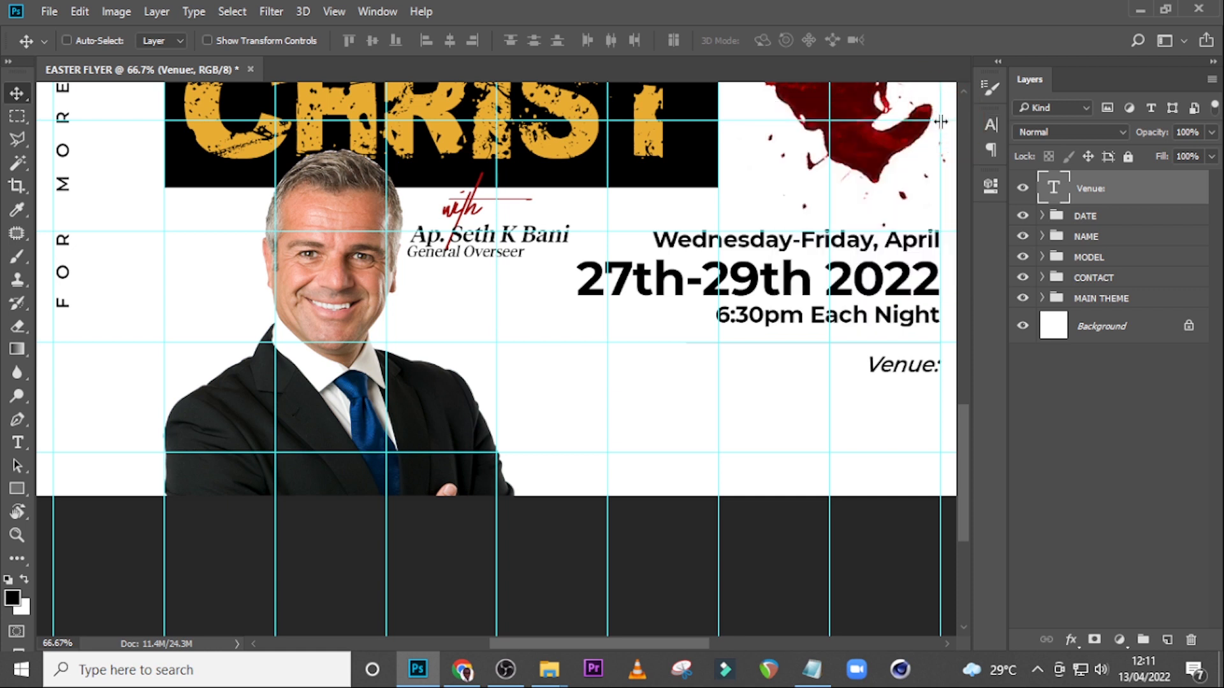
Draw a black rectangle of about 154 x 46 px partly over the "Venue:" text.
left_click(17, 489)
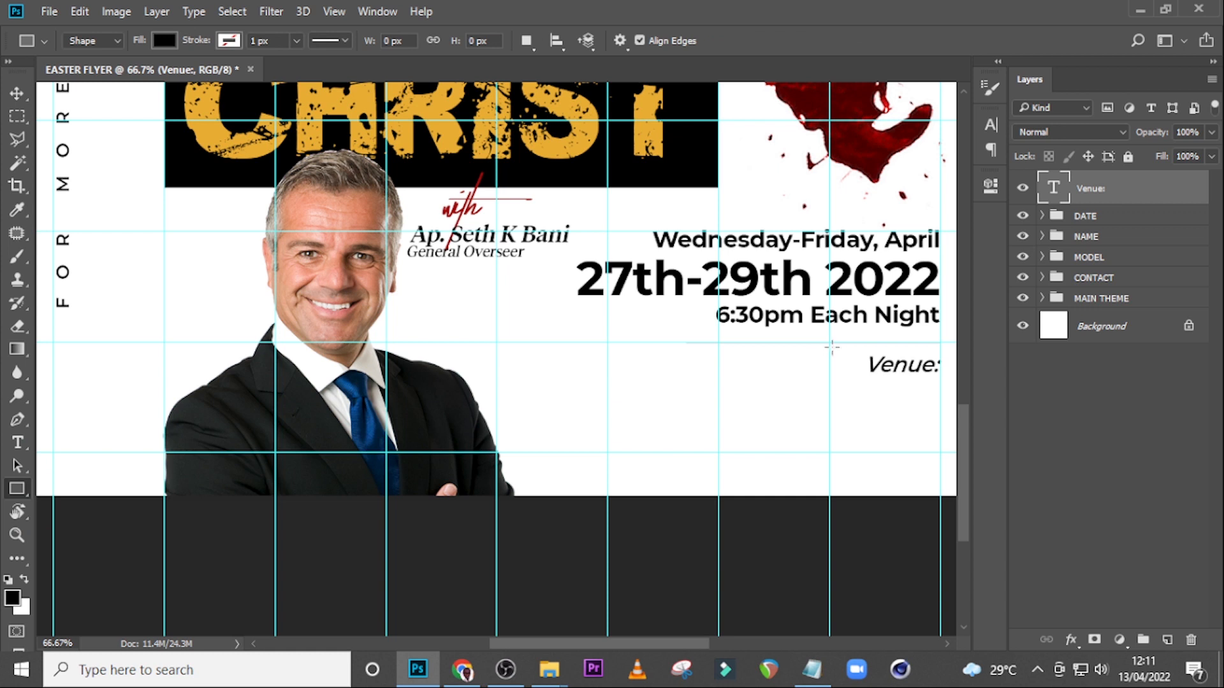
left_click_drag(794, 361, 893, 393)
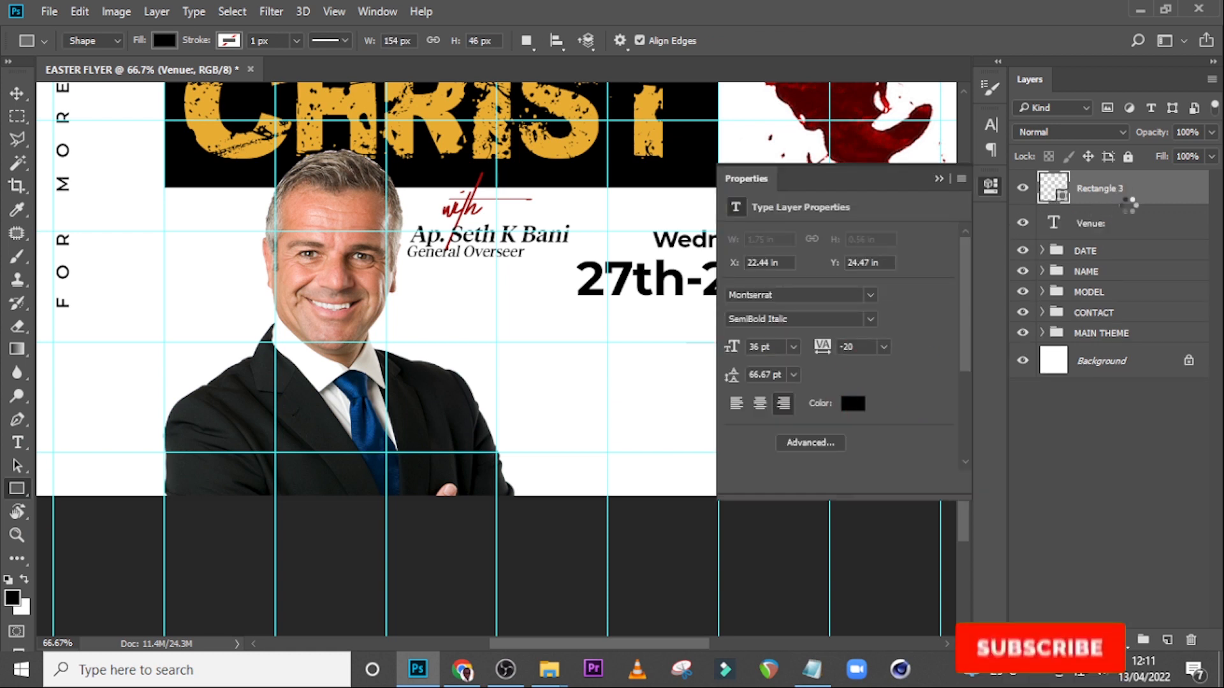
left_click(939, 178)
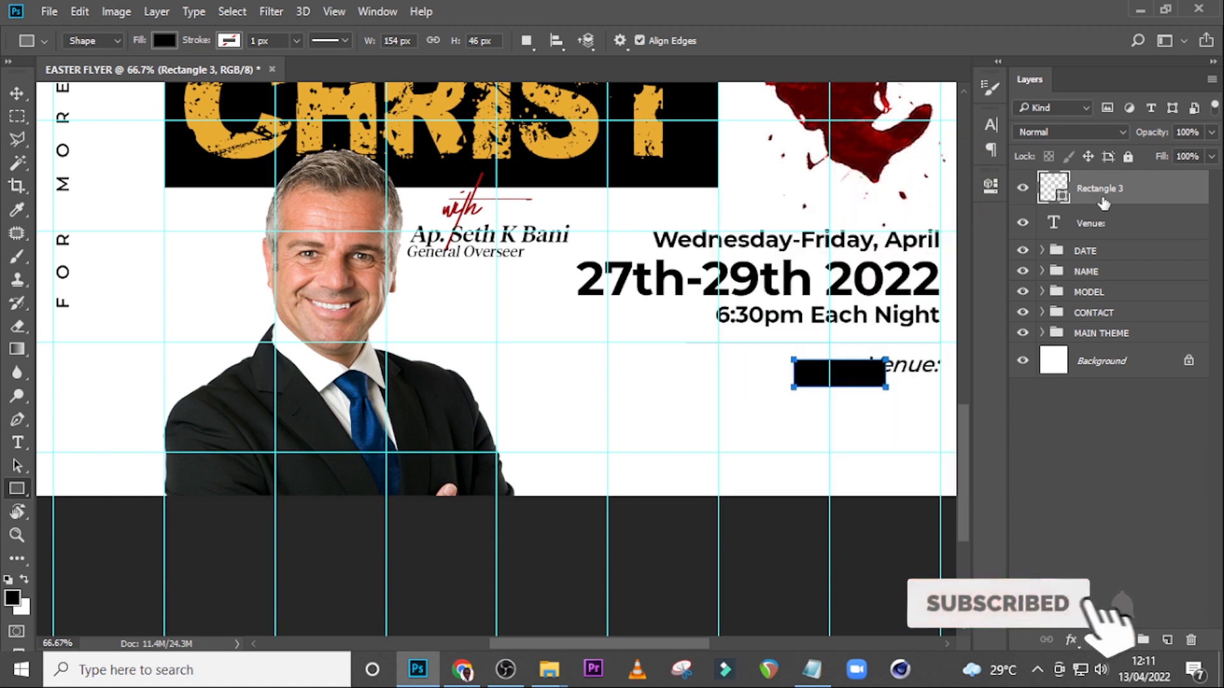
Align the black rectangle over "Venue:" at the right-edge guide and move its layer beneath the text layer.
key("v")
left_click_drag(856, 380, 911, 371)
key("Right")
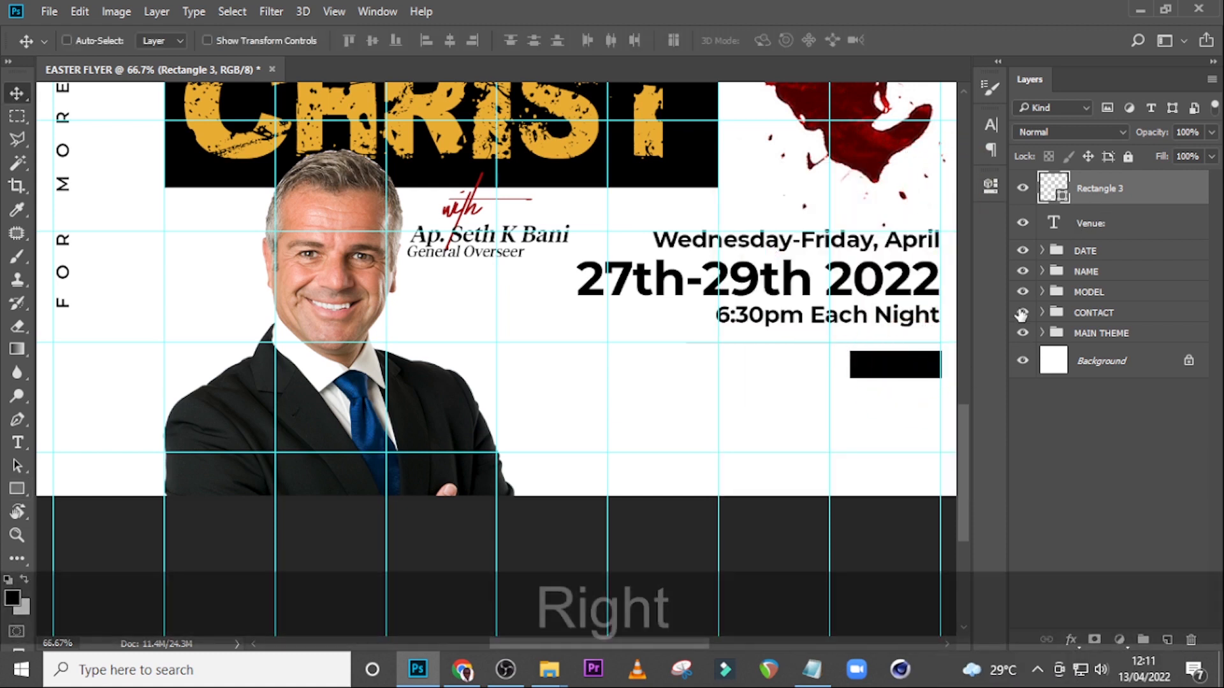
key("Left")
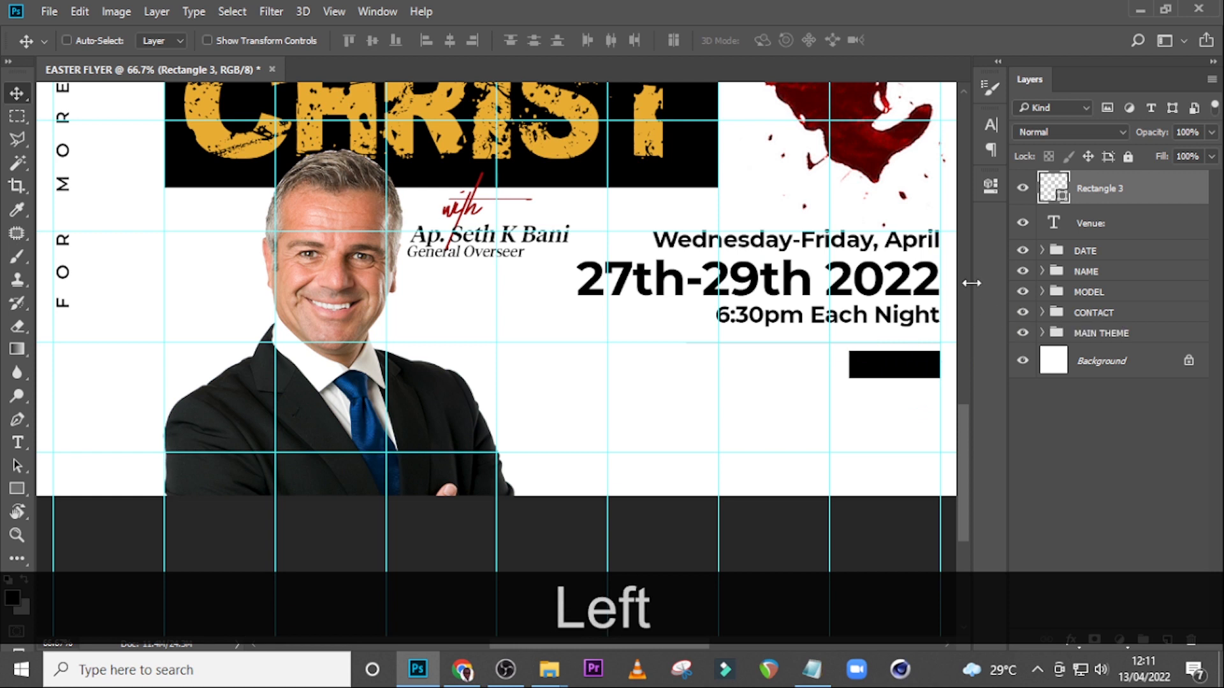
left_click_drag(1114, 187, 1103, 220)
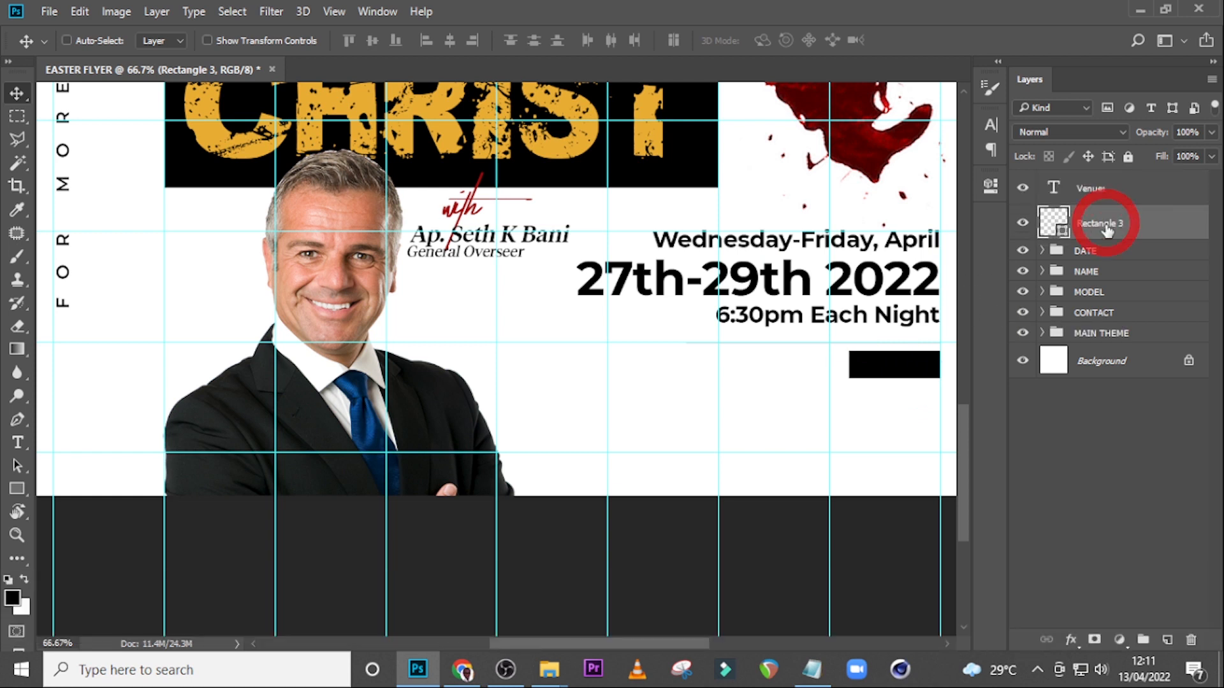
Change the "Venue:" text color to white, ffffff.
left_click(1090, 189)
left_click(990, 125)
left_click(932, 233)
type("ffffff")
left_click(1061, 140)
key("v")
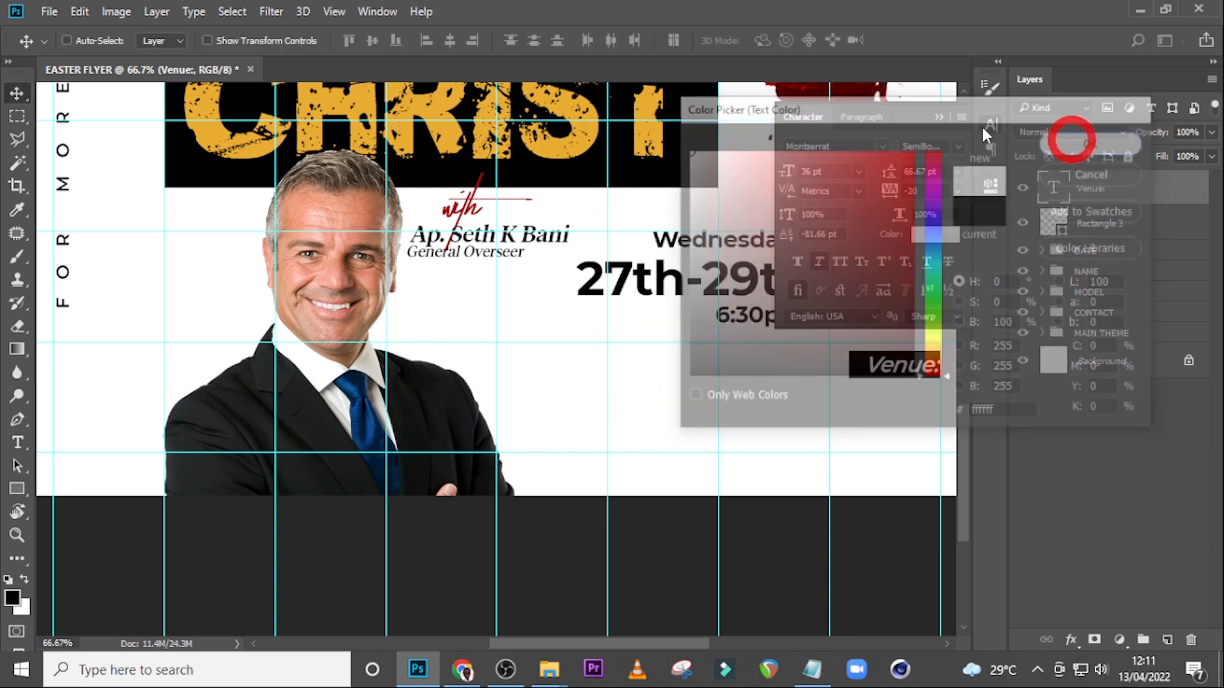
left_click(939, 118)
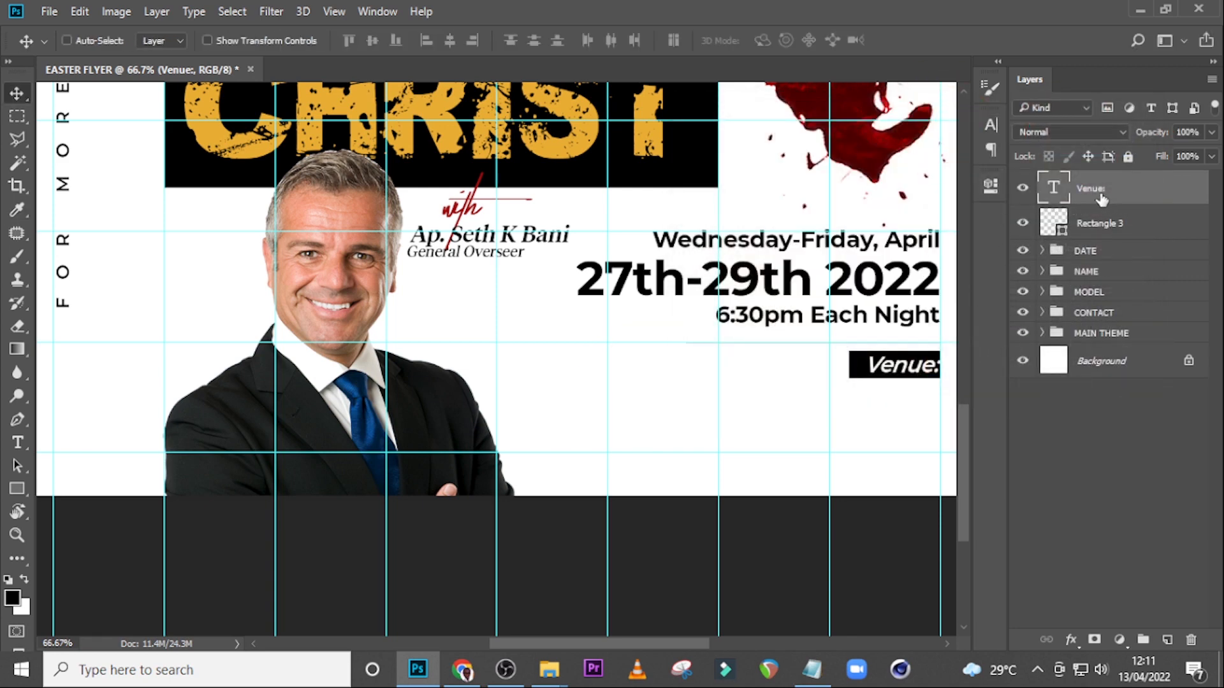
Nudge the "Venue:" text left to center it horizontally on the black rectangle.
key("Left")
key("Left")
key("Left")
key("Left")
key("Left")
key("Left")
key("Left")
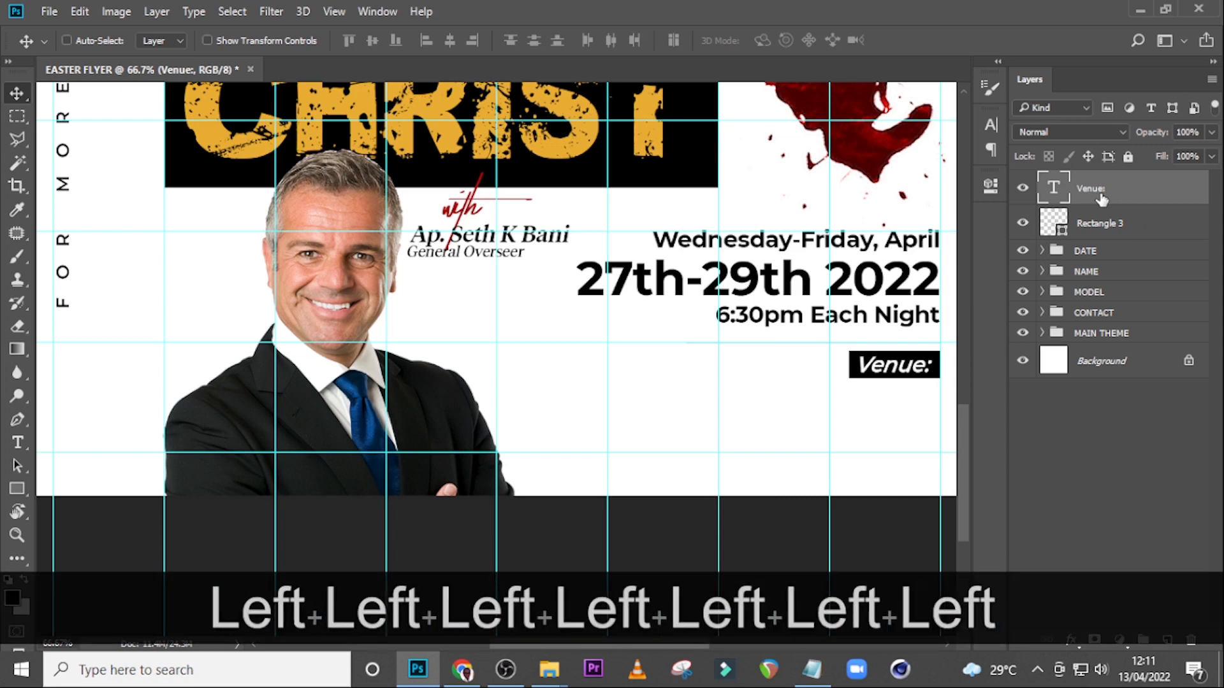
key("Left")
Skew the black rectangle behind "Venue:" horizontally by about -18° and nudge it left against the right-edge guide.
left_click(1111, 222)
key("ctrl+t")
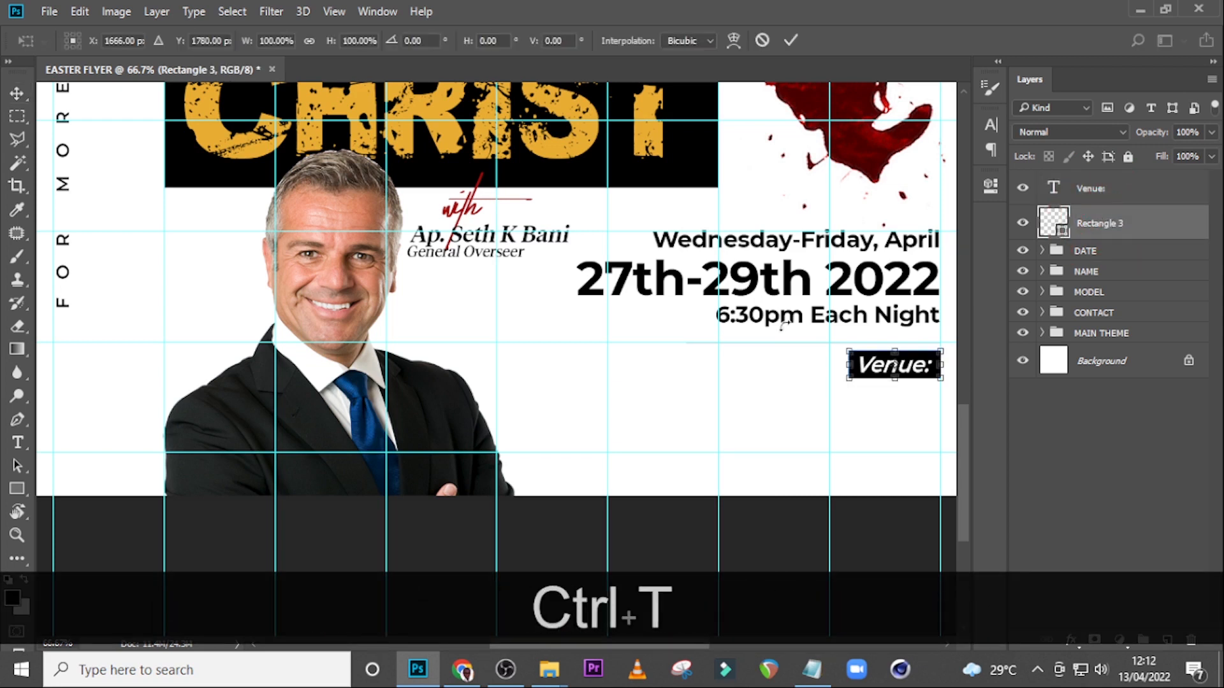
right_click(873, 331)
left_click(917, 406)
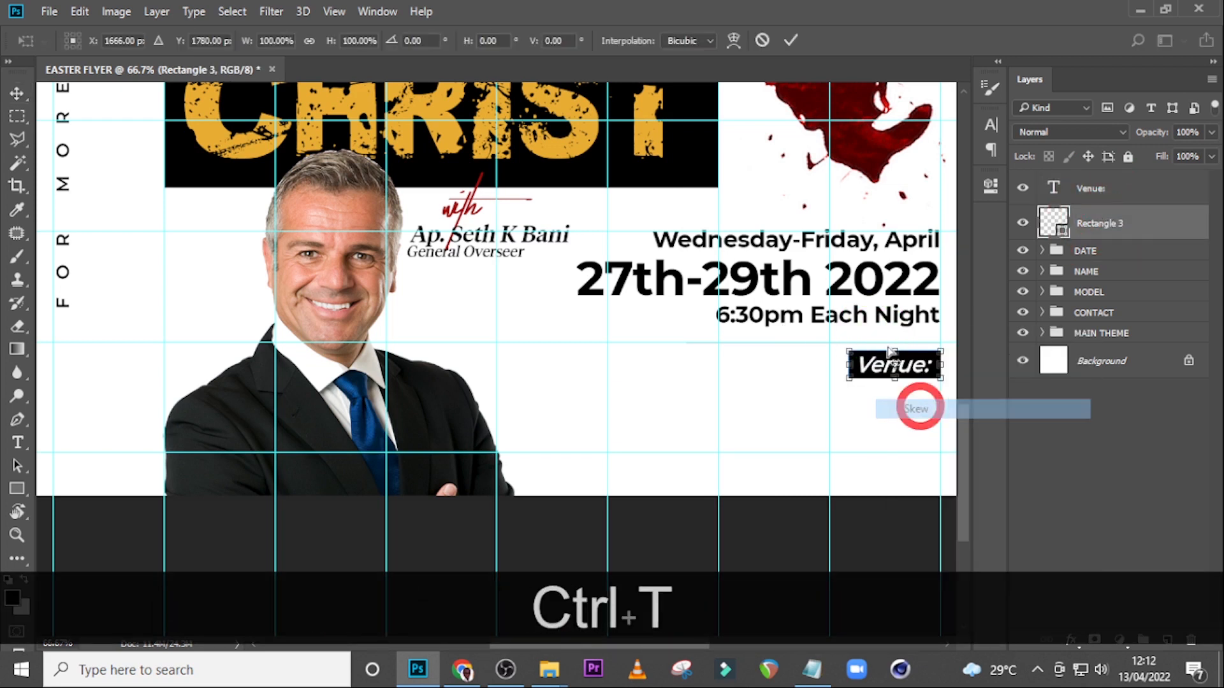
left_click_drag(900, 352, 908, 353)
key("Left")
key("Left")
key("Left")
key("Left")
key("Left")
key("Left")
key("Left")
key("Left")
key("Left")
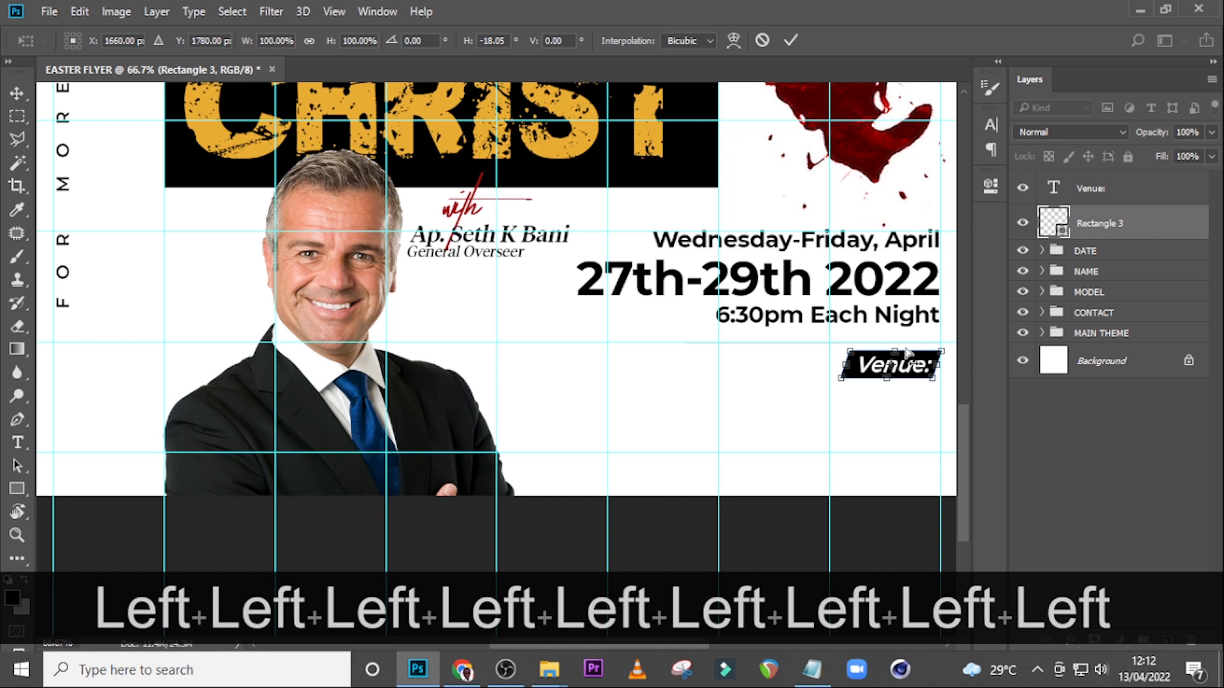
key("Return")
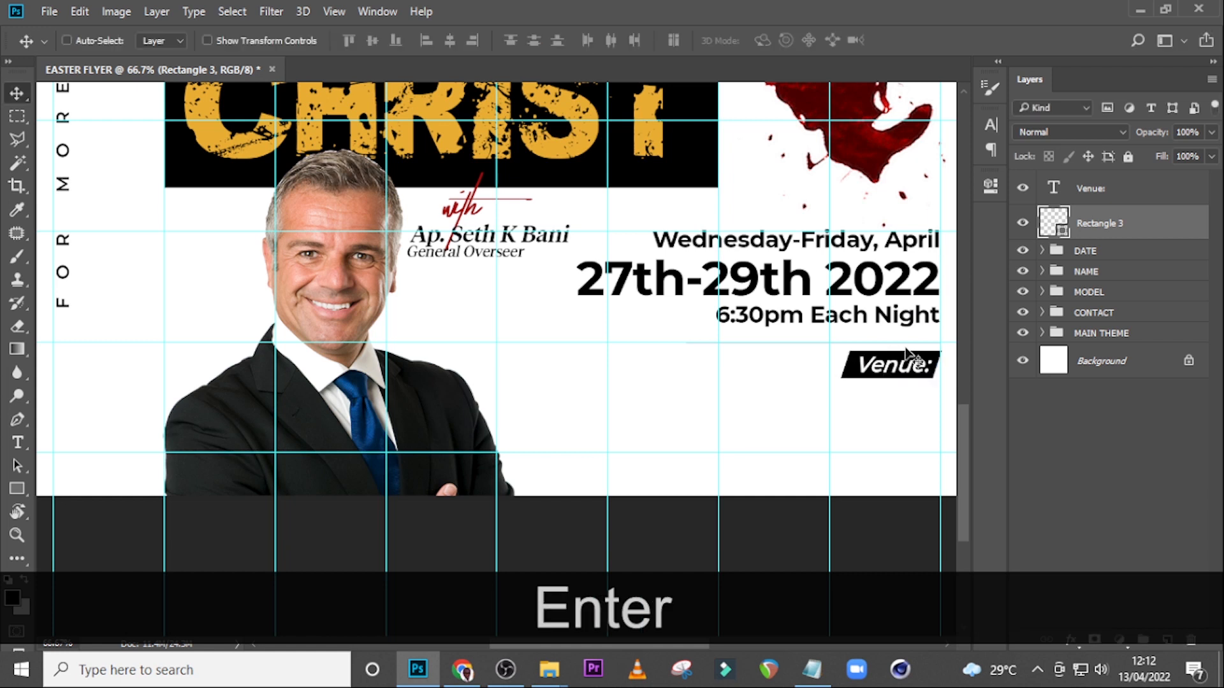
key("Left")
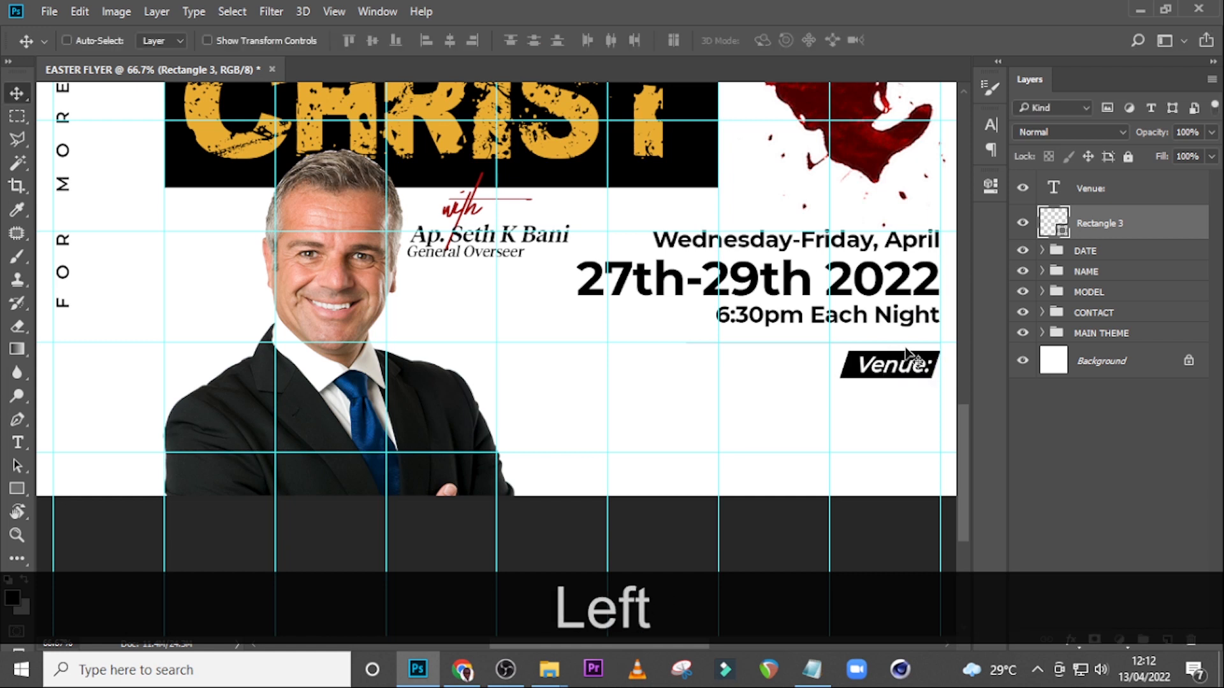
Nudge the "Venue:" text slightly left and up to center it on the skewed rectangle.
left_click(1086, 190)
key("Left")
key("Left")
key("Left")
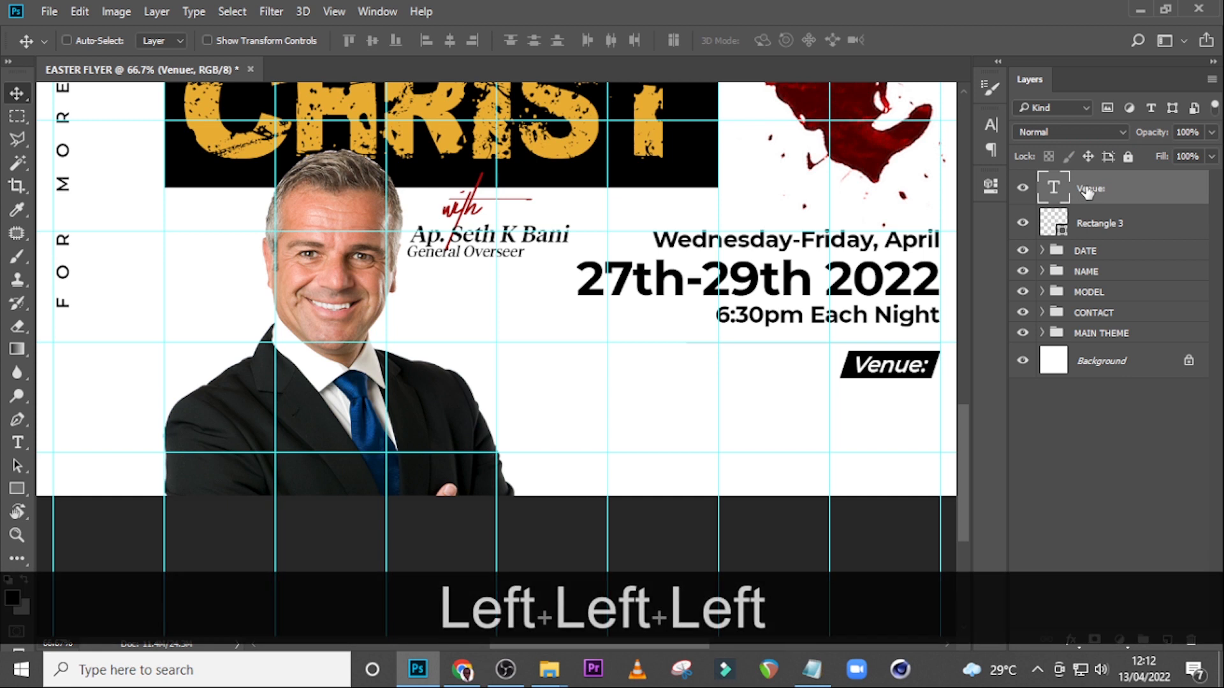
key("Up")
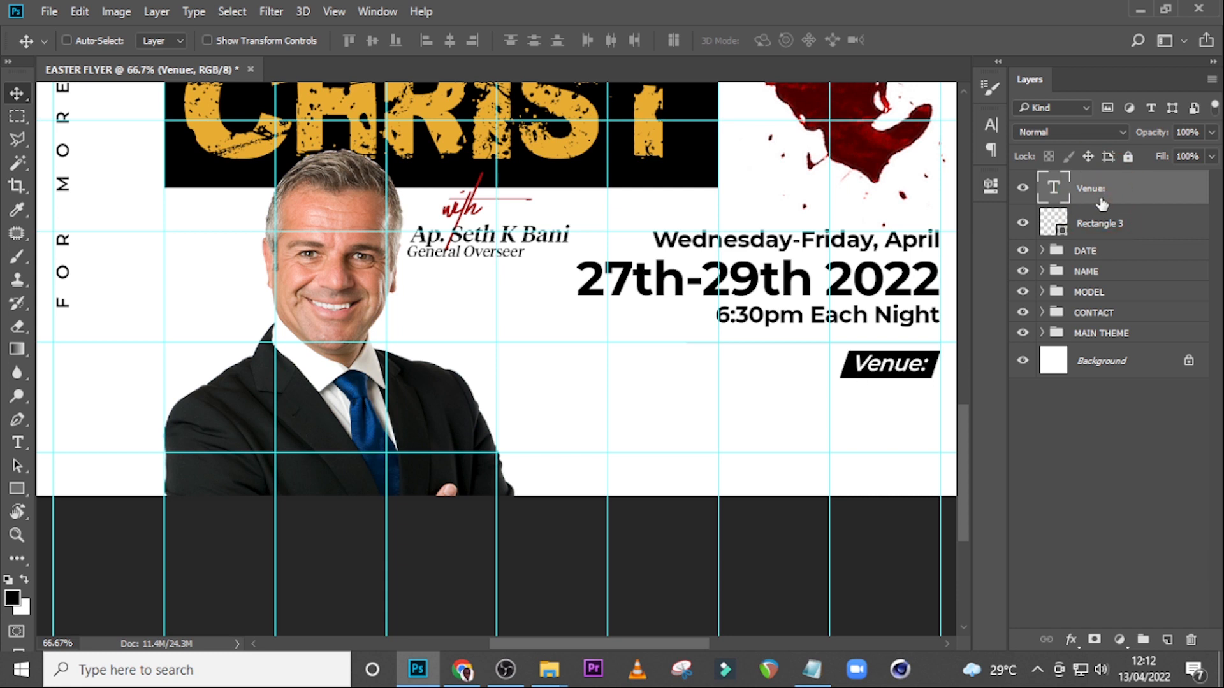
Add a text layer below "Venue:" with "ANUMLE CLUSTER OF SCHOOLS Aggrey JHS" copied from the Notepad file 109.txt.
key("t")
left_click(862, 423)
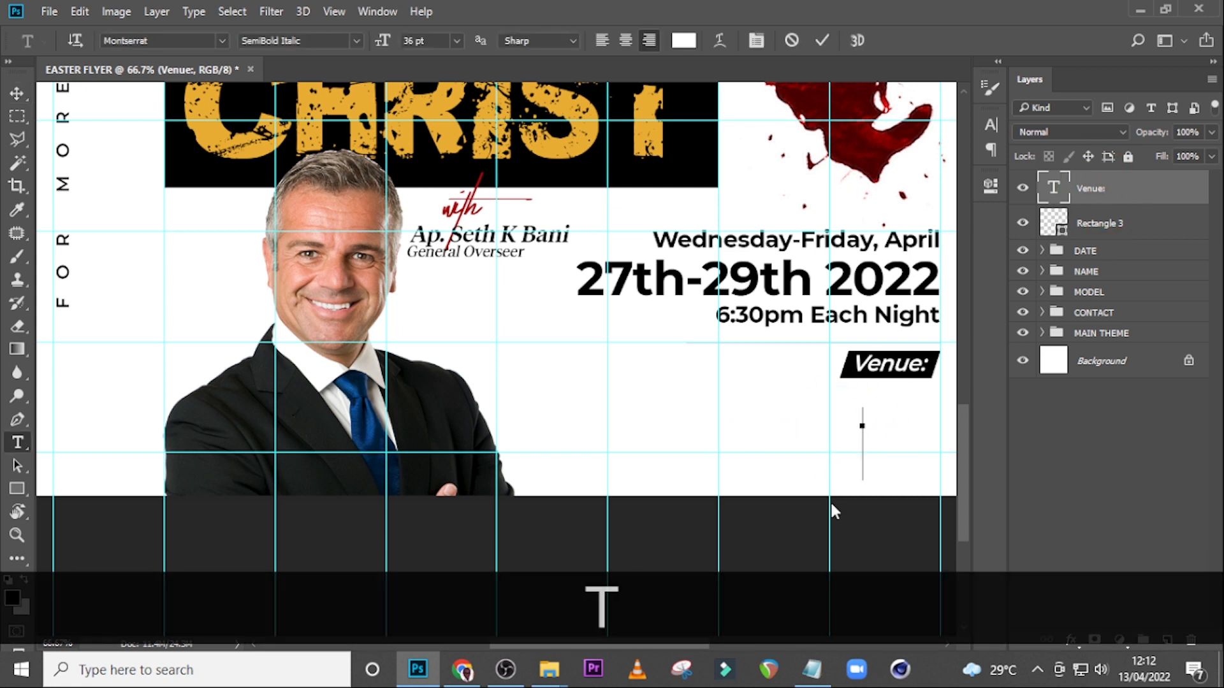
left_click(812, 669)
left_click_drag(852, 515, 689, 498)
key("ctrl+c")
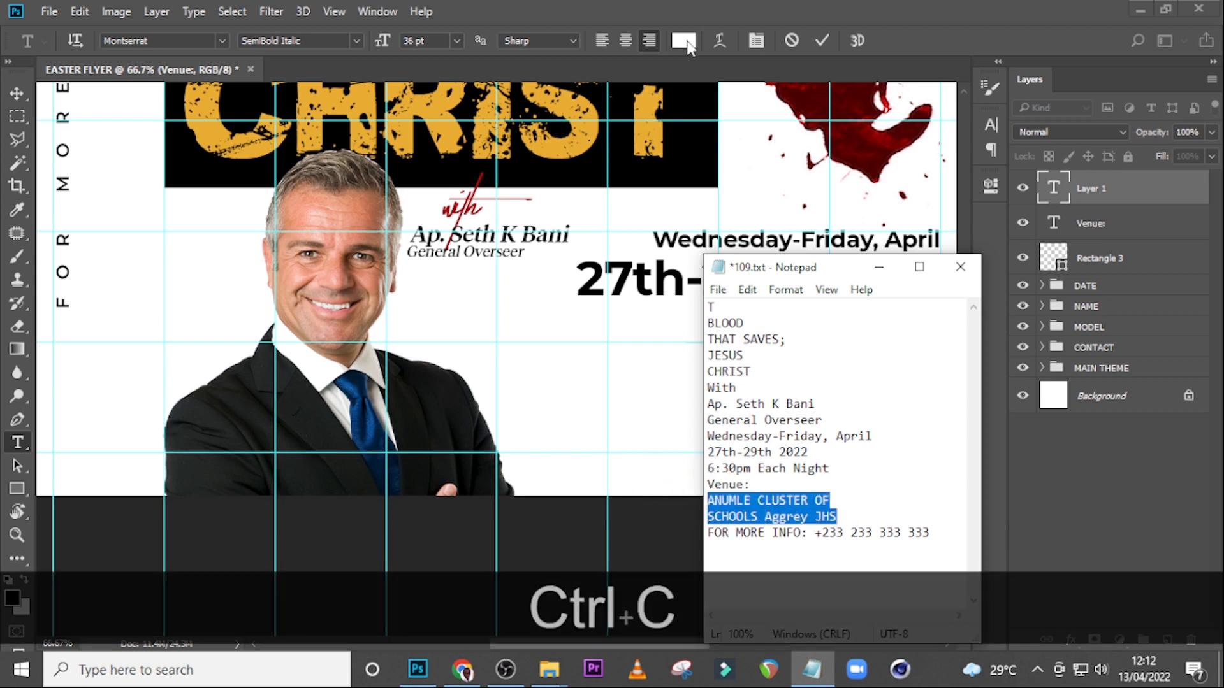
left_click(697, 71)
left_click(1053, 190)
key("ctrl+v")
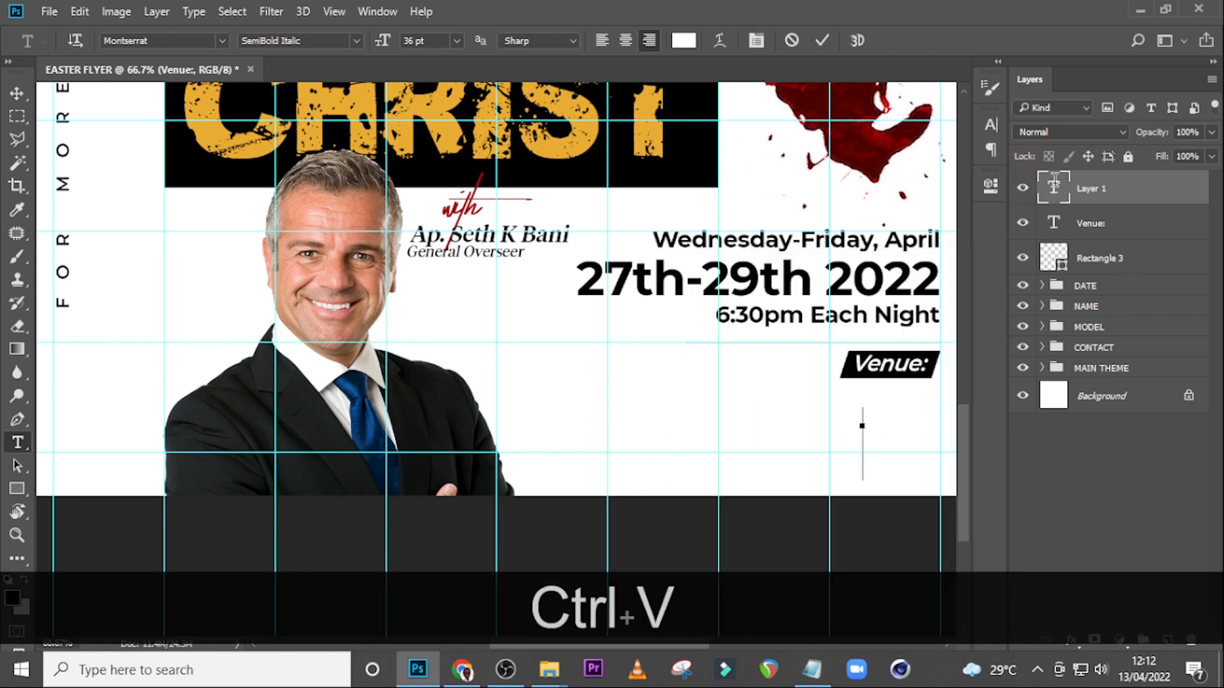
key("v")
Try to move the pasted venue address up closer to the "Venue:" label.
left_click_drag(820, 453, 856, 398)
key("ctrl+z")
left_click_drag(772, 436, 775, 390)
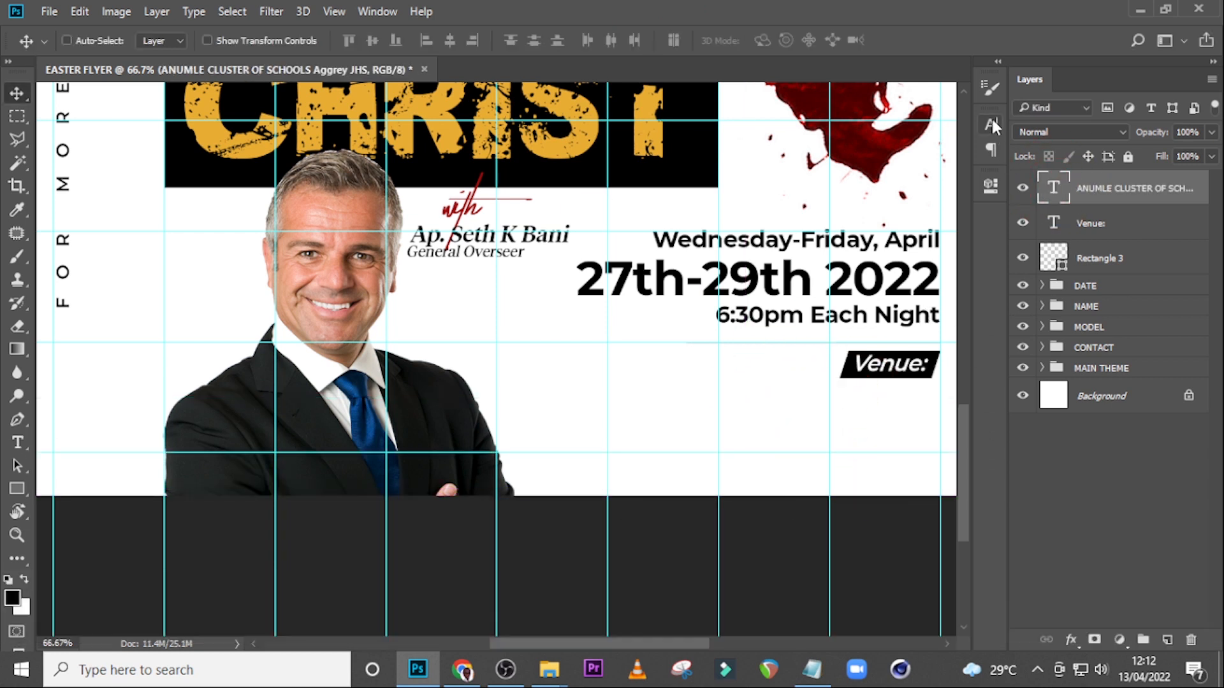
Change the venue address text color to dark red, 490000.
left_click(992, 119)
left_click(942, 236)
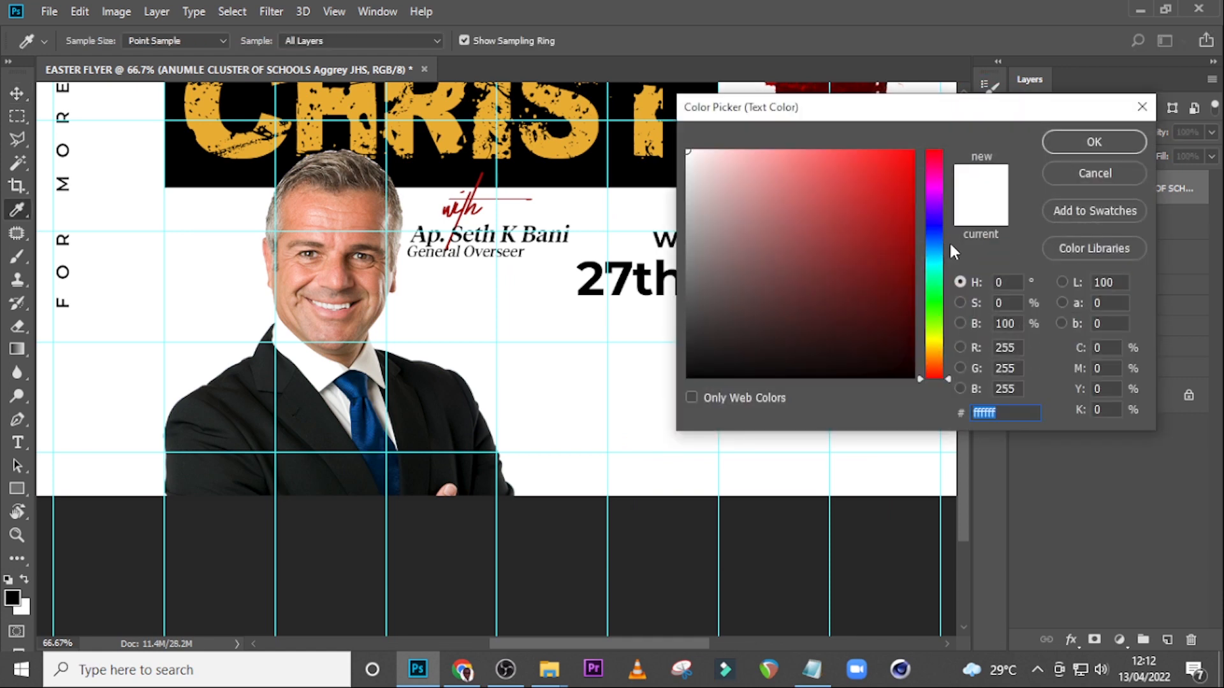
type("490000")
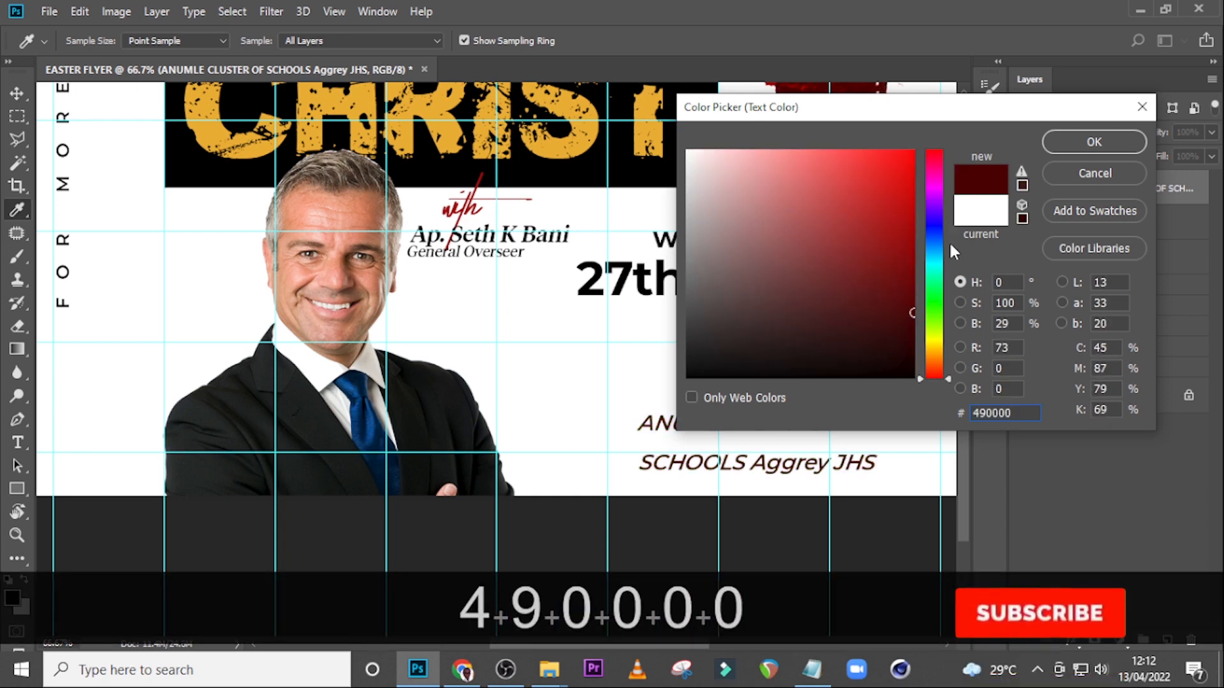
left_click(1061, 145)
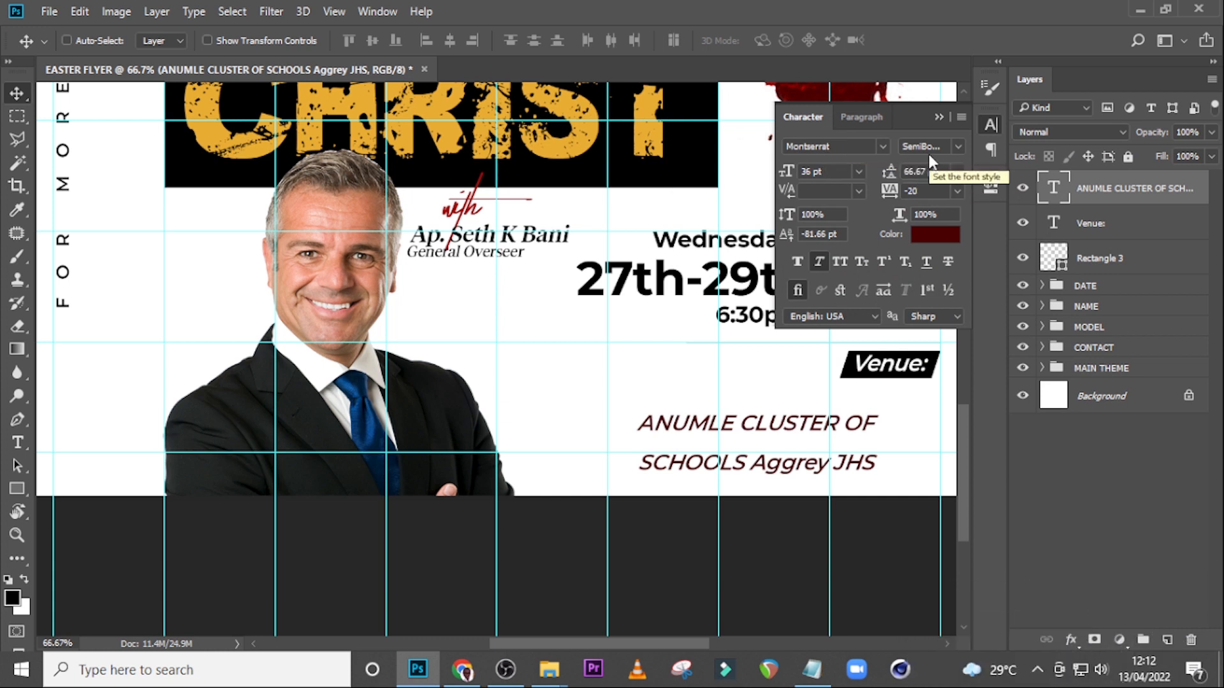
Set the venue address text to a 45 pt font size with 44.59 pt leading.
left_click(768, 163)
type("45")
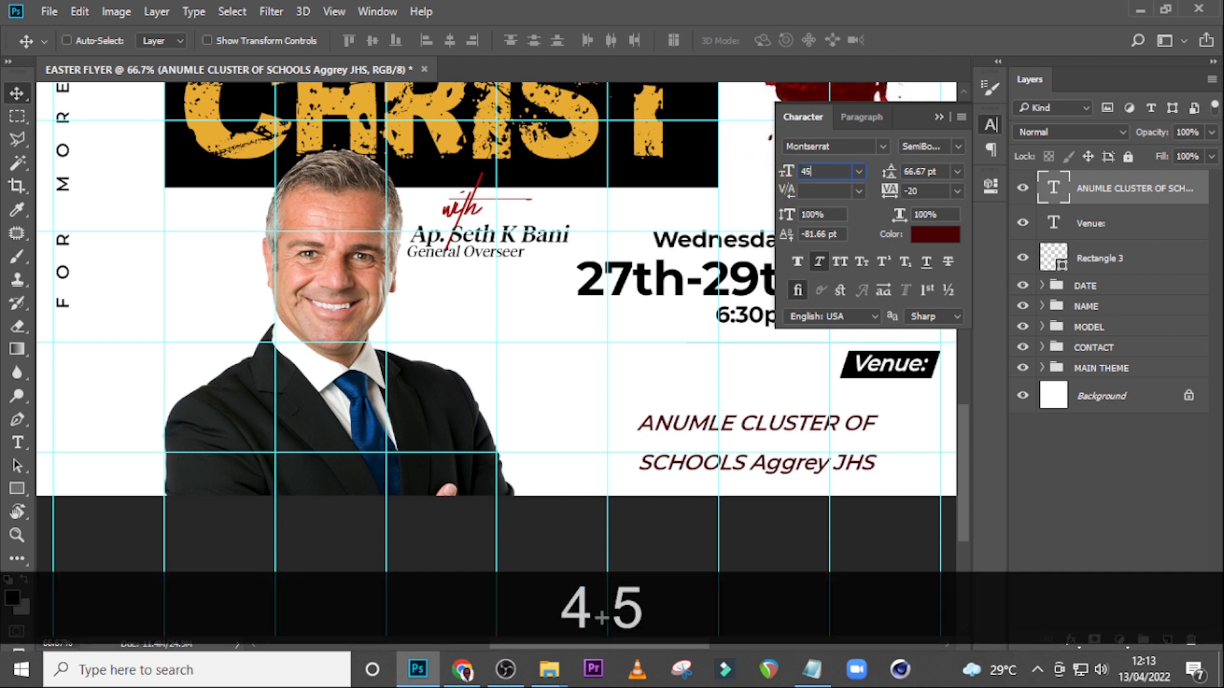
key("Return")
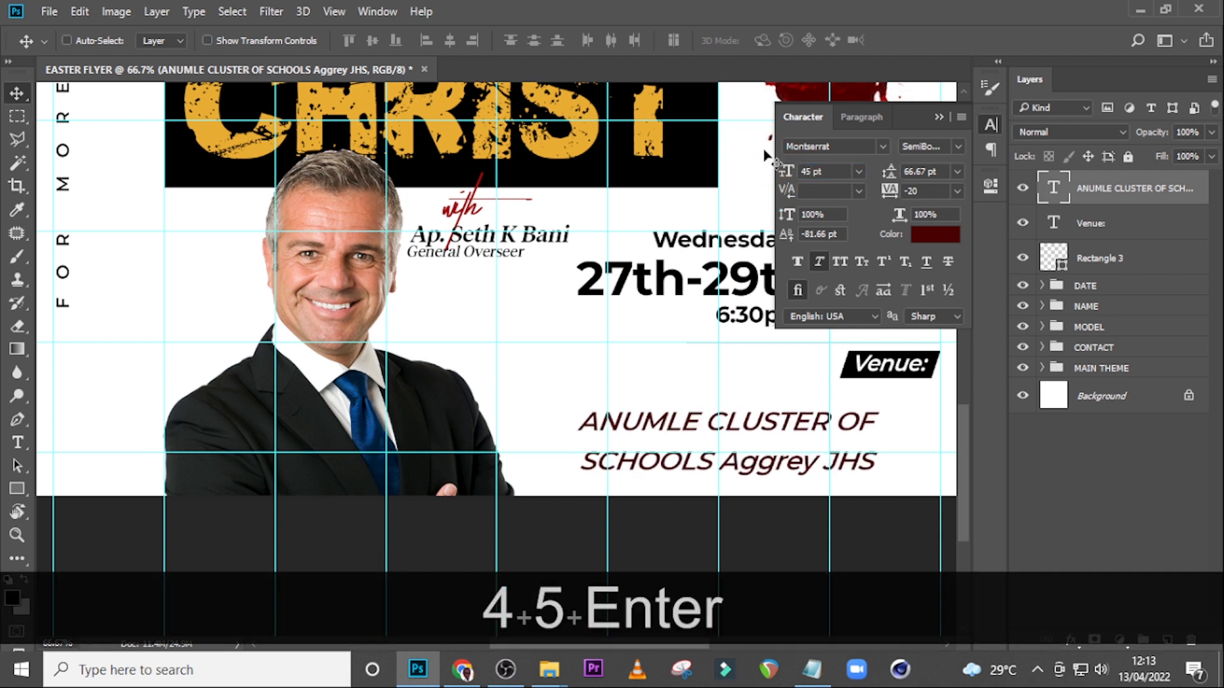
left_click(890, 190)
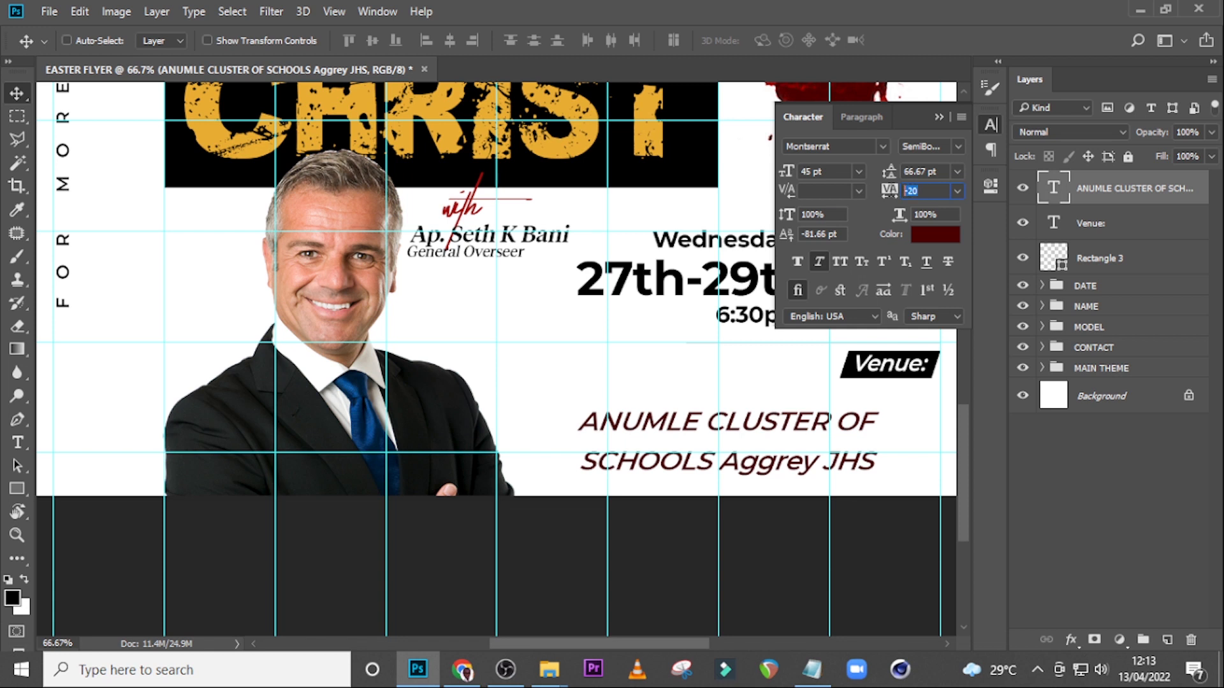
left_click(882, 170)
type("44")
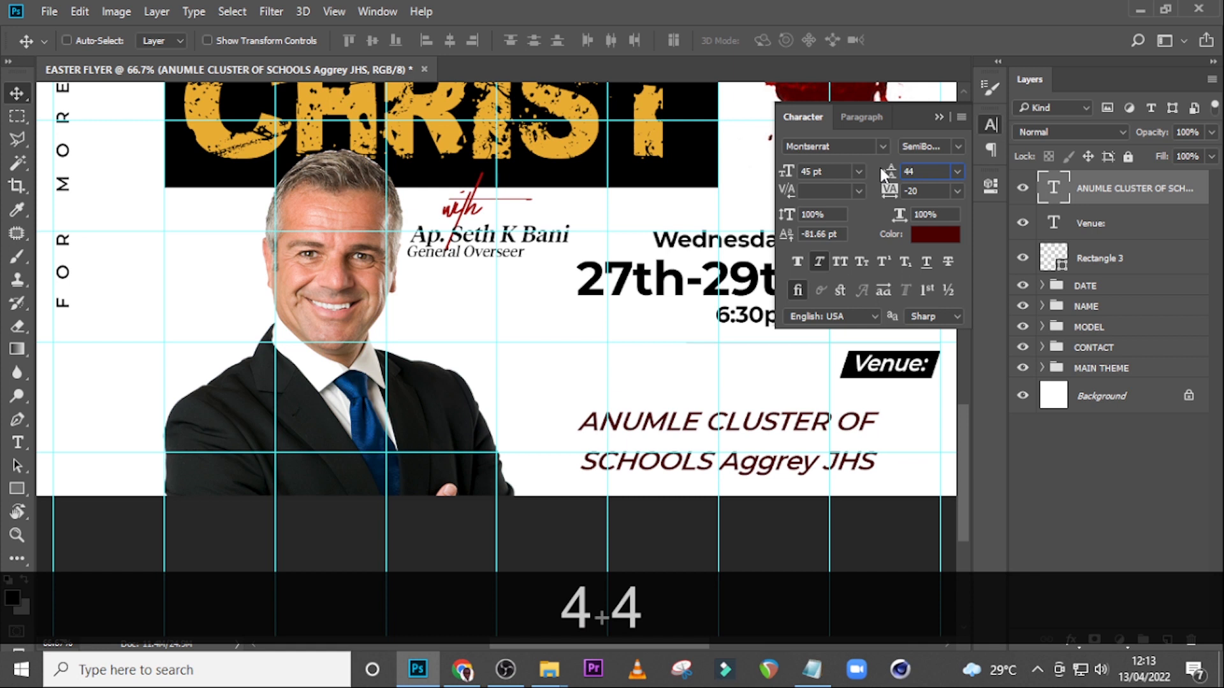
type(".59")
key("Return")
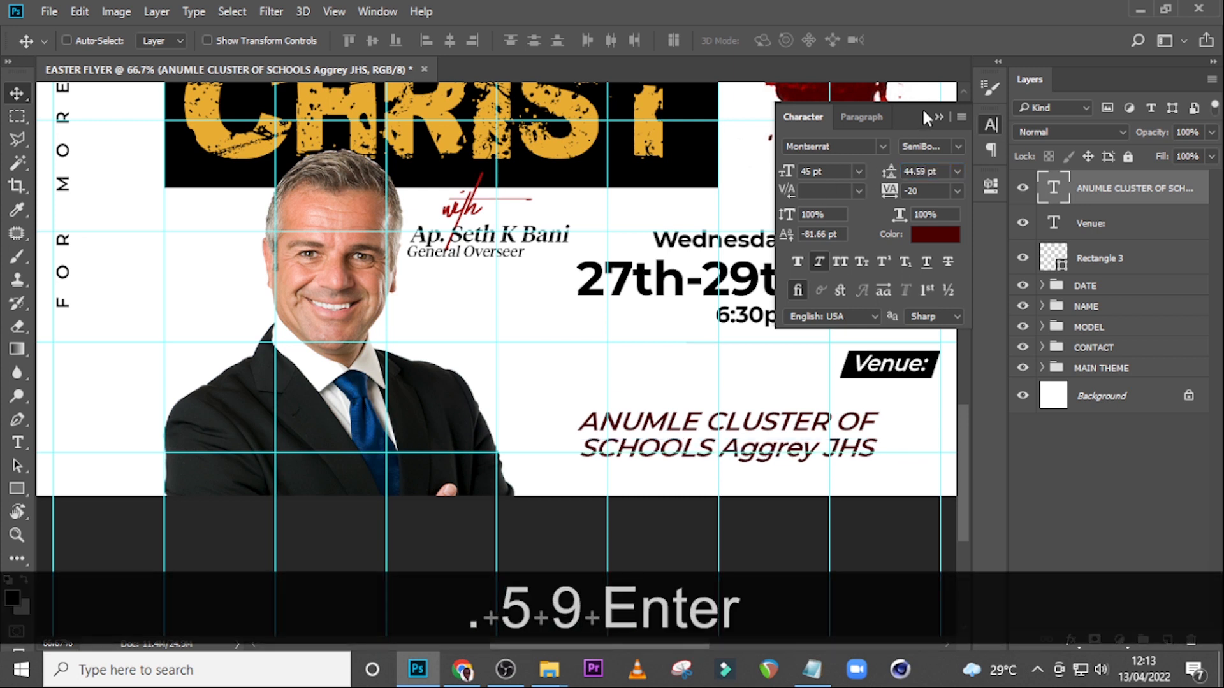
Turn off faux italic and apply all caps to the venue address text.
left_click(819, 262)
left_click(846, 262)
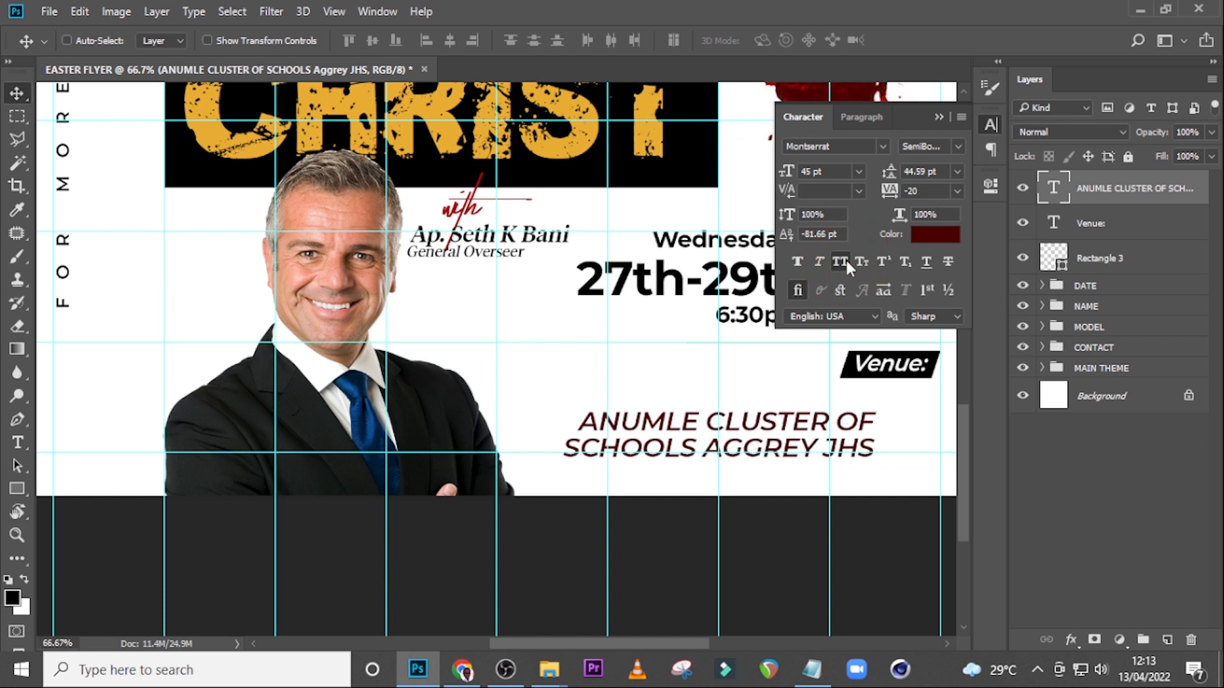
left_click(937, 117)
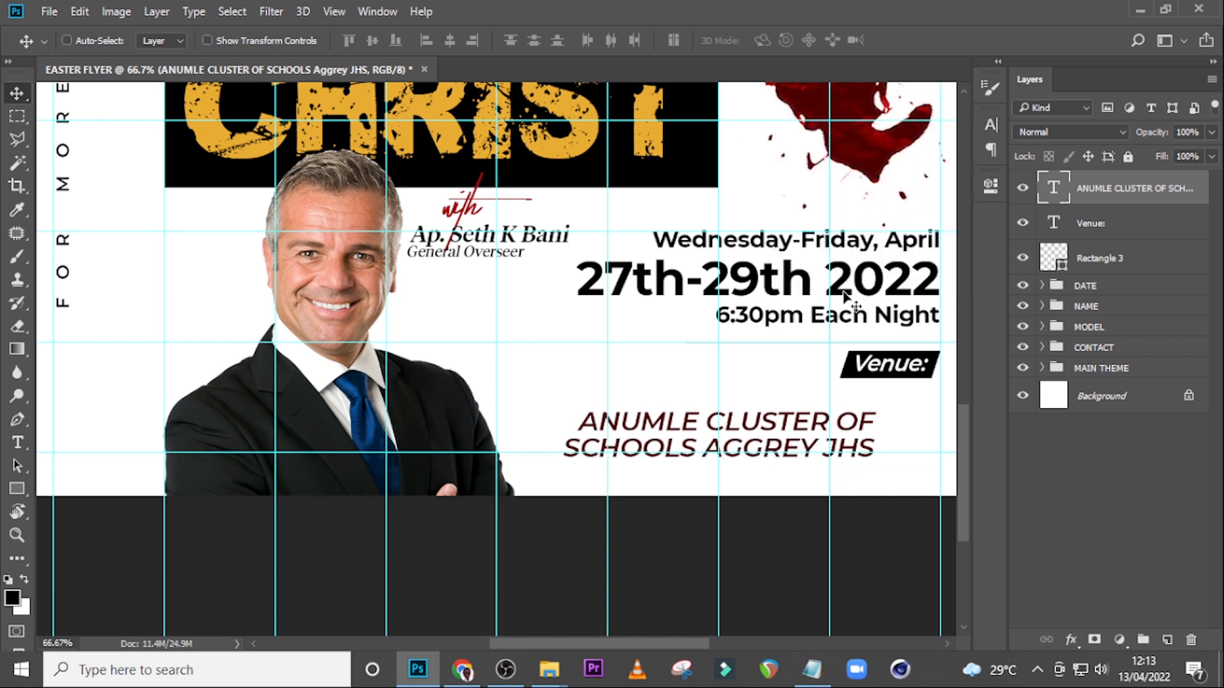
Move the venue address directly beneath the "Venue:" label near the right-edge guide and nudge it down slightly.
key("v")
left_click_drag(752, 440, 814, 412)
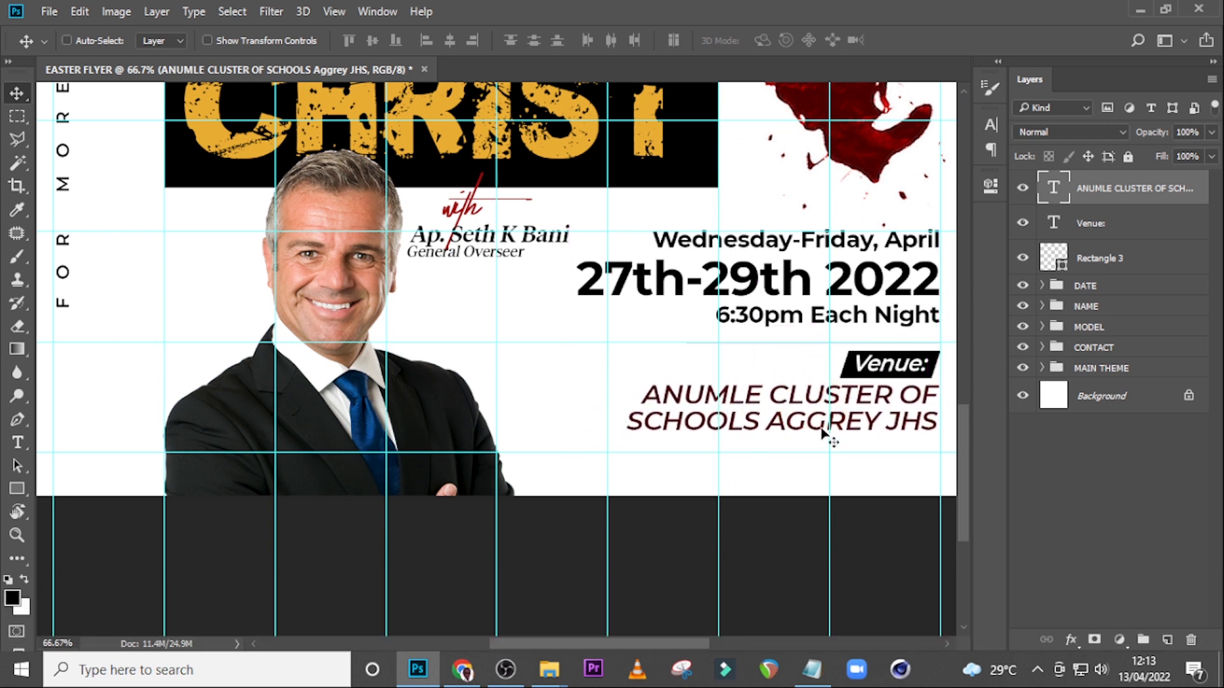
key("Down")
key("Down")
key("Down")
key("Down")
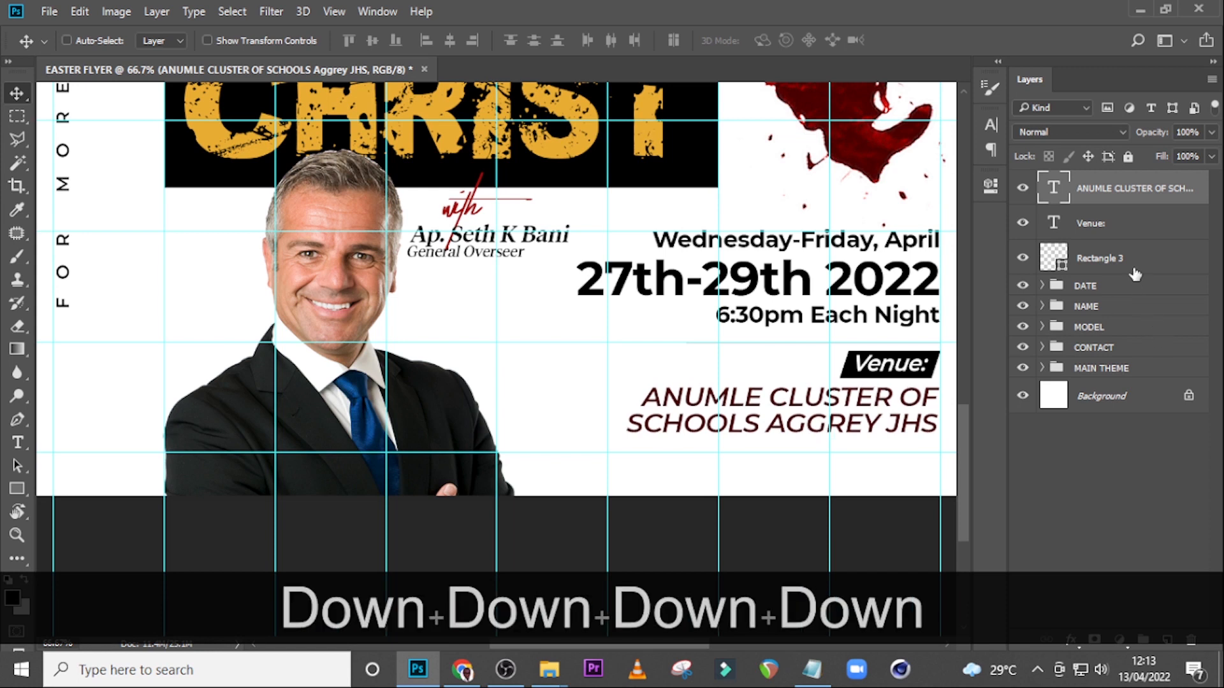
Change the fill color of the skewed rectangle behind "Venue:" to dark red, 490000.
left_click(1097, 223, "ctrl")
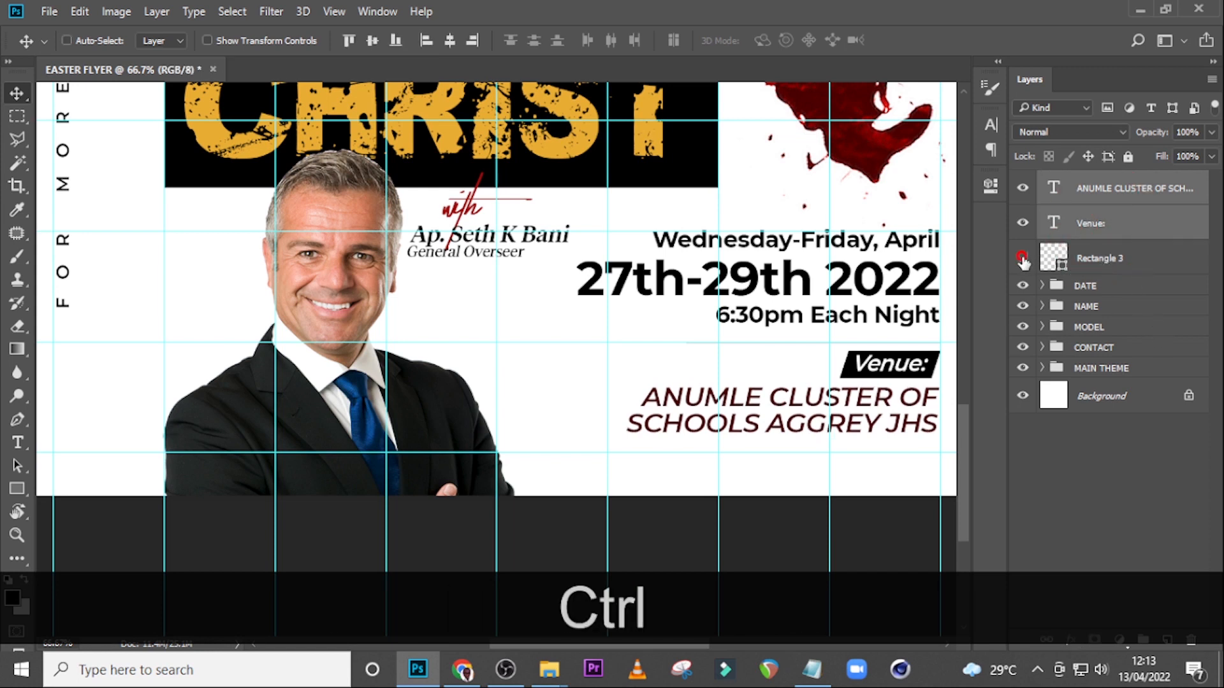
double_click(1057, 258)
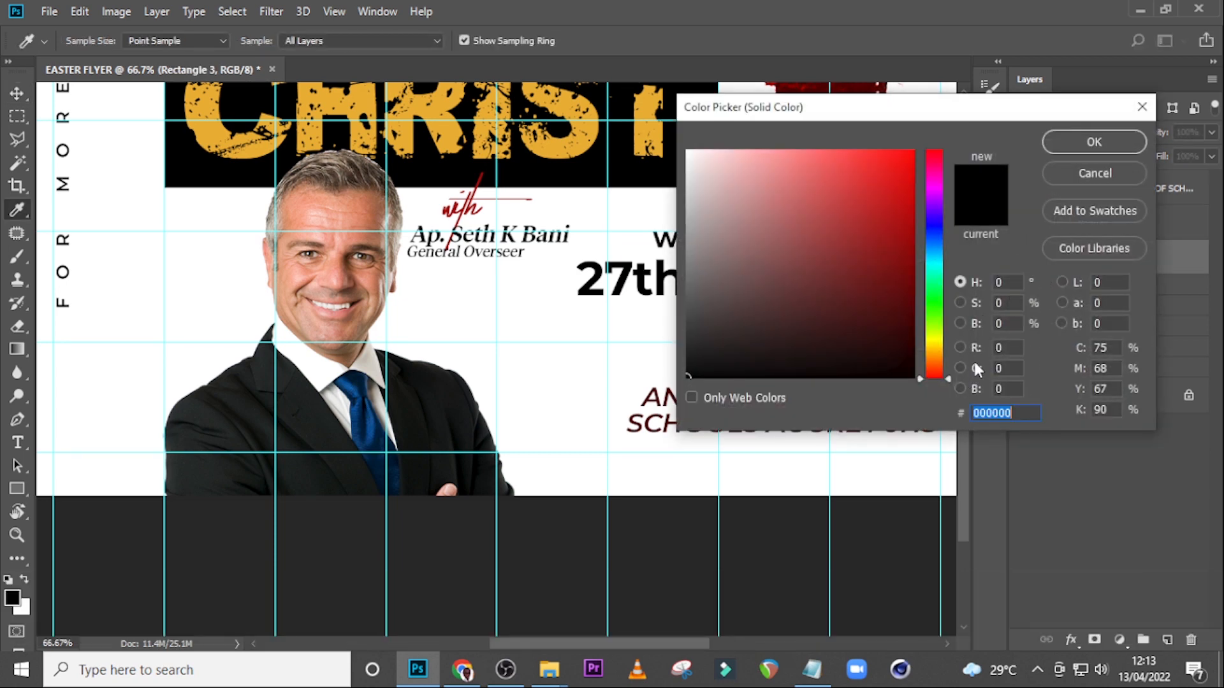
type("4")
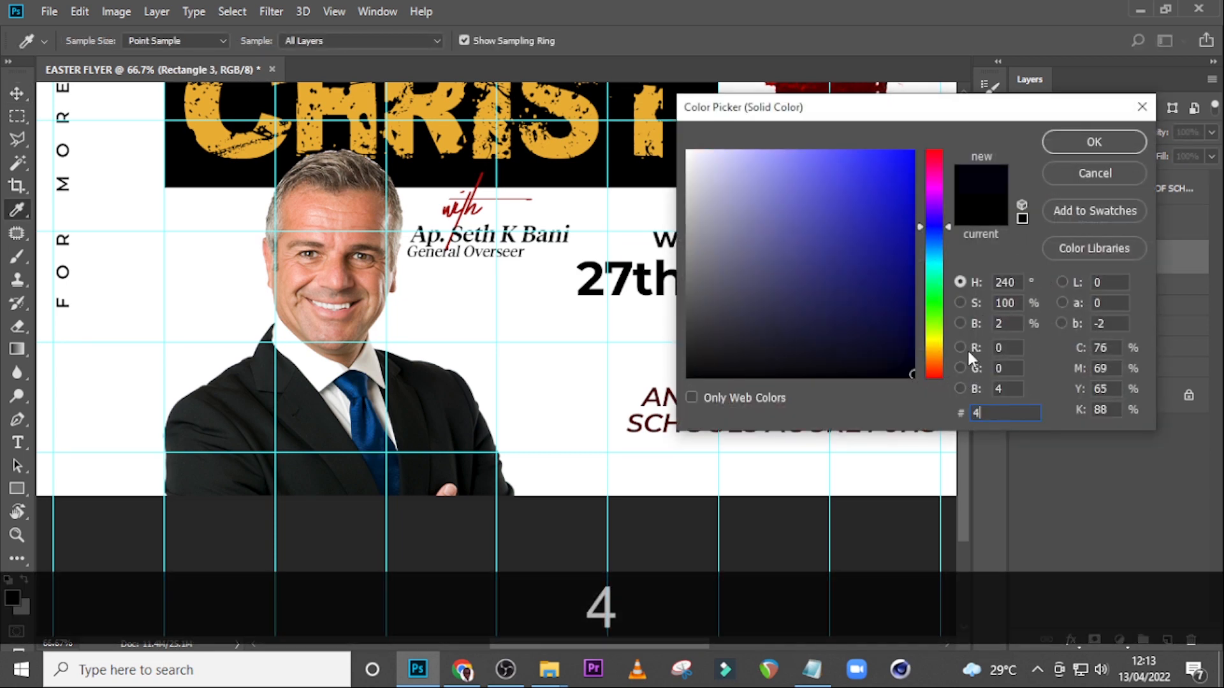
type("90000")
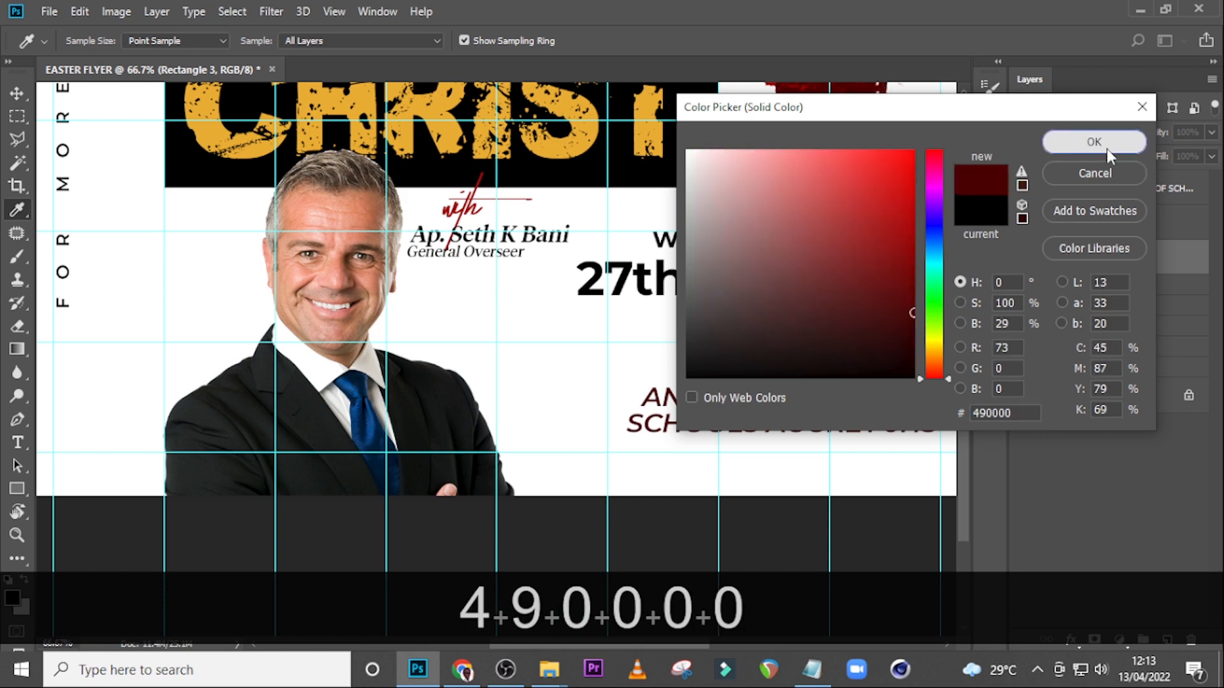
left_click(1094, 142)
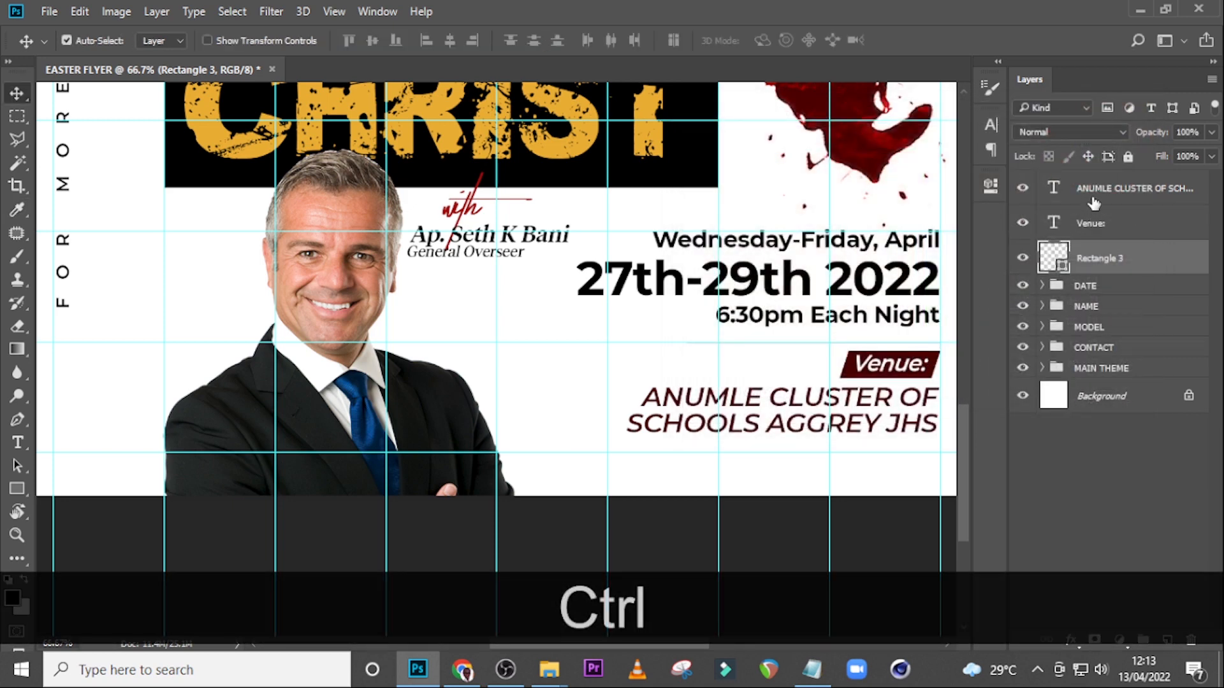
Group the venue address, "Venue:" text and rectangle layers, and name the group VENUE.
left_click(1093, 188, "ctrl")
left_click(1091, 224, "ctrl")
key("ctrl+g")
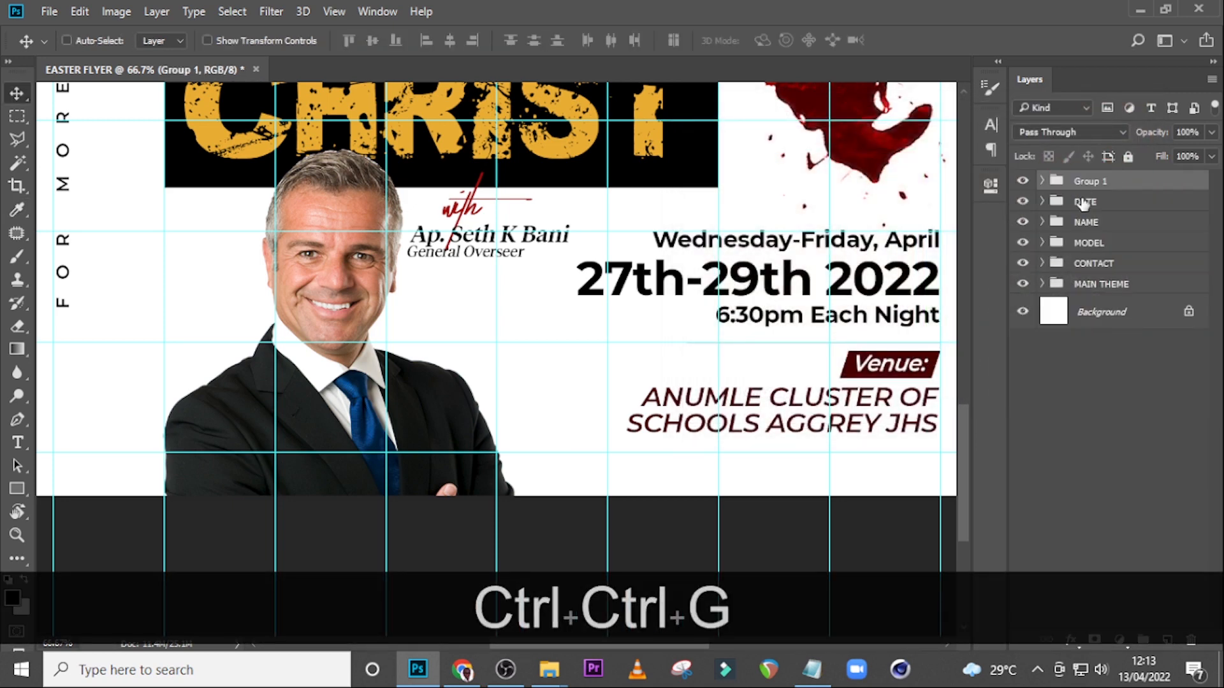
double_click(1087, 181)
type("VENUE")
key("Return")
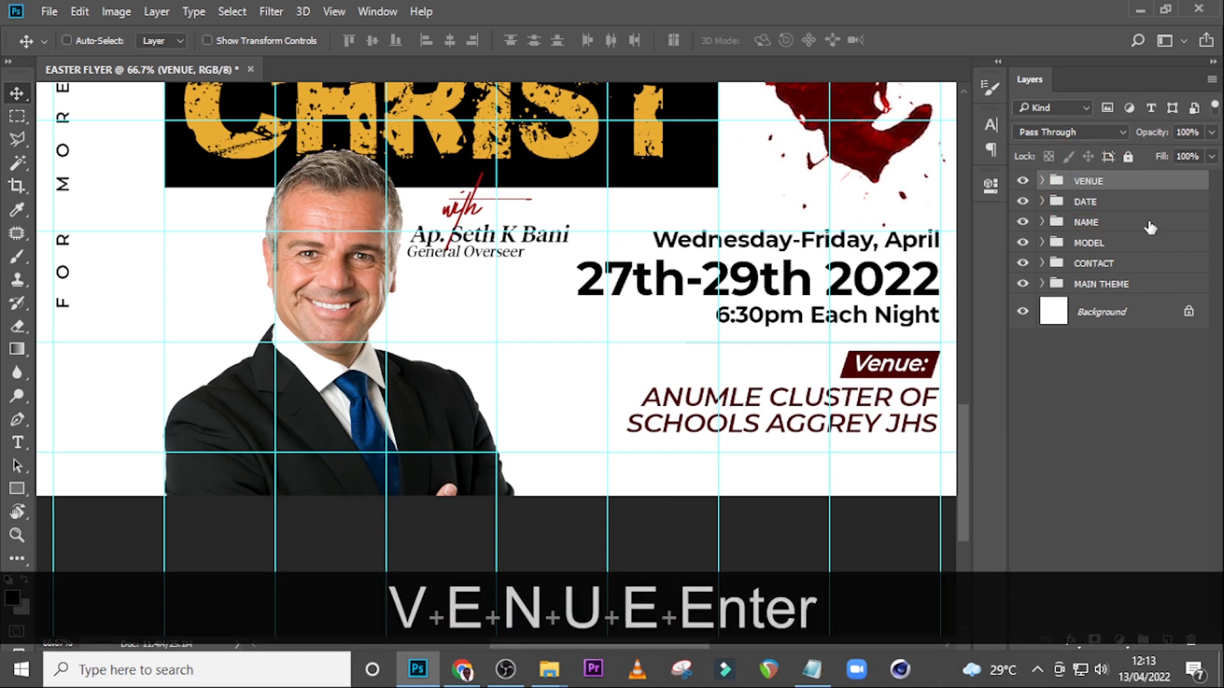
Nudge the VENUE group down to leave more space beneath the divider under the event time.
key("v")
key("Down")
key("Down")
key("Down")
key("Down")
key("Down")
key("Down")
key("Down")
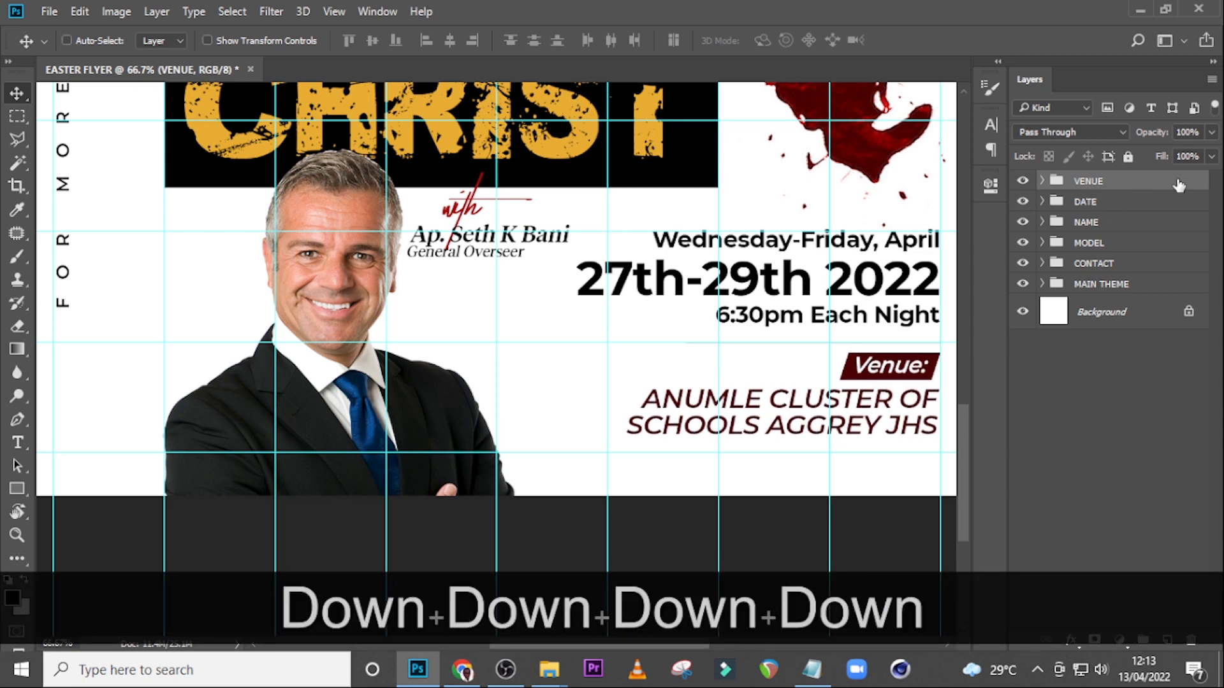
key("Down")
key("Down")
key("Down")
key("Down")
key("Down")
key("Down")
key("Down")
key("Down")
key("Down")
key("Down")
key("Down")
key("Down")
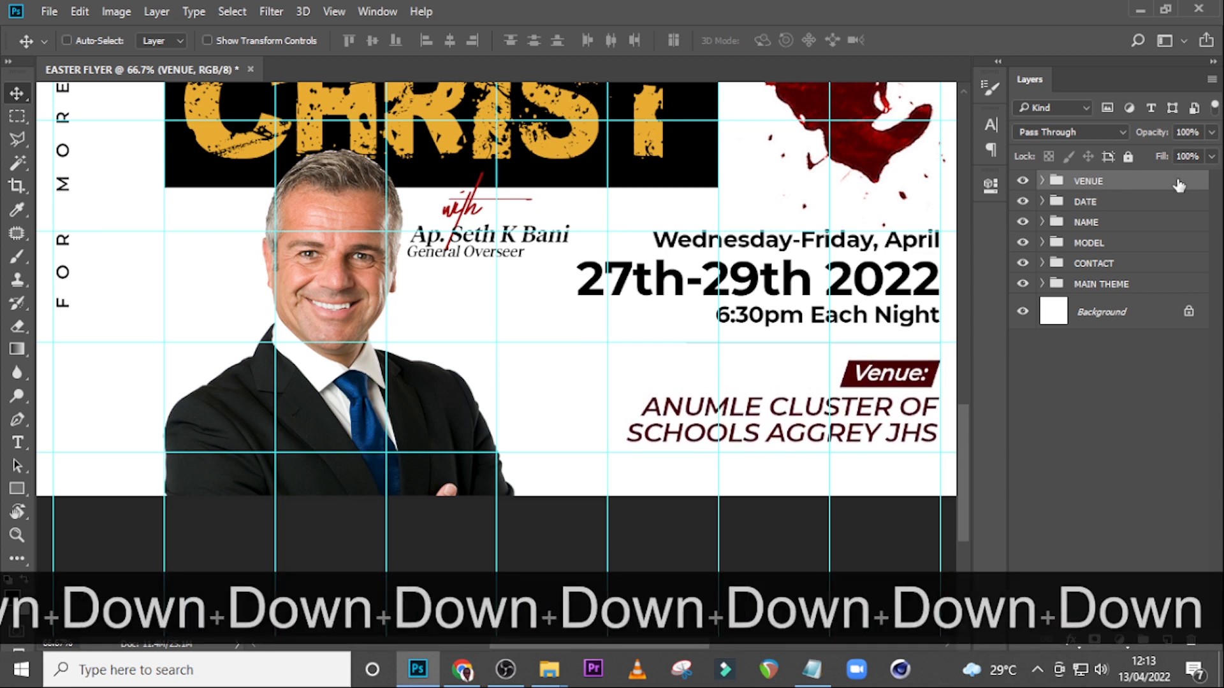
Fine-tune the VENUE group's position with a few more small nudges down beneath the divider line.
key("ctrl+equal")
key("ctrl+equal")
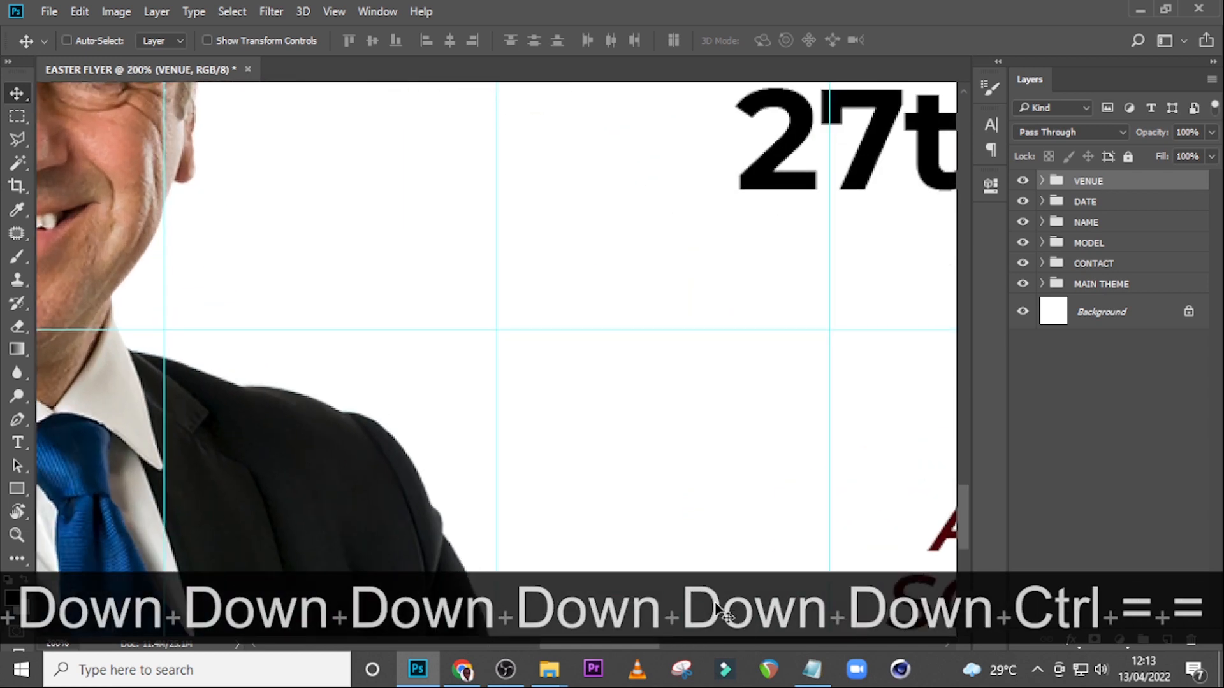
left_click_drag(628, 644, 740, 636)
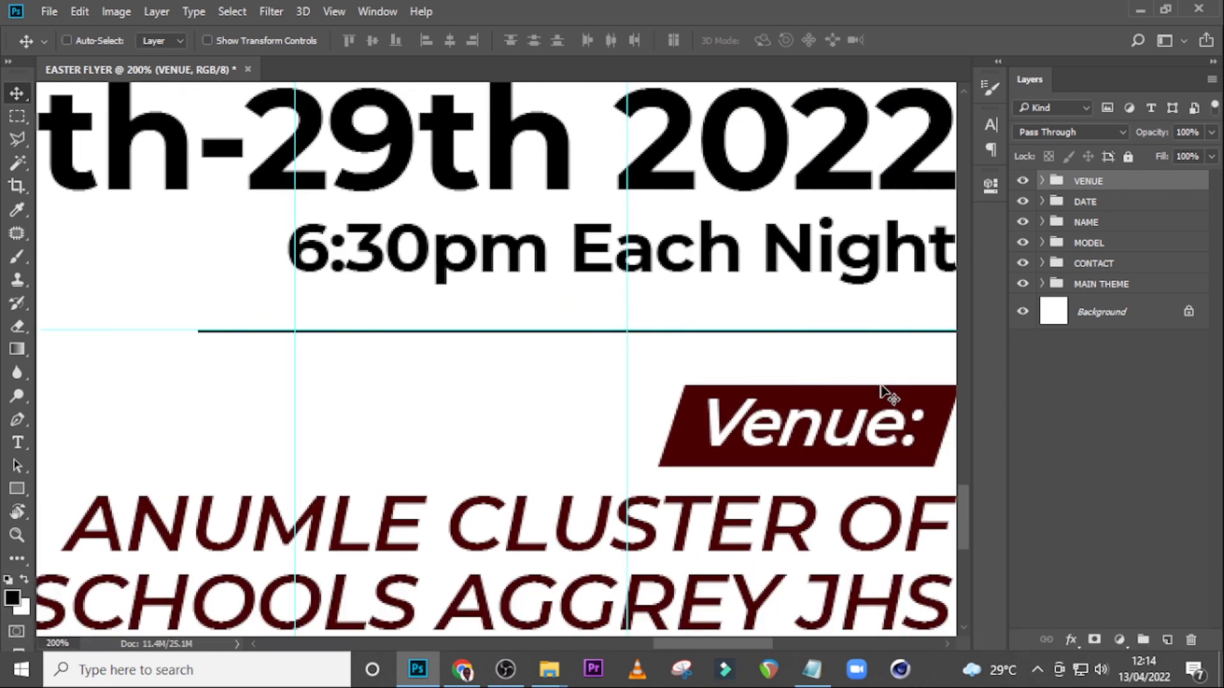
left_click_drag(657, 638, 707, 637)
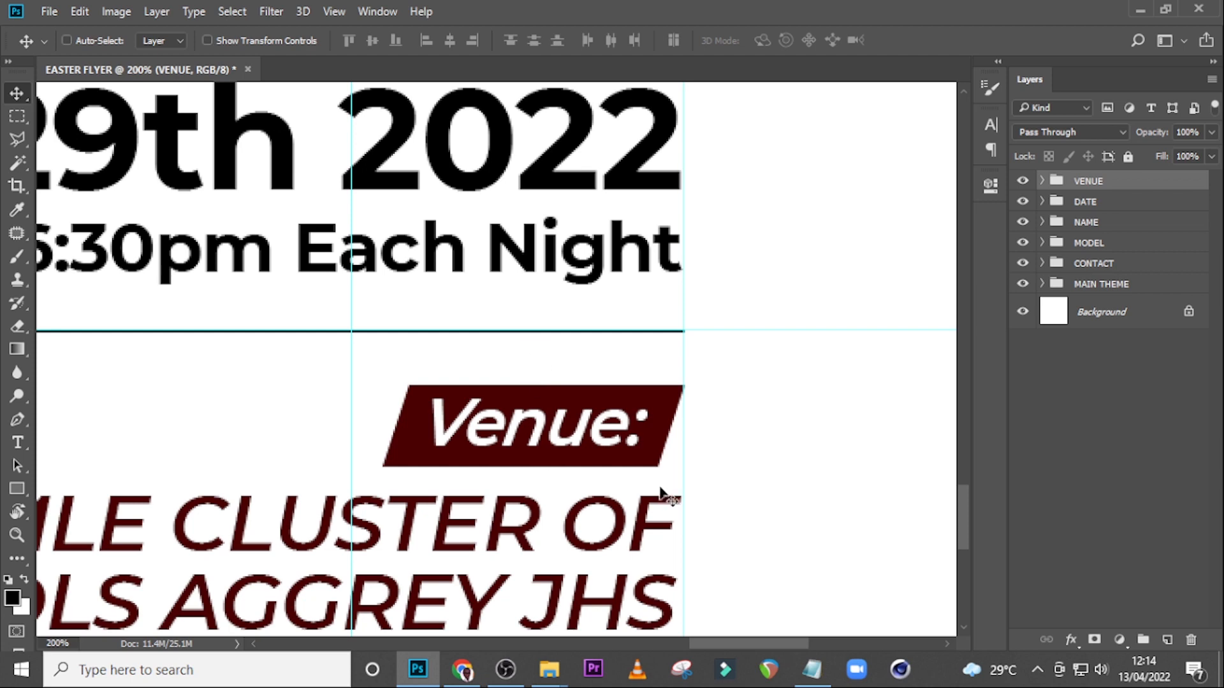
key("Down")
key("Down")
key("Down")
key("Down")
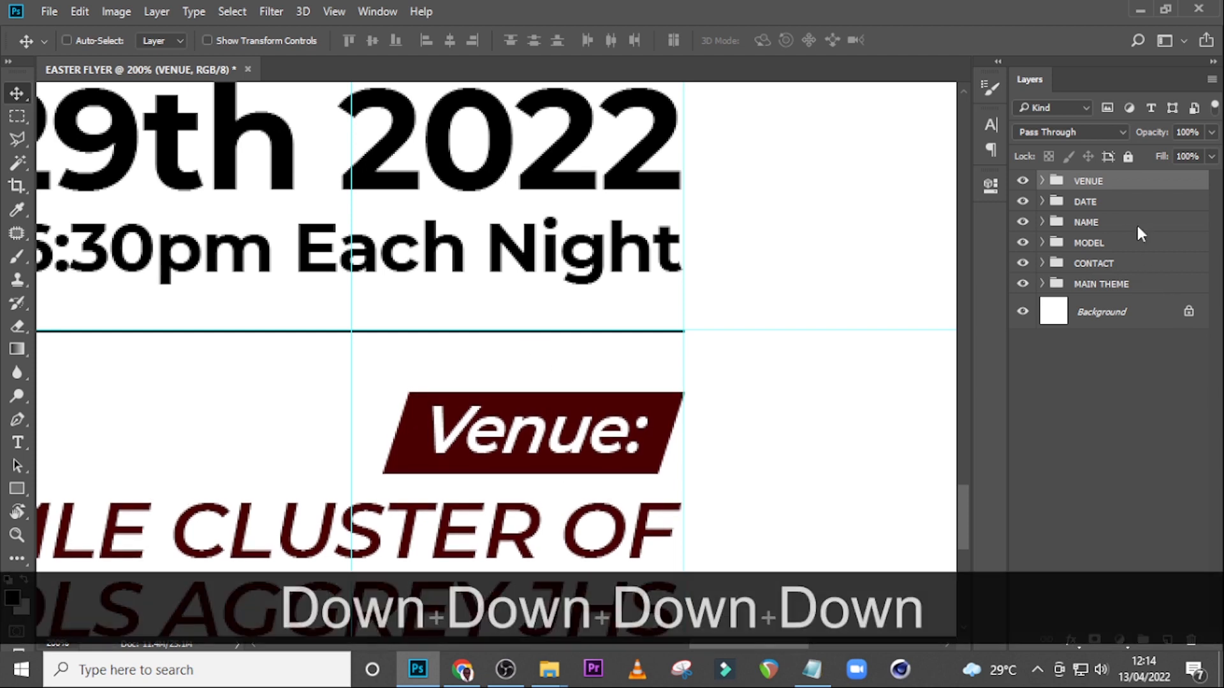
Hide the guides and check the flyer's layout, especially the portrait, date and venue area.
key("ctrl+0")
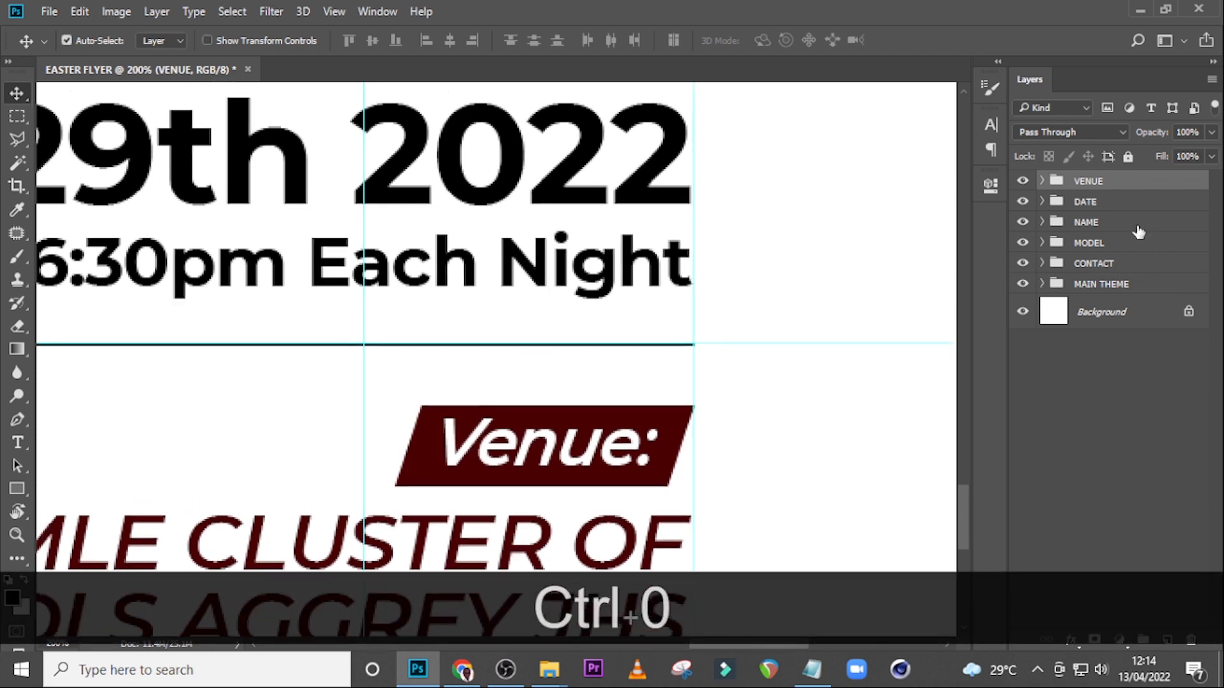
key("ctrl+h")
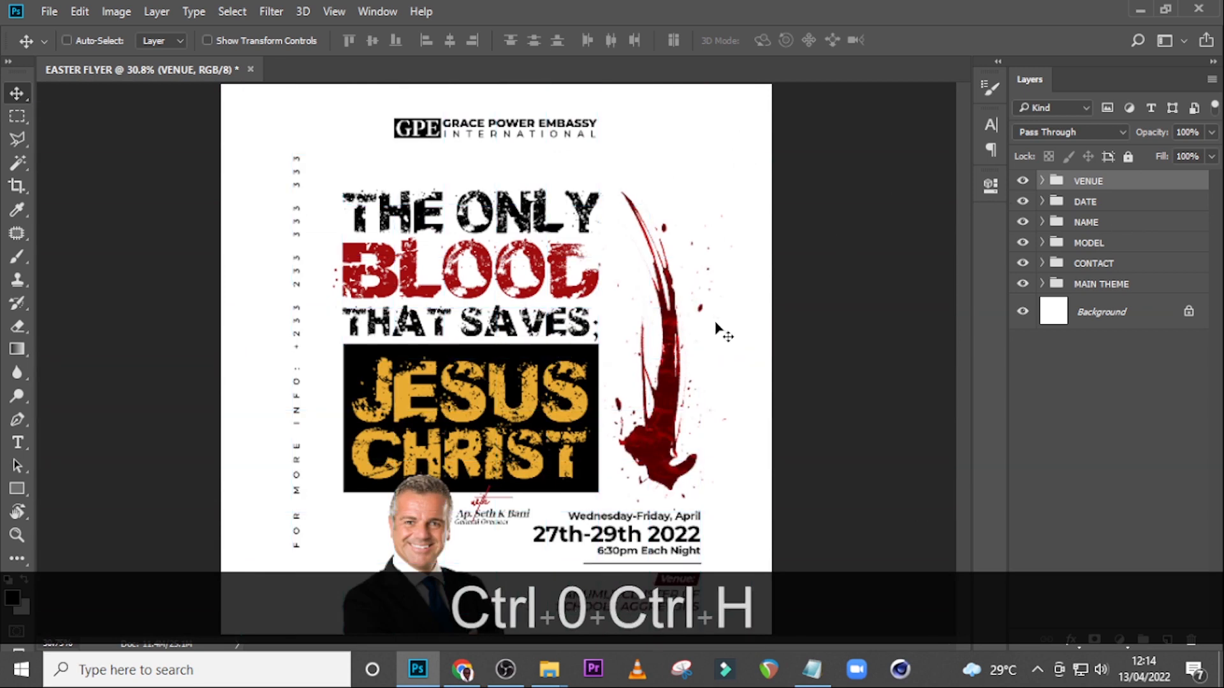
key("ctrl+equal")
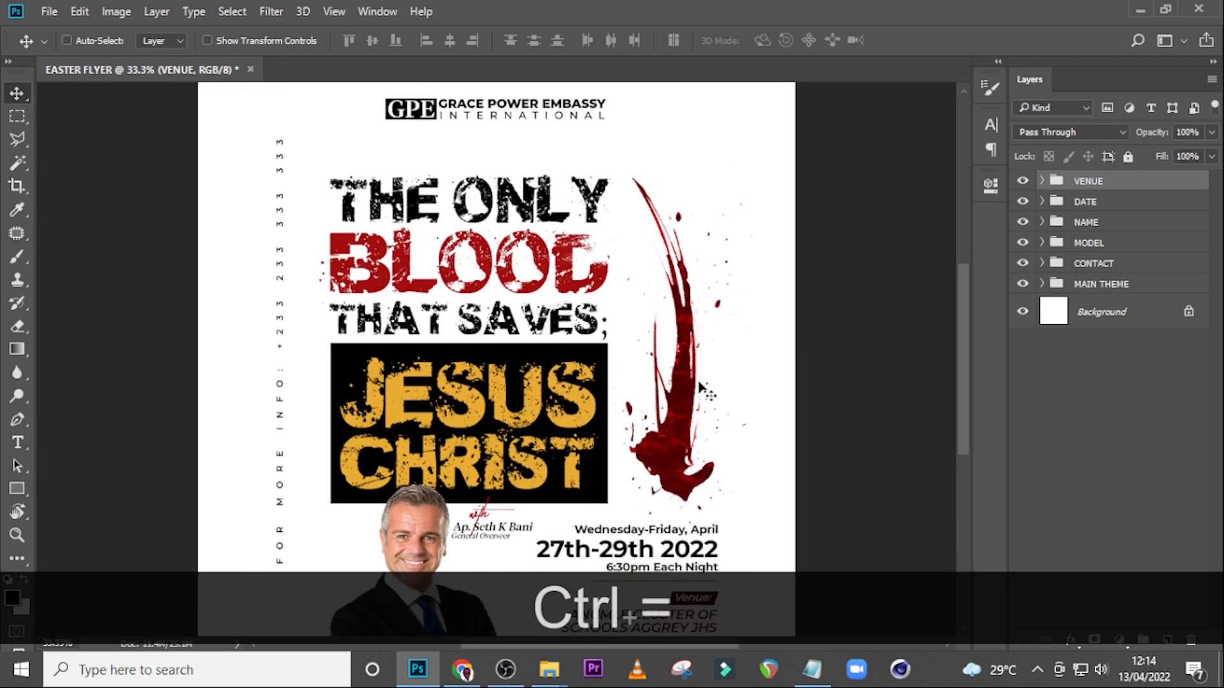
scroll(853, 340, "down", 1)
scroll(892, 341, "down", 3)
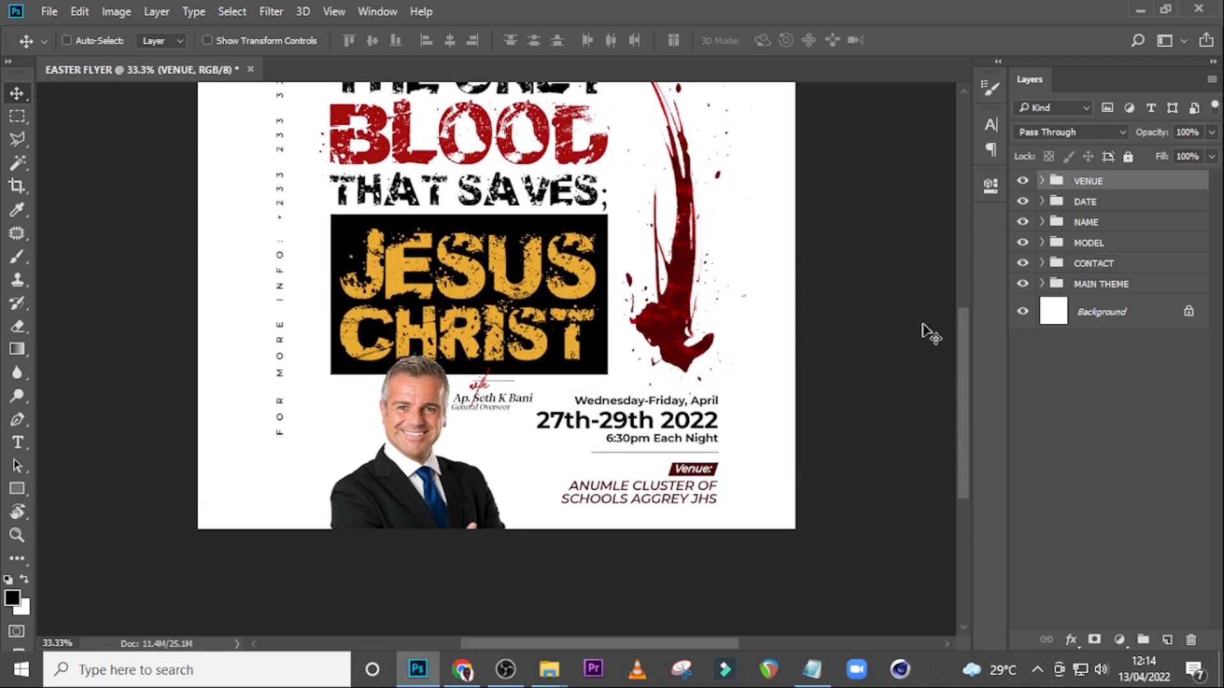
scroll(929, 332, "down", 1)
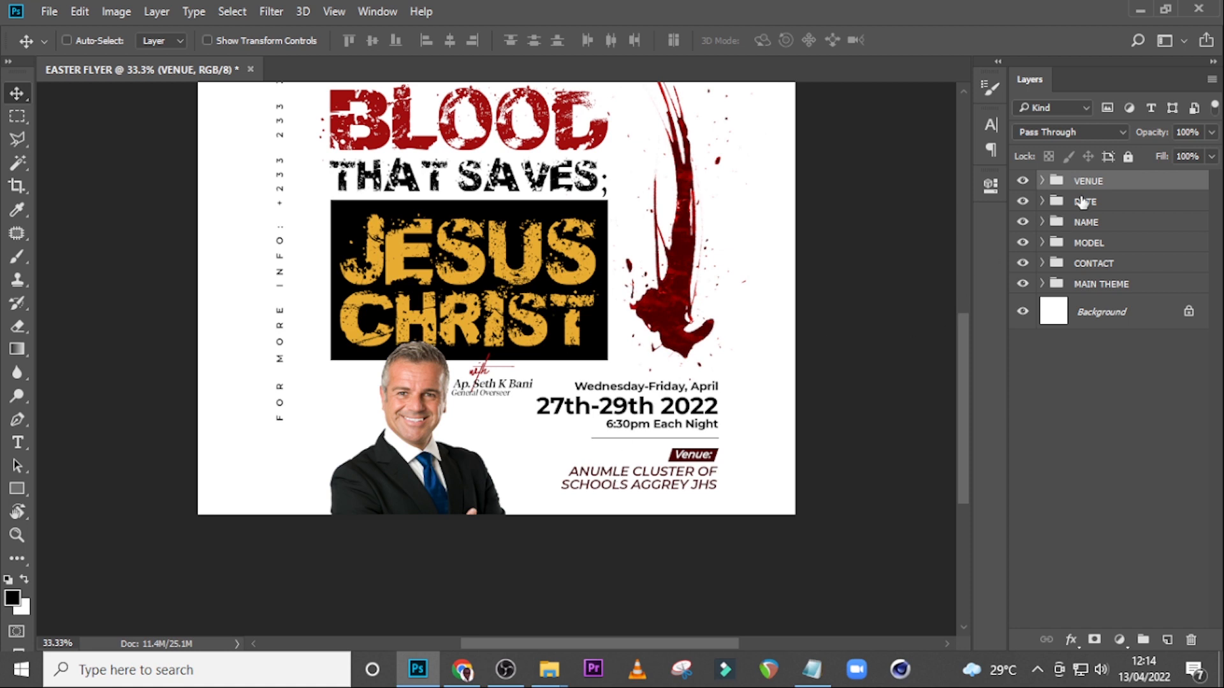
Select the VENUE and DATE groups together and shift them down towards the flyer's lower edge.
key("ctrl+shift")
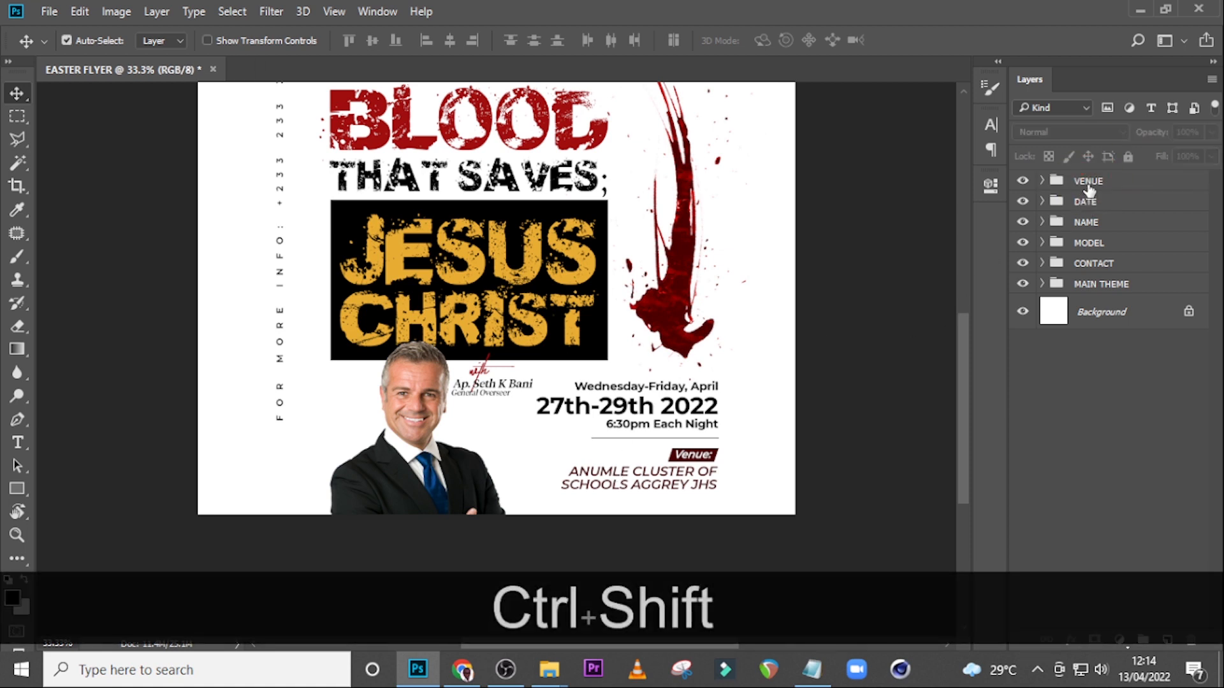
left_click(1087, 202, "ctrl")
key("v")
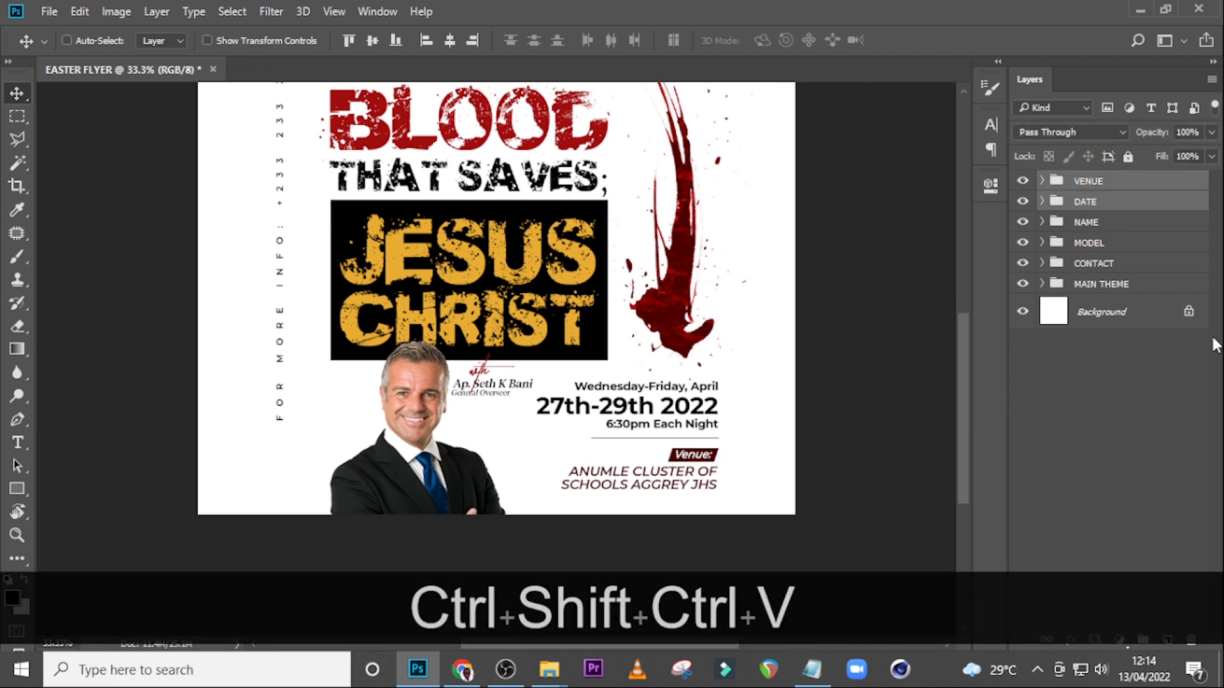
key("shift+Down")
key("shift+Down")
key("shift+Down")
key("shift+Down")
key("shift+Down")
key("shift+Down")
key("shift+Down")
key("shift+Down")
key("shift+Down")
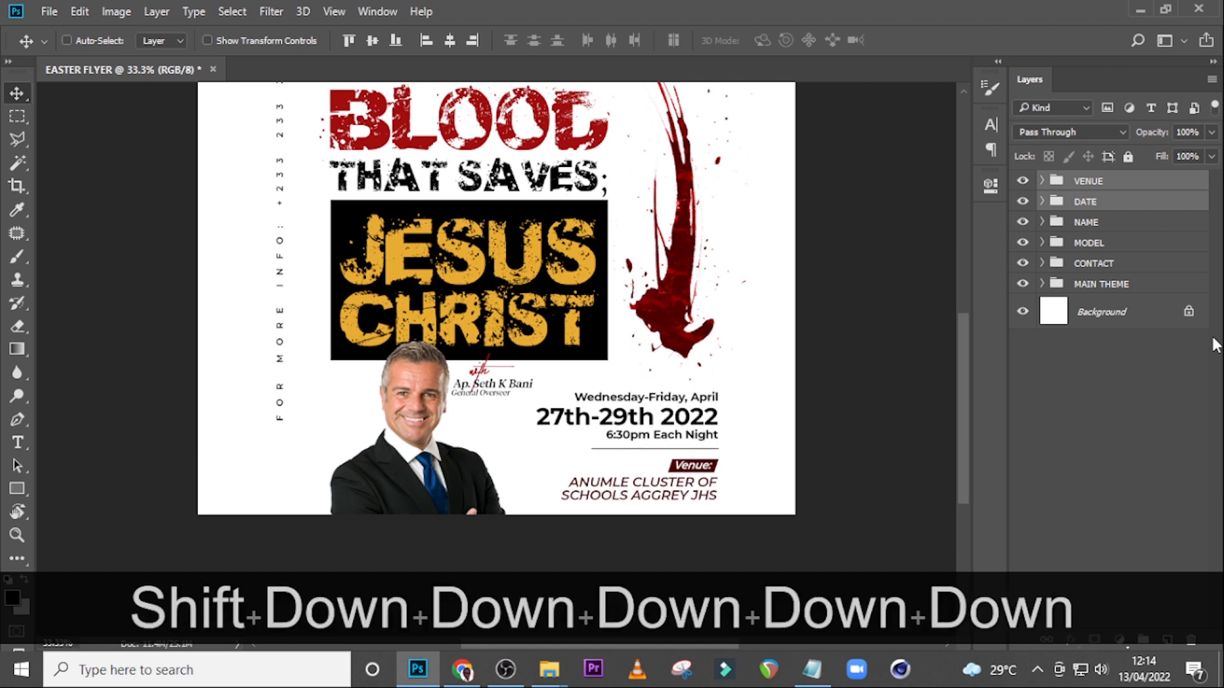
key("Down")
key("Down")
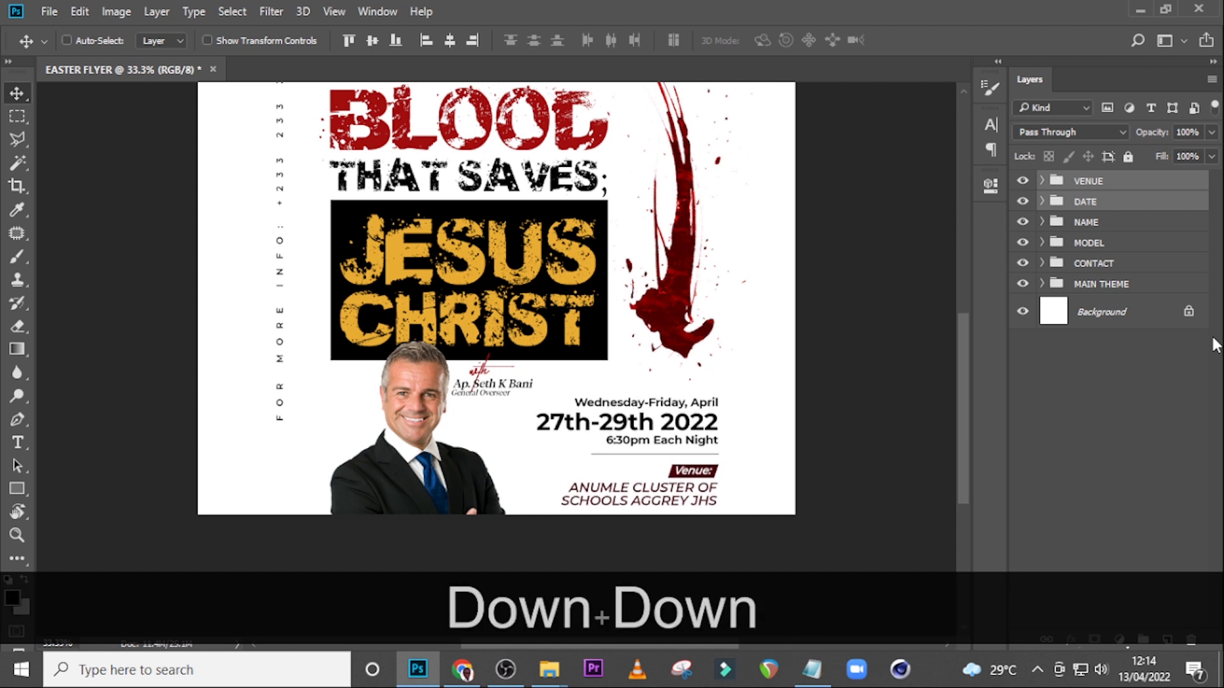
Nudge the NAME group with the speaker details slightly left and up, closer to the black headline box.
left_click(1109, 223)
key("Left")
key("Left")
key("Up")
key("Up")
key("Up")
key("Up")
key("Up")
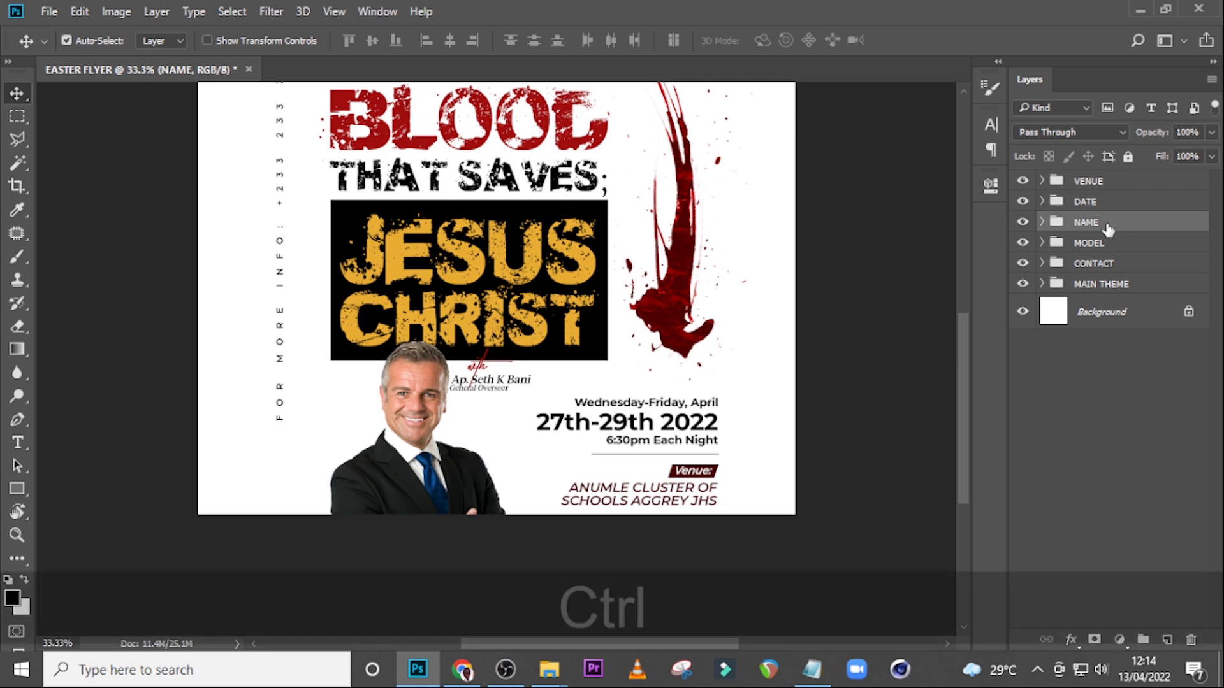
Review the whole flyer without guides, and show the guides again.
key("ctrl+0")
key("ctrl")
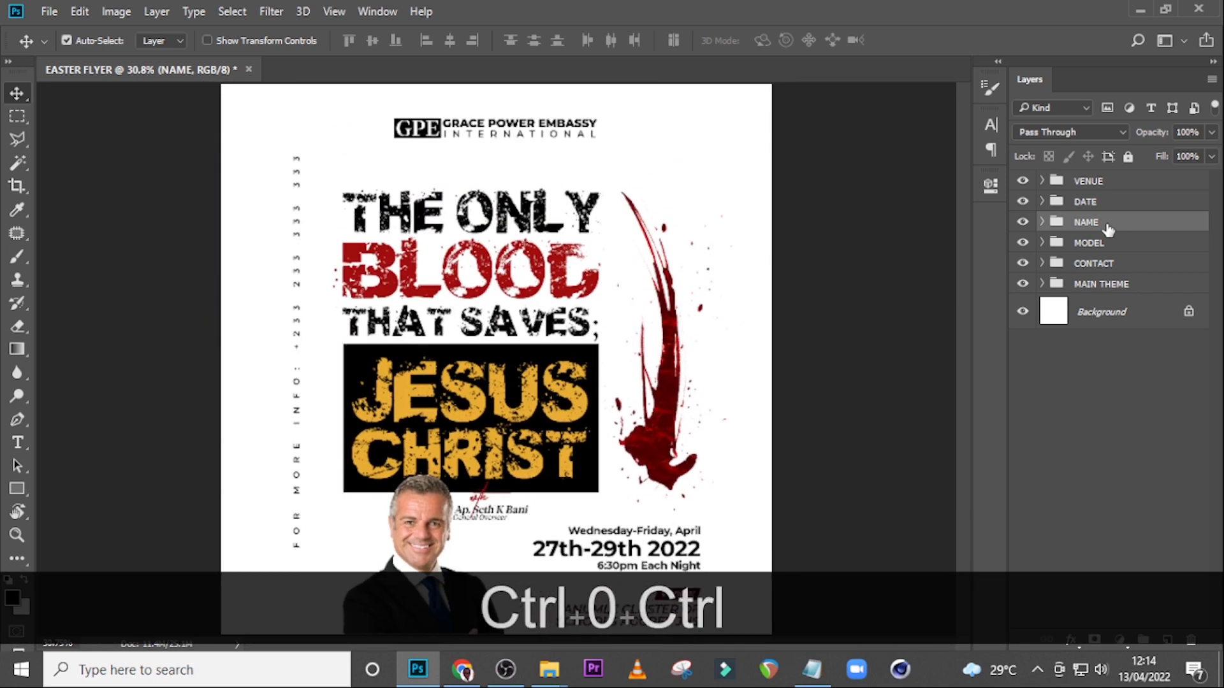
key("ctrl+minus")
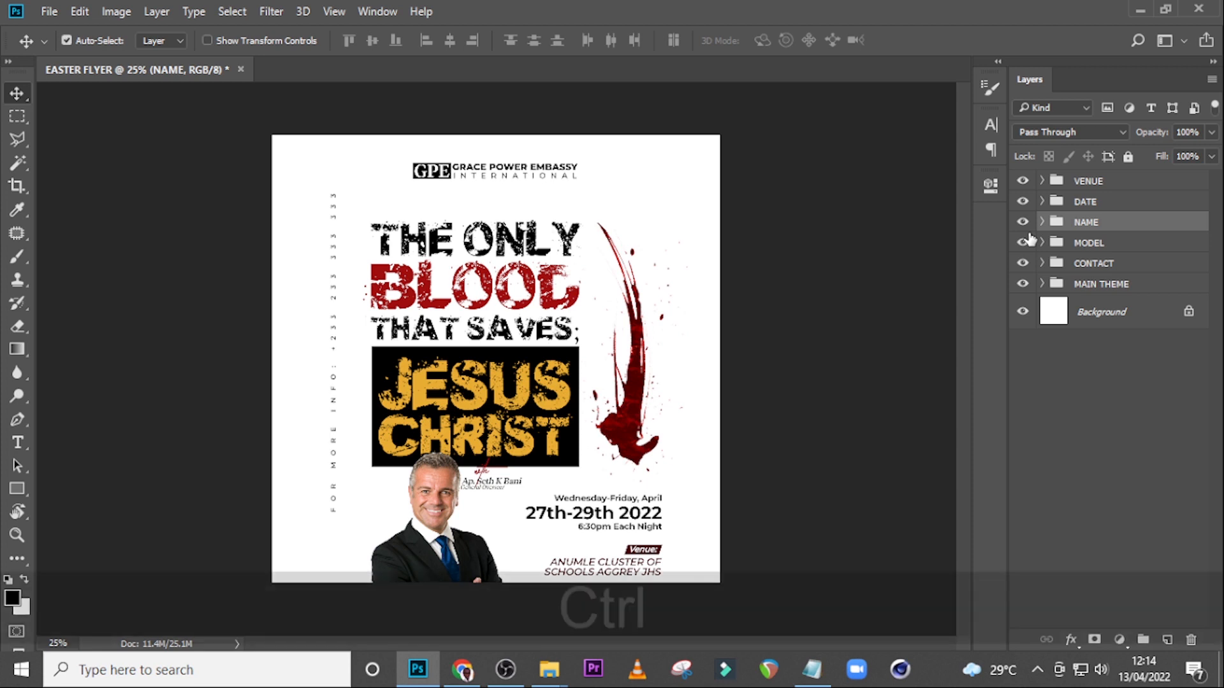
key("ctrl+h")
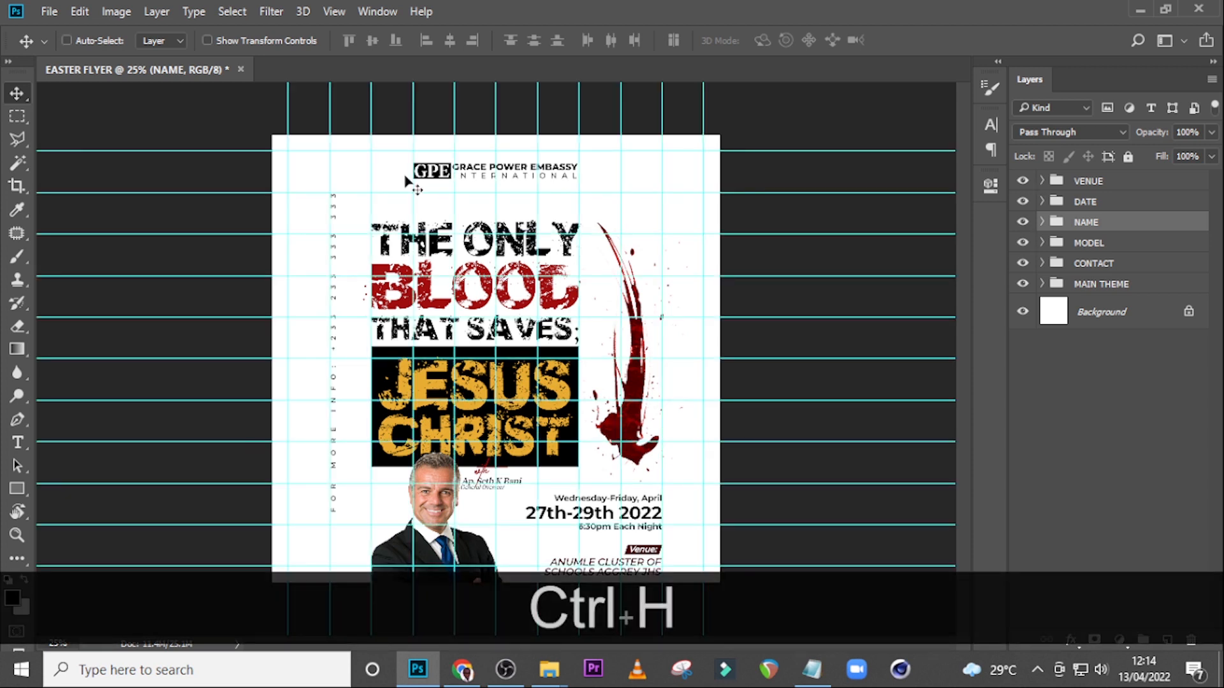